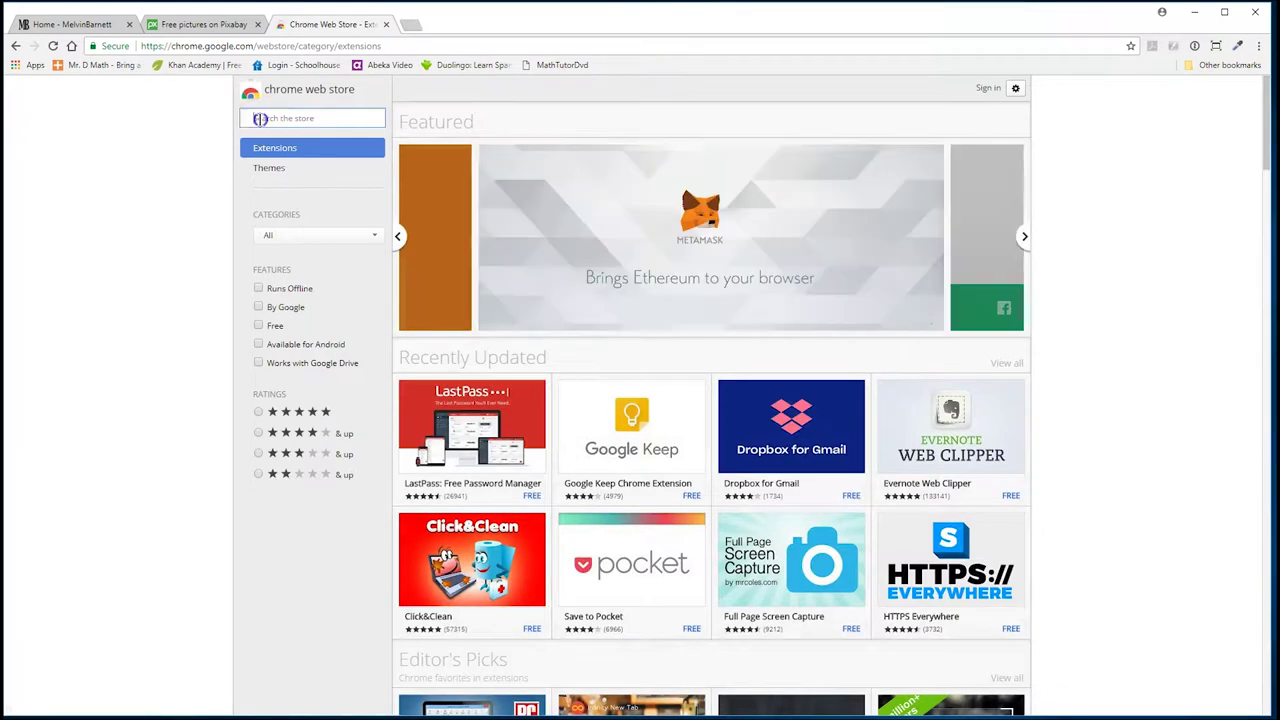
- Search the Chrome Web Store for 'page ruler'
{"action": "type", "text": "ge ruler"}
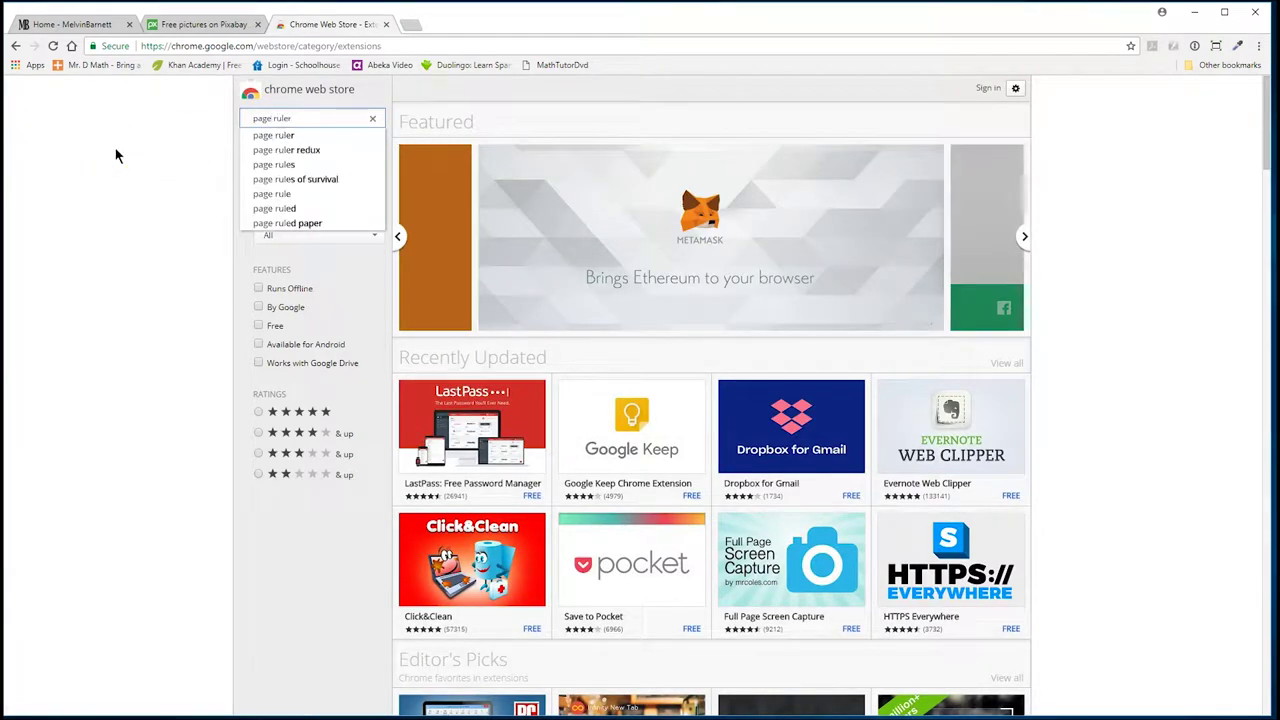
- Add the second 'page ruler' result, Dr. Slicer's Page Ruler extension, to Chrome
{"action": "key", "text": "Return"}
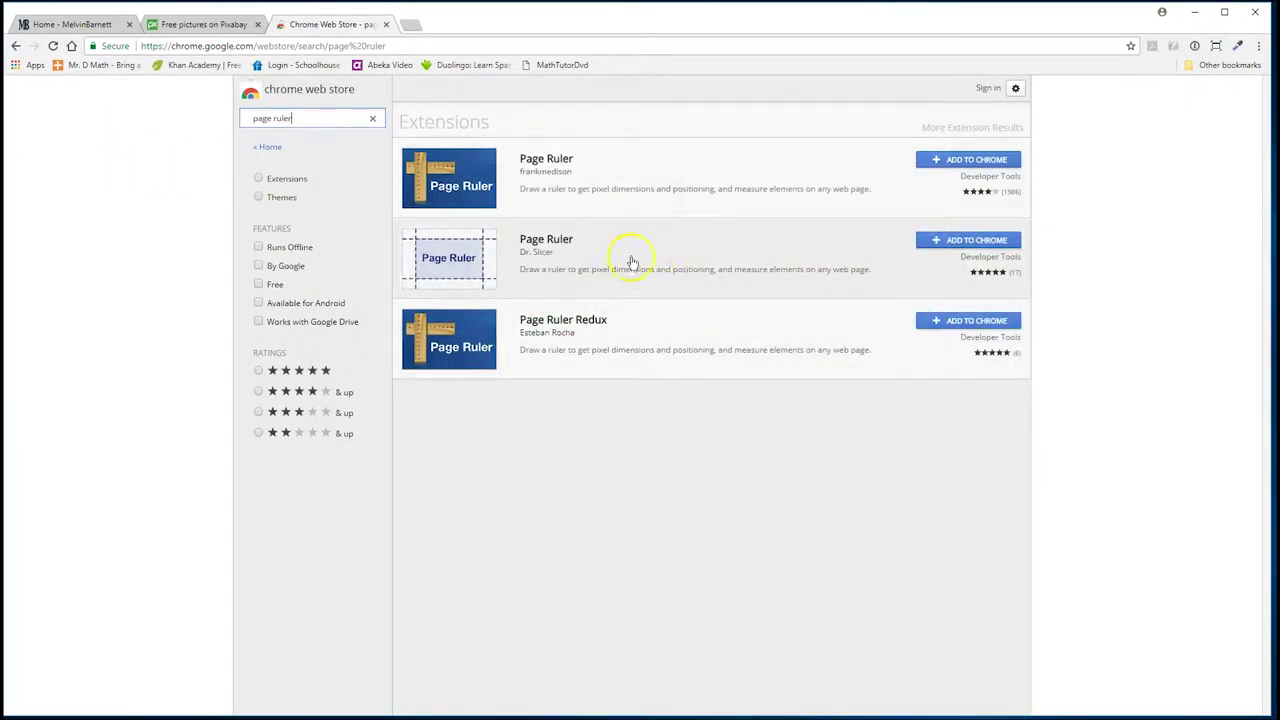
{"action": "left_click", "coordinate": [960, 245]}
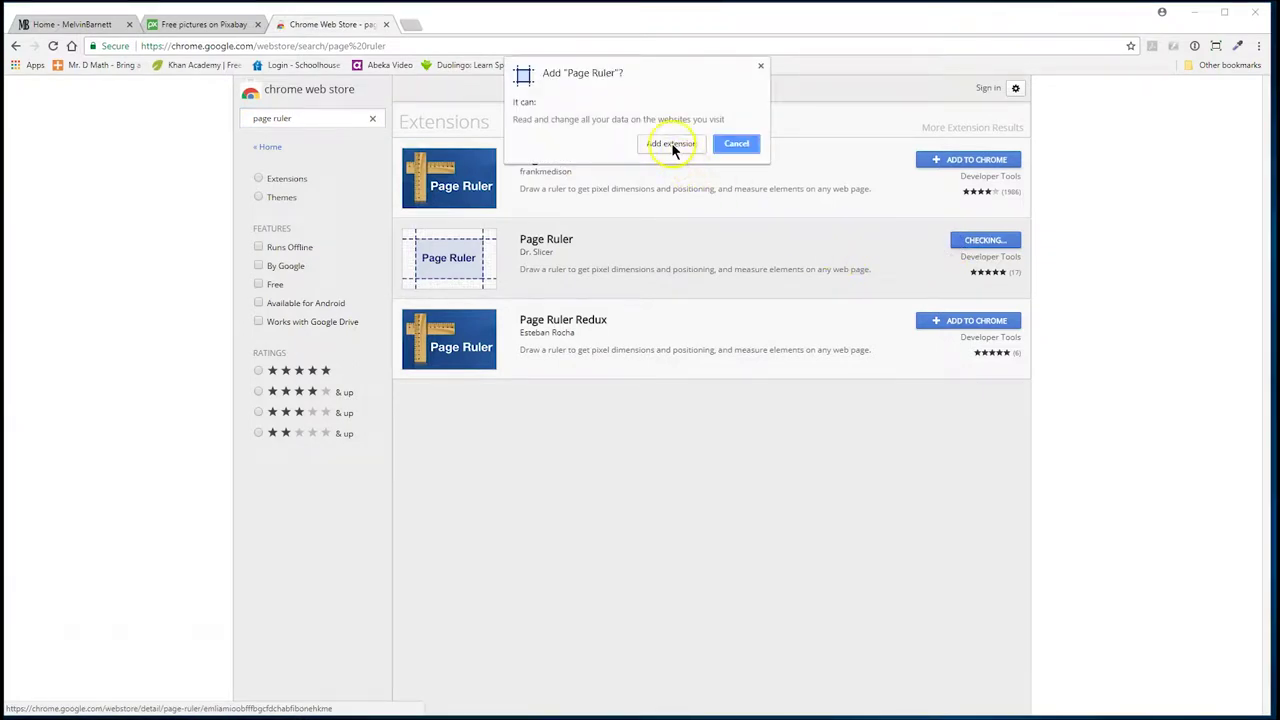
{"action": "left_click", "coordinate": [671, 144]}
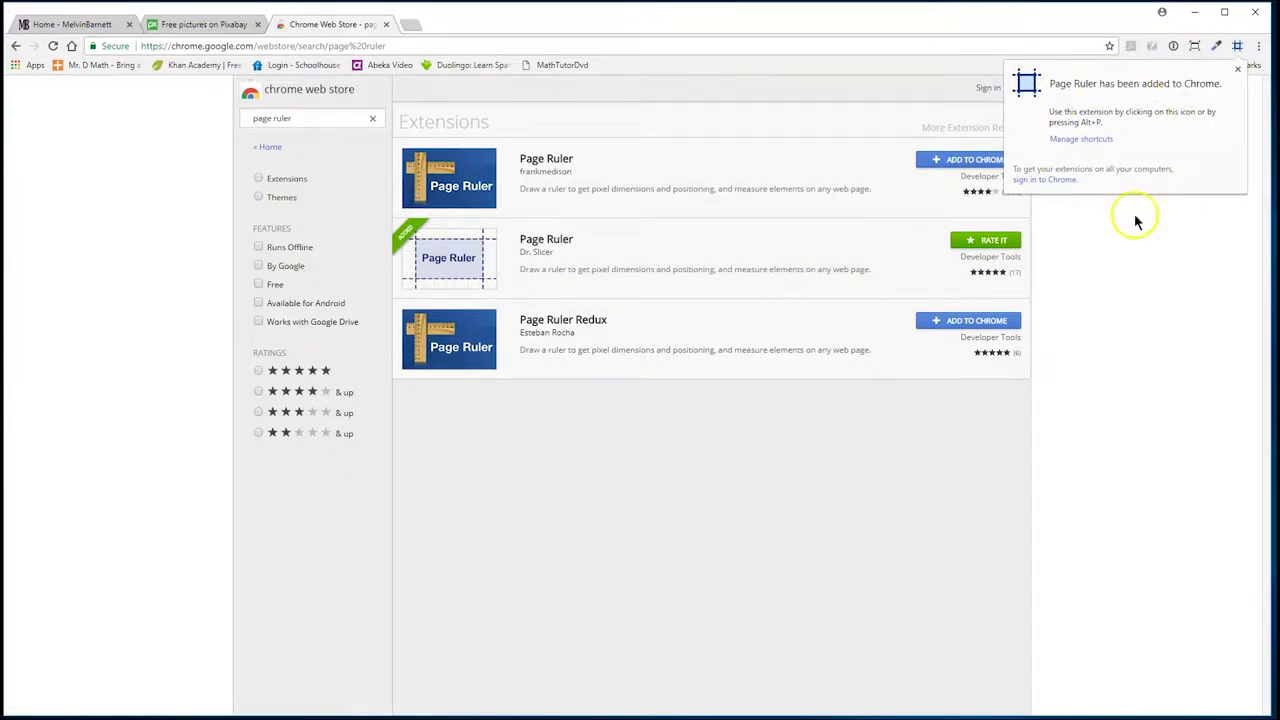
{"action": "left_click", "coordinate": [1141, 277]}
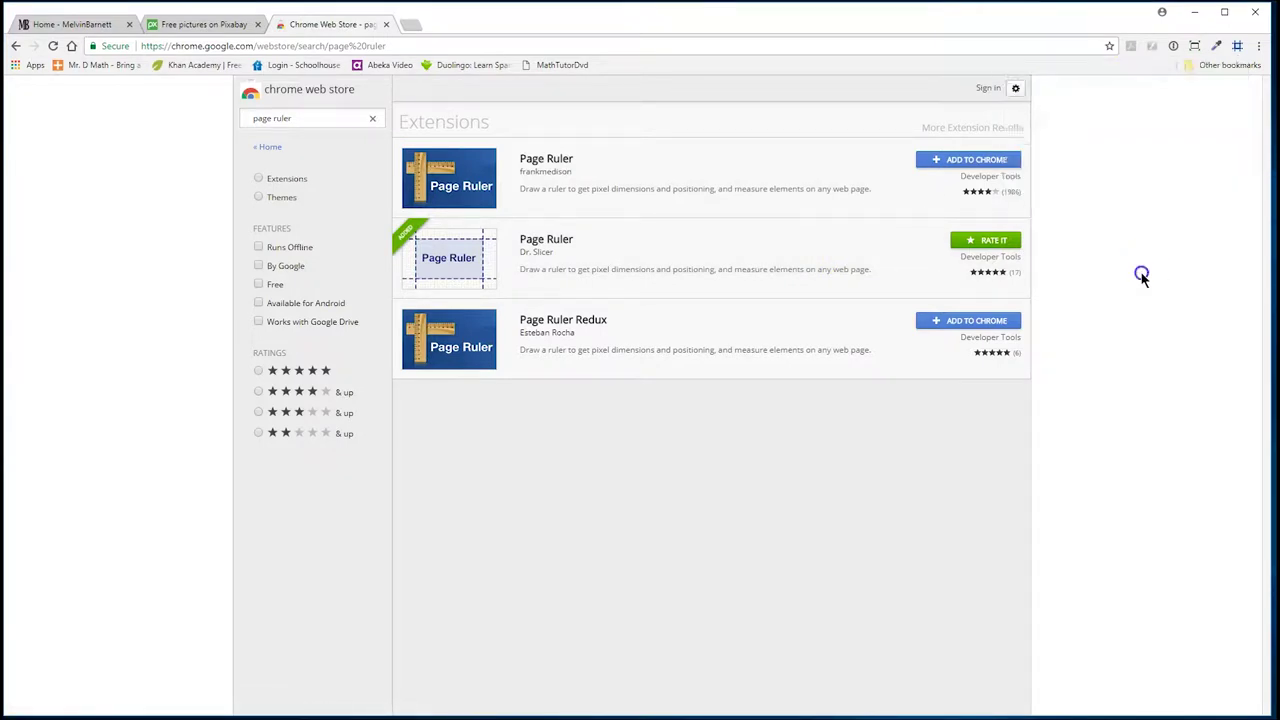
{"action": "left_click", "coordinate": [70, 24]}
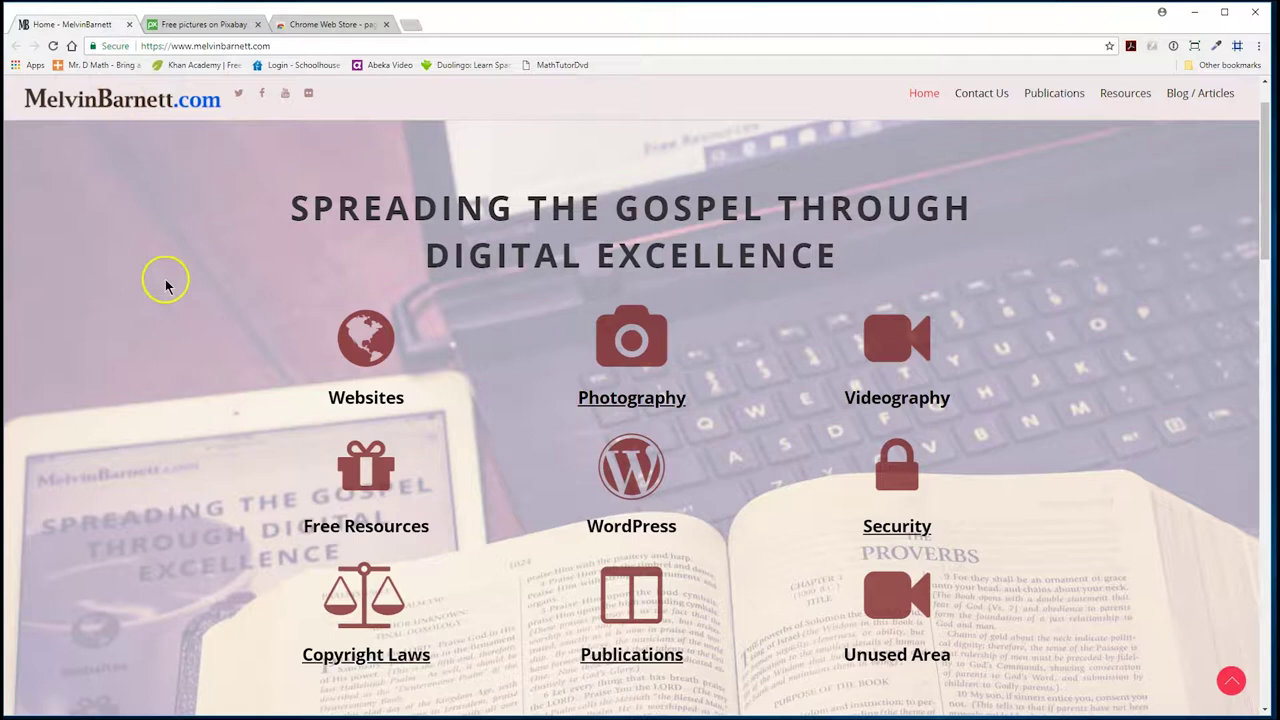
- Start a new blog post titled 'Using Page Ruler'
{"action": "scroll", "coordinate": [214, 297], "scroll_direction": "down", "scroll_amount": 5}
{"action": "scroll", "coordinate": [218, 305], "scroll_direction": "up", "scroll_amount": 5}
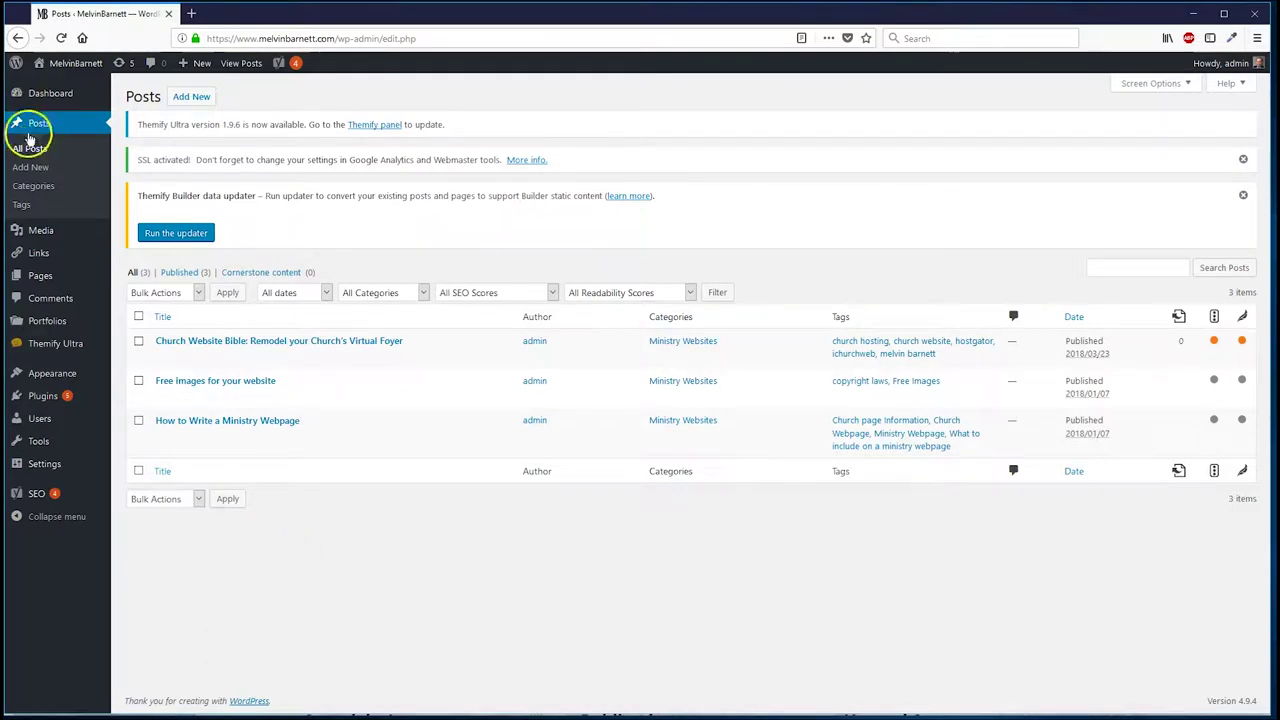
{"action": "left_click", "coordinate": [191, 96]}
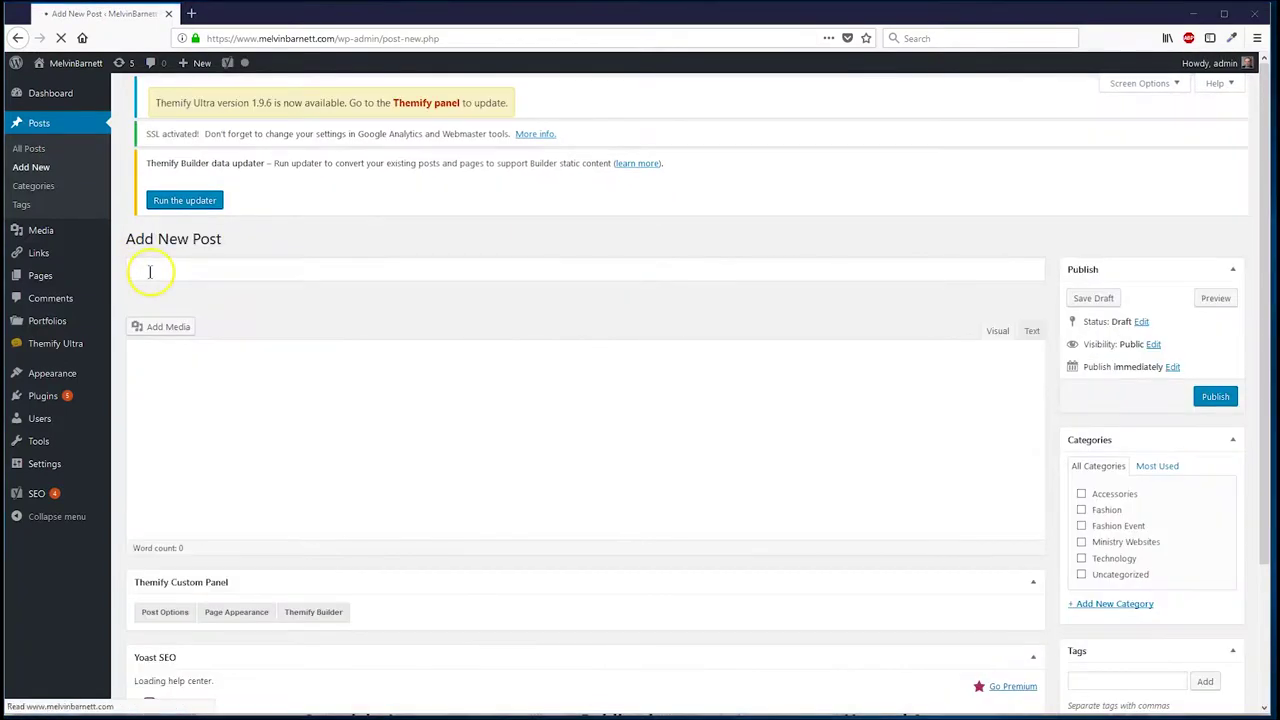
{"action": "left_click", "coordinate": [150, 270]}
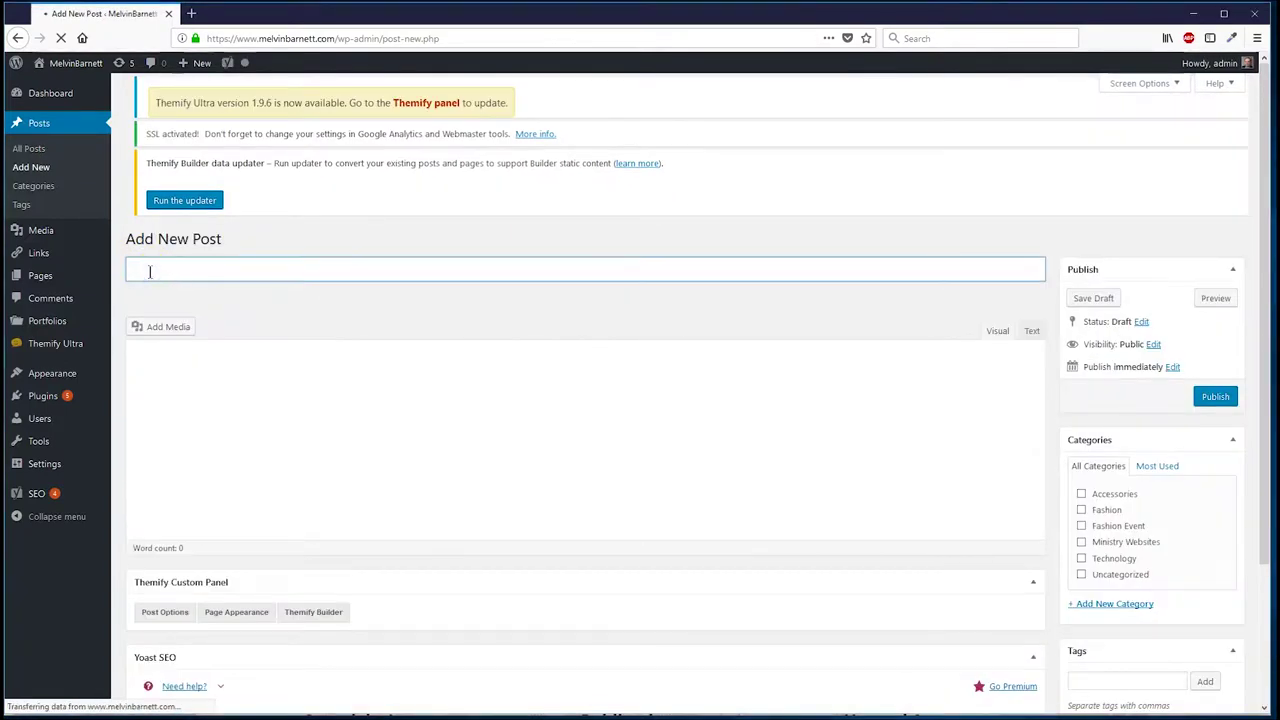
{"action": "type", "text": "Using Page Ruler"}
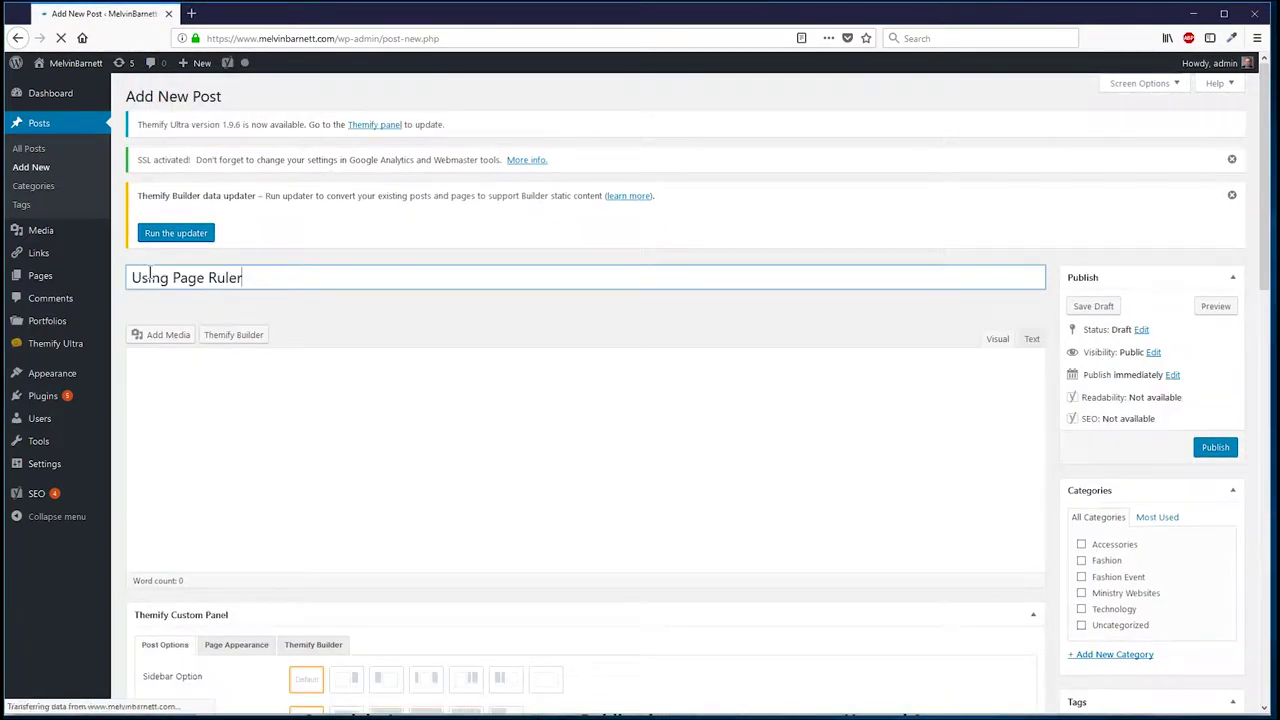
{"action": "key", "text": "Tab"}
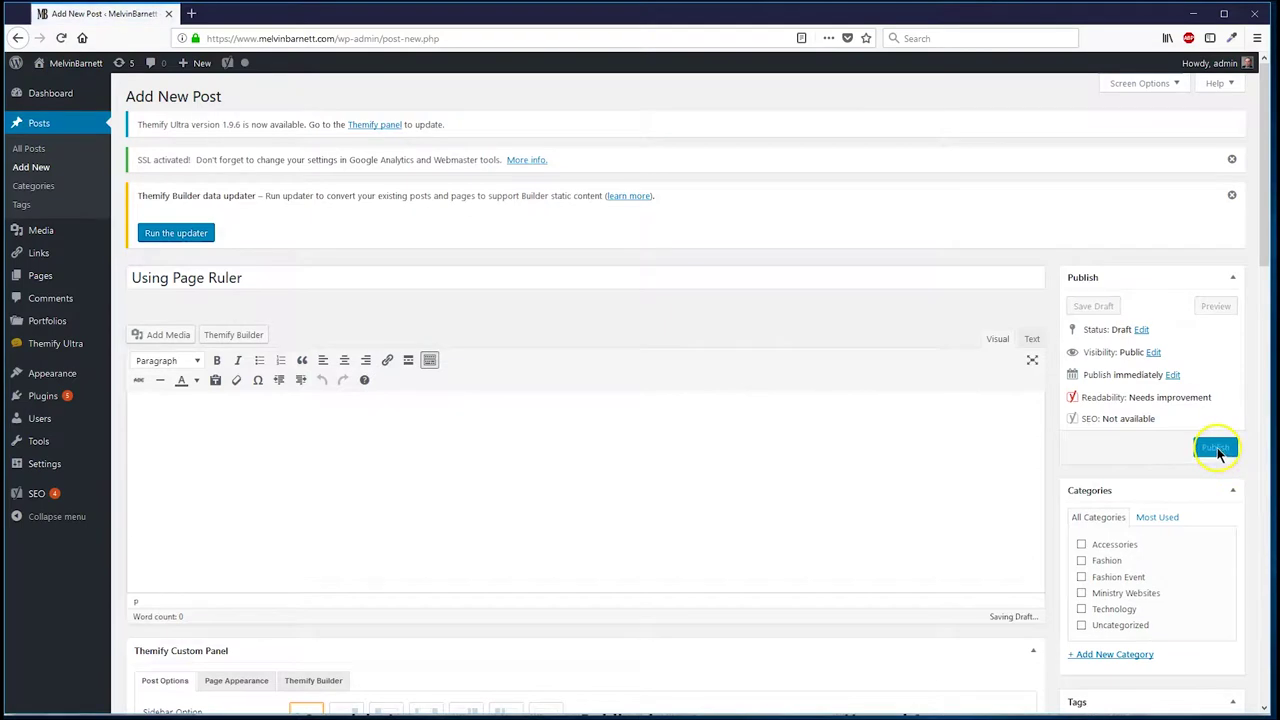
- Publish the empty post and save an update to it
{"action": "left_click", "coordinate": [1216, 448]}
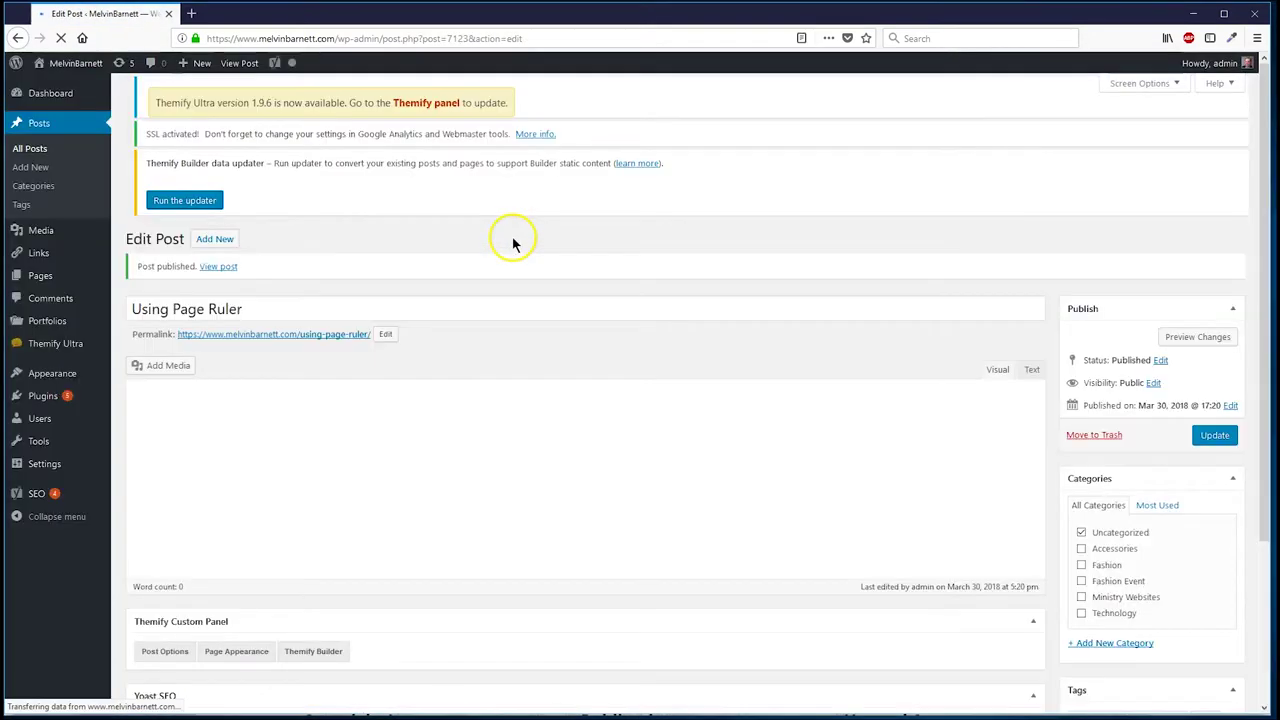
{"action": "left_click", "coordinate": [1213, 409]}
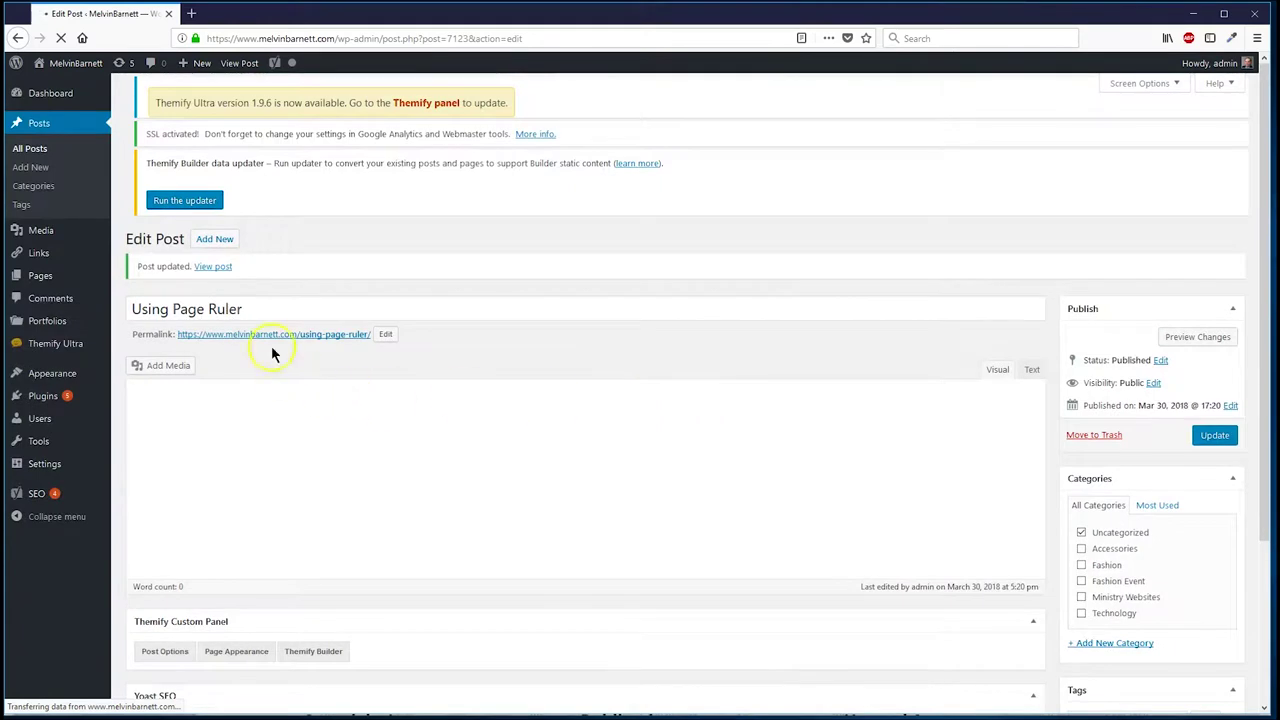
{"action": "scroll", "coordinate": [440, 380], "scroll_direction": "down", "scroll_amount": 4}
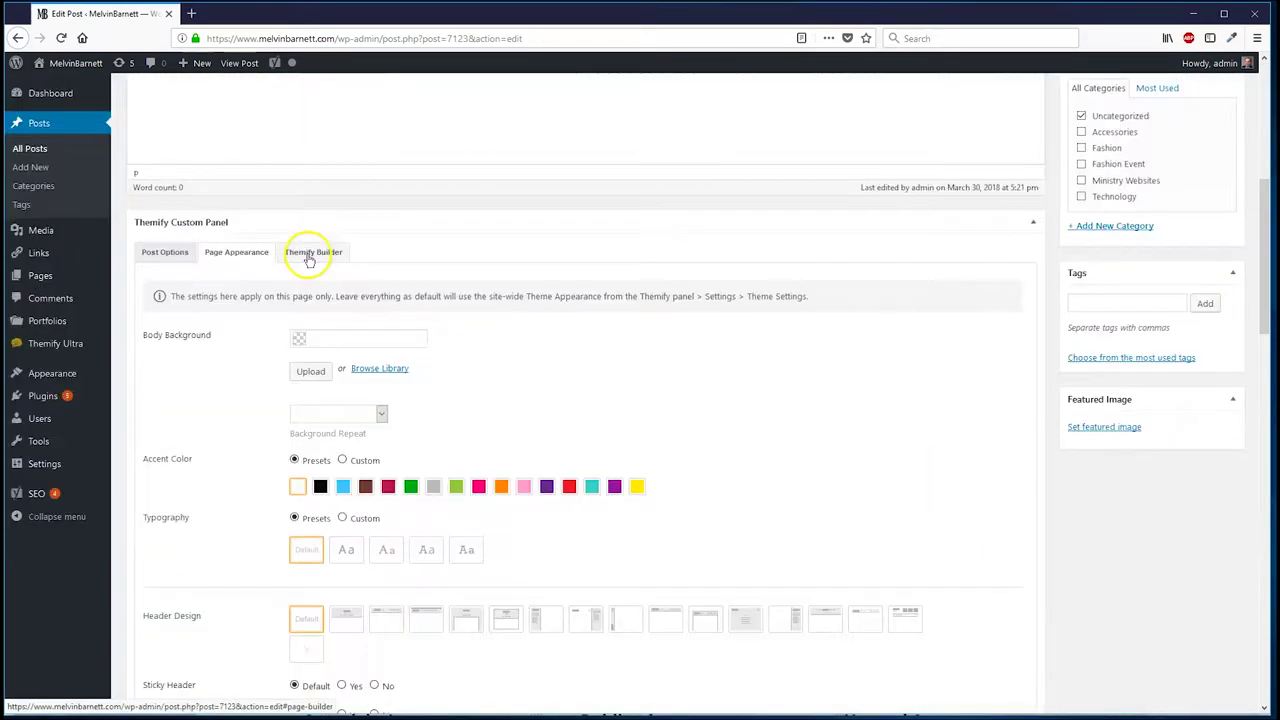
- Launch Themify Builder's frontend editor for the 'Using Page Ruler' post on the live site
{"action": "left_click", "coordinate": [312, 253]}
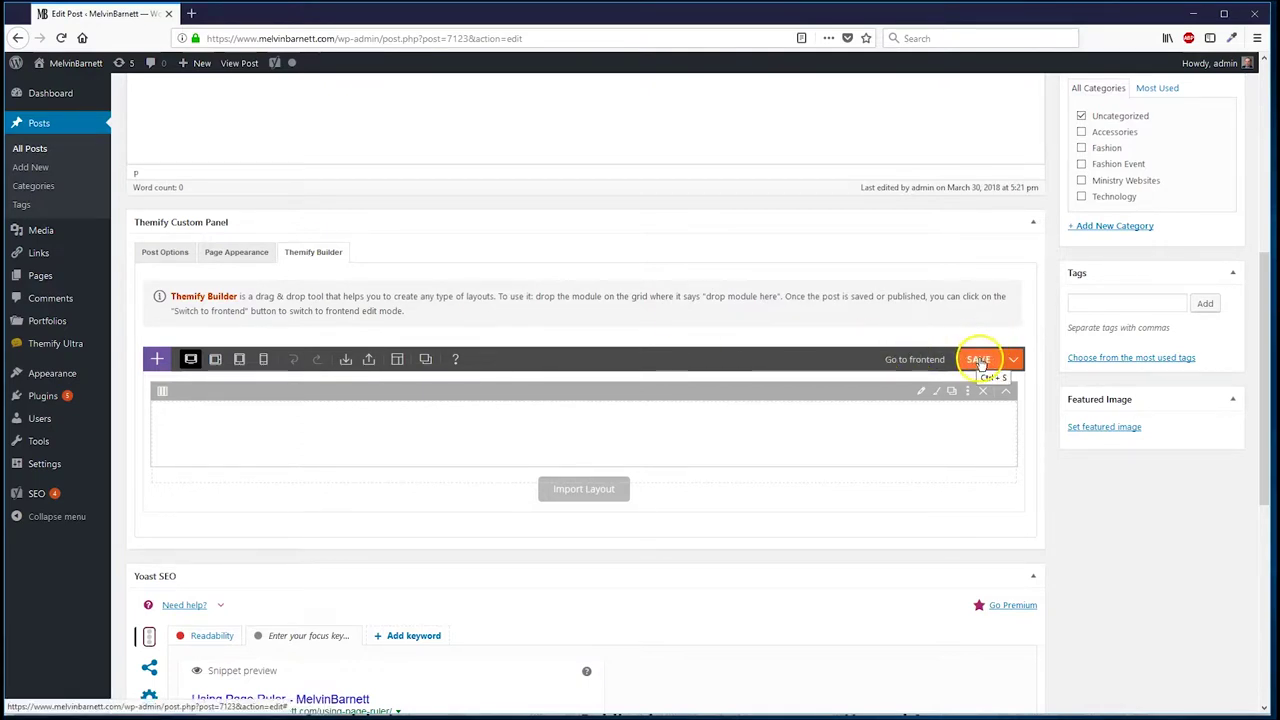
{"action": "left_click", "coordinate": [913, 360]}
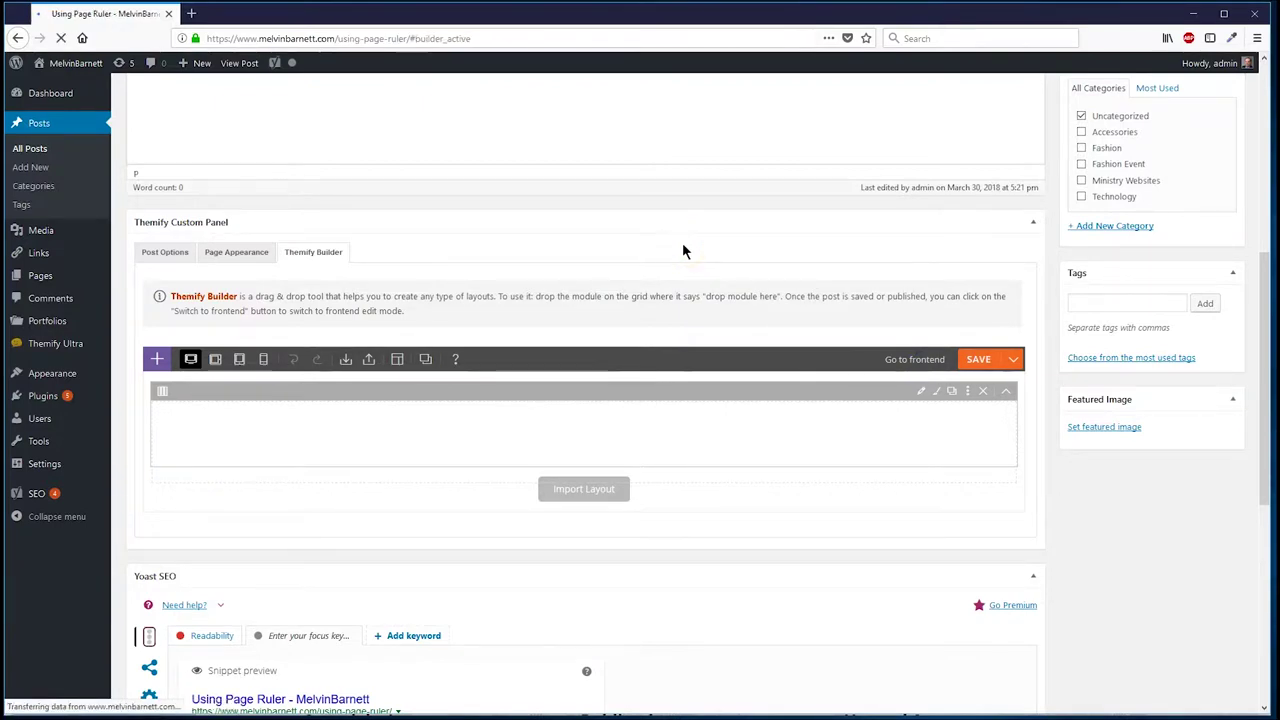
{"action": "scroll", "coordinate": [1057, 294], "scroll_direction": "down", "scroll_amount": 5}
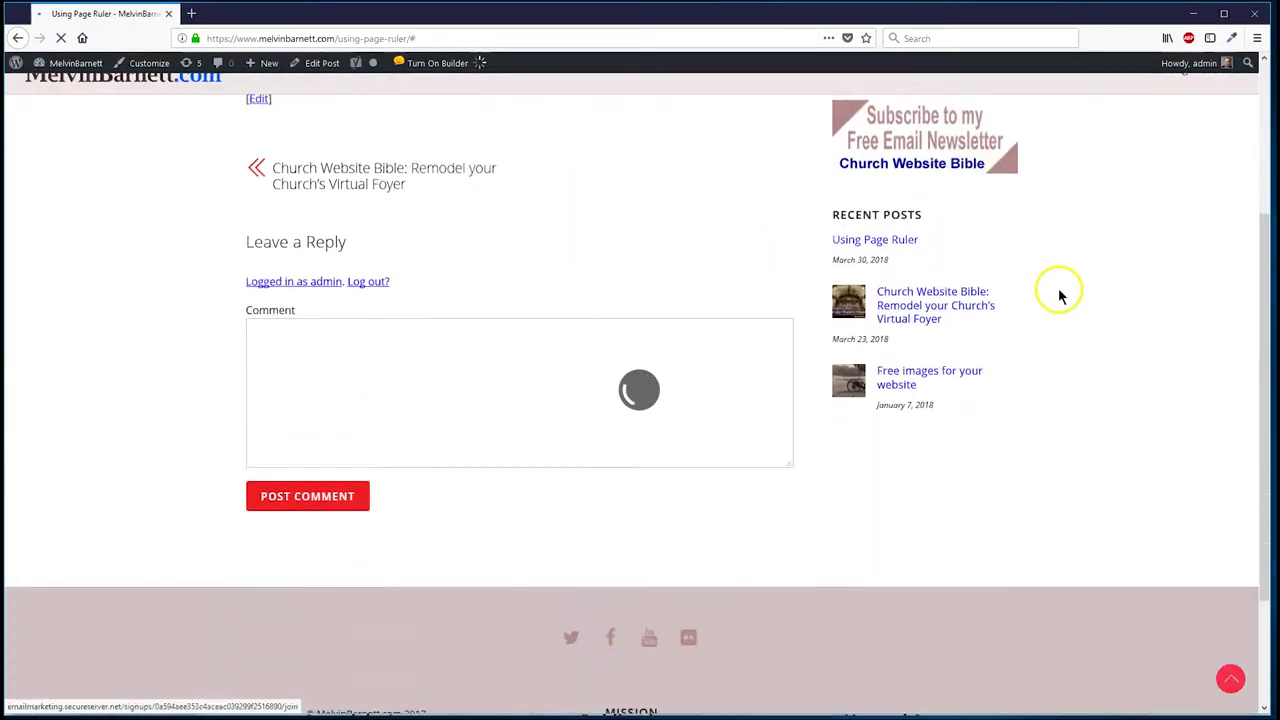
{"action": "scroll", "coordinate": [1071, 281], "scroll_direction": "up", "scroll_amount": 4}
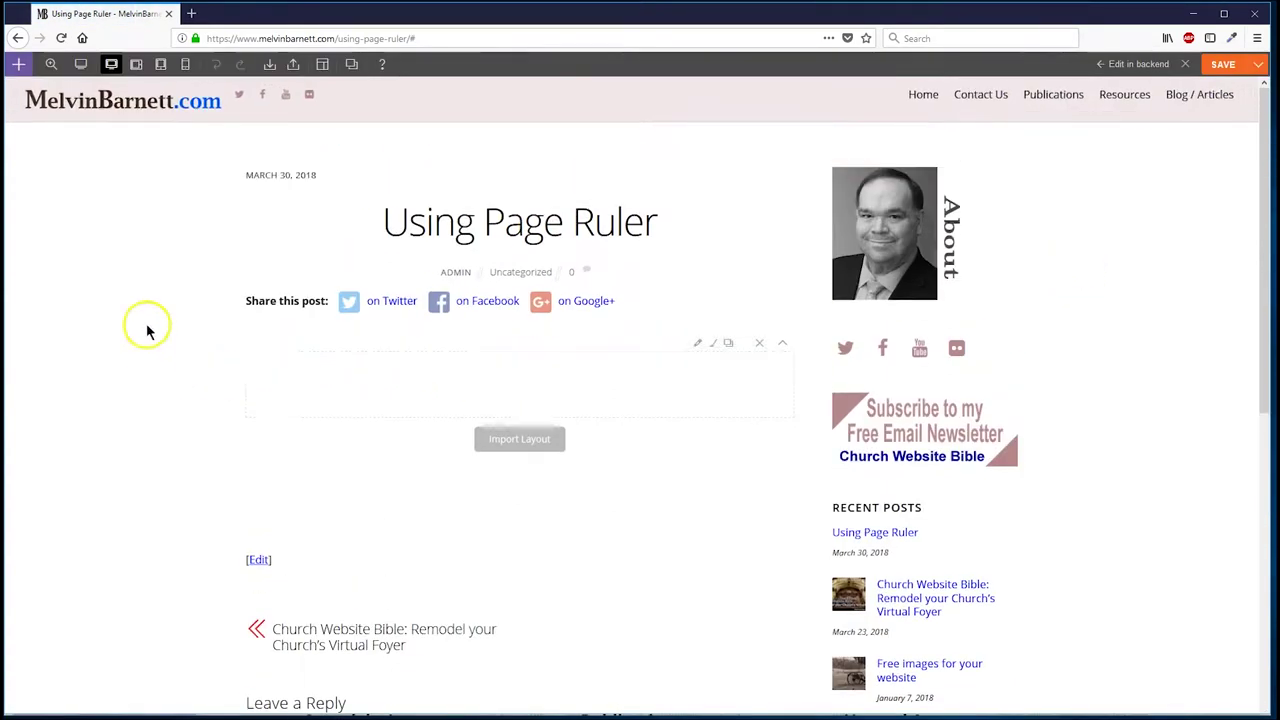
- Duplicate the empty row three times to make four rows
{"action": "left_click", "coordinate": [730, 343]}
{"action": "left_click", "coordinate": [730, 343]}
{"action": "left_click", "coordinate": [730, 343]}
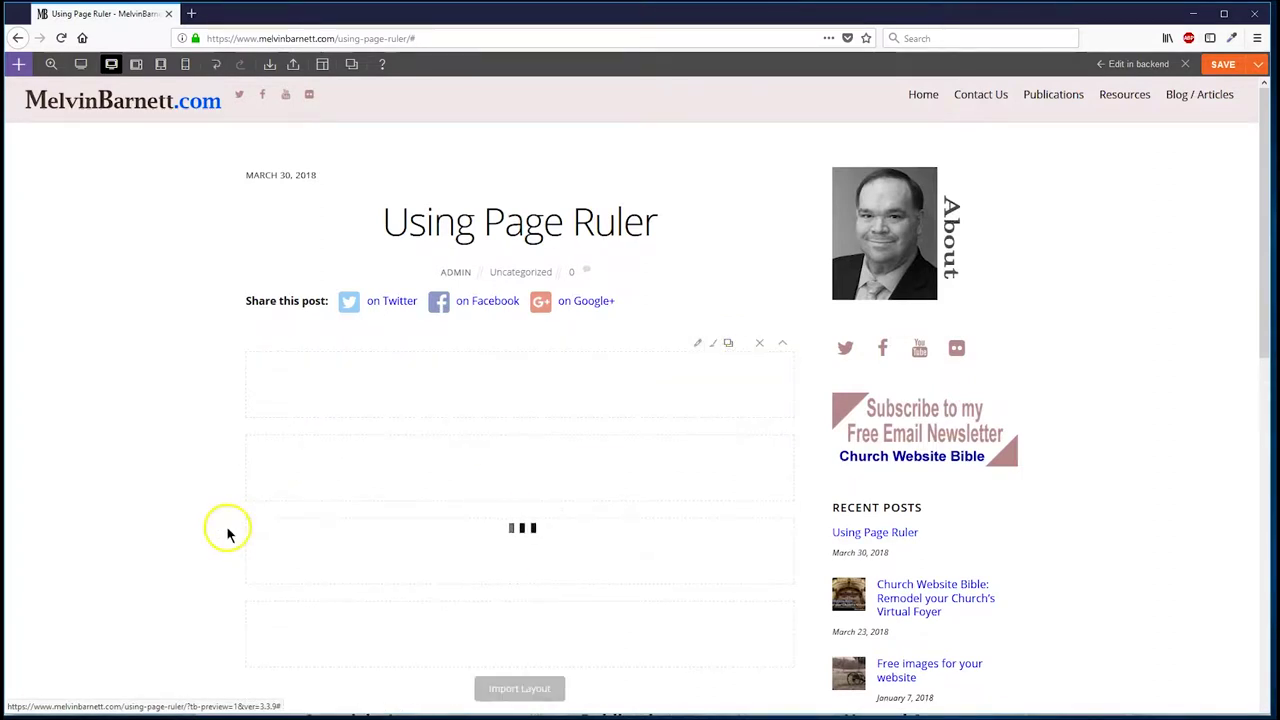
- Set the second, third and fourth rows to two, three and four columns
{"action": "mouse_move", "coordinate": [257, 428]}
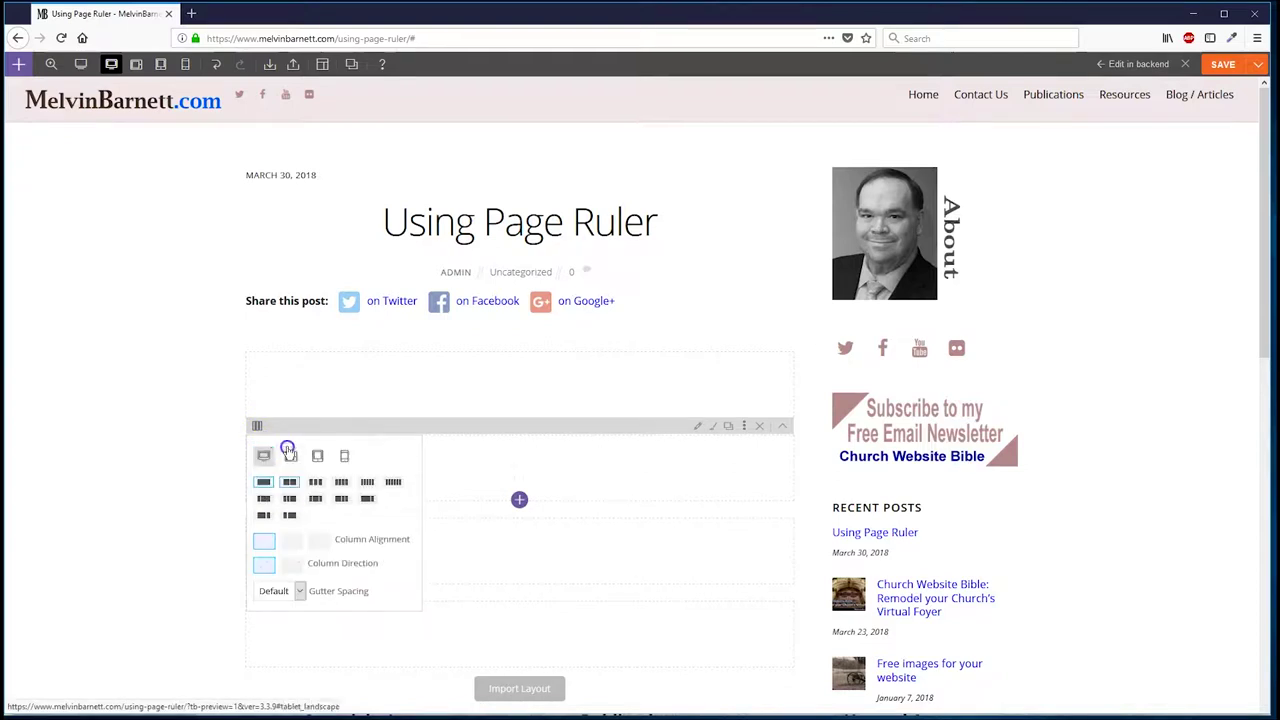
{"action": "left_click", "coordinate": [289, 451]}
{"action": "scroll", "coordinate": [166, 463], "scroll_direction": "down", "scroll_amount": 4}
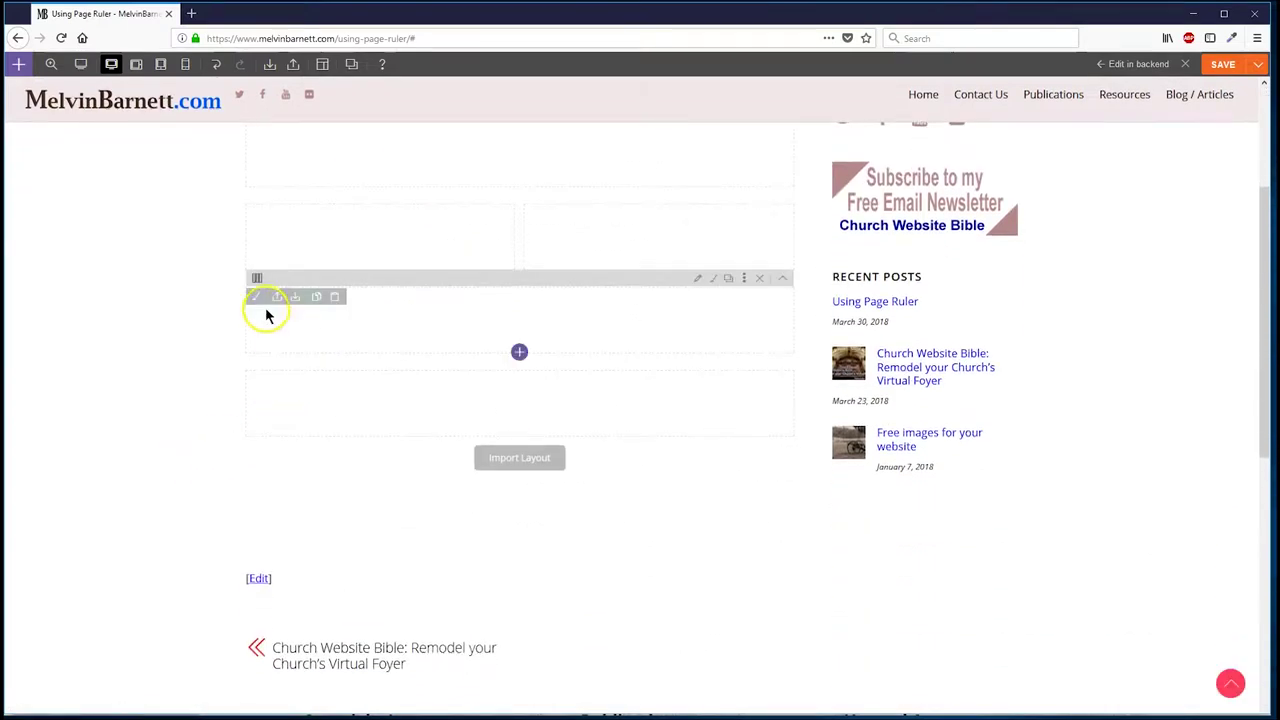
{"action": "mouse_move", "coordinate": [258, 284]}
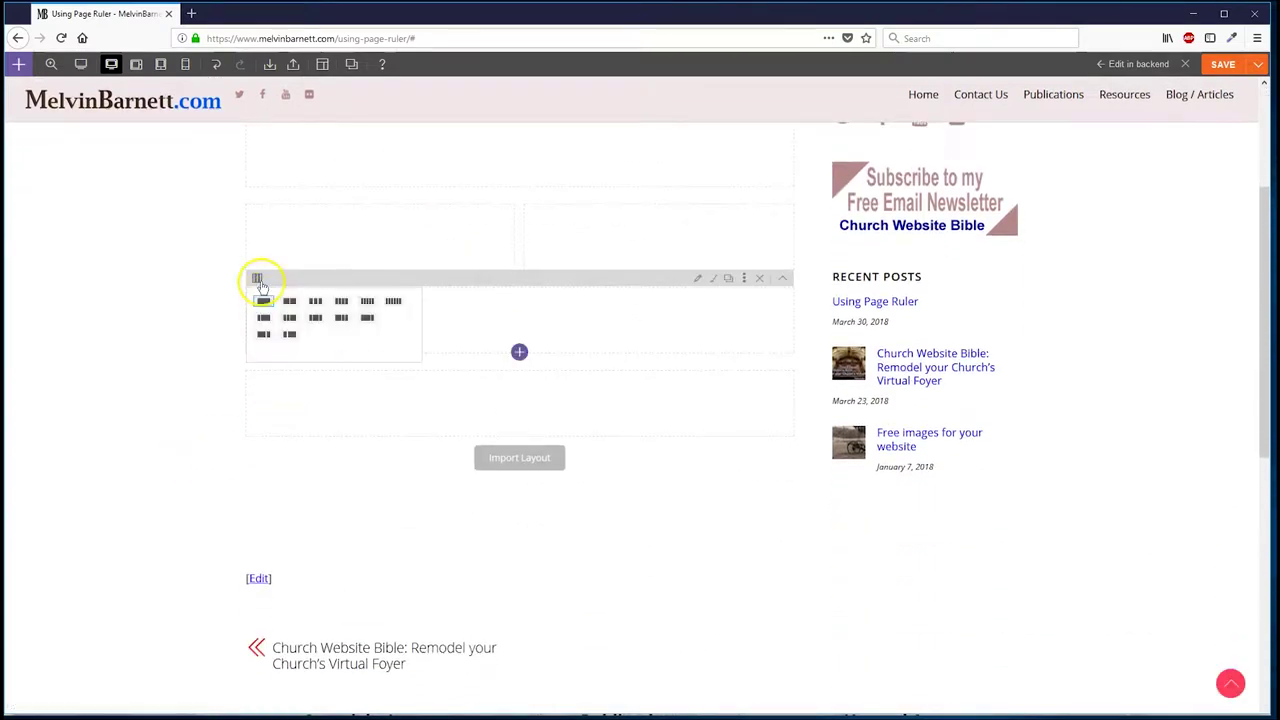
{"action": "left_click", "coordinate": [313, 301]}
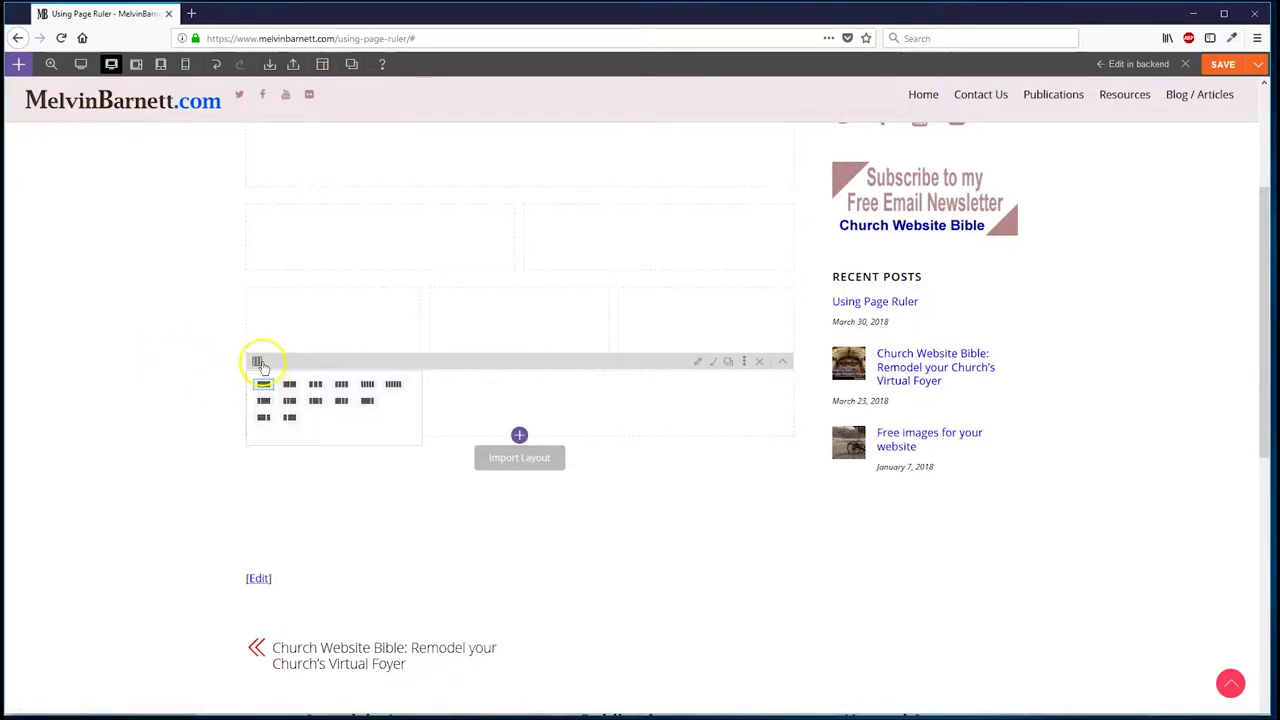
{"action": "mouse_move", "coordinate": [262, 378]}
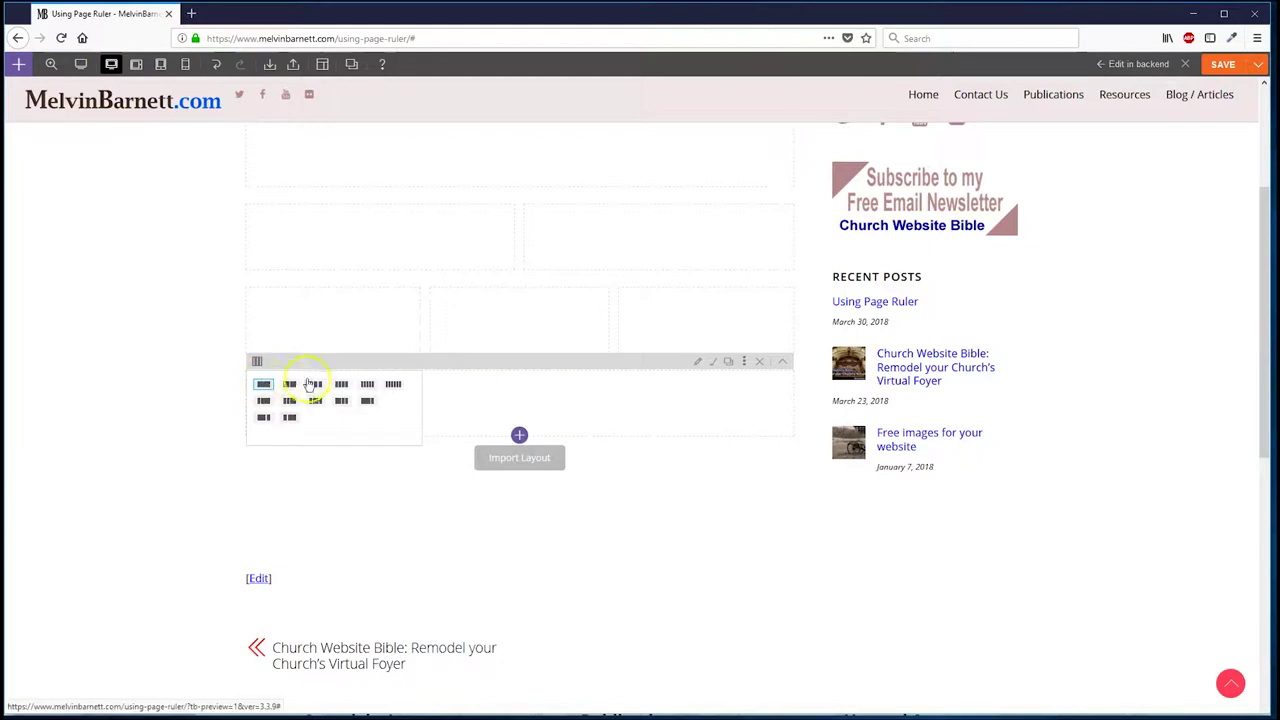
{"action": "left_click", "coordinate": [341, 386]}
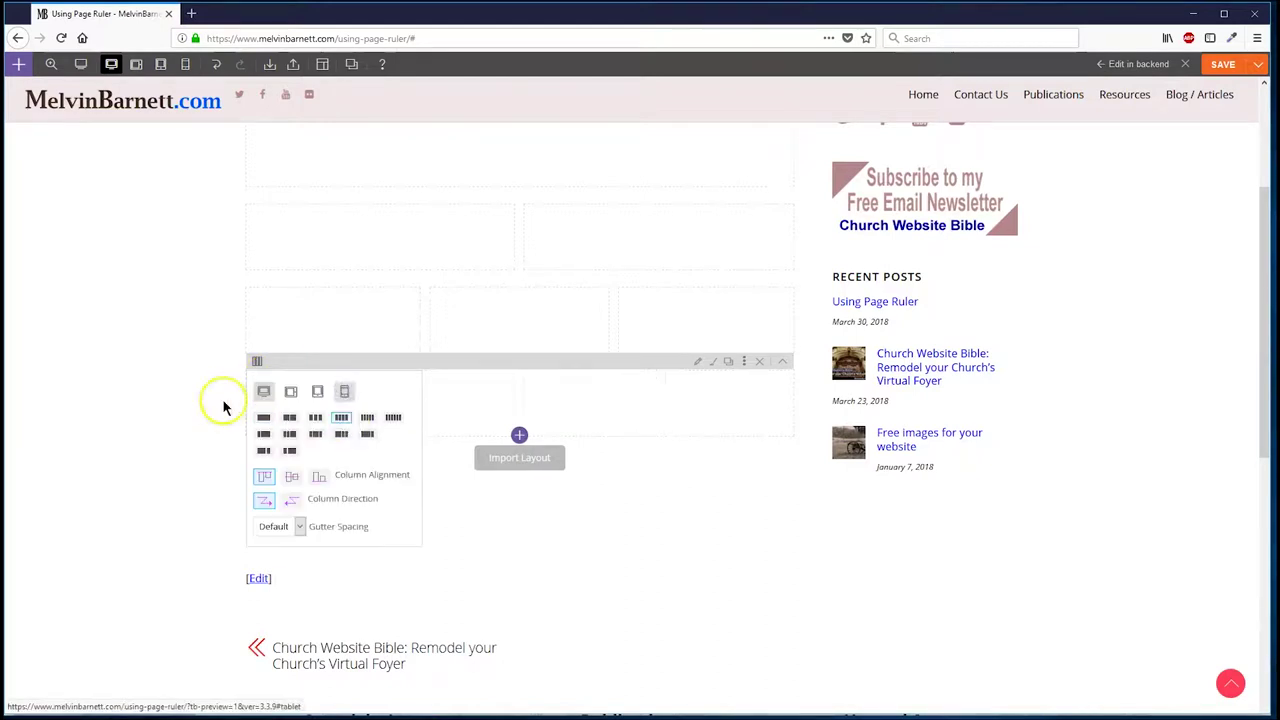
{"action": "scroll", "coordinate": [171, 396], "scroll_direction": "up", "scroll_amount": 3}
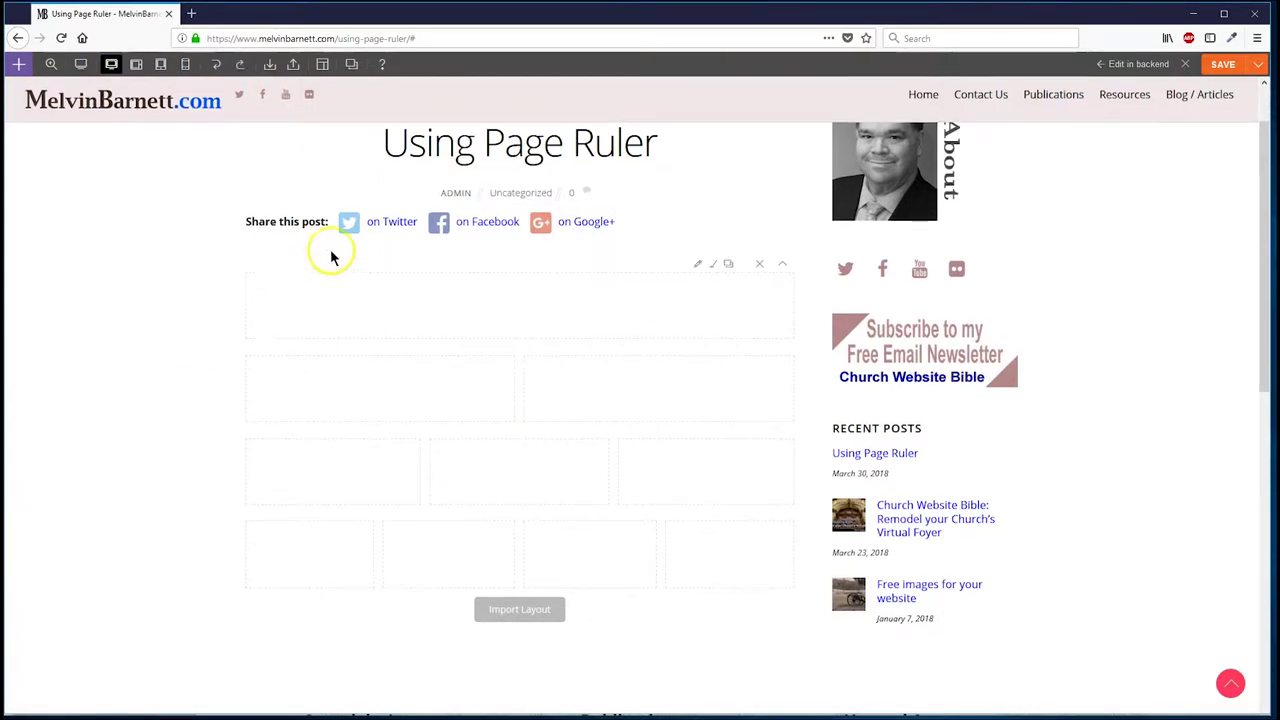
- Give the top row's column a mauve background colour
{"action": "mouse_move", "coordinate": [283, 283]}
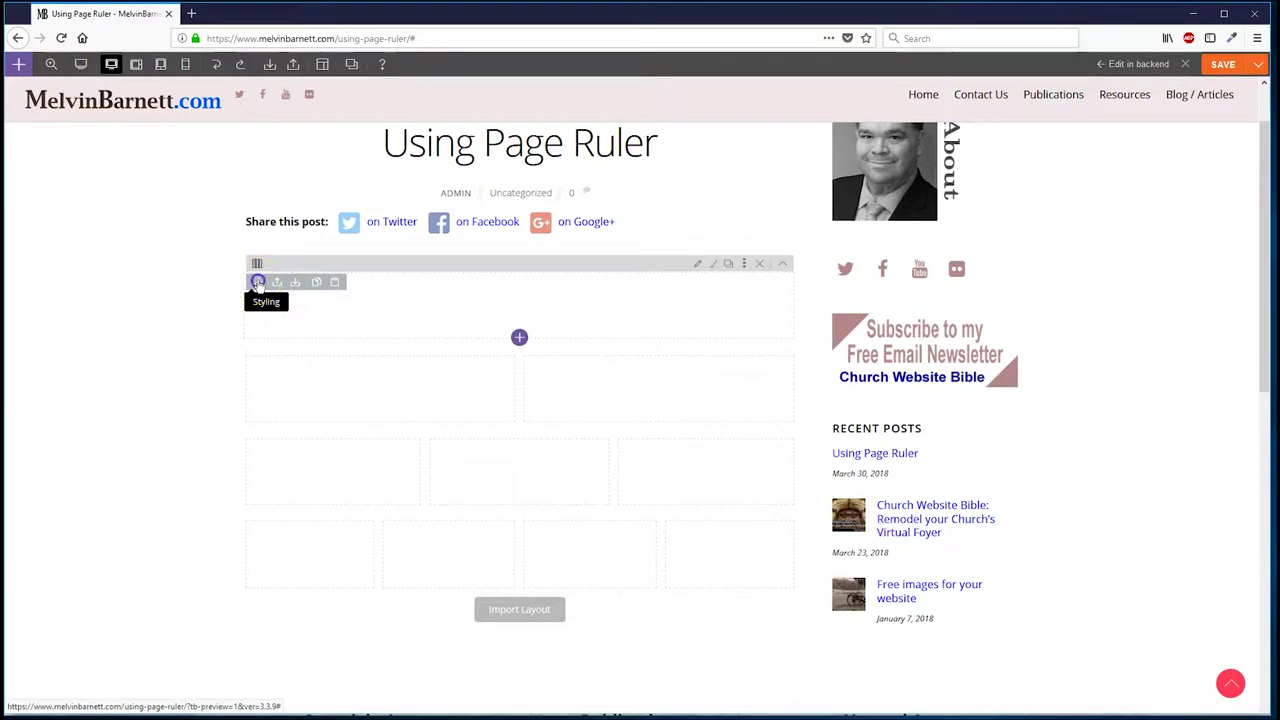
{"action": "left_click", "coordinate": [259, 282]}
{"action": "left_click", "coordinate": [512, 228]}
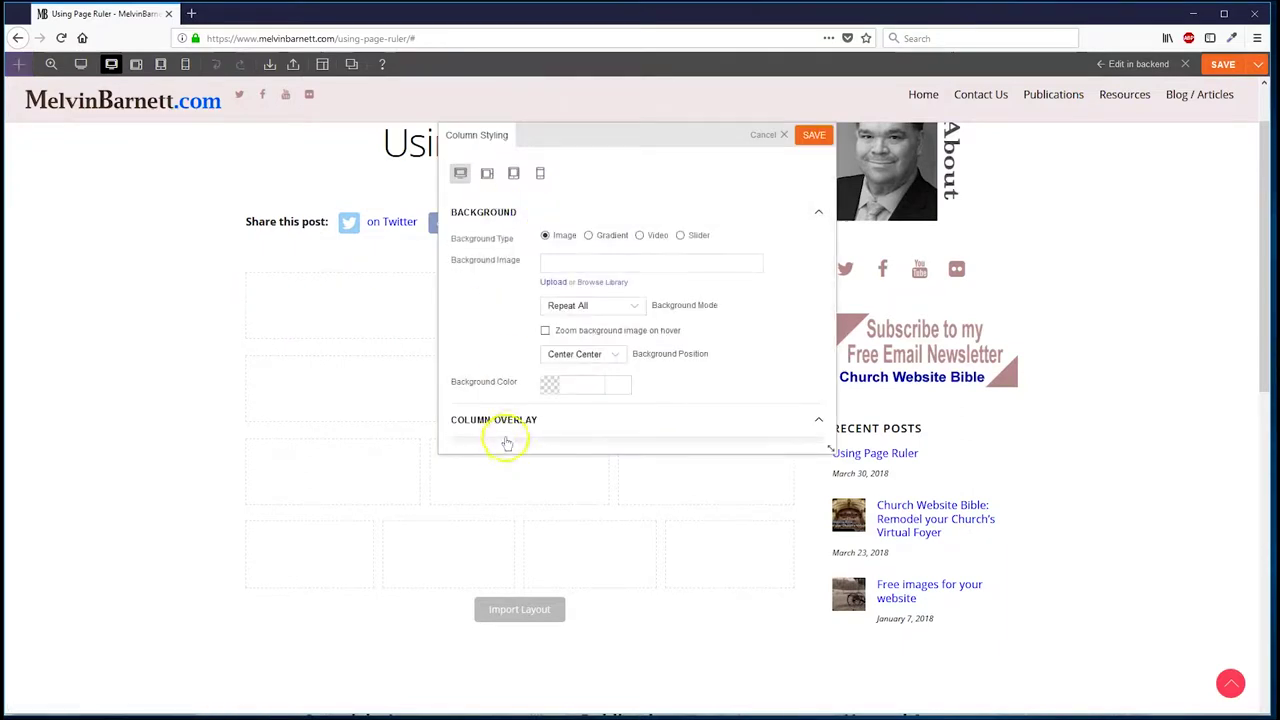
{"action": "left_click", "coordinate": [579, 382]}
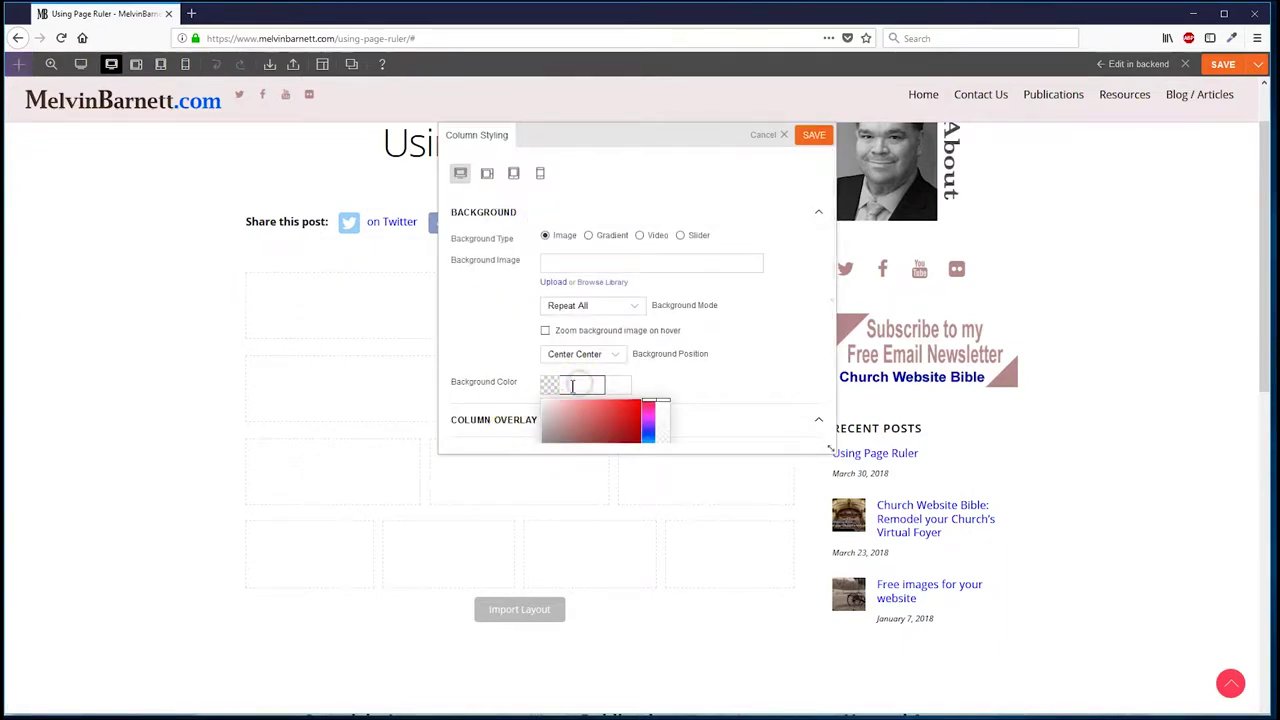
{"action": "left_click", "coordinate": [815, 137]}
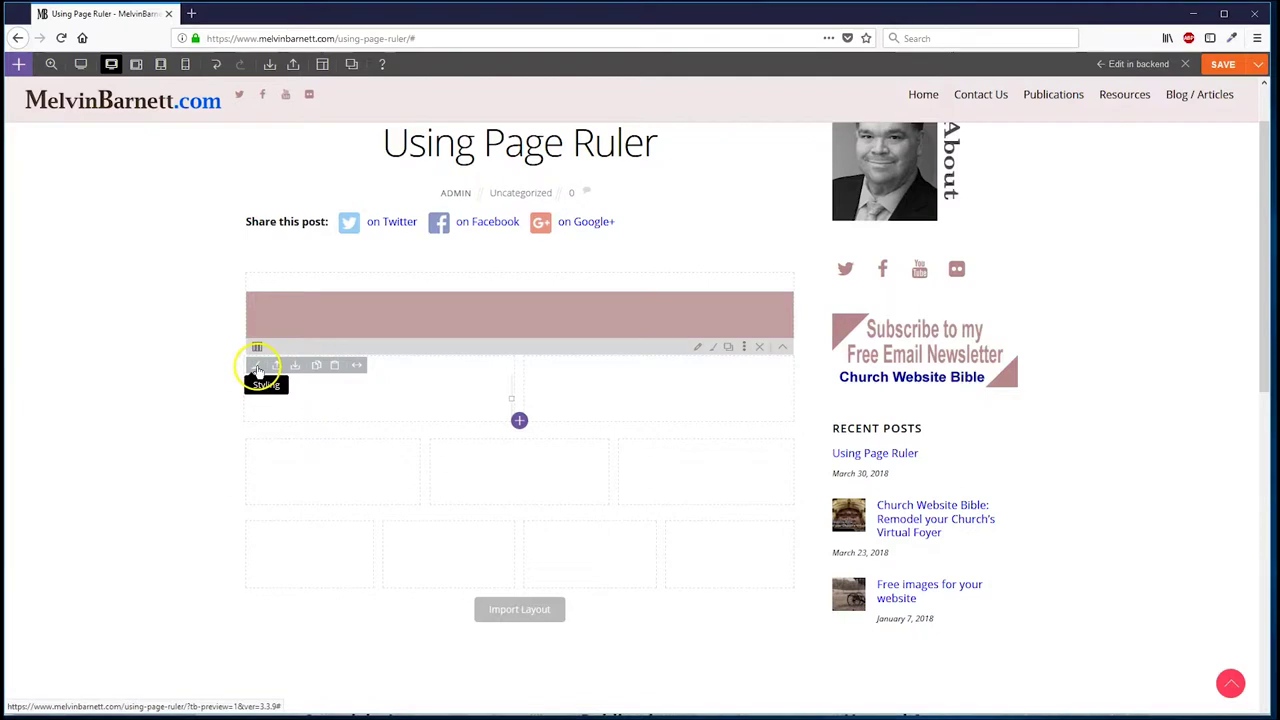
- Apply the mauve background to the second row's columns and further columns
{"action": "left_click", "coordinate": [257, 370]}
{"action": "left_click", "coordinate": [498, 210]}
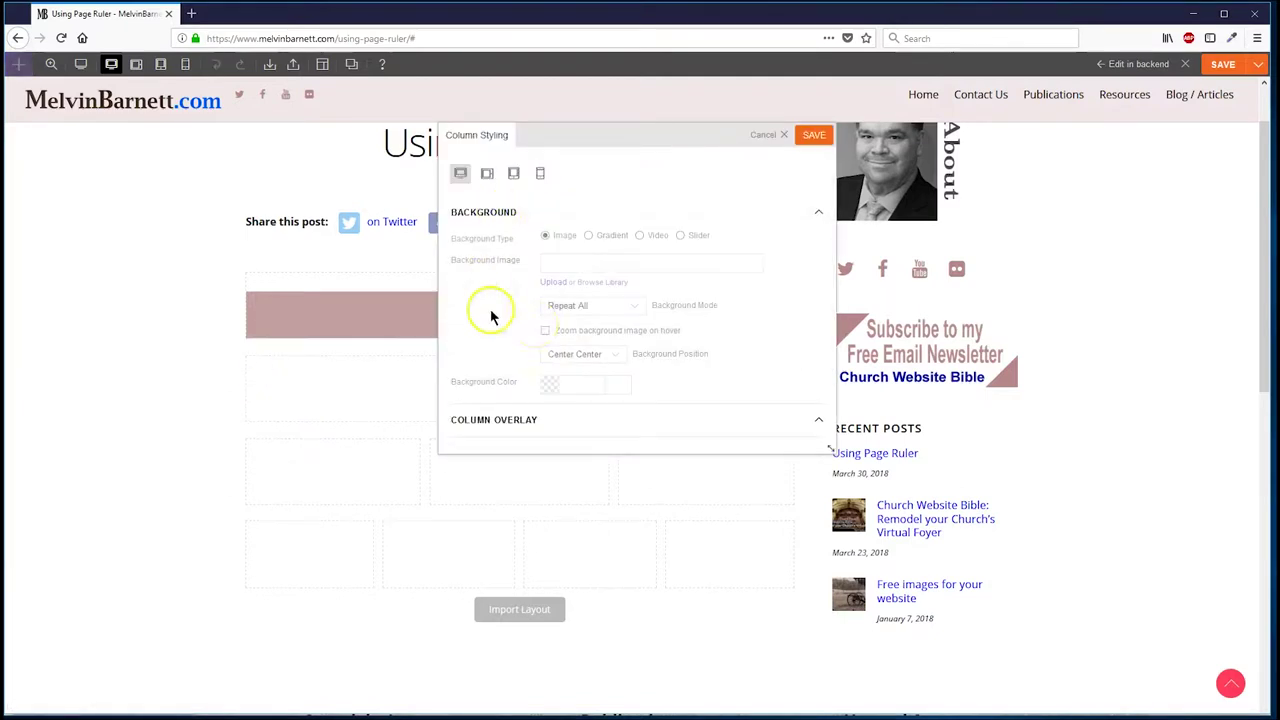
{"action": "left_click", "coordinate": [574, 383]}
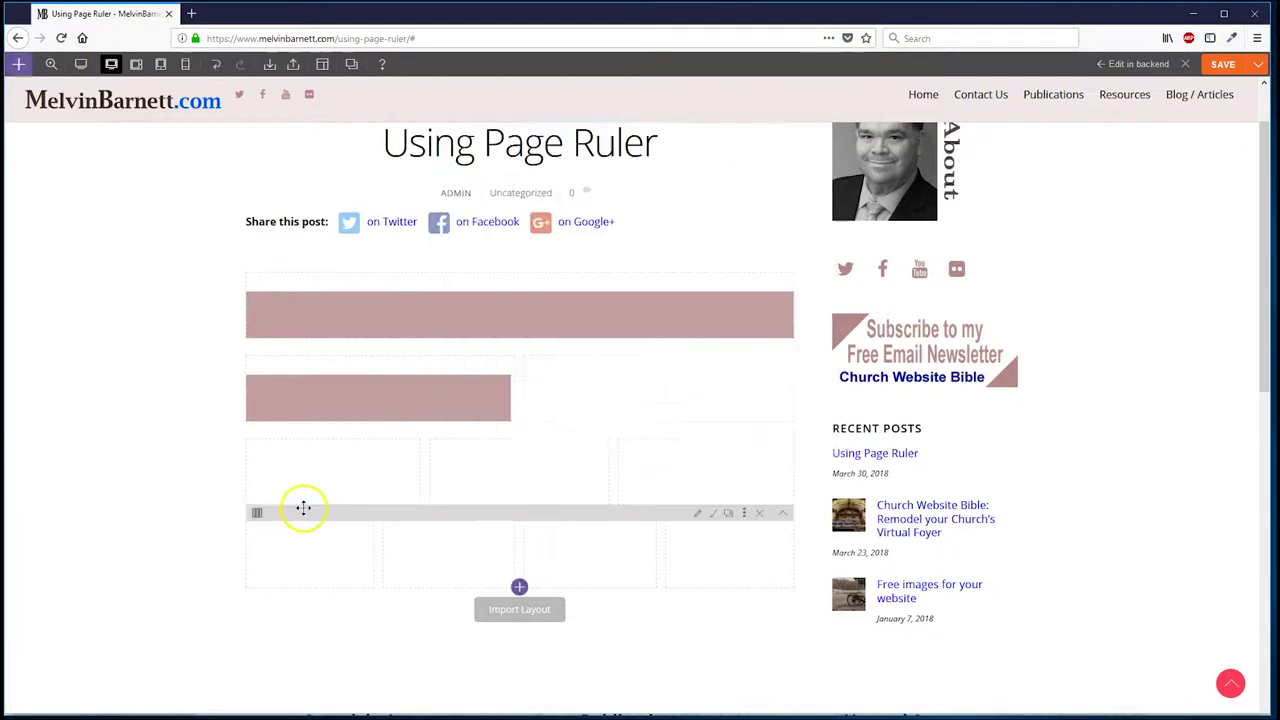
{"action": "left_click", "coordinate": [303, 506]}
{"action": "left_click", "coordinate": [569, 383]}
{"action": "left_click", "coordinate": [256, 450]}
{"action": "left_click", "coordinate": [451, 451]}
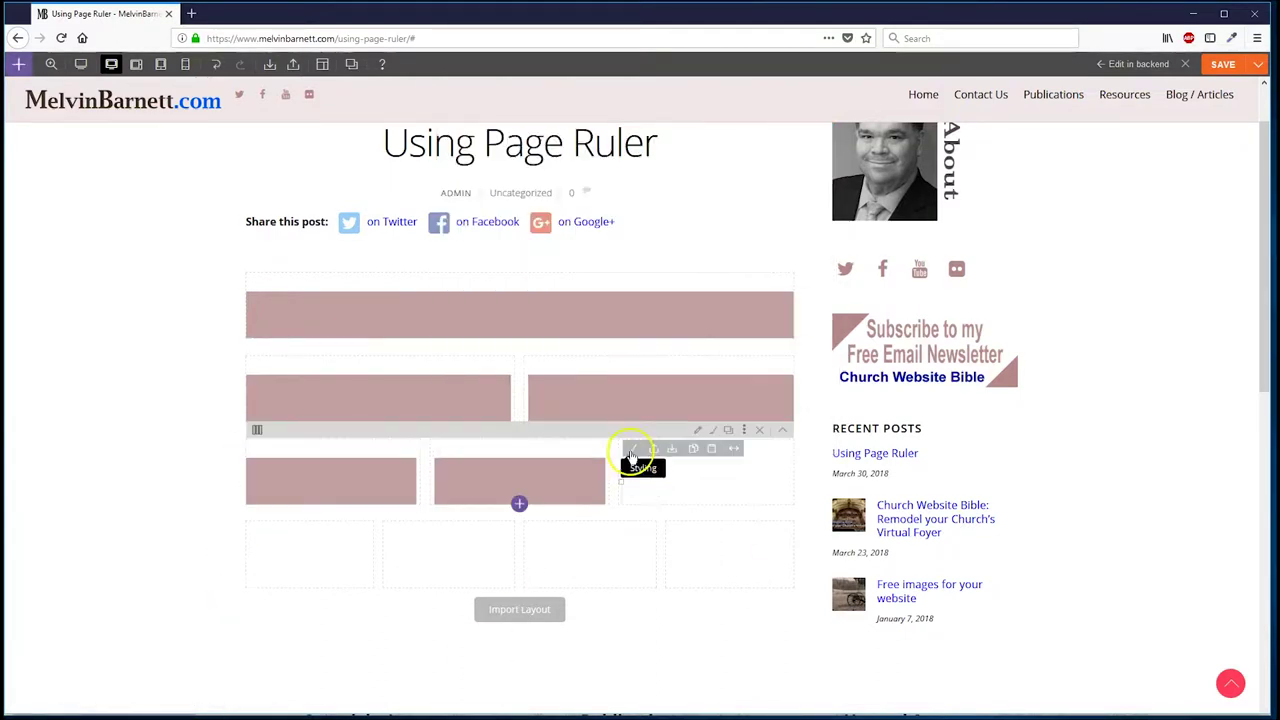
- Colour the remaining columns mauve and save the post
{"action": "left_click", "coordinate": [630, 456]}
{"action": "left_click", "coordinate": [572, 383]}
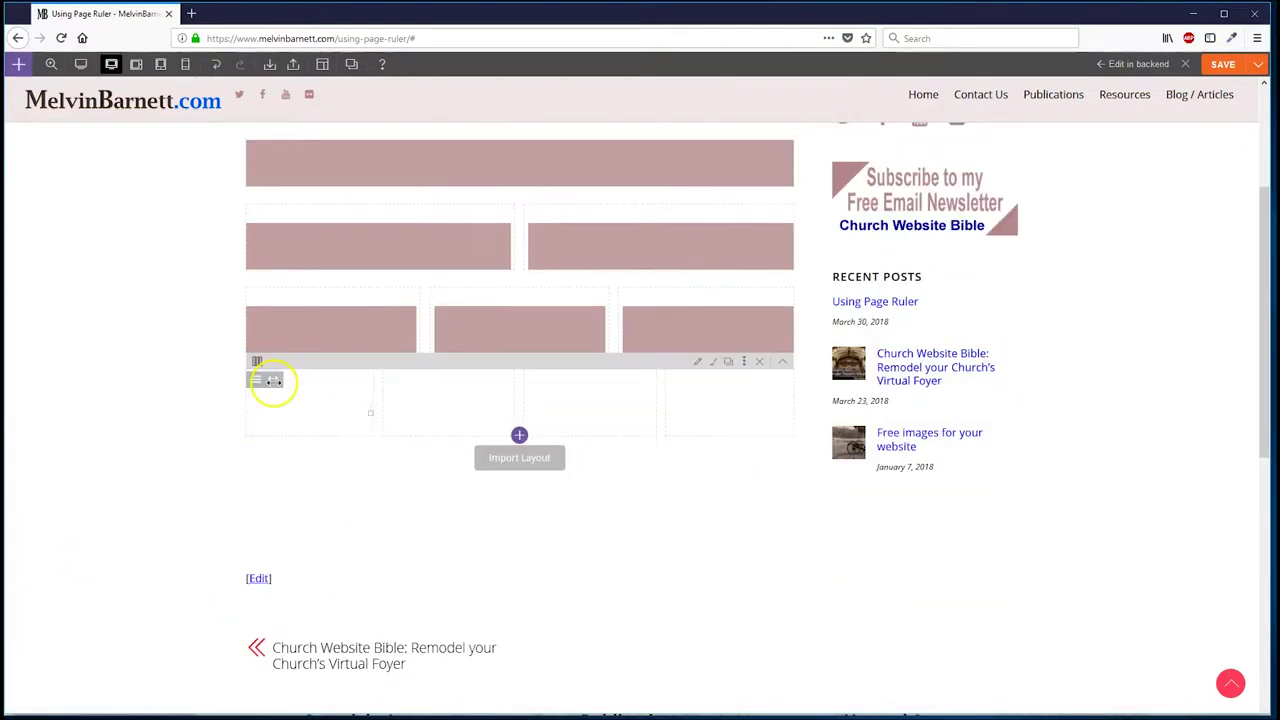
{"action": "left_click", "coordinate": [266, 380]}
{"action": "left_click", "coordinate": [578, 385]}
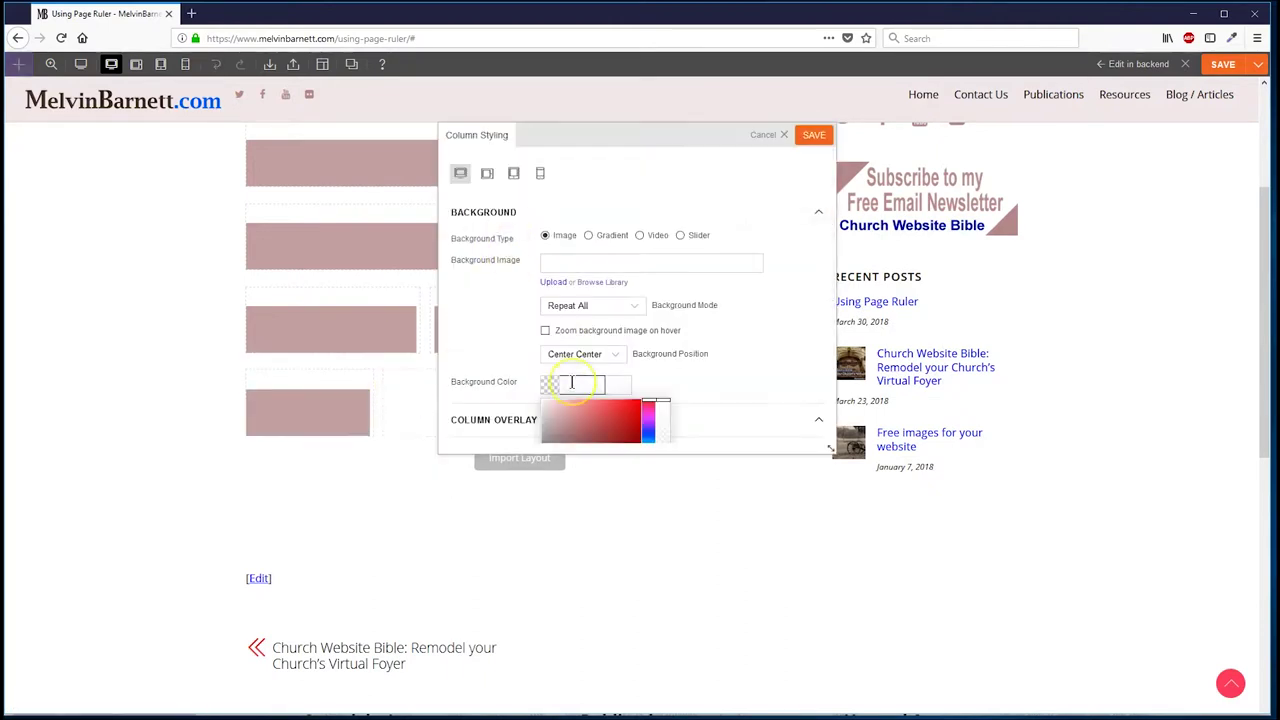
{"action": "left_click", "coordinate": [578, 383]}
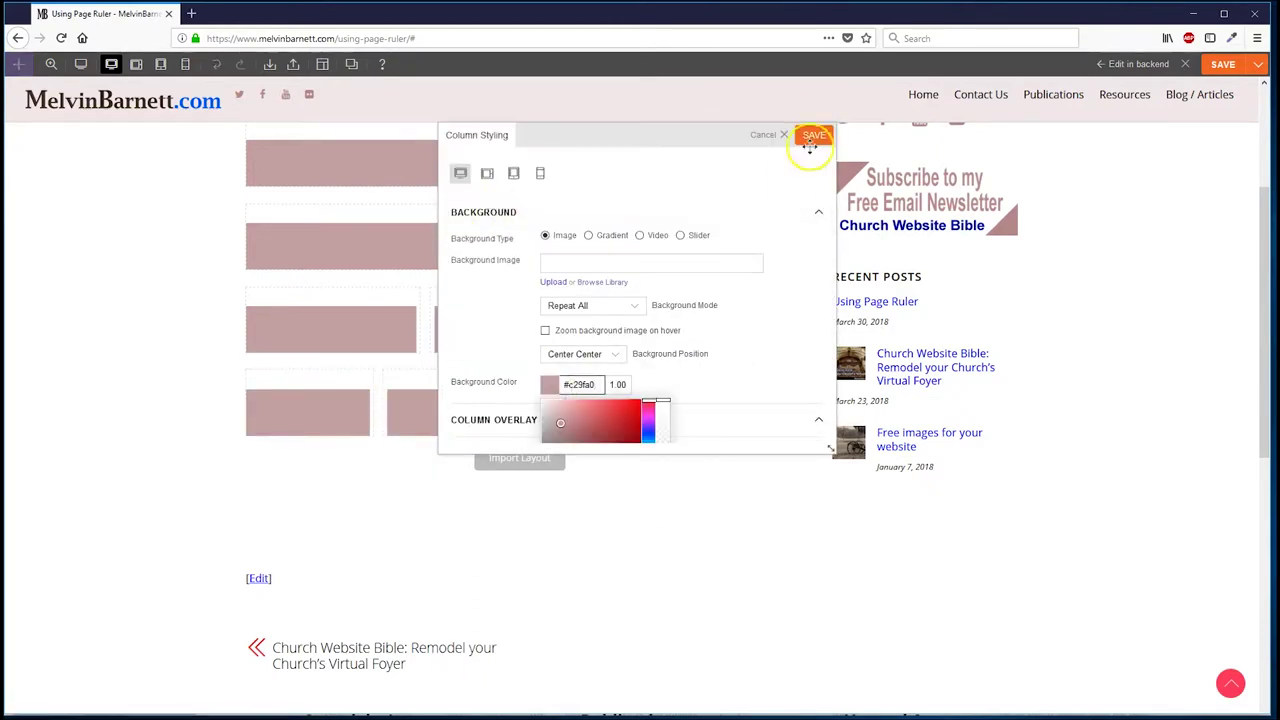
{"action": "left_click", "coordinate": [814, 134]}
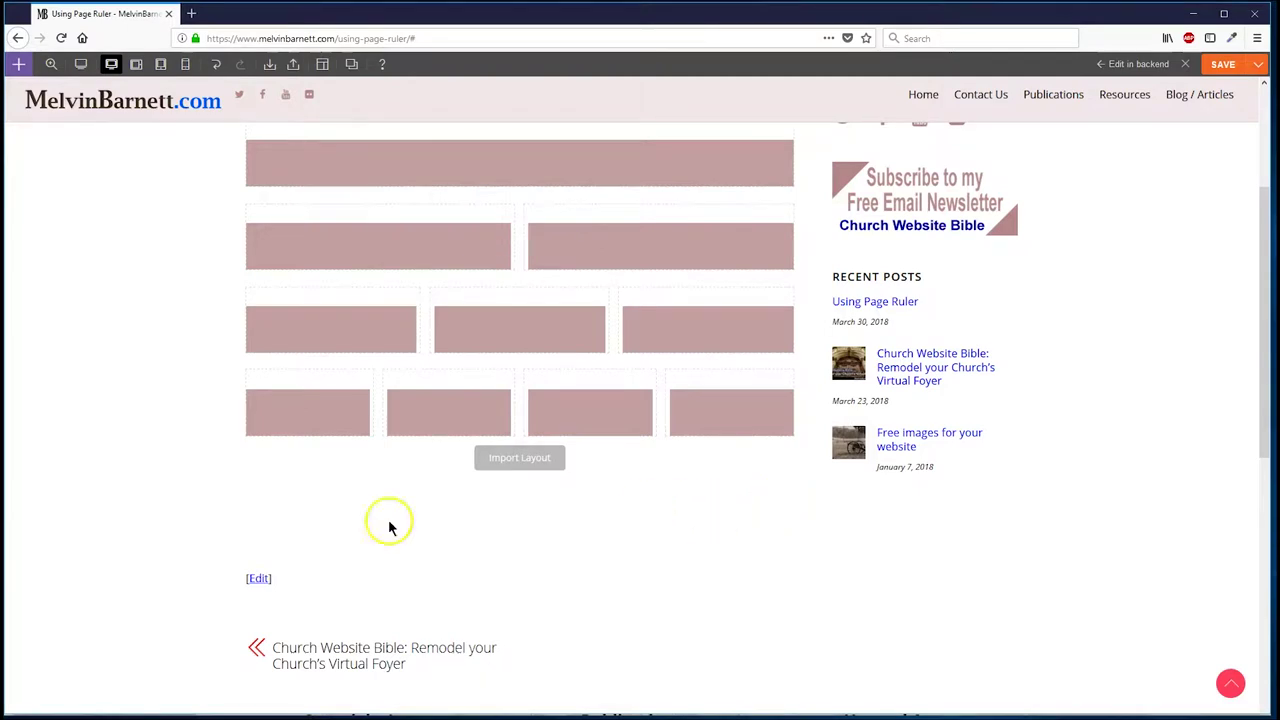
{"action": "left_click", "coordinate": [1228, 65]}
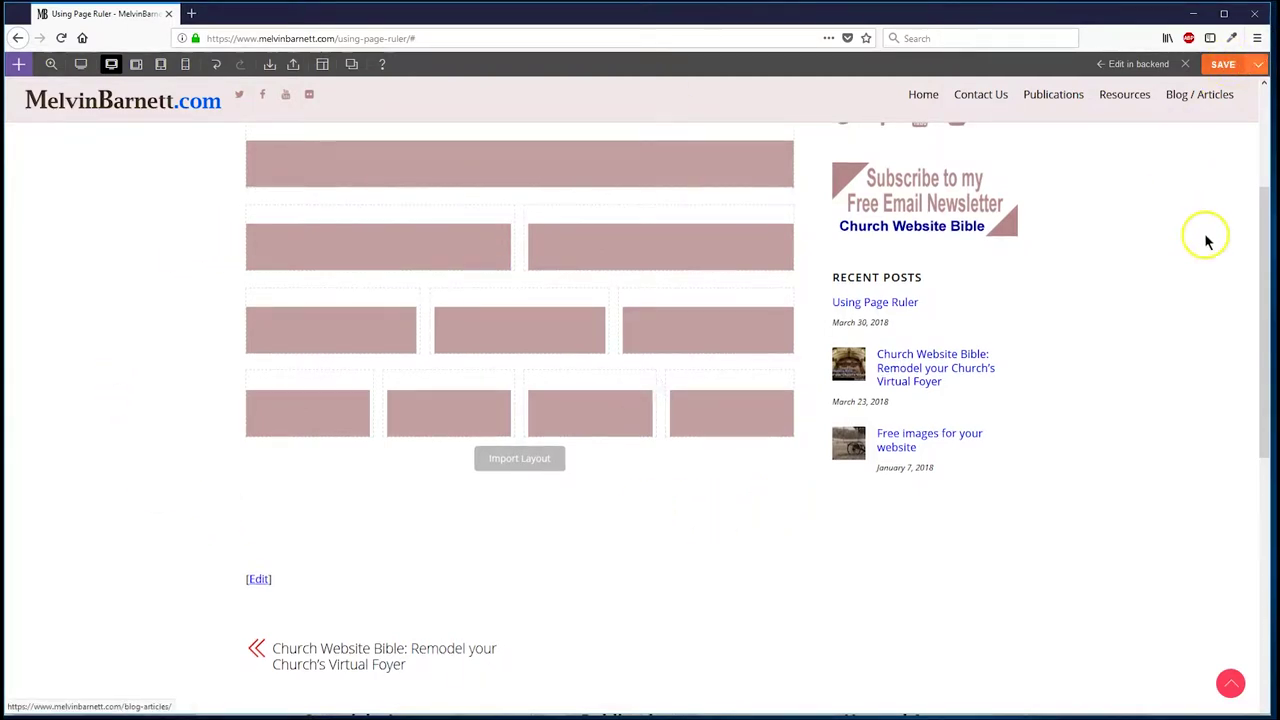
{"action": "scroll", "coordinate": [1200, 250], "scroll_direction": "up", "scroll_amount": 3}
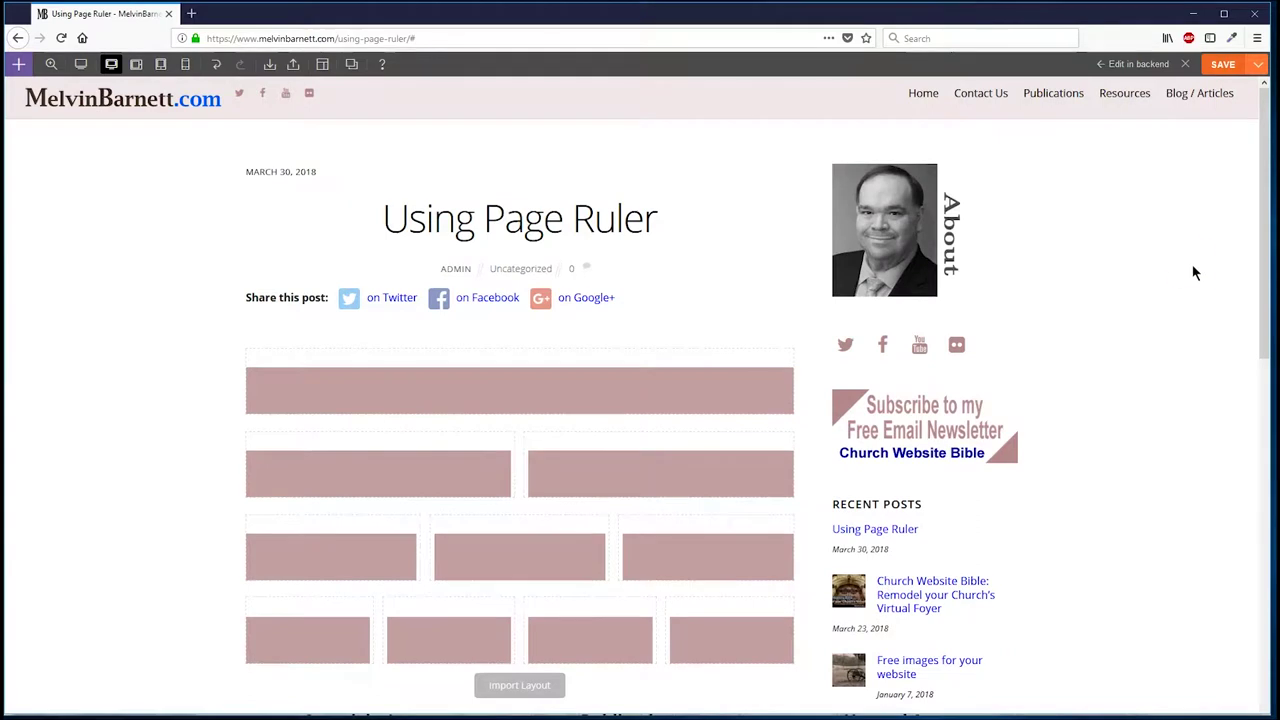
{"action": "left_click", "coordinate": [438, 36]}
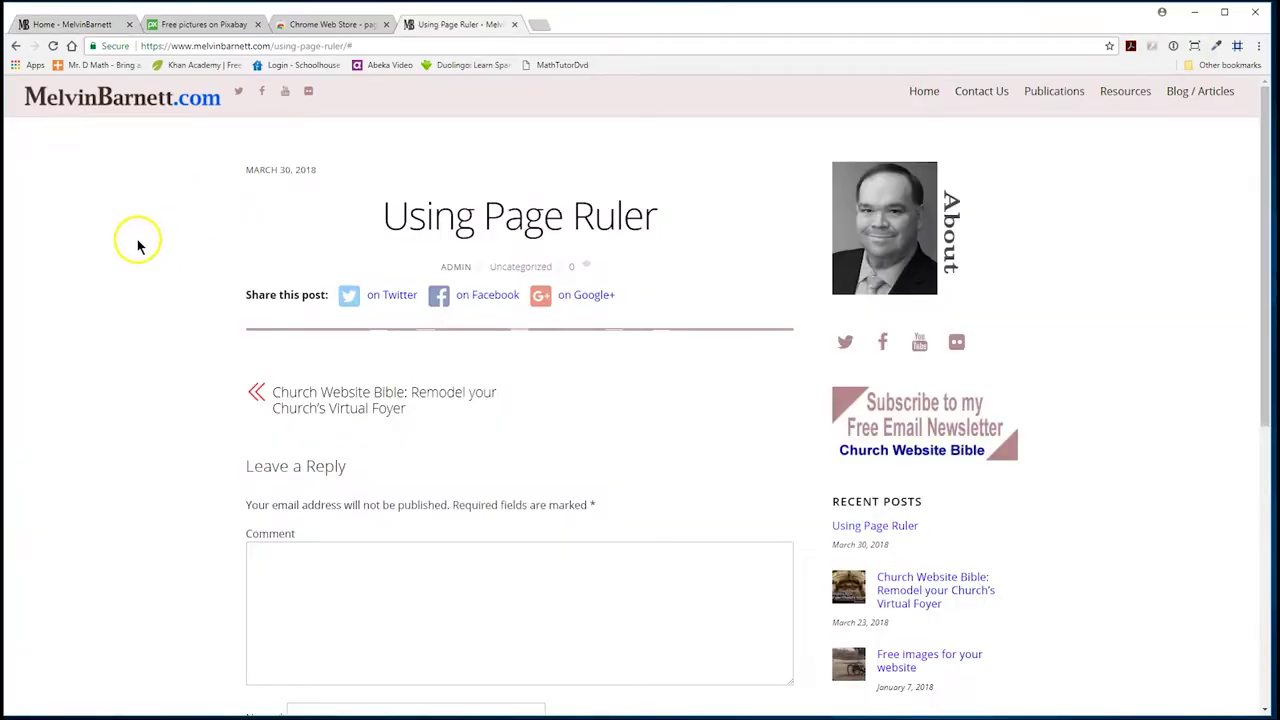
{"action": "scroll", "coordinate": [126, 306], "scroll_direction": "down", "scroll_amount": 1}
{"action": "scroll", "coordinate": [126, 322], "scroll_direction": "up", "scroll_amount": 1}
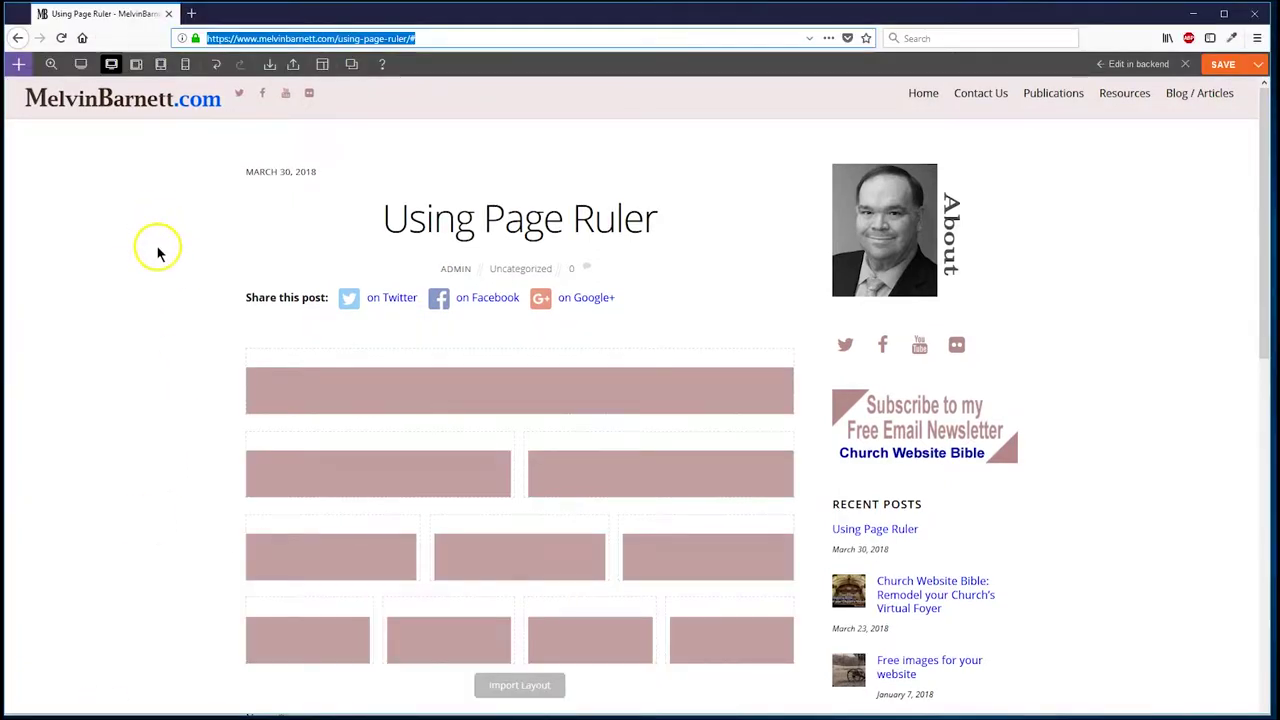
{"action": "left_click", "coordinate": [18, 64]}
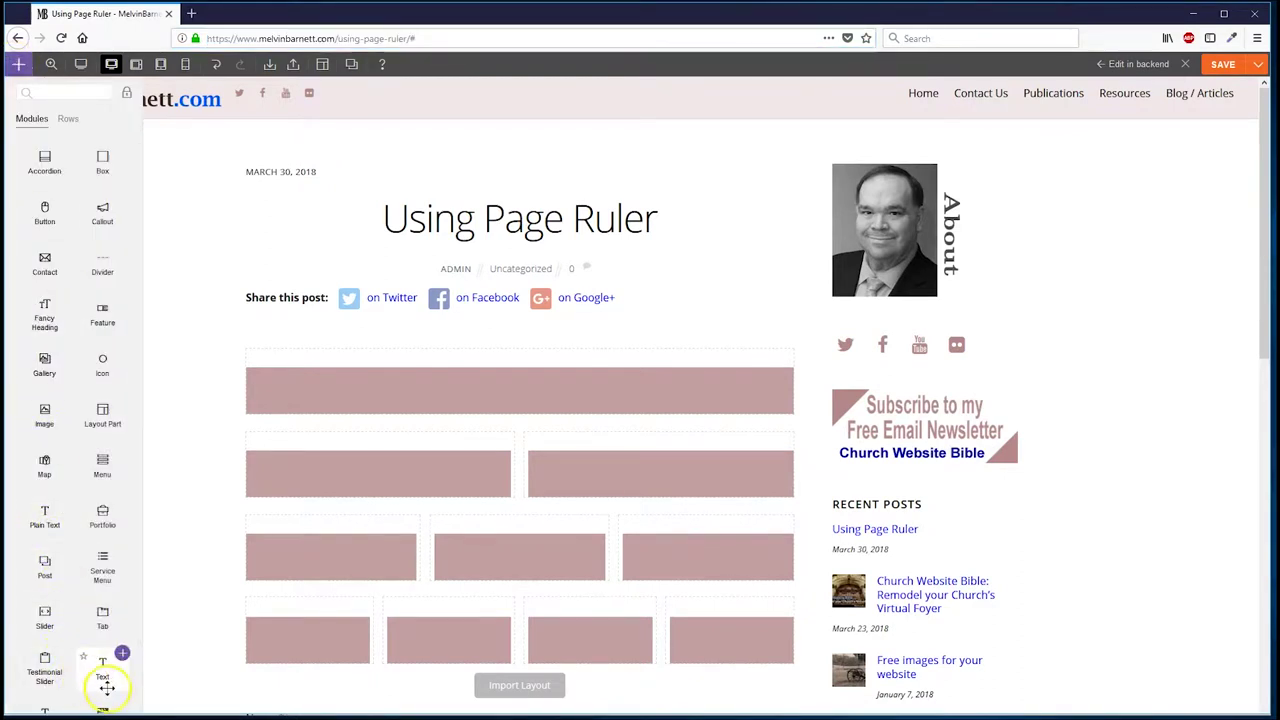
- Place a Text module in the top full-width column and change its text to 'Column size:'
{"action": "left_click_drag", "start_coordinate": [103, 670], "coordinate": [180, 363]}
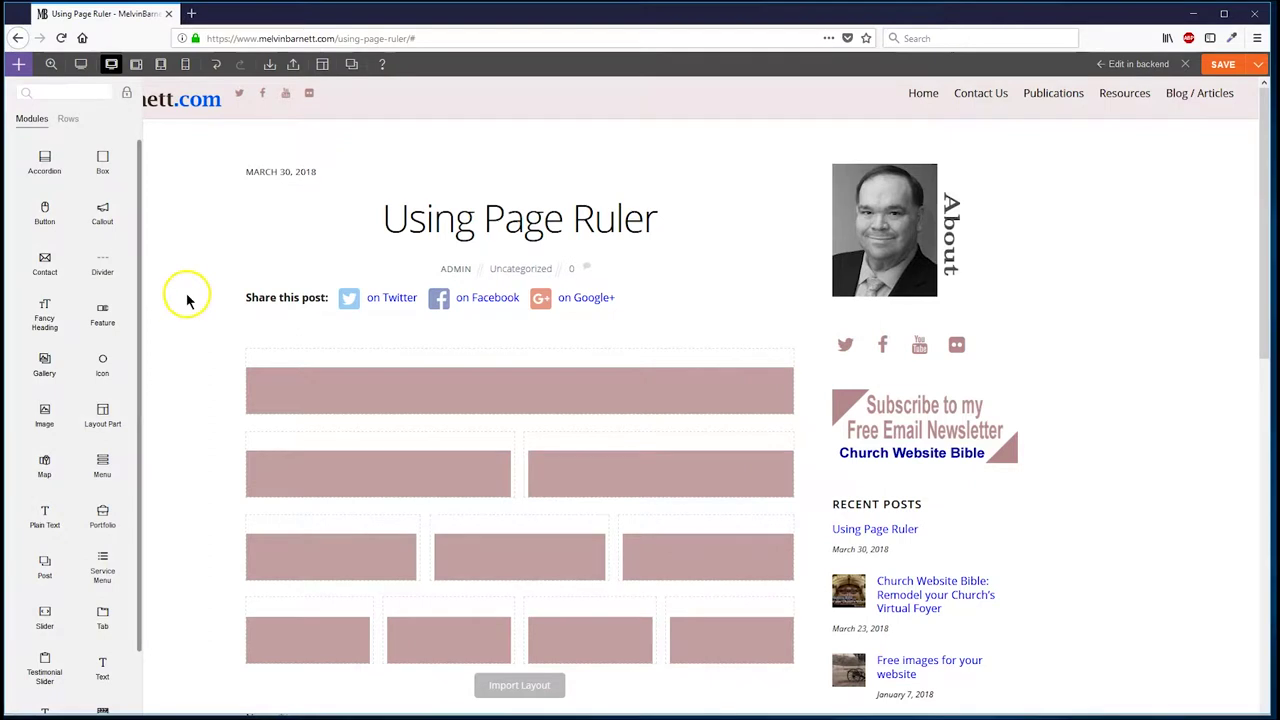
{"action": "mouse_move", "coordinate": [96, 668]}
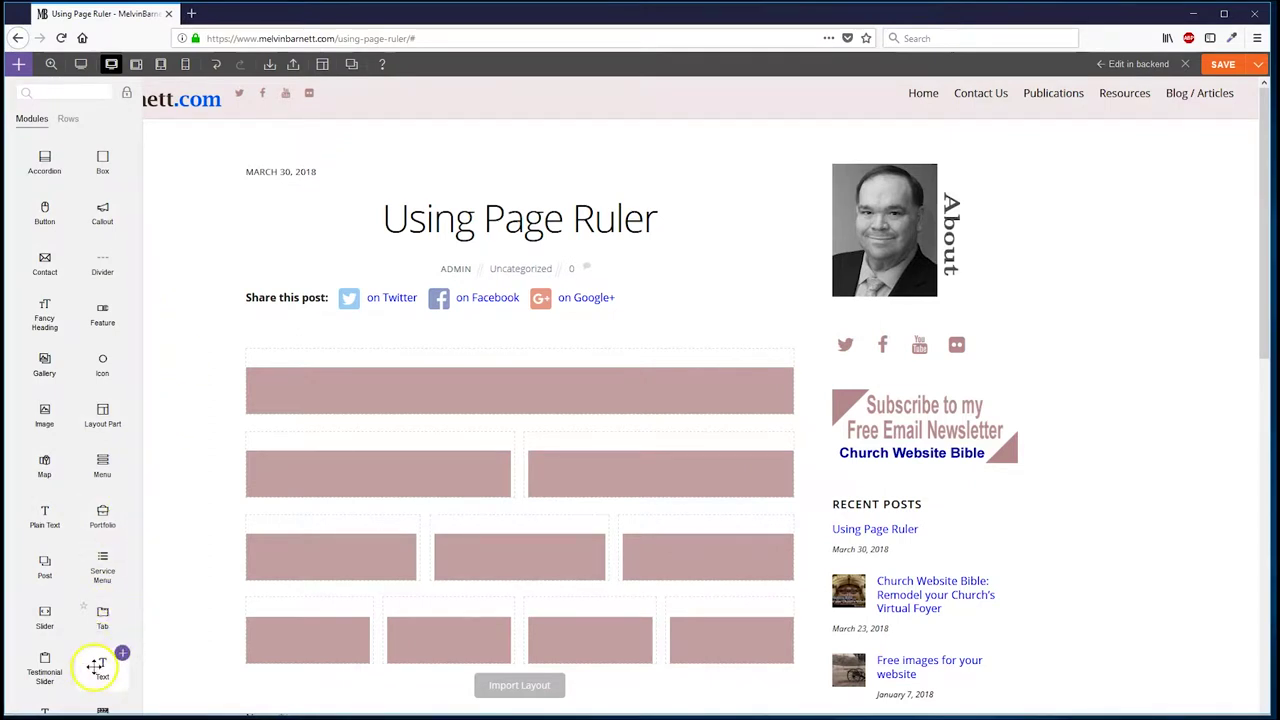
{"action": "left_click_drag", "start_coordinate": [102, 668], "coordinate": [351, 409]}
{"action": "left_click", "coordinate": [507, 265]}
{"action": "left_click", "coordinate": [462, 269]}
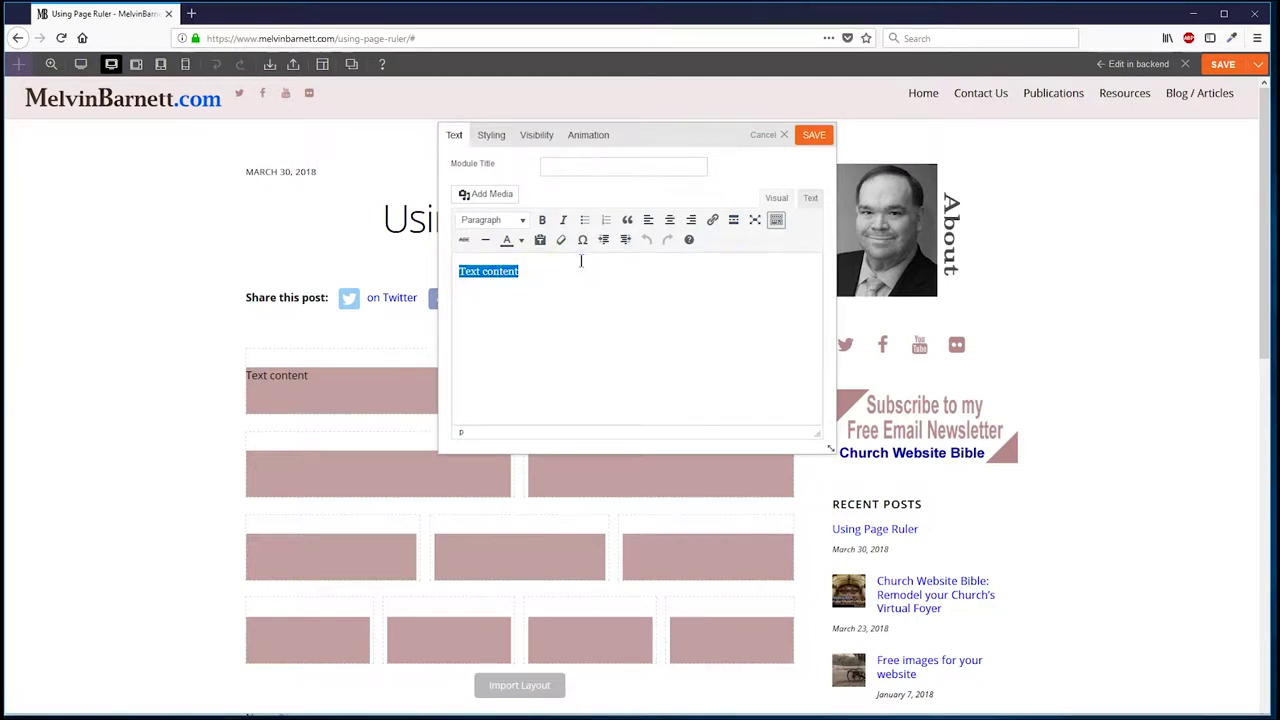
{"action": "type", "text": "Column size:"}
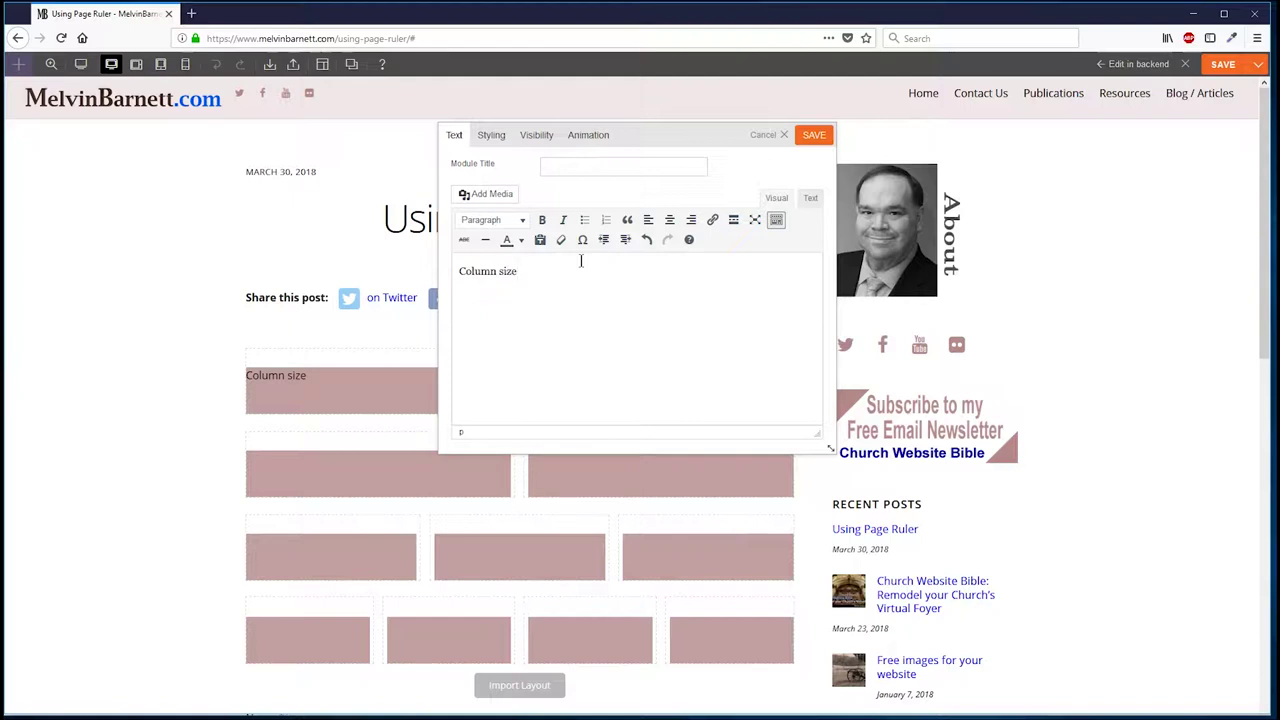
{"action": "left_click", "coordinate": [815, 138]}
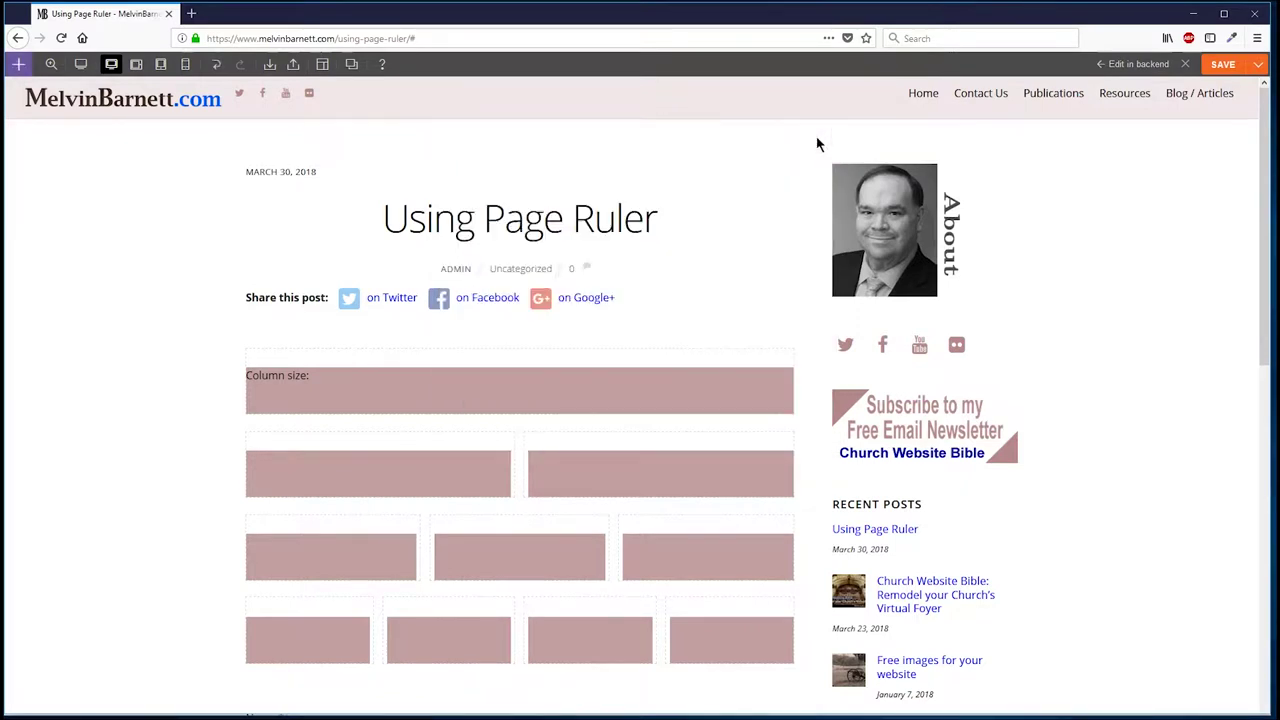
{"action": "double_click", "coordinate": [276, 384]}
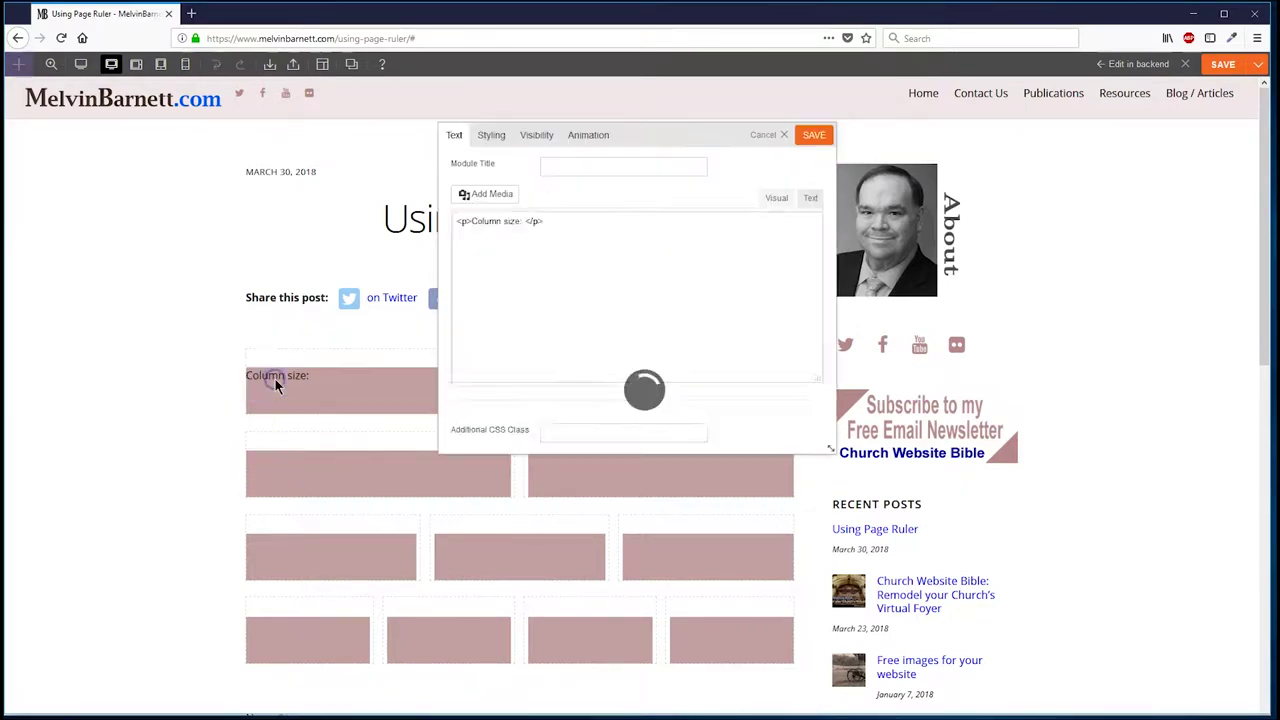
- Set the 'Column size:' text module's top, left and right padding to 10 px
{"action": "left_click", "coordinate": [492, 134]}
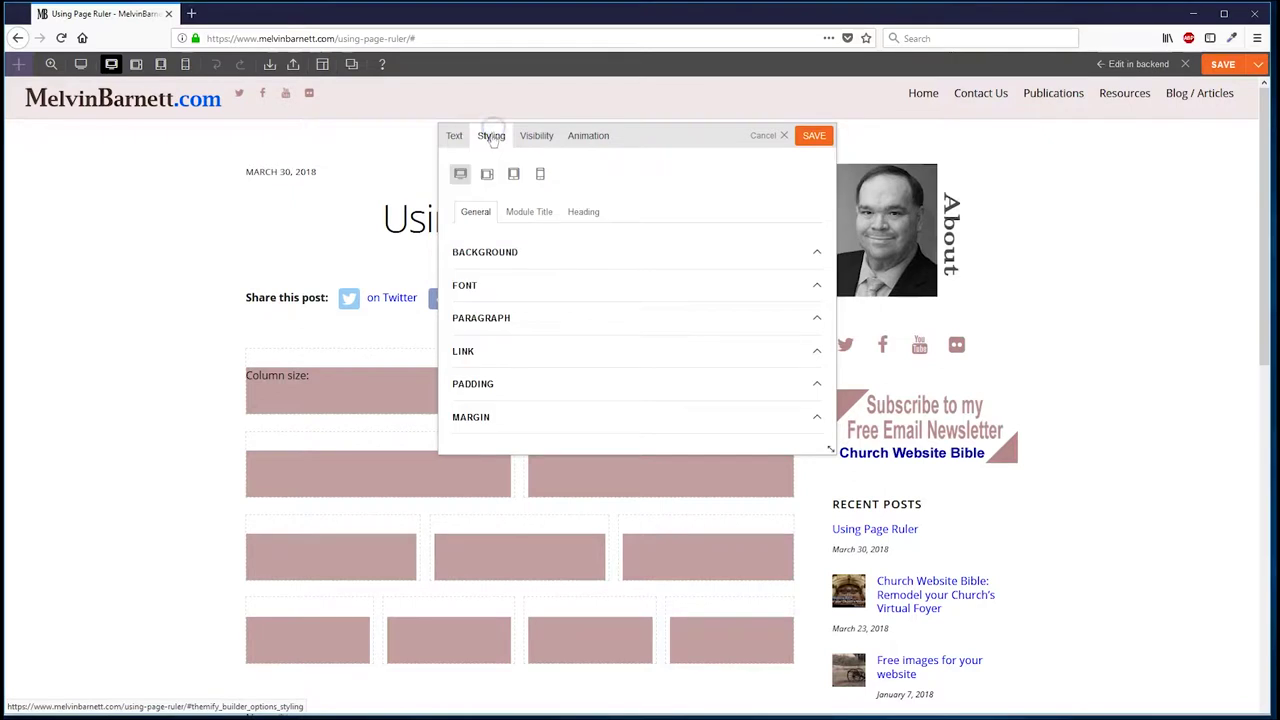
{"action": "left_click", "coordinate": [472, 385]}
{"action": "left_click", "coordinate": [550, 418]}
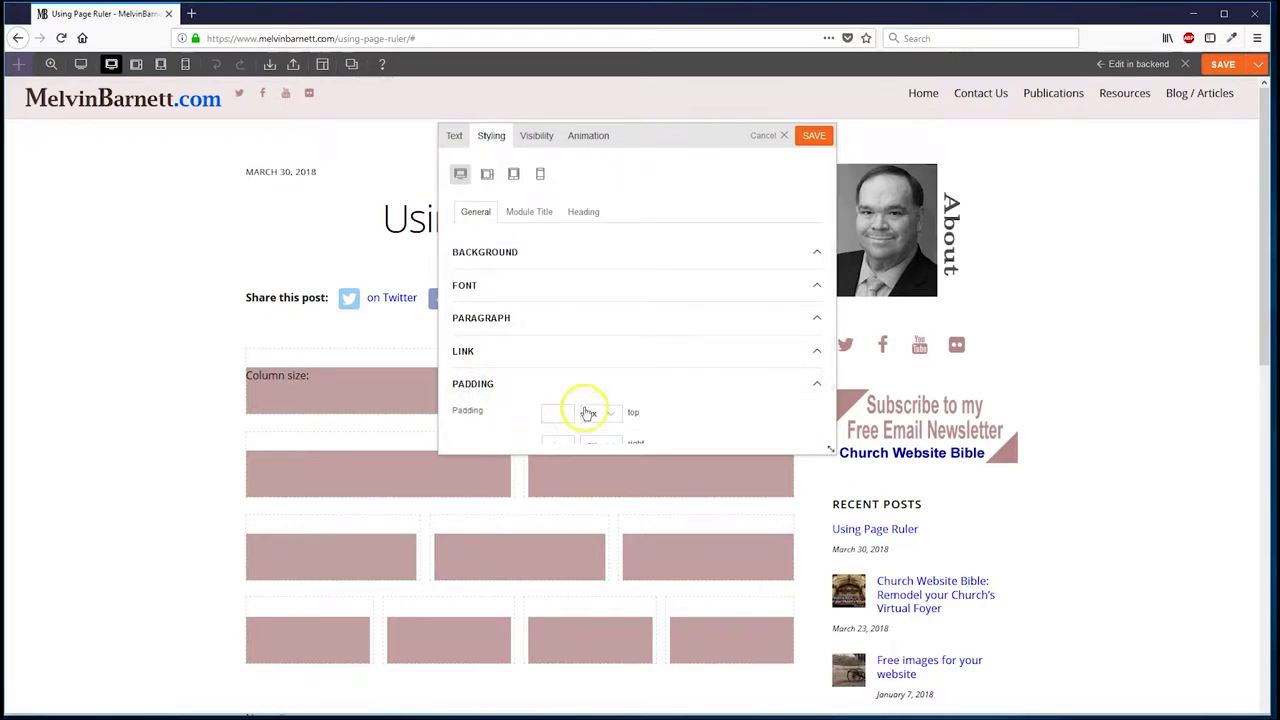
{"action": "scroll", "coordinate": [640, 380], "scroll_direction": "down", "scroll_amount": 2}
{"action": "left_click", "coordinate": [555, 304]}
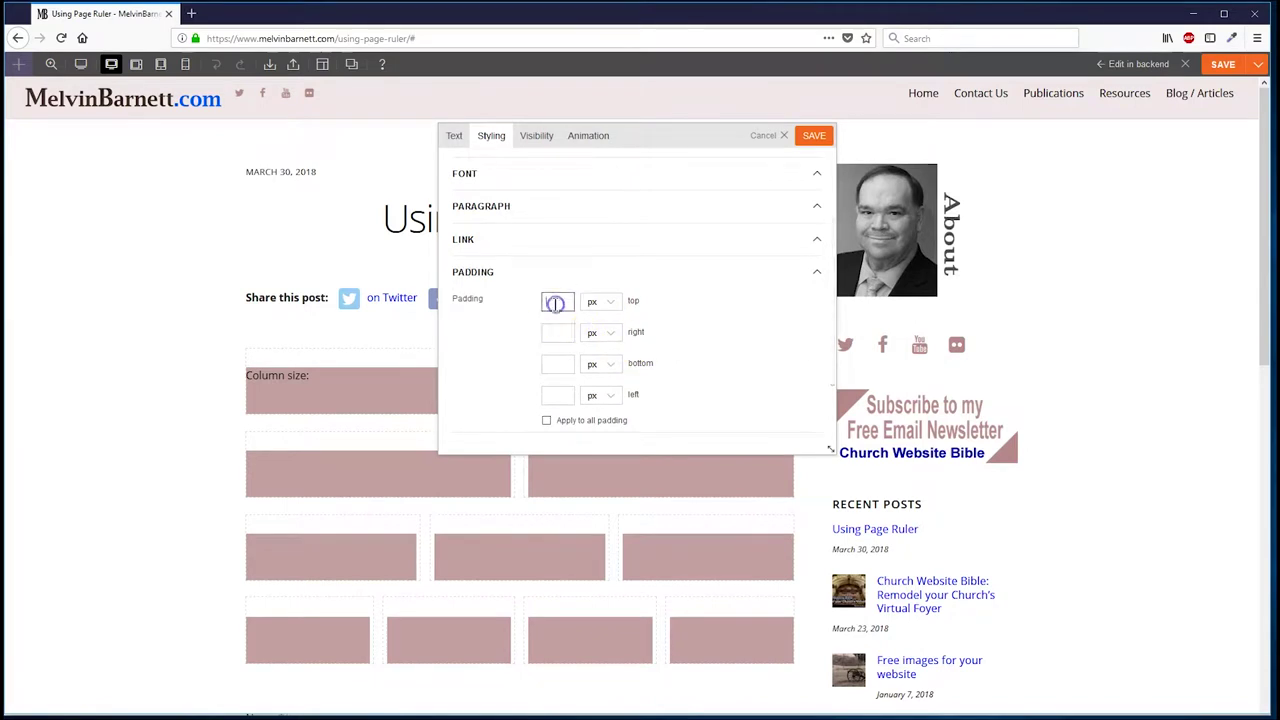
{"action": "type", "text": "10"}
{"action": "left_click", "coordinate": [561, 342]}
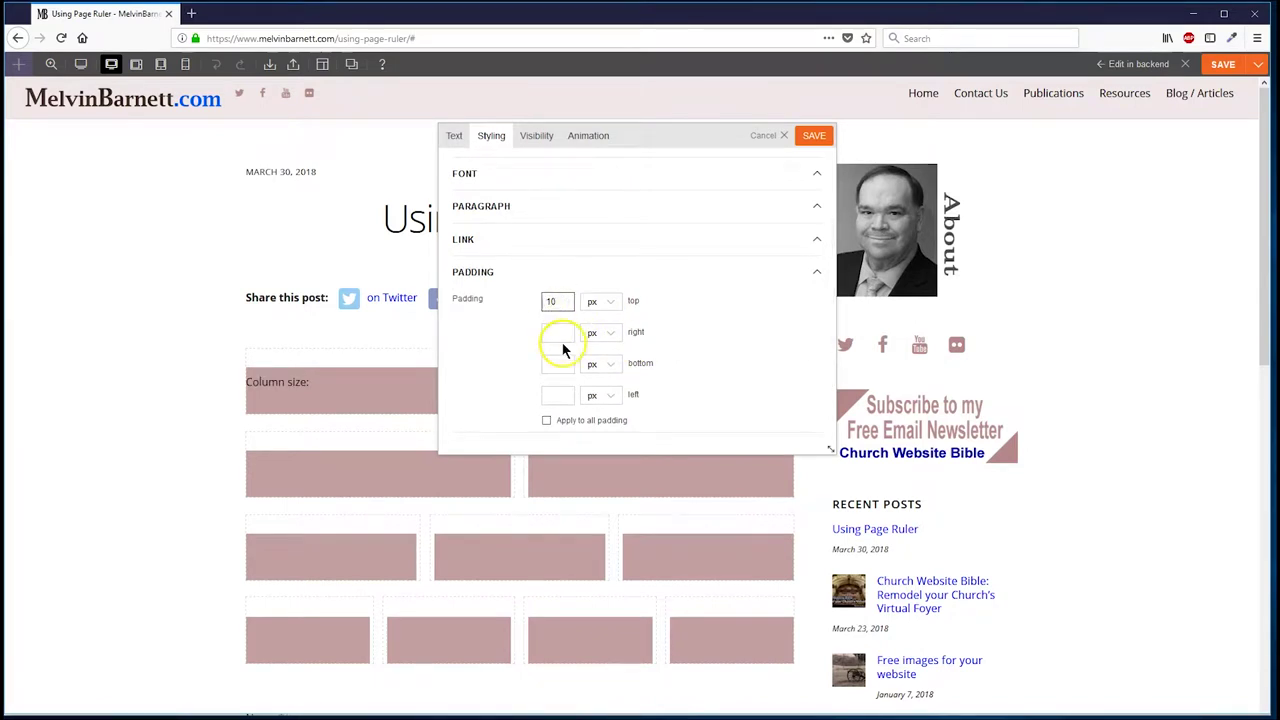
{"action": "left_click", "coordinate": [557, 395]}
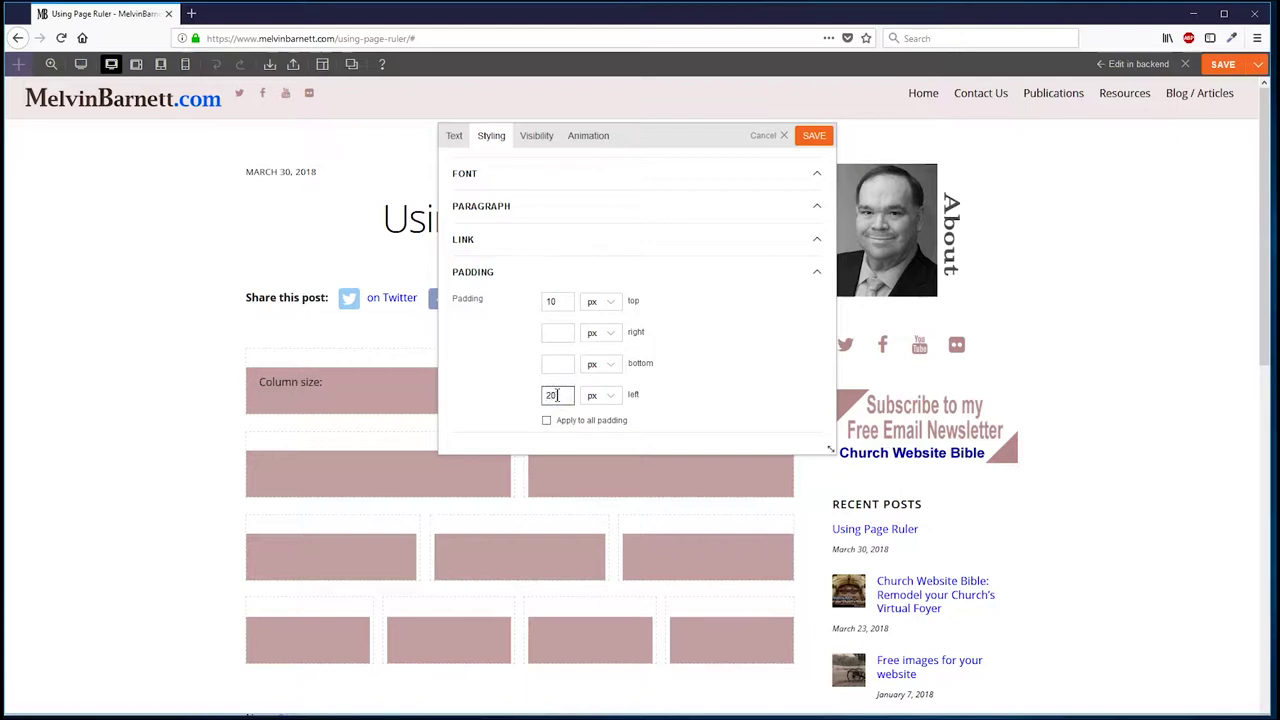
{"action": "type", "text": "10"}
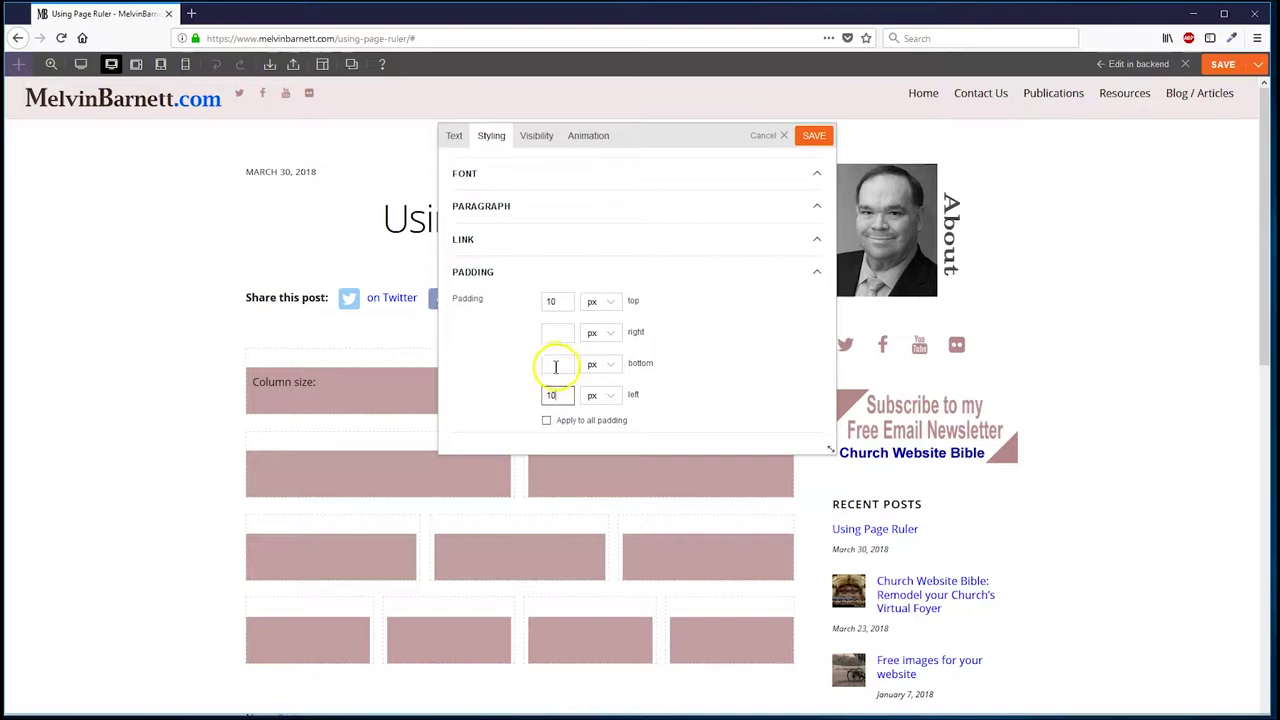
{"action": "left_click", "coordinate": [553, 334]}
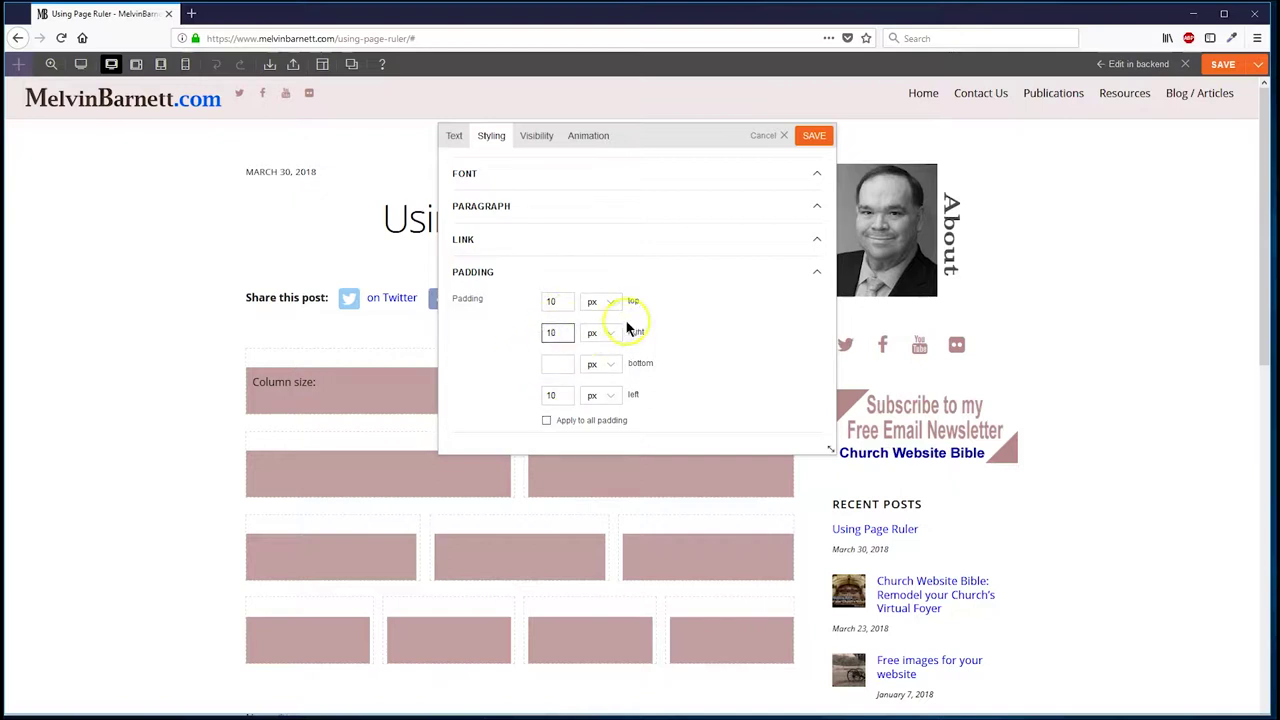
{"action": "left_click", "coordinate": [810, 140]}
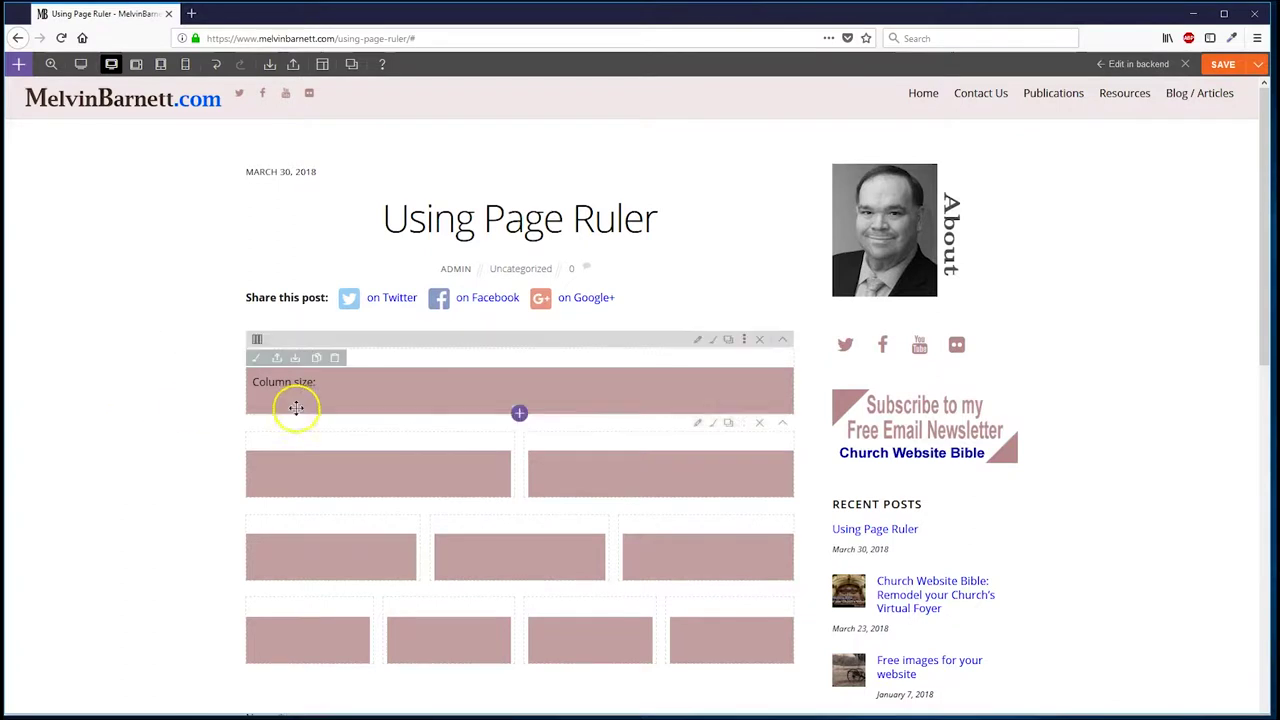
- Copy the 'Column size:' label into the second column of the lower rows, deleting extra copies
{"action": "left_click", "coordinate": [744, 383]}
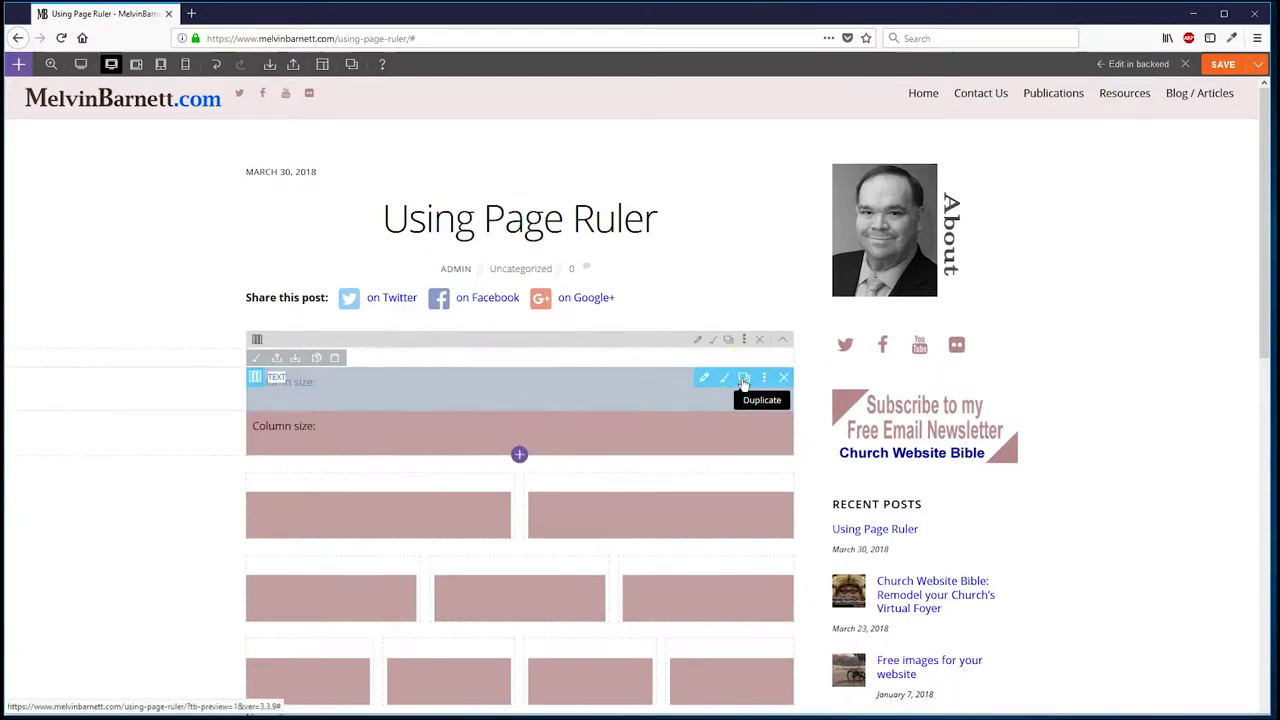
{"action": "left_click", "coordinate": [744, 383]}
{"action": "scroll", "coordinate": [519, 400], "scroll_direction": "down", "scroll_amount": 3}
{"action": "left_click_drag", "start_coordinate": [294, 297], "coordinate": [480, 329]}
{"action": "left_click", "coordinate": [777, 194]}
{"action": "left_click", "coordinate": [608, 314]}
{"action": "mouse_move", "coordinate": [359, 398]}
{"action": "left_click", "coordinate": [343, 455]}
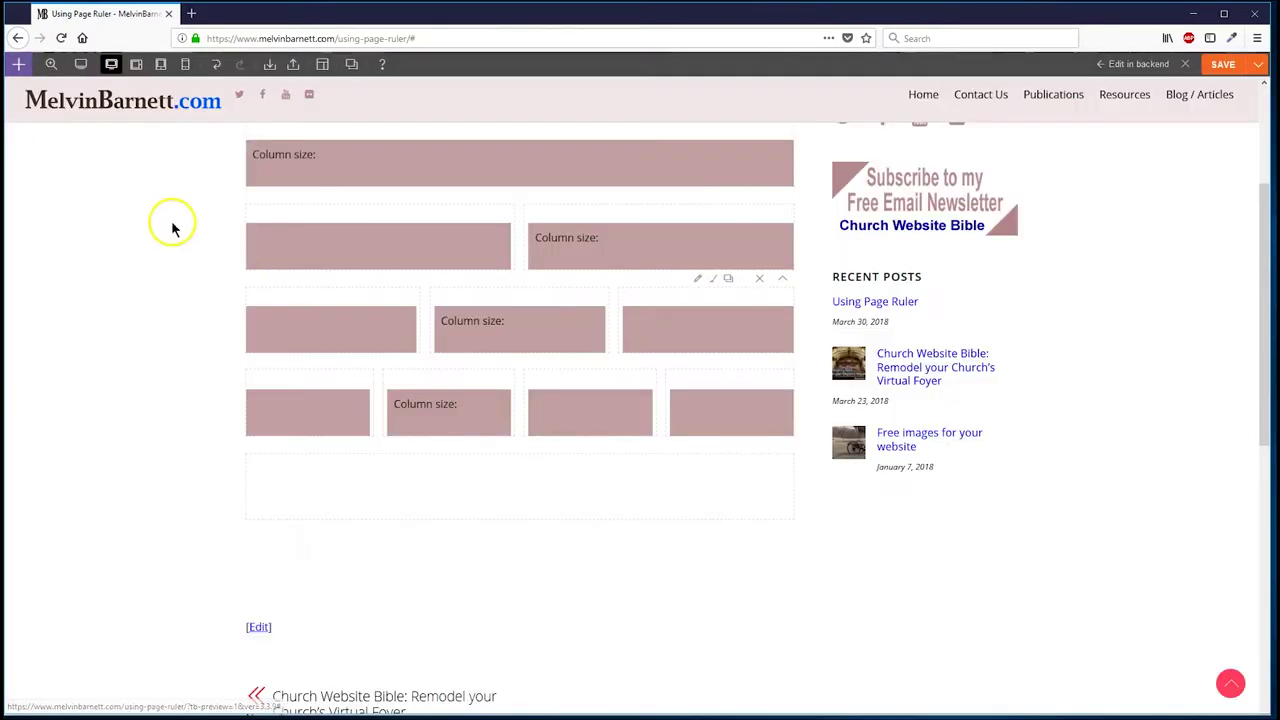
- Save the layout and reload the post to check it
{"action": "left_click", "coordinate": [1236, 64]}
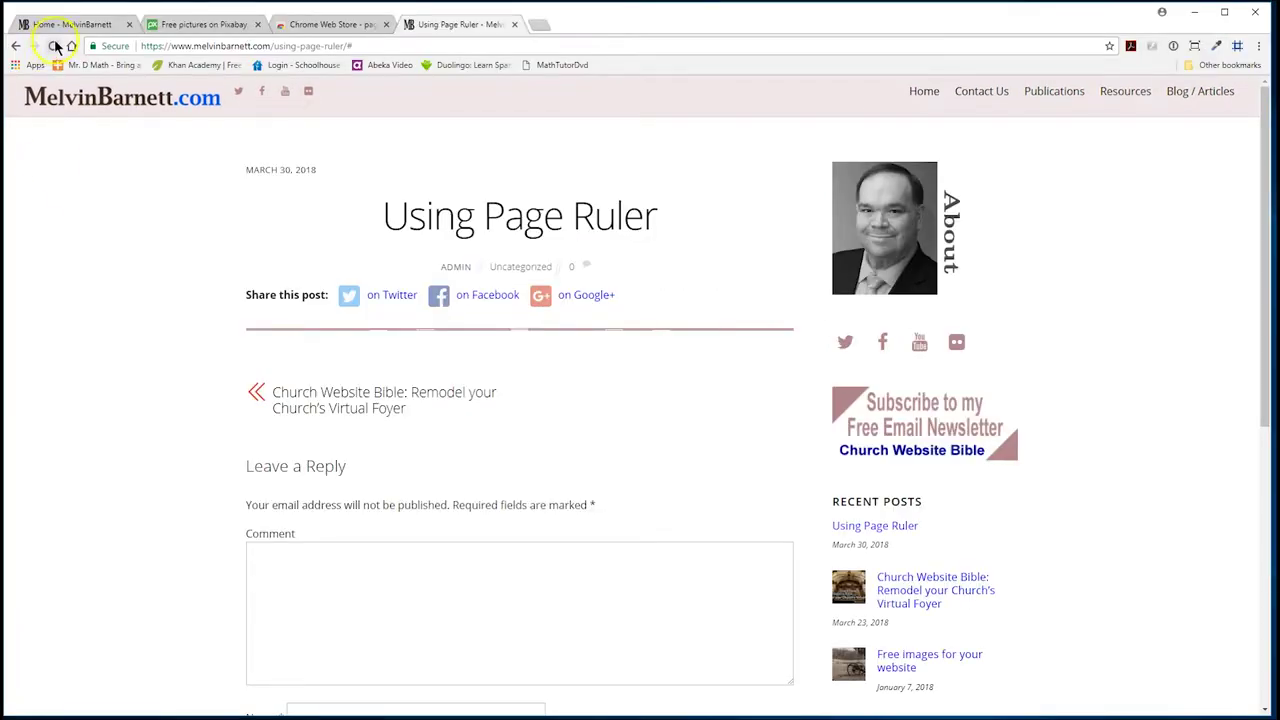
{"action": "left_click", "coordinate": [53, 46]}
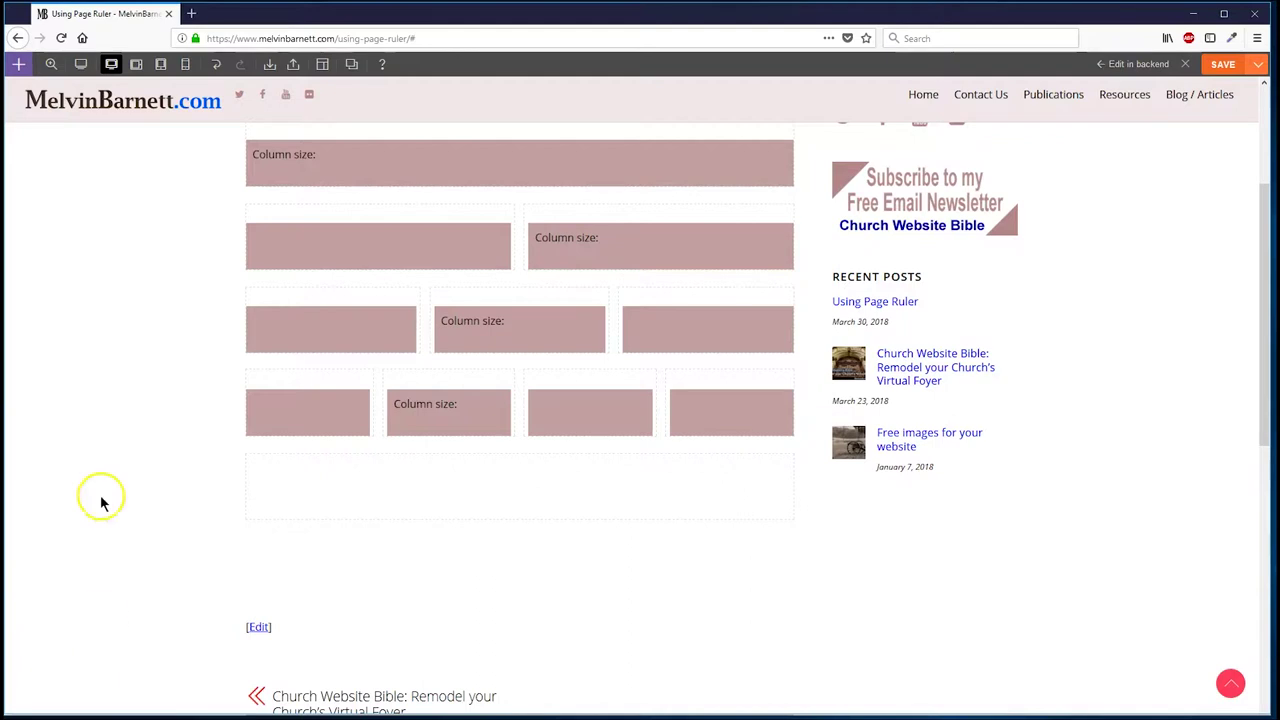
{"action": "scroll", "coordinate": [100, 243], "scroll_direction": "up", "scroll_amount": 2}
- Give the first grid row 10 px top and bottom padding
{"action": "scroll", "coordinate": [100, 243], "scroll_direction": "down", "scroll_amount": 1}
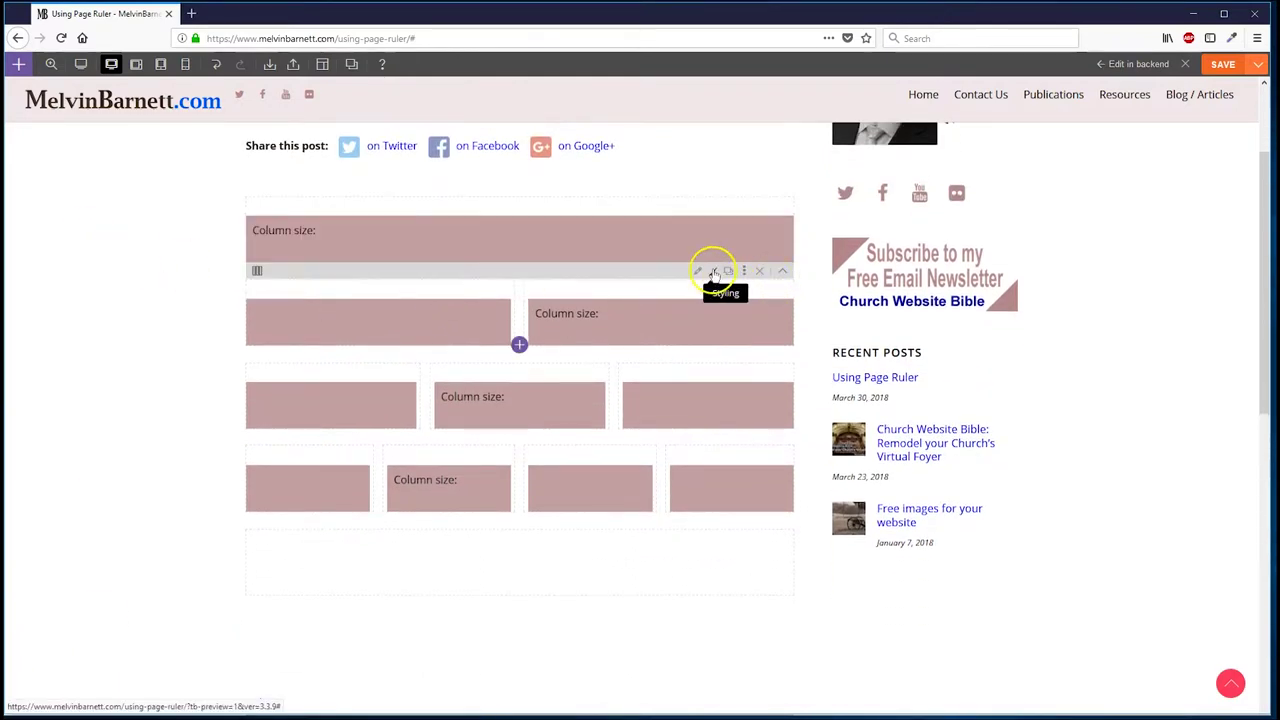
{"action": "left_click", "coordinate": [714, 273]}
{"action": "left_click", "coordinate": [480, 323]}
{"action": "left_click", "coordinate": [545, 379]}
{"action": "left_click", "coordinate": [553, 349]}
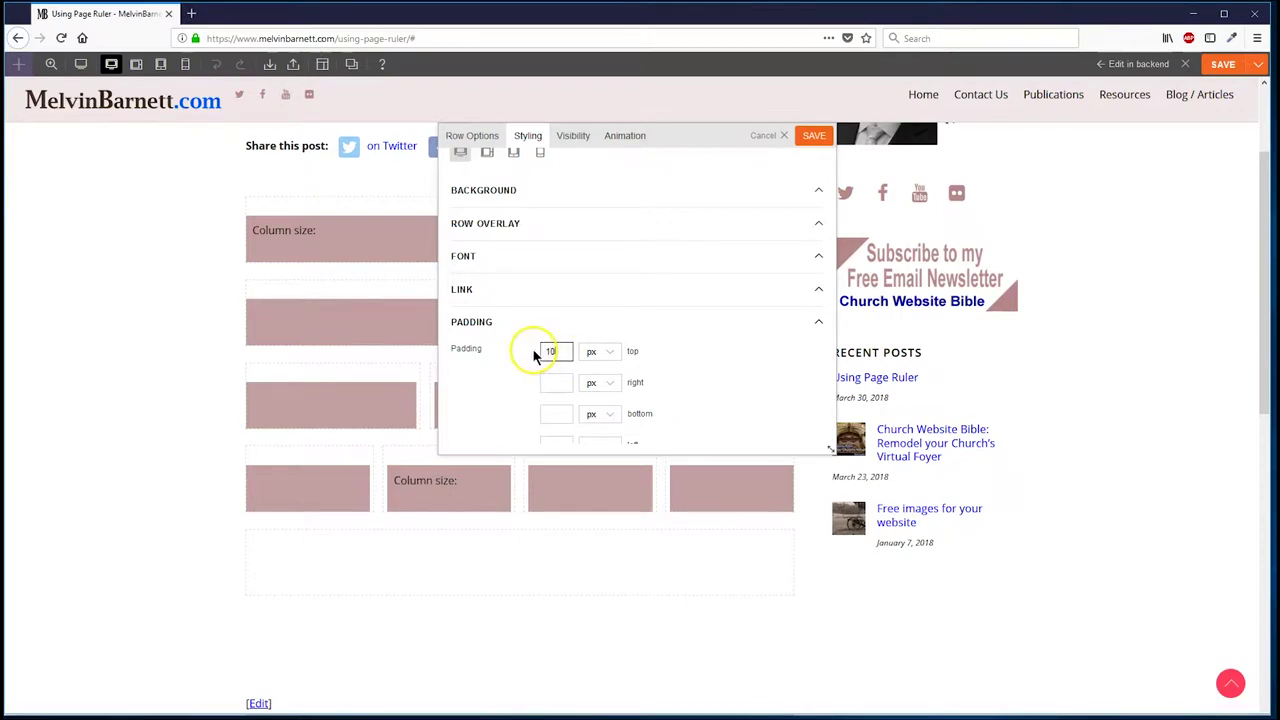
{"action": "left_click", "coordinate": [558, 413]}
{"action": "type", "text": "10"}
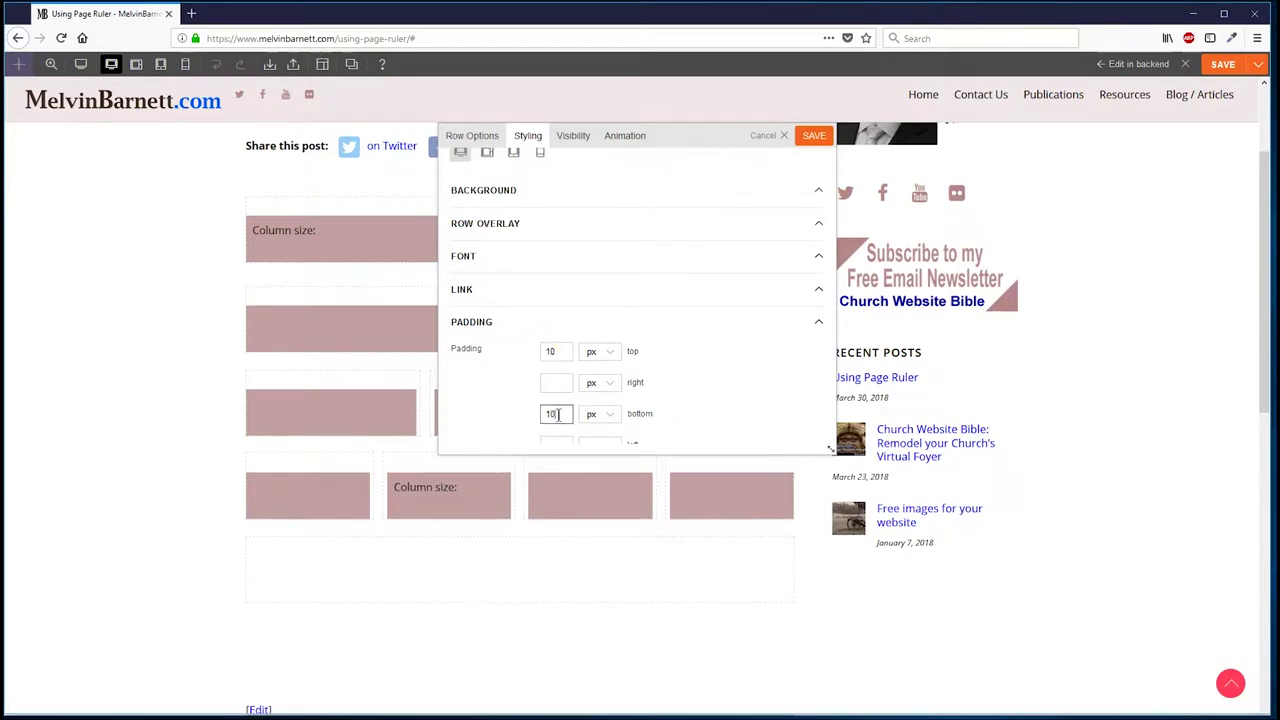
{"action": "left_click", "coordinate": [810, 142]}
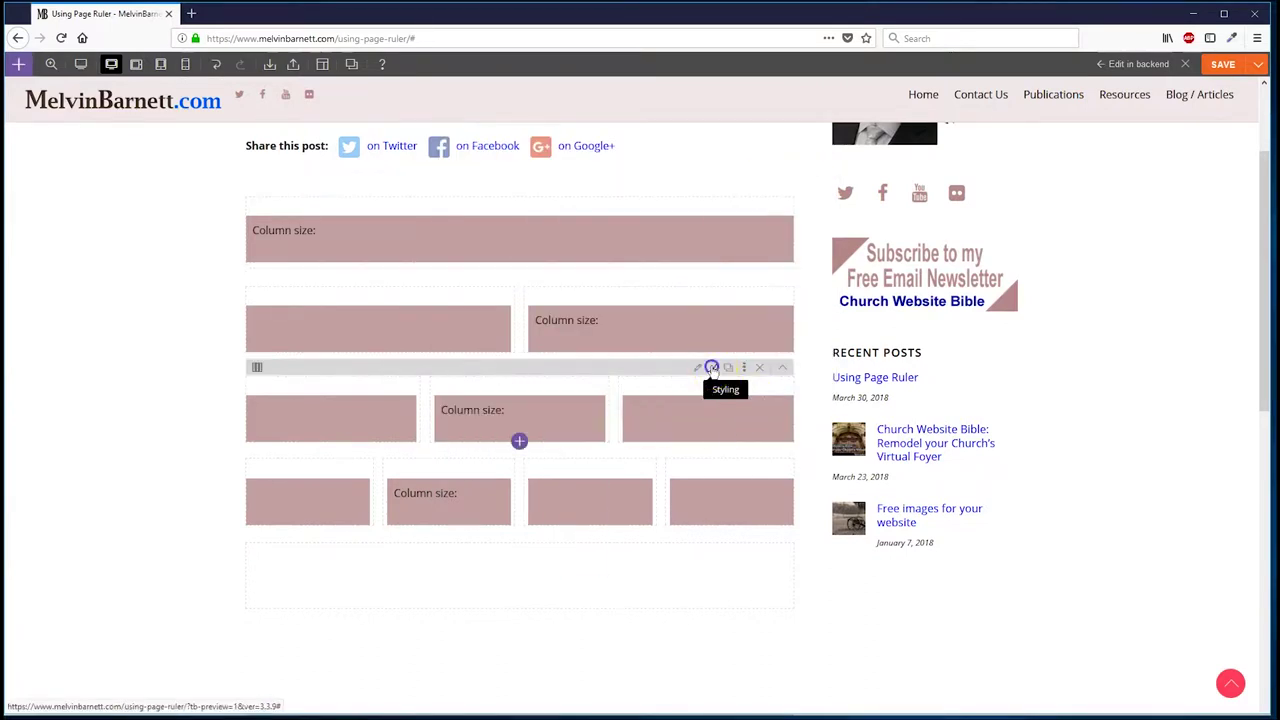
- Apply the same 10 px top and bottom padding to the other rows and save the post
{"action": "left_click", "coordinate": [712, 369]}
{"action": "left_click", "coordinate": [478, 322]}
{"action": "left_click", "coordinate": [556, 351]}
{"action": "type", "text": "10"}
{"action": "left_click", "coordinate": [556, 413]}
{"action": "type", "text": "10"}
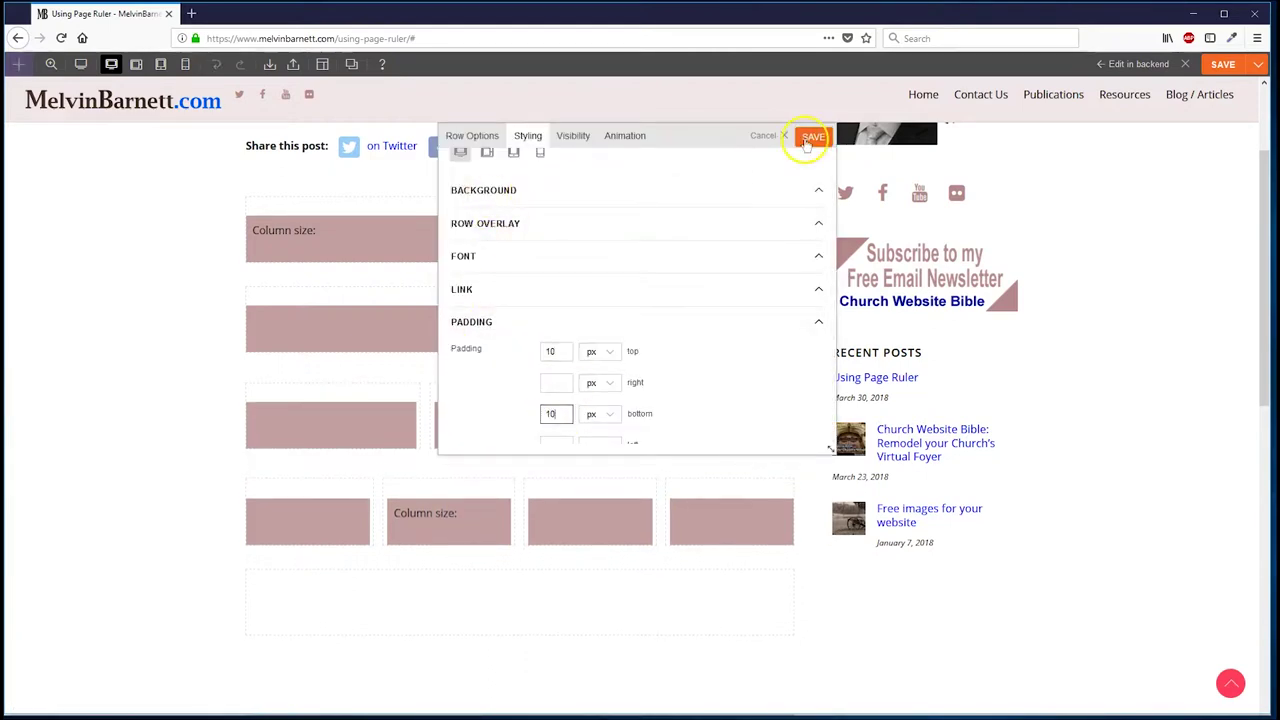
{"action": "left_click", "coordinate": [809, 134]}
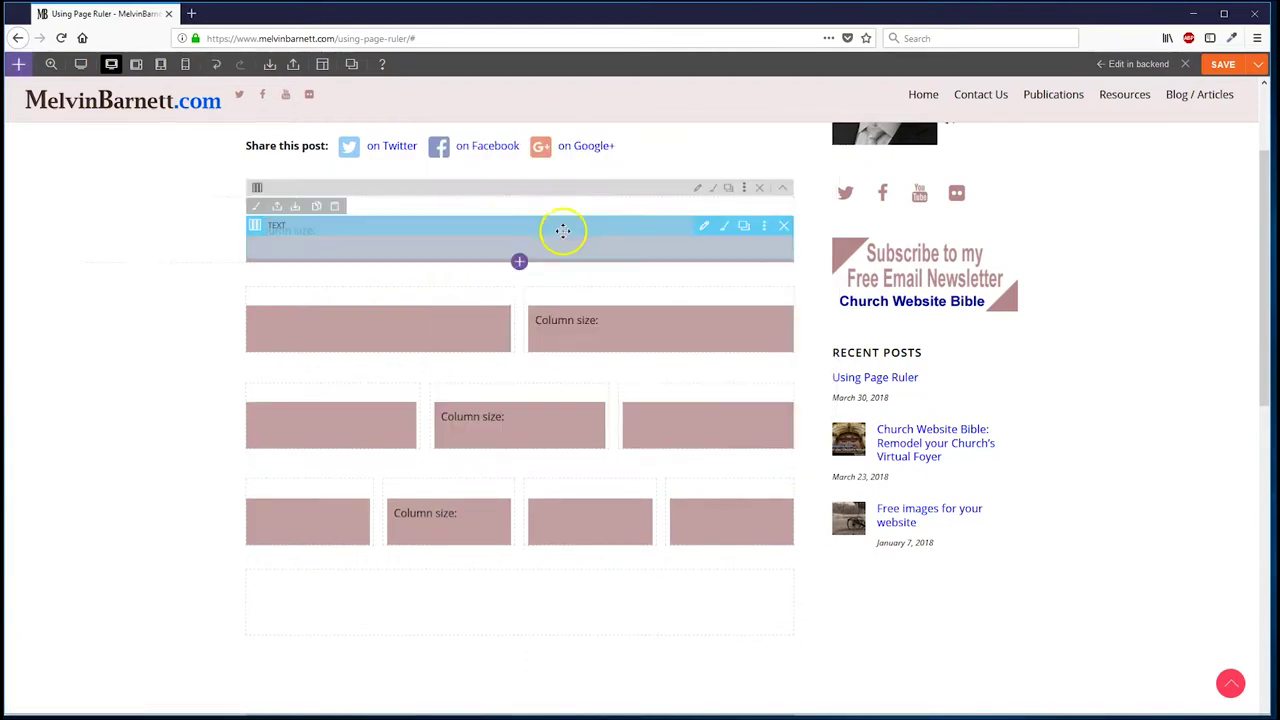
{"action": "left_click", "coordinate": [697, 189]}
{"action": "left_click", "coordinate": [812, 134]}
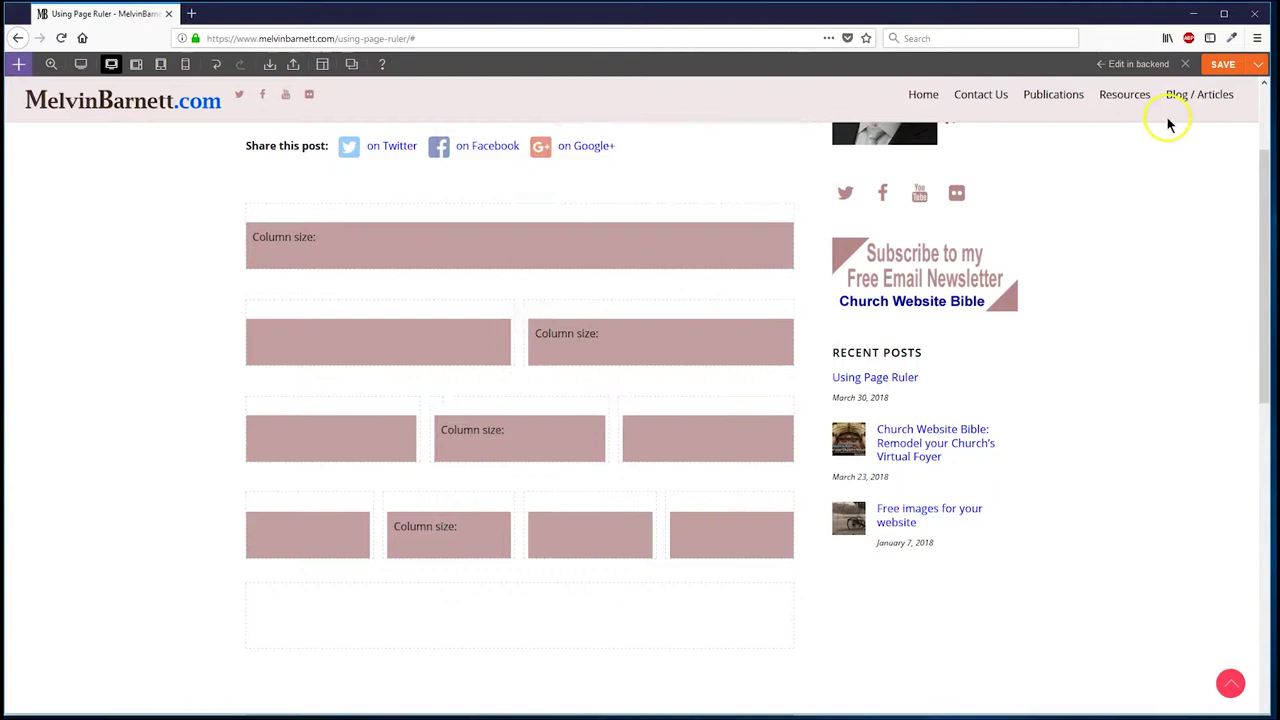
{"action": "left_click", "coordinate": [1223, 64]}
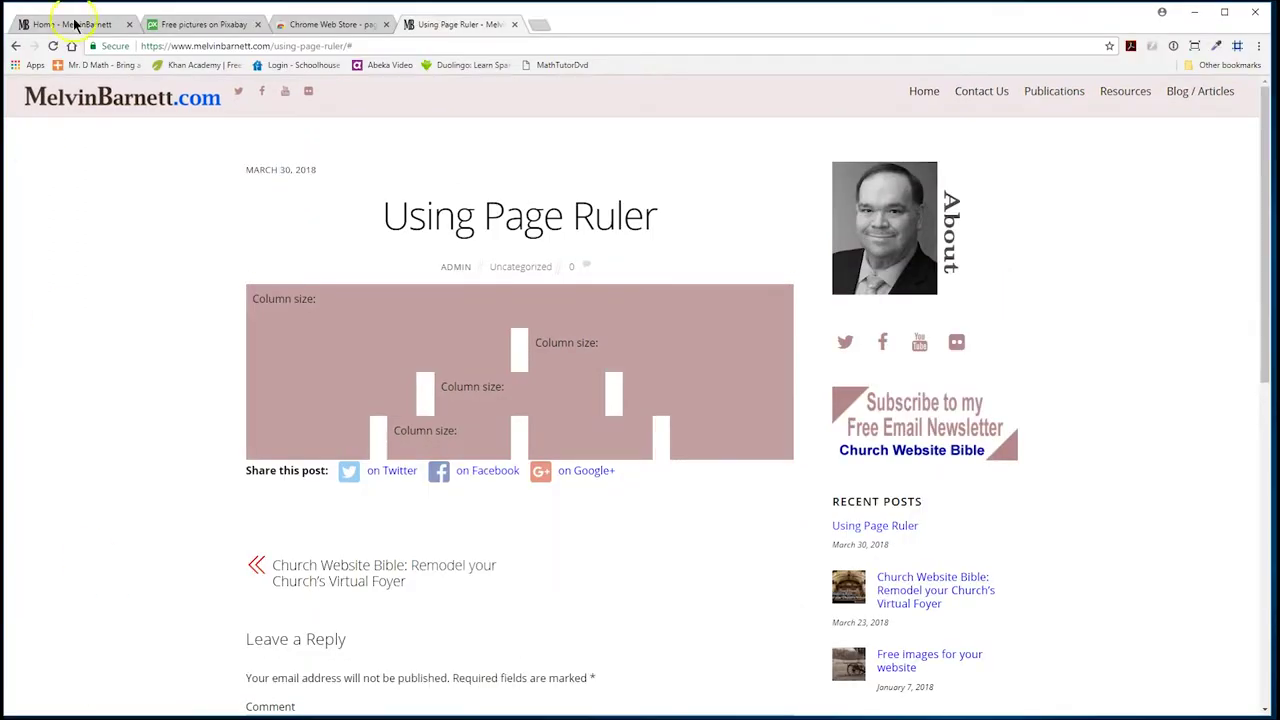
- Reload the Using Page Ruler post in Chrome and switch on the Page Ruler extension
{"action": "left_click", "coordinate": [48, 47]}
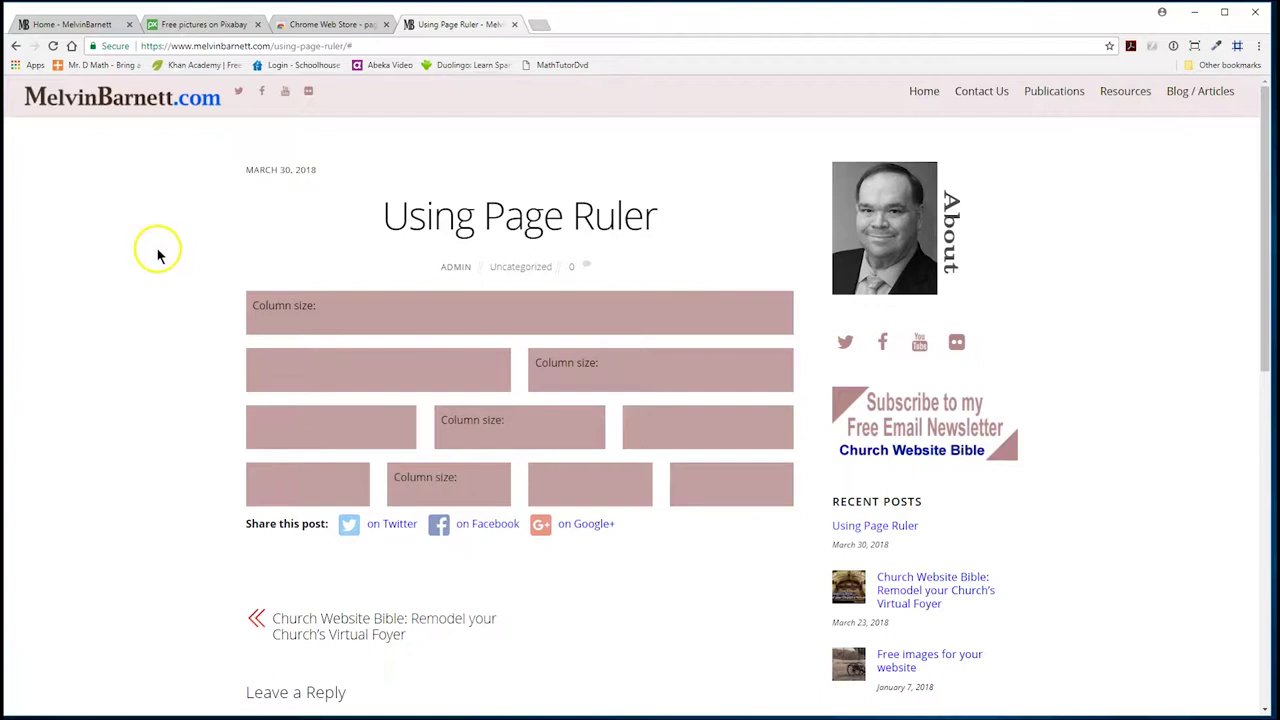
{"action": "left_click", "coordinate": [1238, 48]}
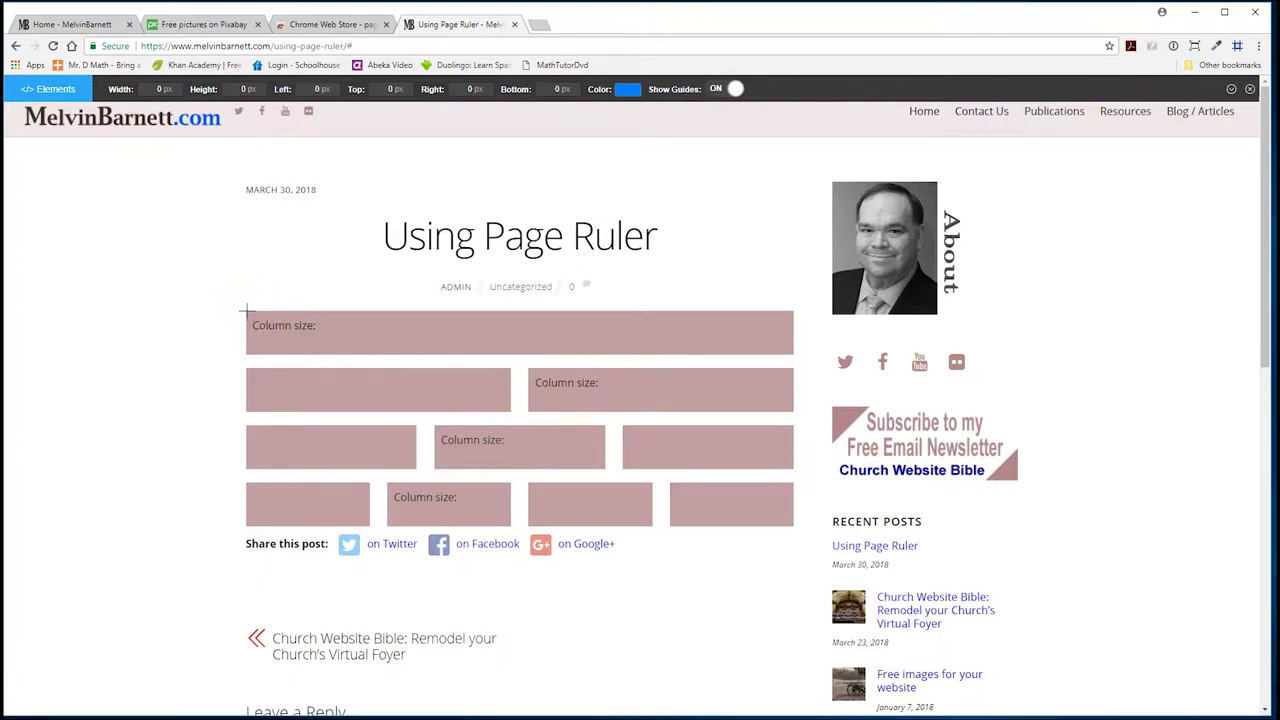
- Measure the full-width top column box at 822 × 65 px
{"action": "left_click_drag", "start_coordinate": [246, 311], "coordinate": [793, 355]}
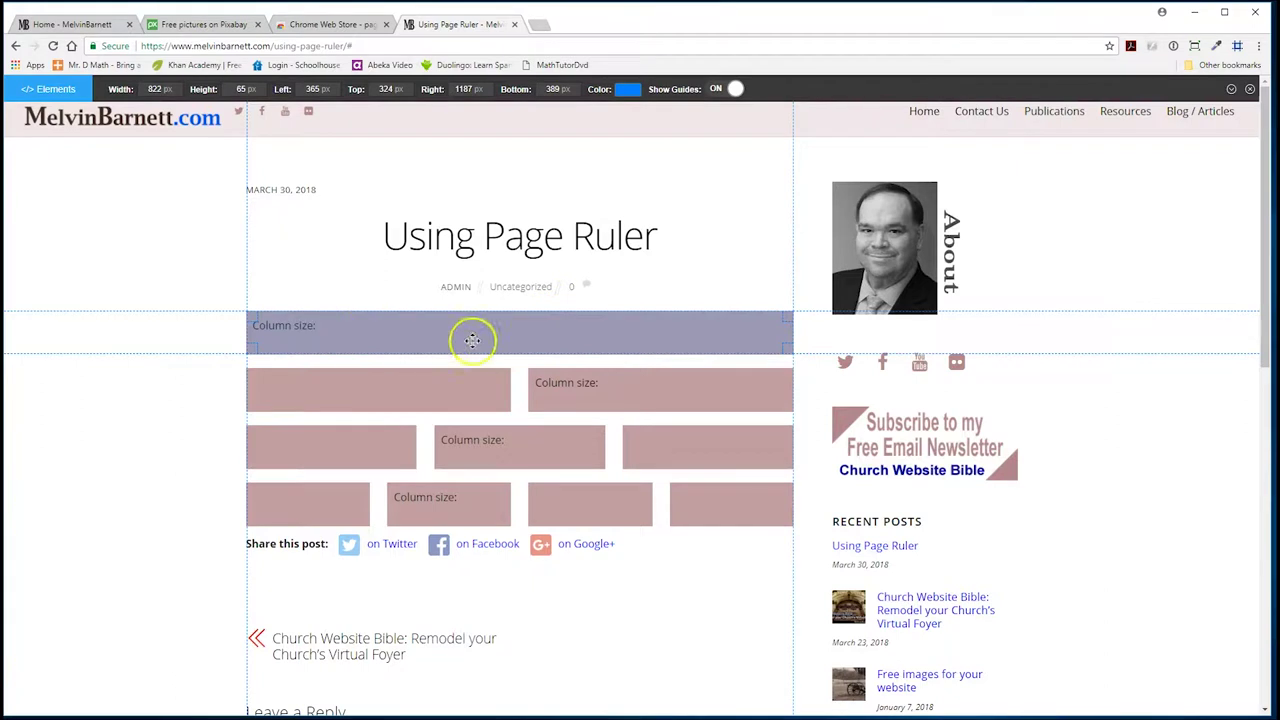
{"action": "left_click", "coordinate": [166, 463]}
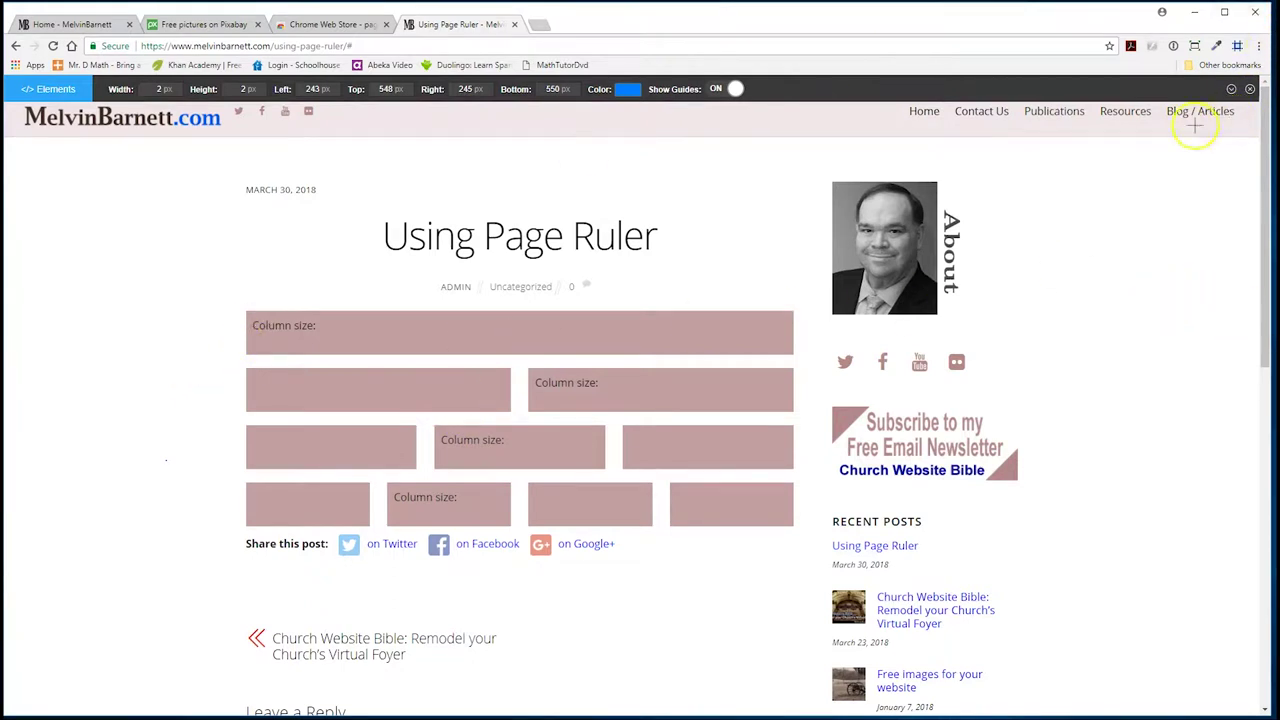
{"action": "left_click", "coordinate": [246, 362]}
- Measure a half-width box in the second row at about 398 px wide
{"action": "left_click_drag", "start_coordinate": [247, 370], "coordinate": [513, 407]}
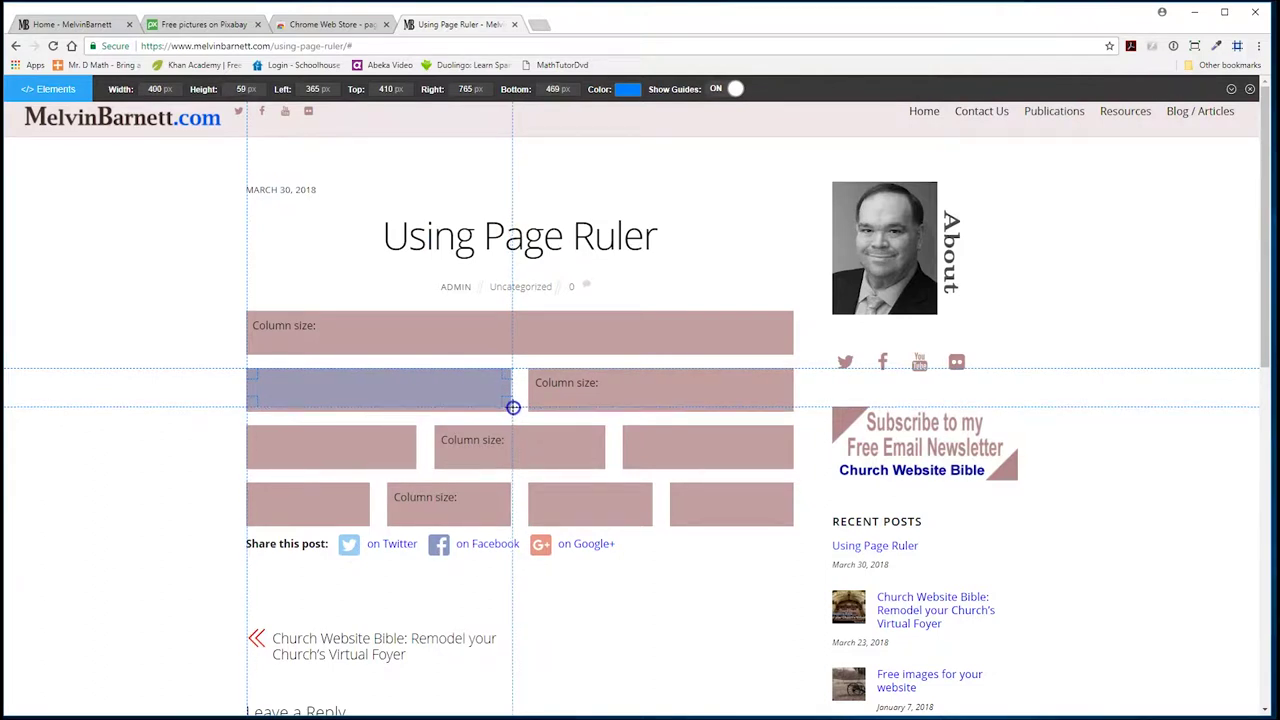
{"action": "left_click_drag", "start_coordinate": [513, 408], "coordinate": [511, 414]}
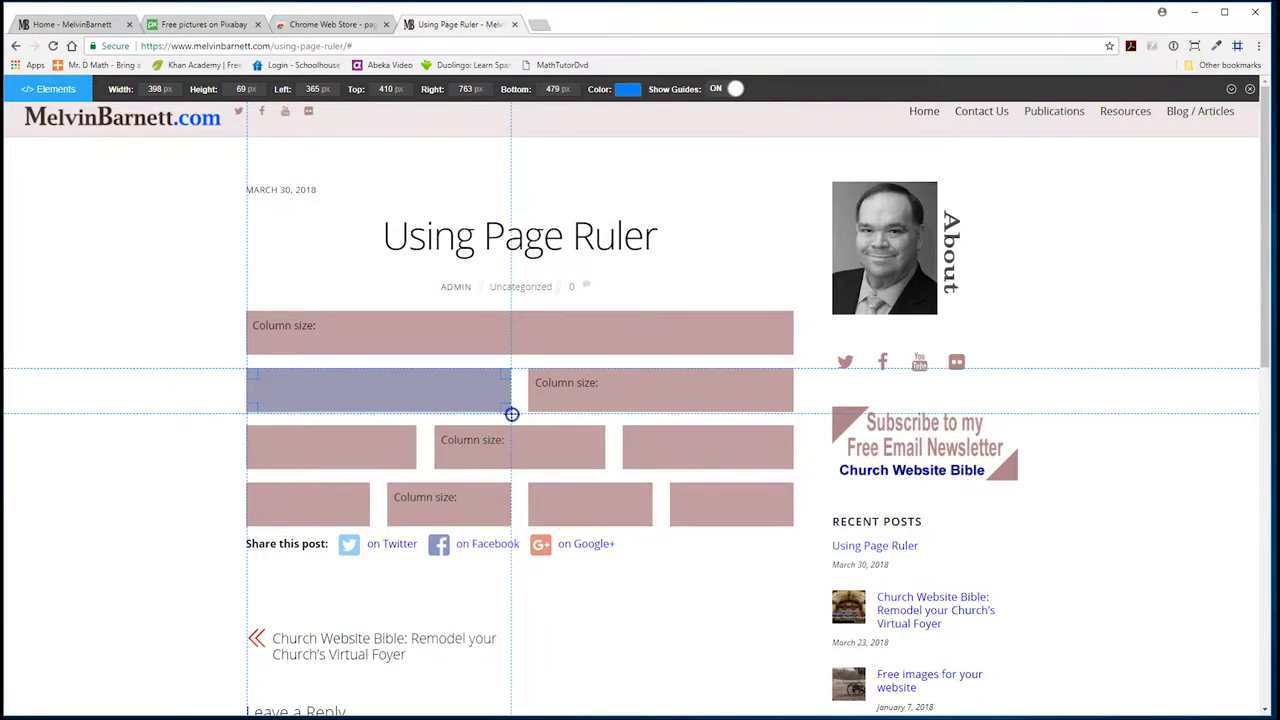
{"action": "left_click_drag", "start_coordinate": [158, 331], "coordinate": [163, 331]}
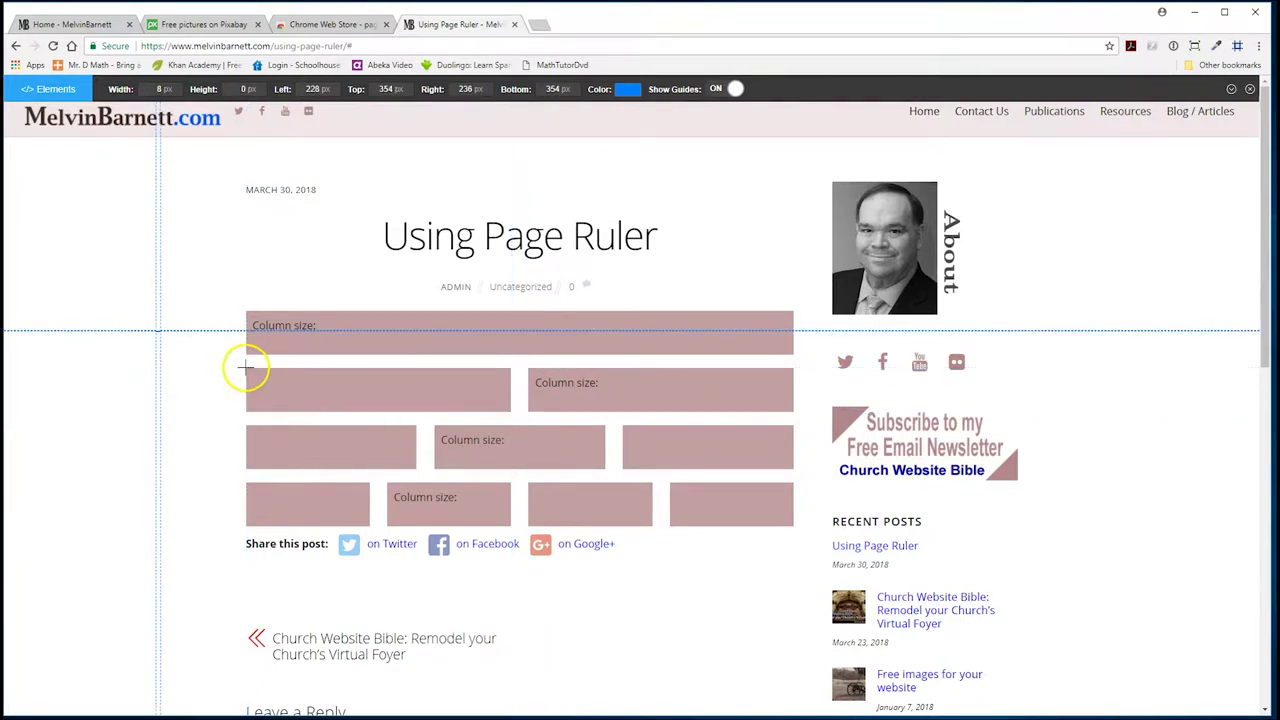
{"action": "left_click_drag", "start_coordinate": [246, 368], "coordinate": [511, 414]}
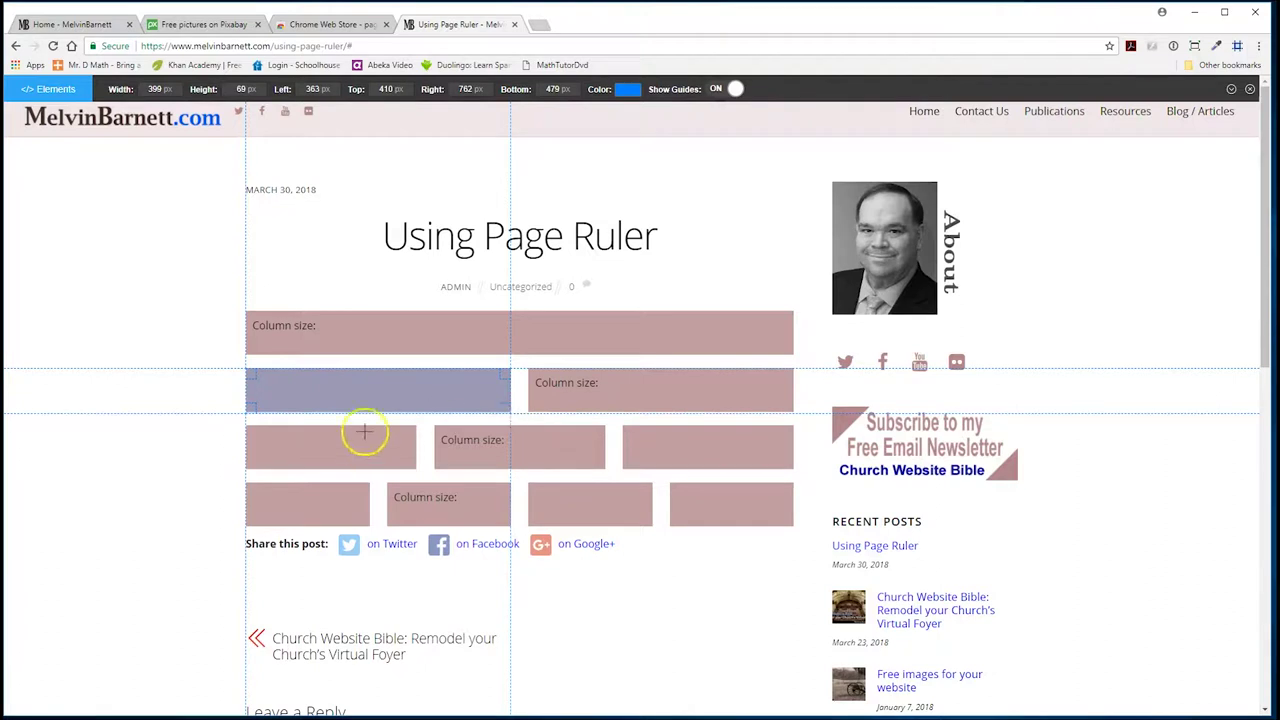
{"action": "left_click", "coordinate": [191, 344]}
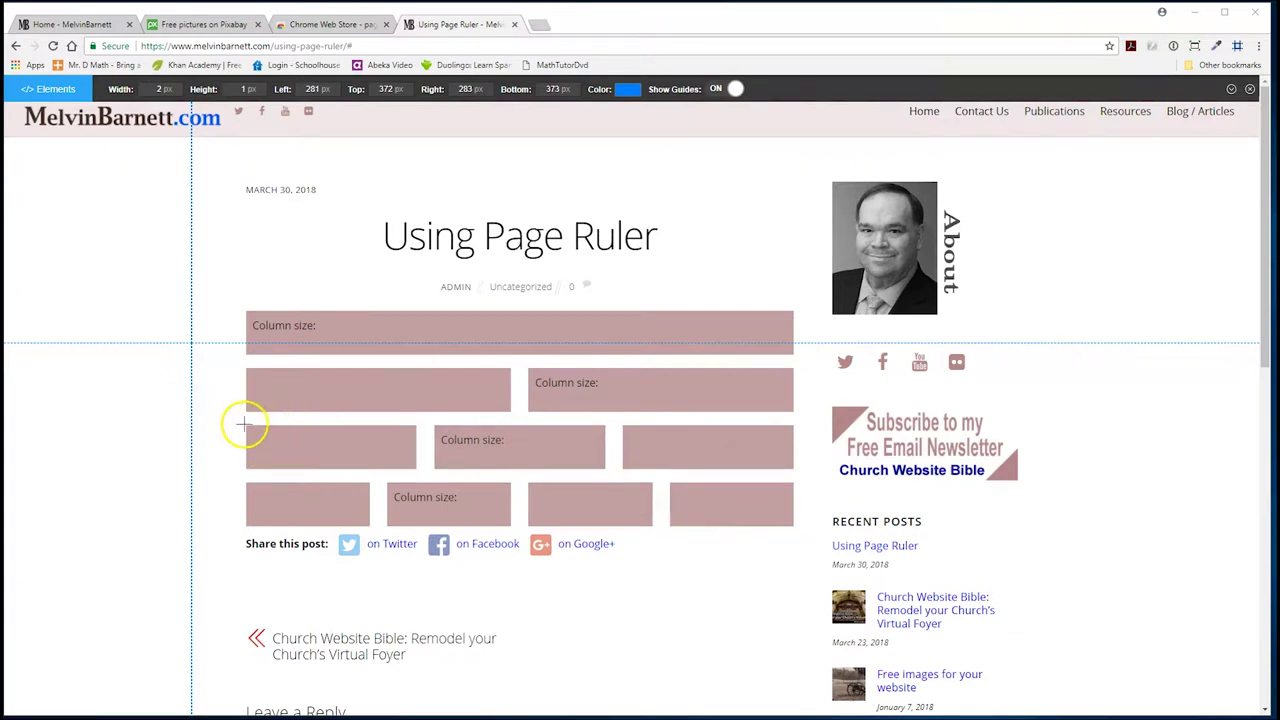
- Measure a third-row box (257 px) and a bottom-row box (185 × 67 px), then close Page Ruler
{"action": "left_click_drag", "start_coordinate": [245, 424], "coordinate": [417, 468]}
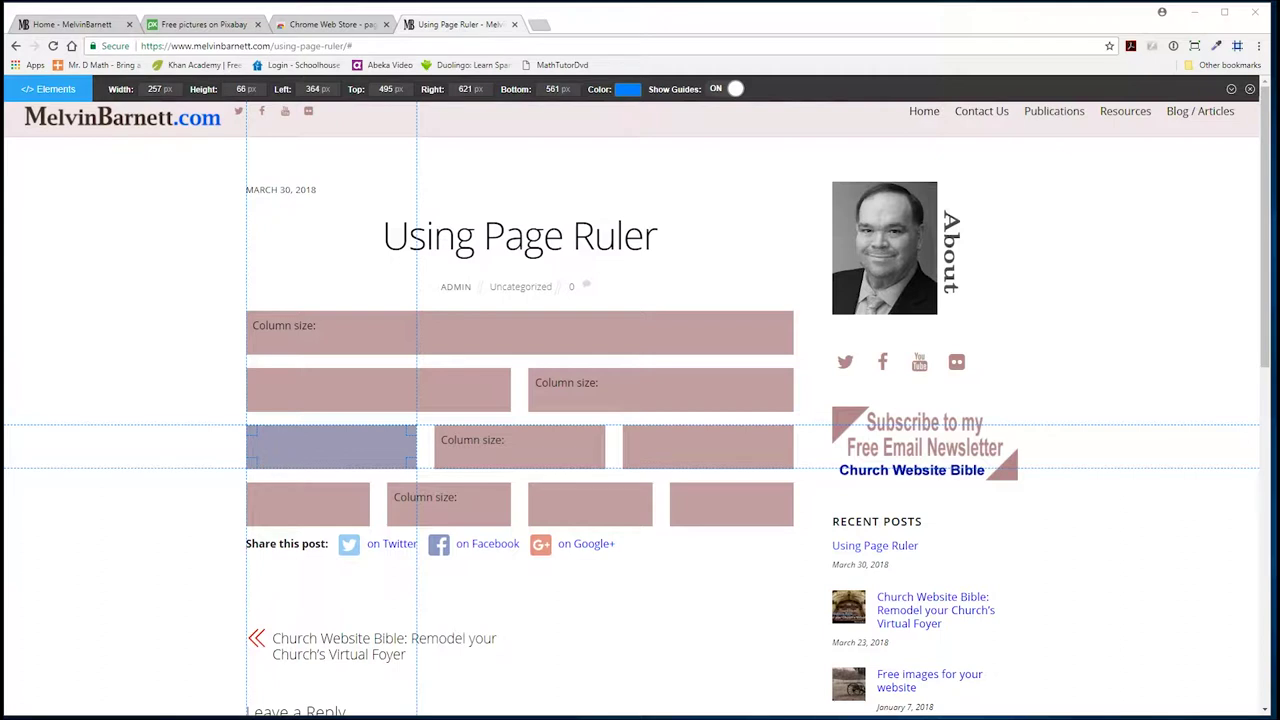
{"action": "left_click", "coordinate": [290, 501]}
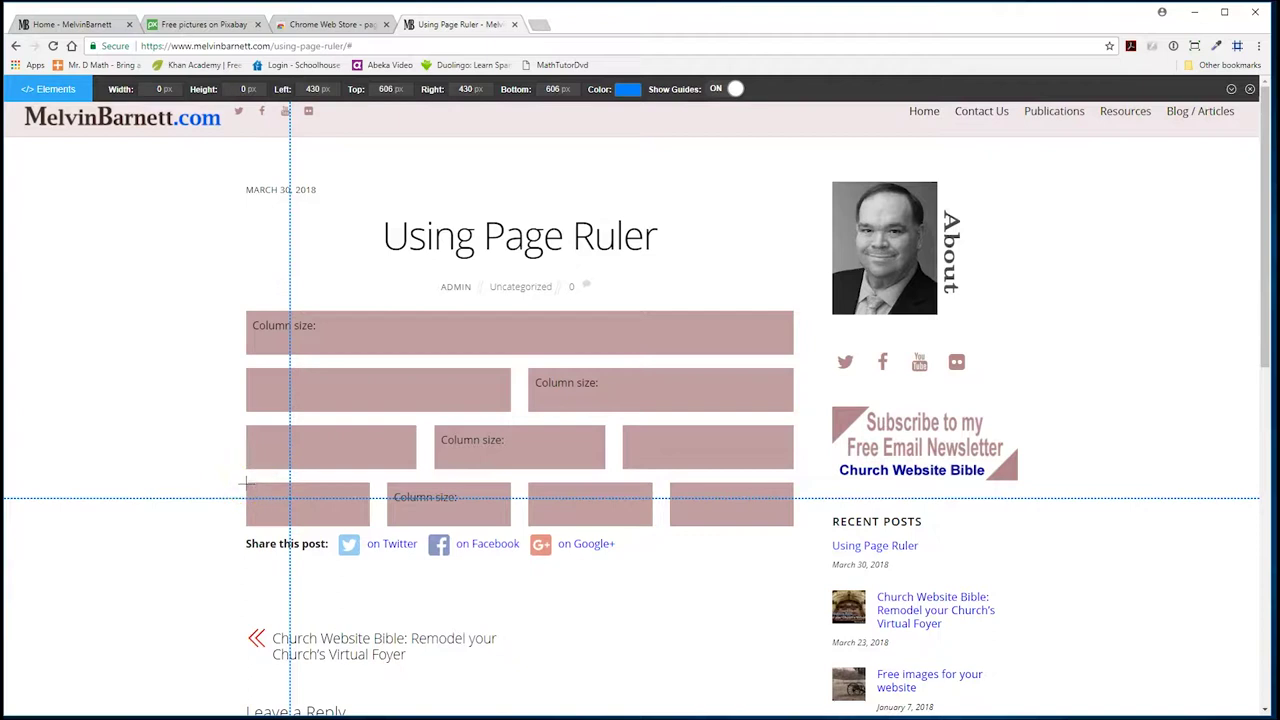
{"action": "left_click_drag", "start_coordinate": [247, 483], "coordinate": [370, 527]}
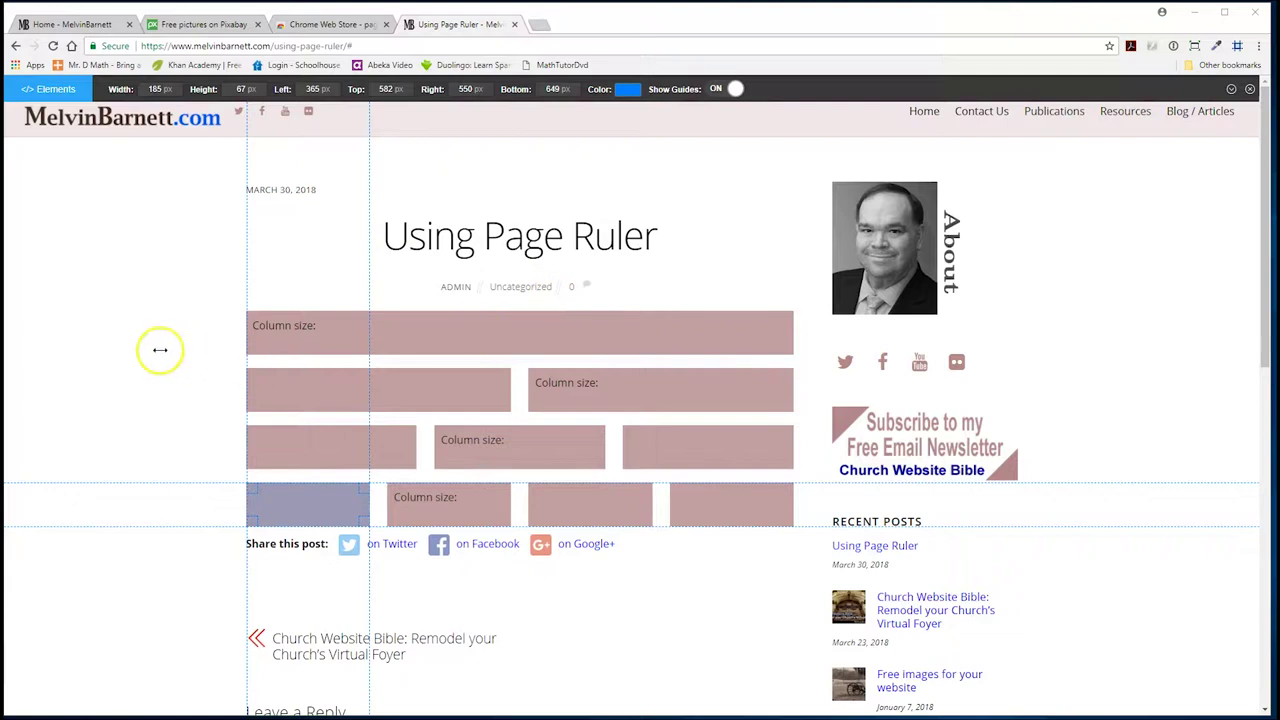
{"action": "left_click", "coordinate": [106, 341]}
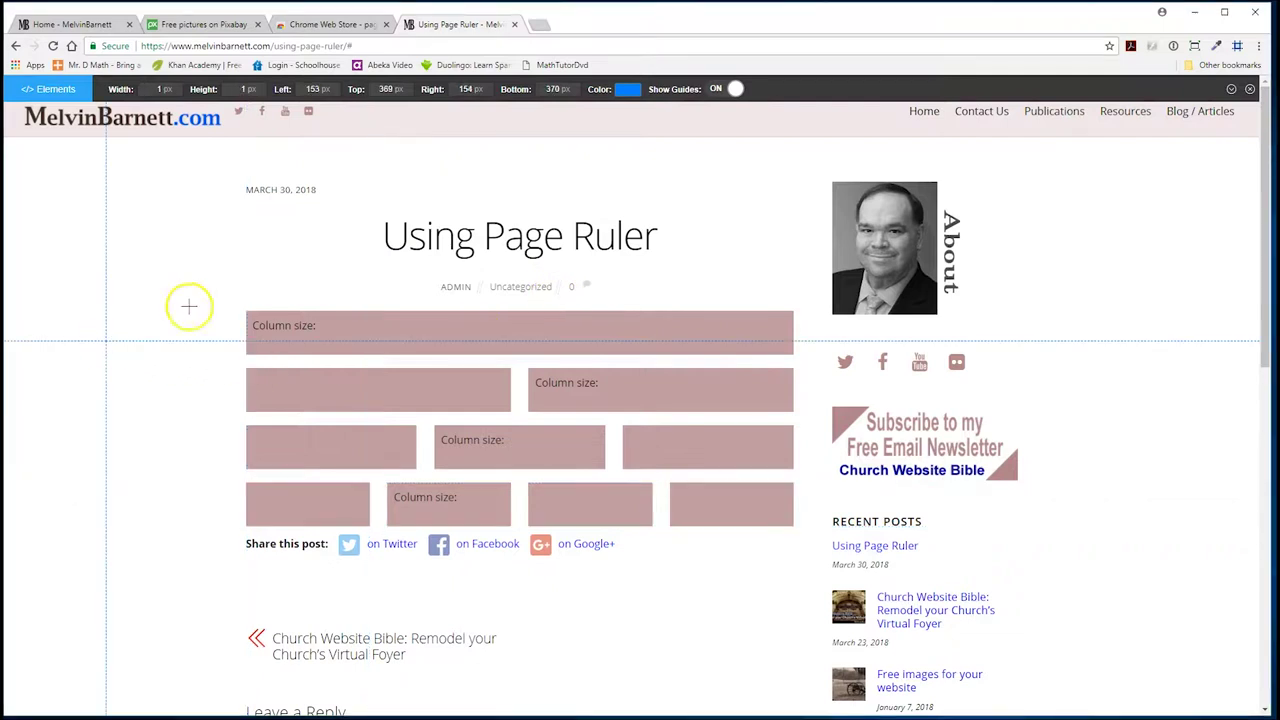
{"action": "left_click", "coordinate": [1250, 90]}
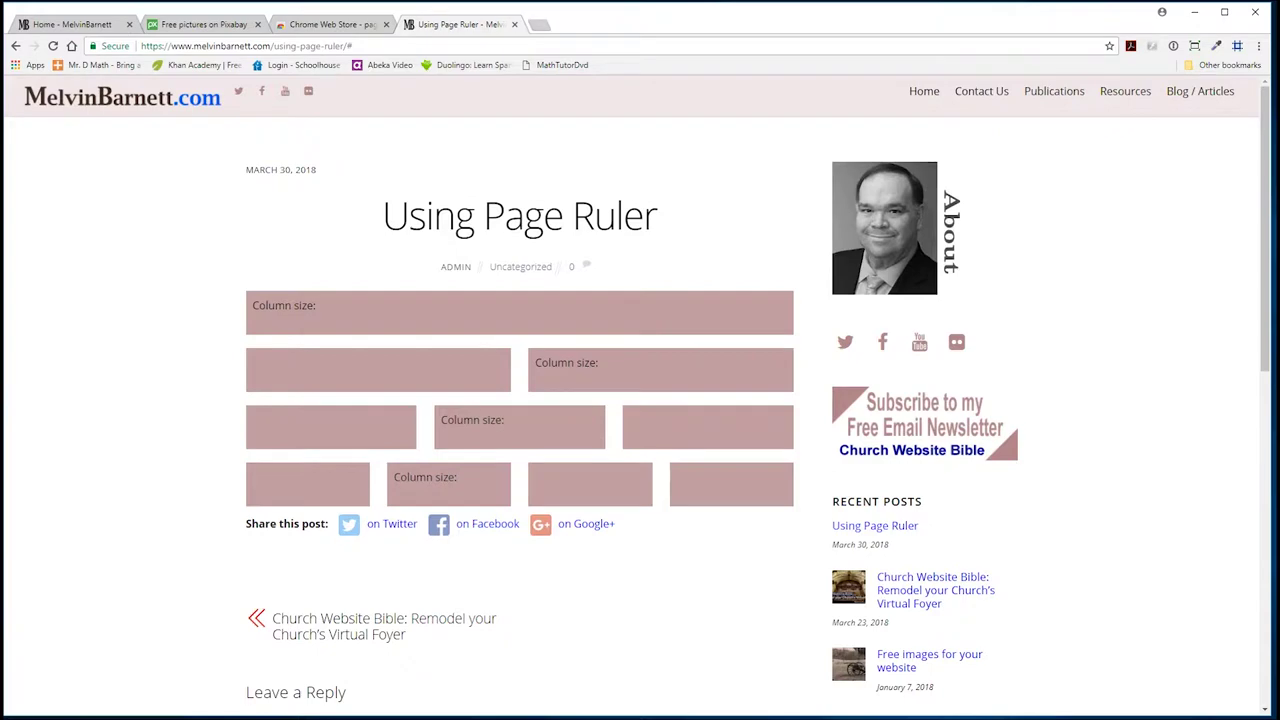
- Search Pixabay for 'hummingbird' photos
{"action": "left_click", "coordinate": [186, 24]}
{"action": "scroll", "coordinate": [290, 388], "scroll_direction": "down", "scroll_amount": 1}
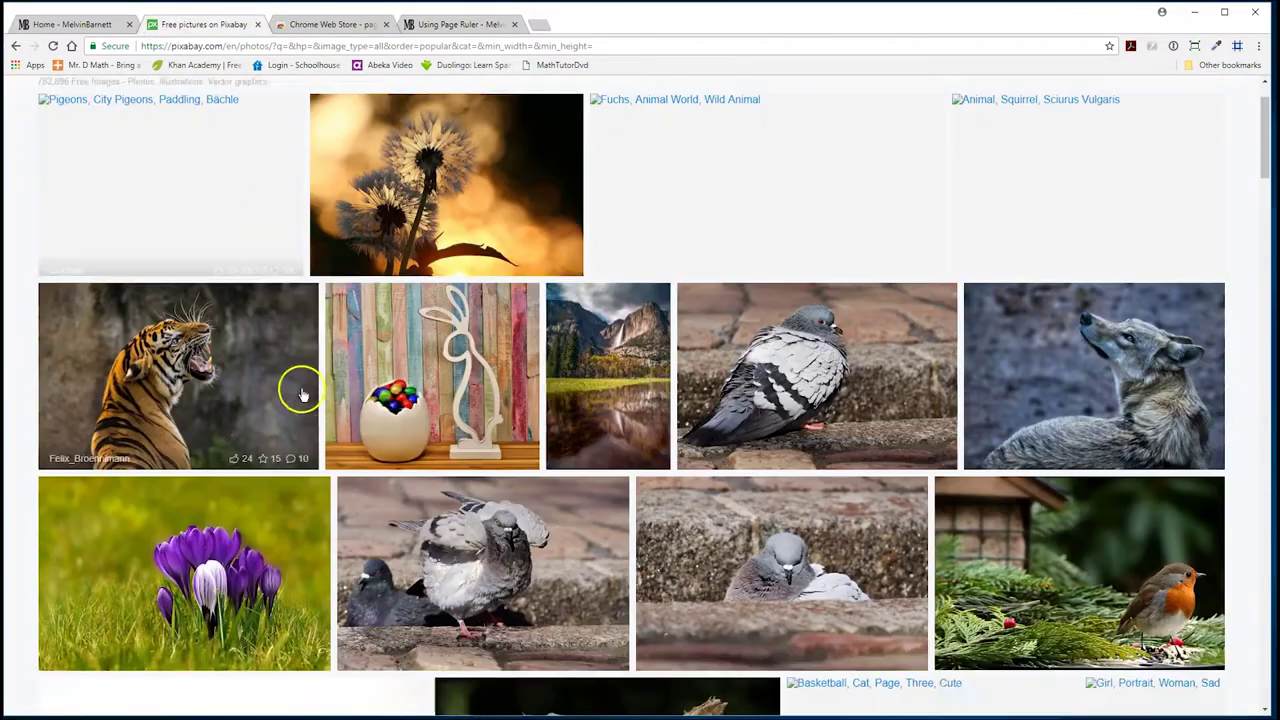
{"action": "scroll", "coordinate": [316, 396], "scroll_direction": "up", "scroll_amount": 1}
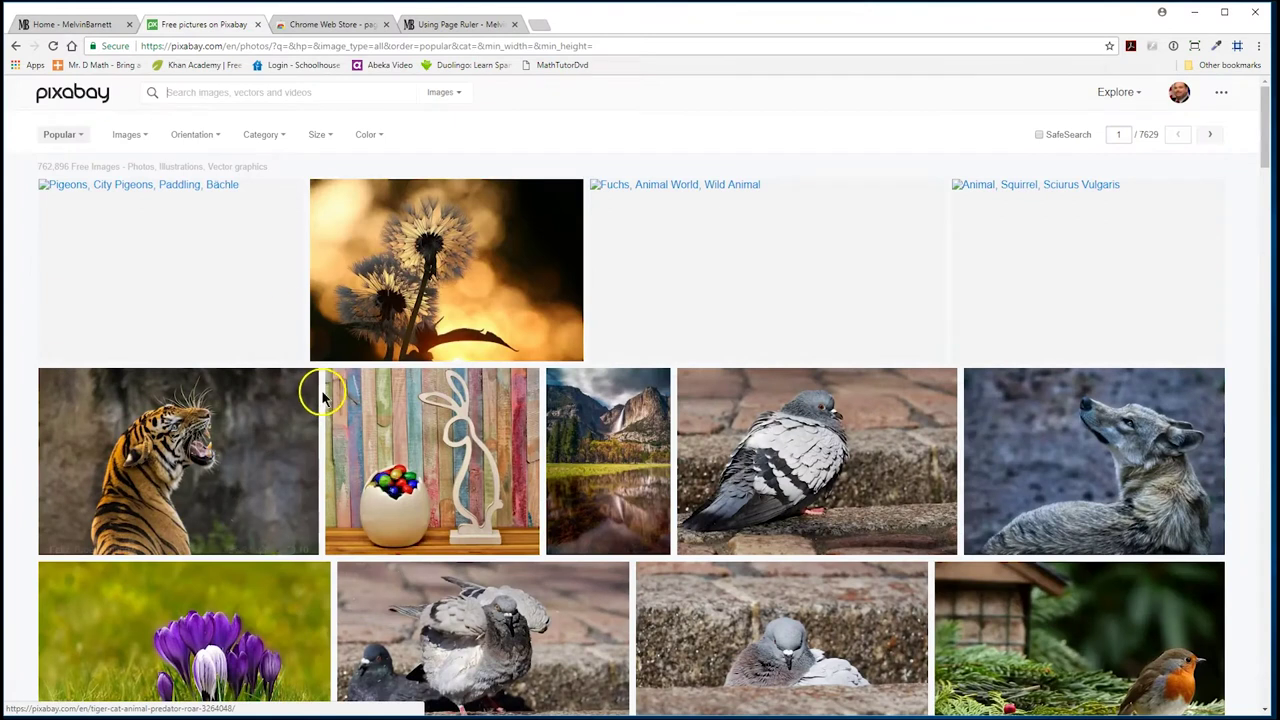
{"action": "left_click", "coordinate": [190, 92]}
{"action": "type", "text": "hu"}
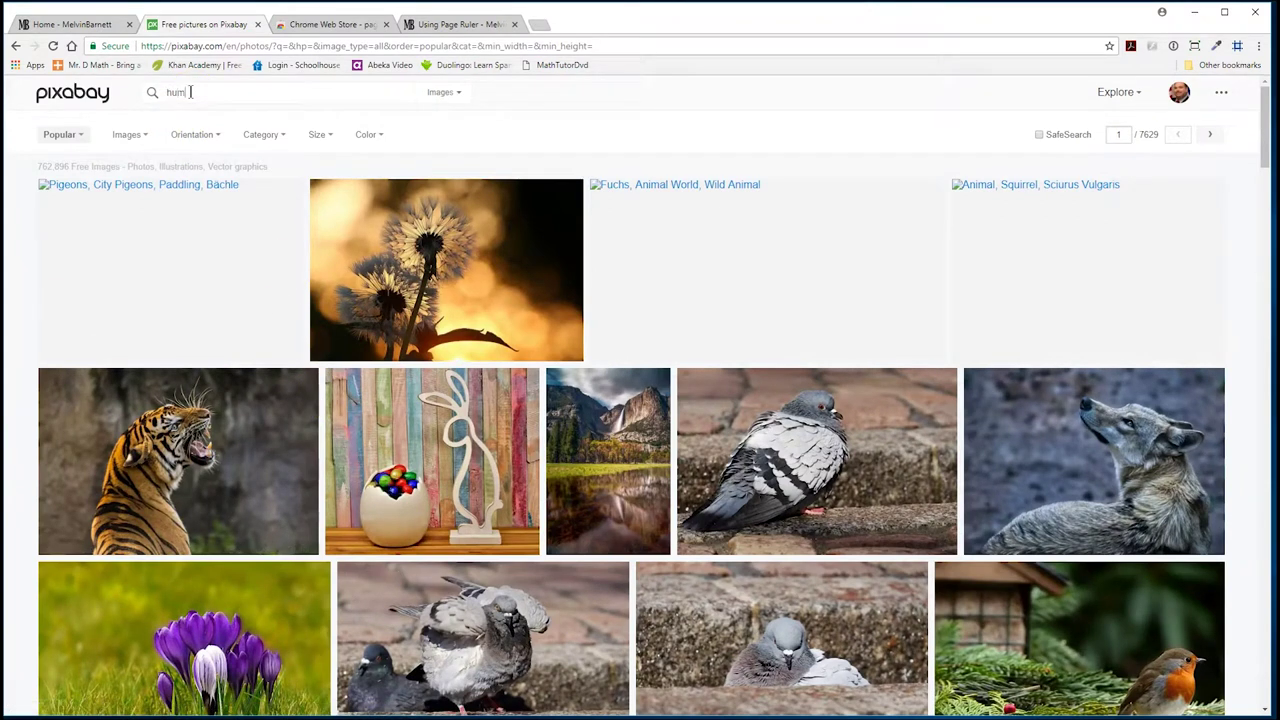
{"action": "type", "text": "mmingbird"}
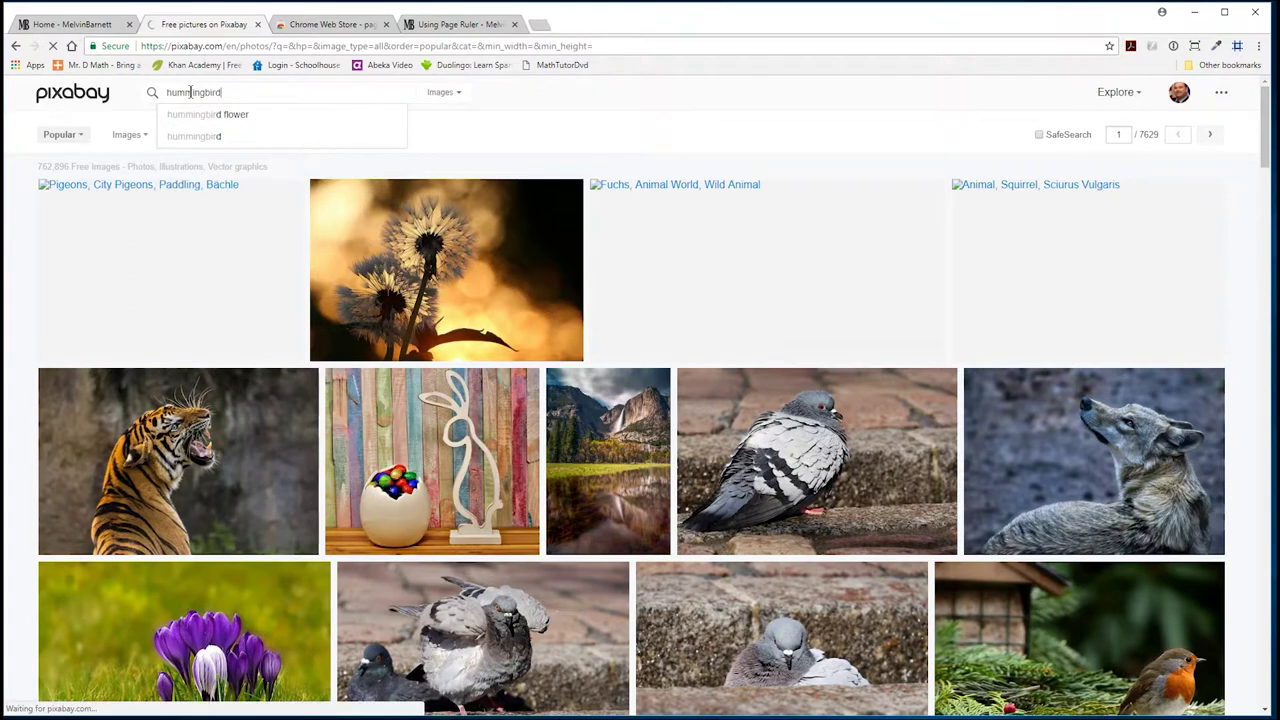
{"action": "key", "text": "Return"}
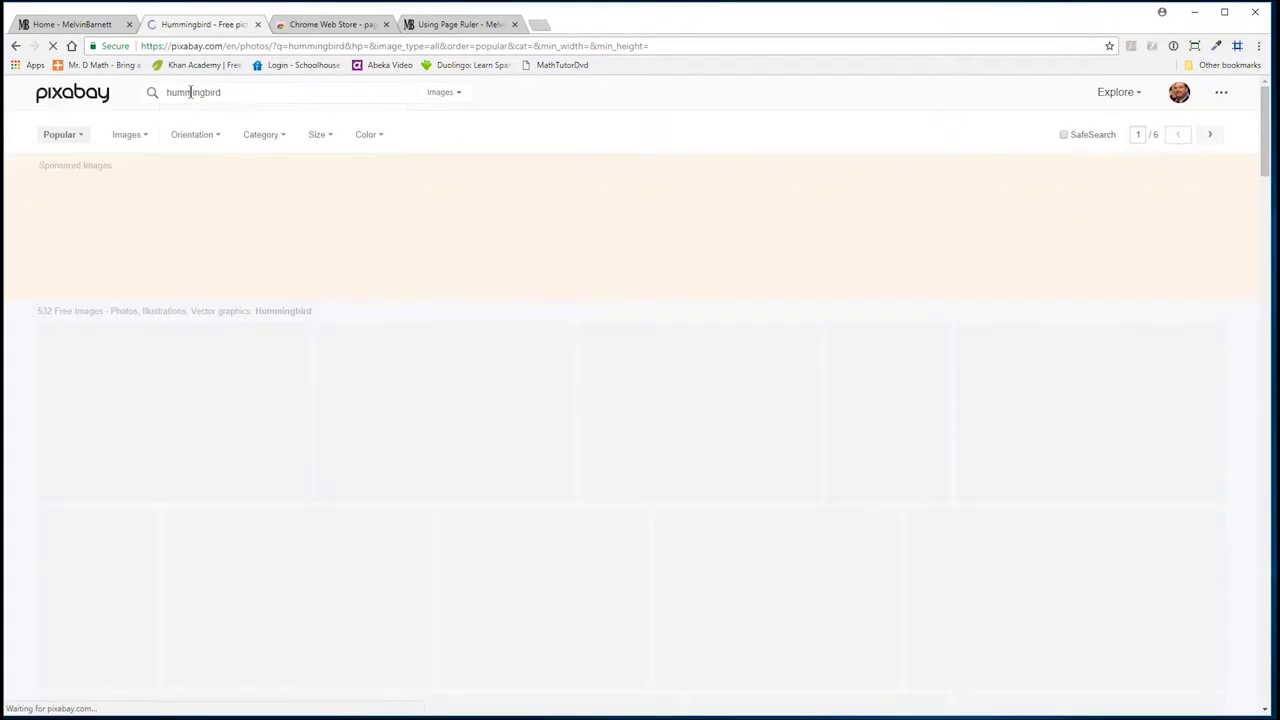
- Scroll up and down through the hummingbird photo results grid
{"action": "left_click", "coordinate": [197, 116]}
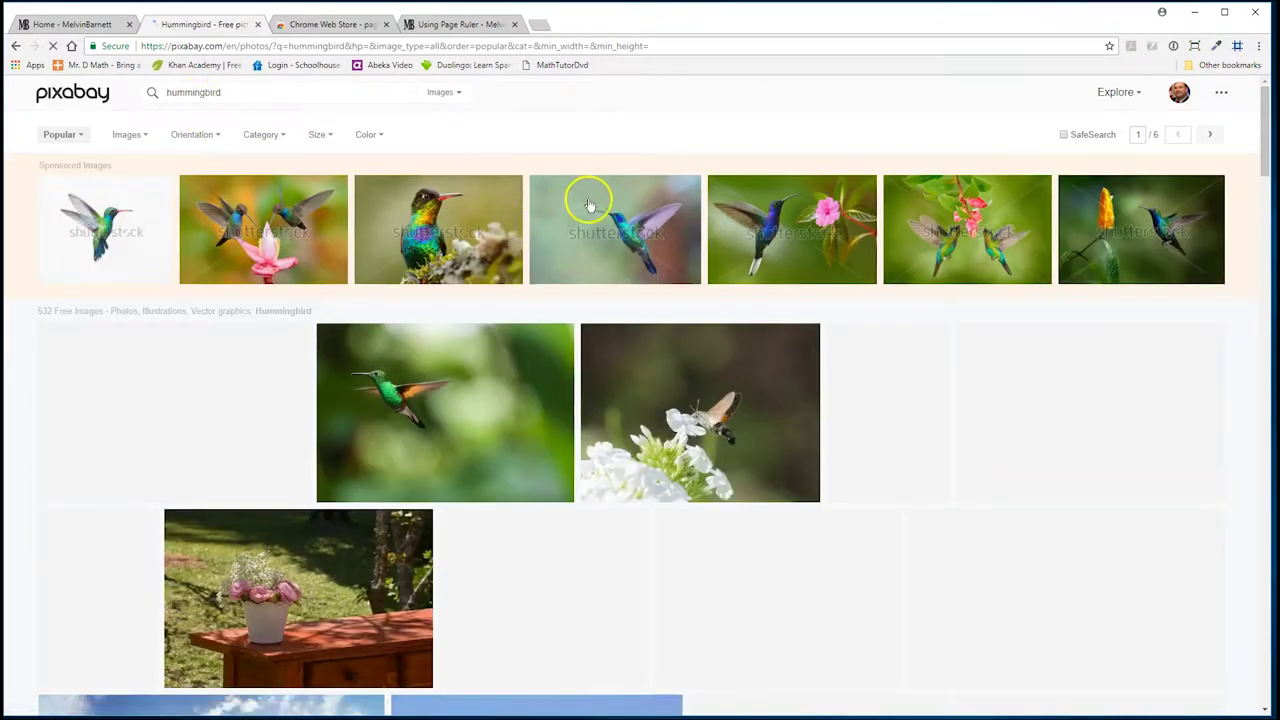
{"action": "scroll", "coordinate": [607, 210], "scroll_direction": "down", "scroll_amount": 3}
{"action": "scroll", "coordinate": [600, 200], "scroll_direction": "up", "scroll_amount": 2}
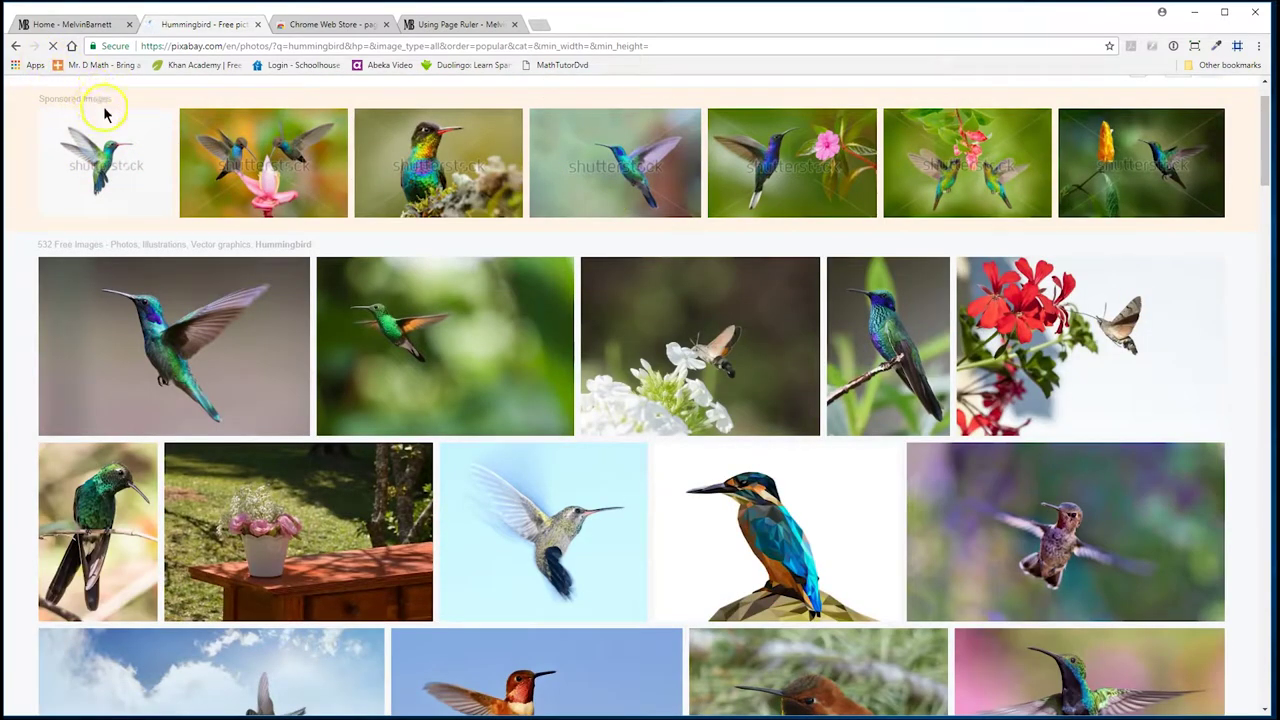
{"action": "scroll", "coordinate": [175, 245], "scroll_direction": "up", "scroll_amount": 1}
{"action": "scroll", "coordinate": [181, 252], "scroll_direction": "up", "scroll_amount": 1}
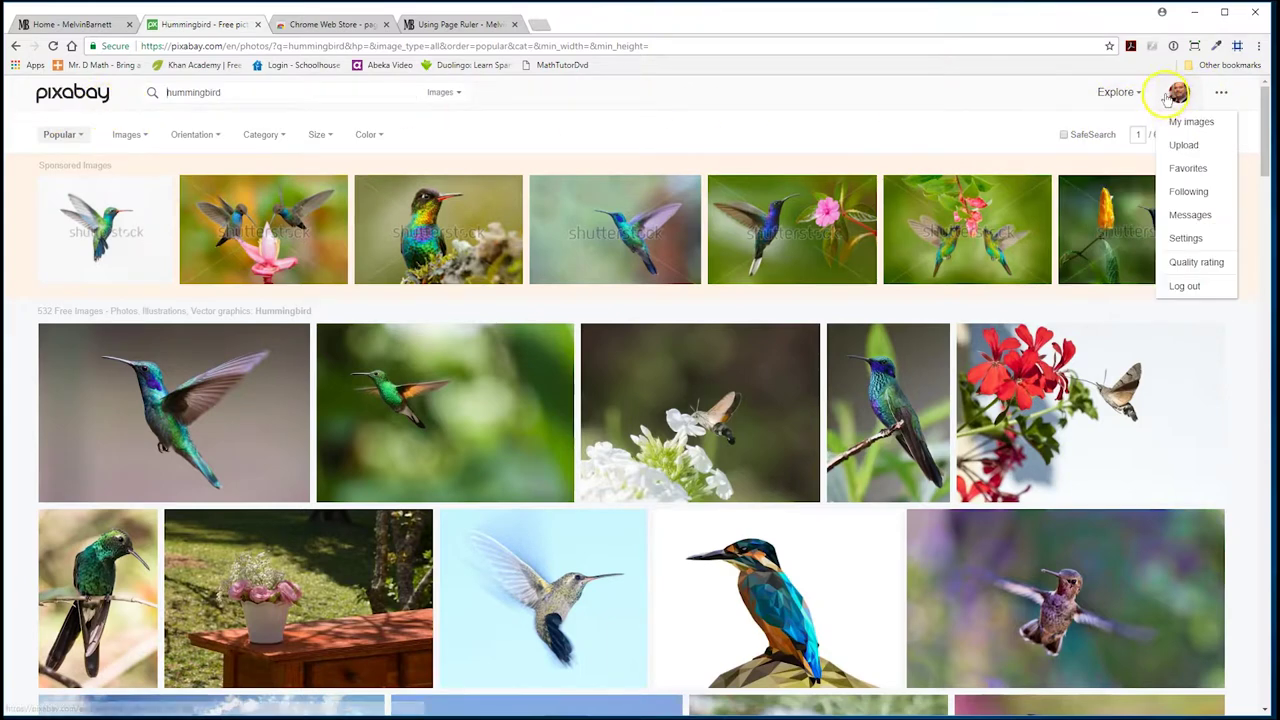
{"action": "scroll", "coordinate": [815, 215], "scroll_direction": "down", "scroll_amount": 10}
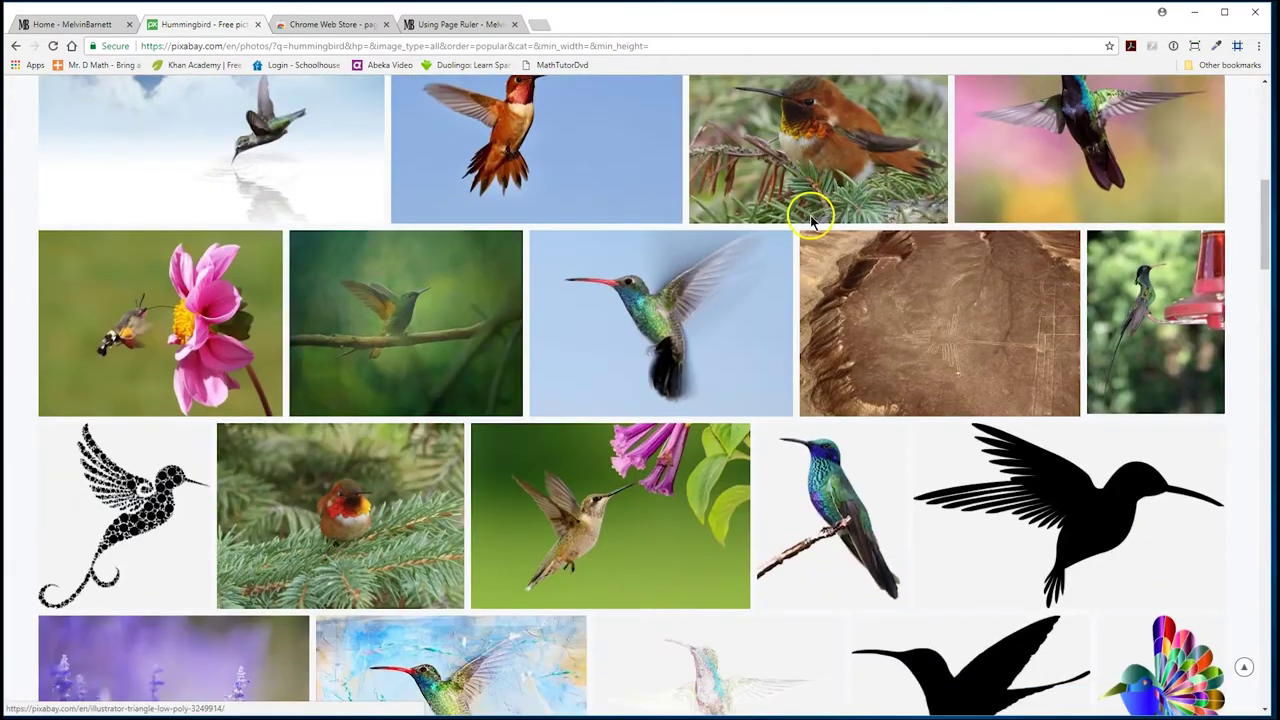
{"action": "scroll", "coordinate": [815, 218], "scroll_direction": "down", "scroll_amount": 3}
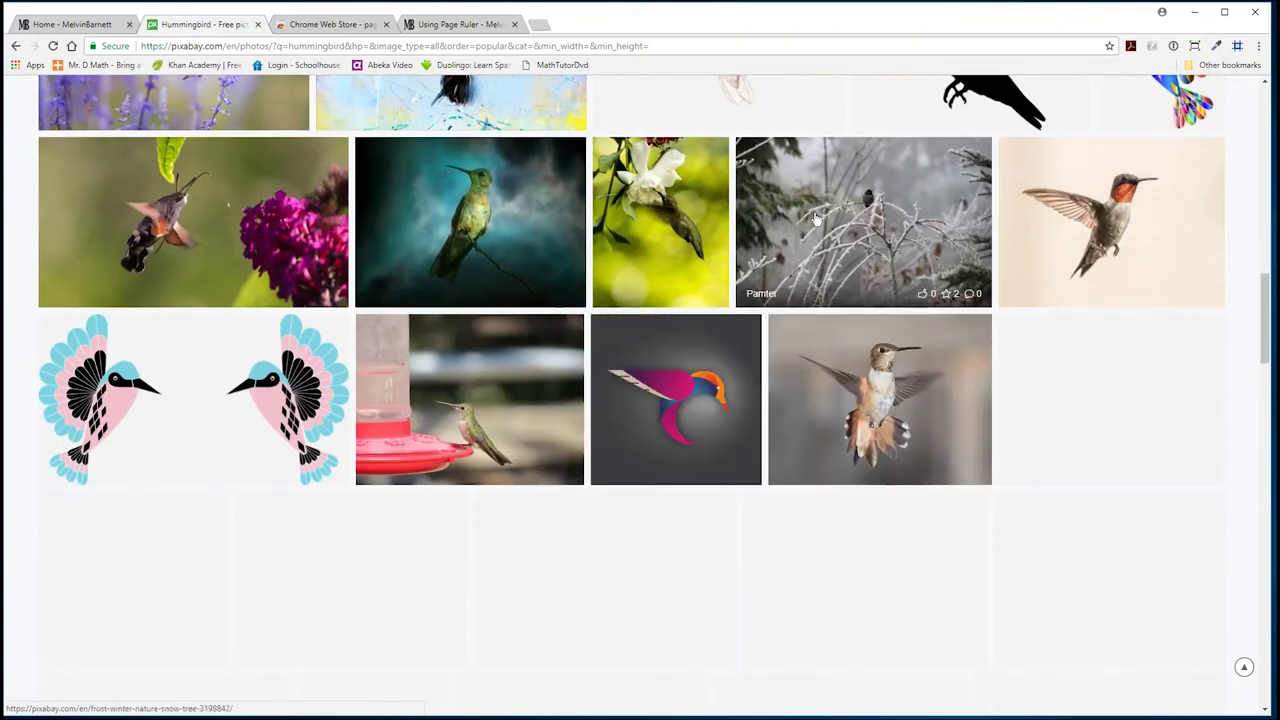
{"action": "scroll", "coordinate": [815, 218], "scroll_direction": "down", "scroll_amount": 3}
{"action": "scroll", "coordinate": [815, 218], "scroll_direction": "down", "scroll_amount": 5}
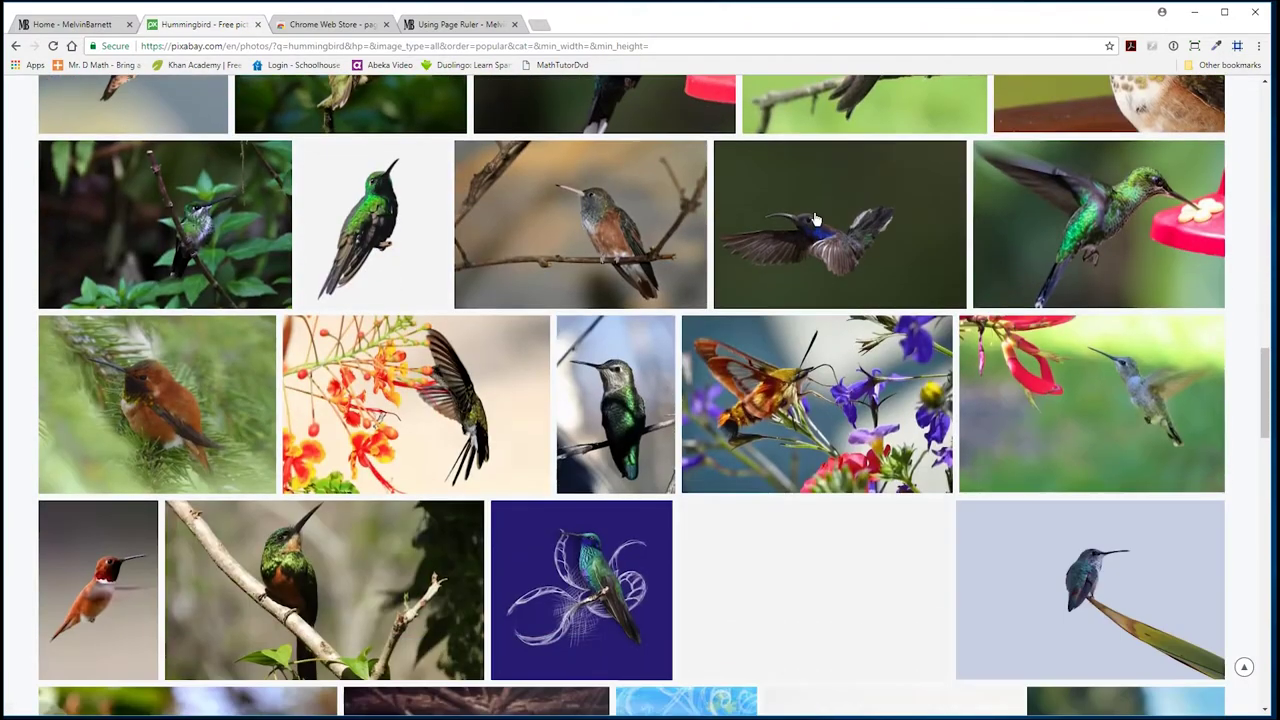
{"action": "scroll", "coordinate": [818, 220], "scroll_direction": "down", "scroll_amount": 7}
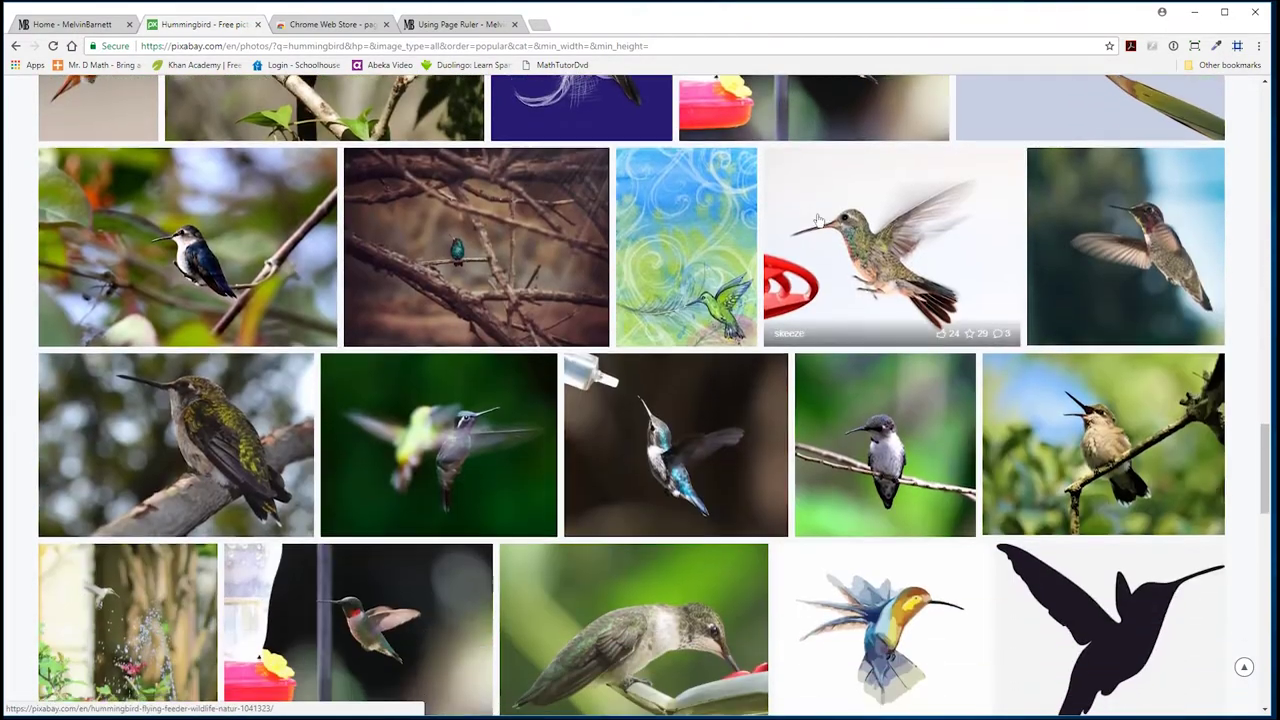
{"action": "scroll", "coordinate": [818, 220], "scroll_direction": "down", "scroll_amount": 5}
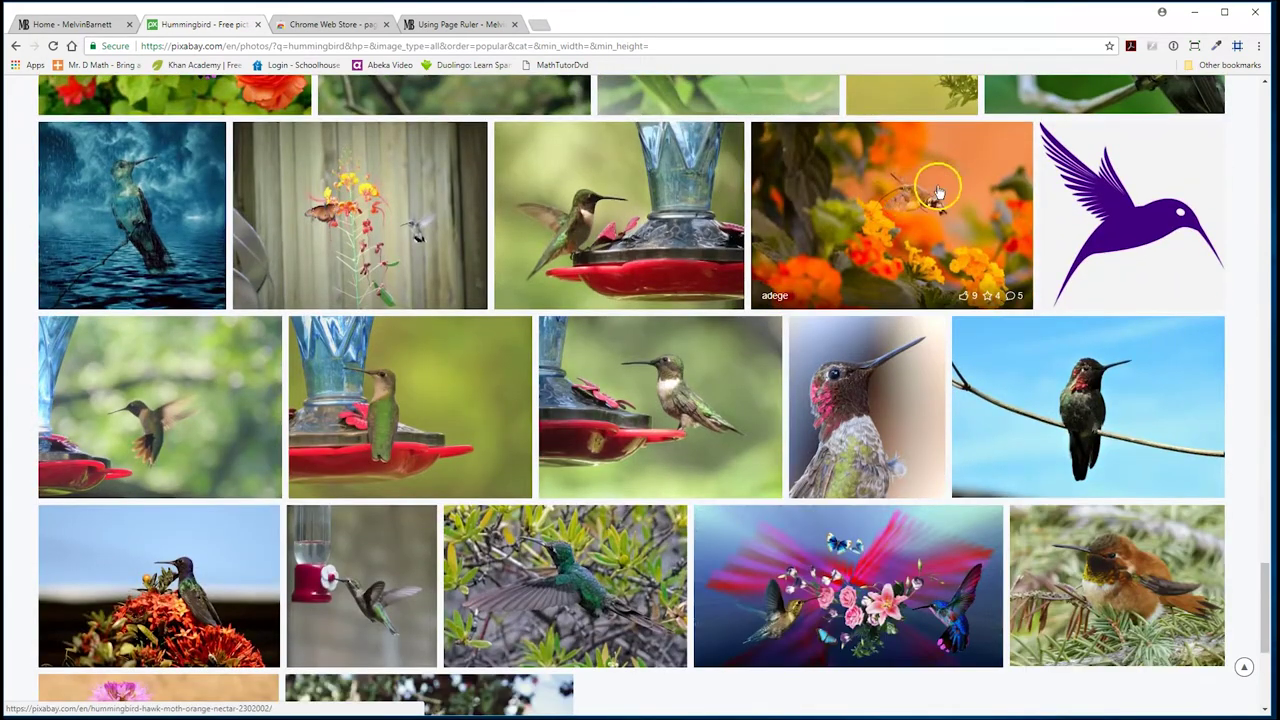
{"action": "scroll", "coordinate": [938, 192], "scroll_direction": "up", "scroll_amount": 2}
{"action": "scroll", "coordinate": [937, 190], "scroll_direction": "down", "scroll_amount": 1}
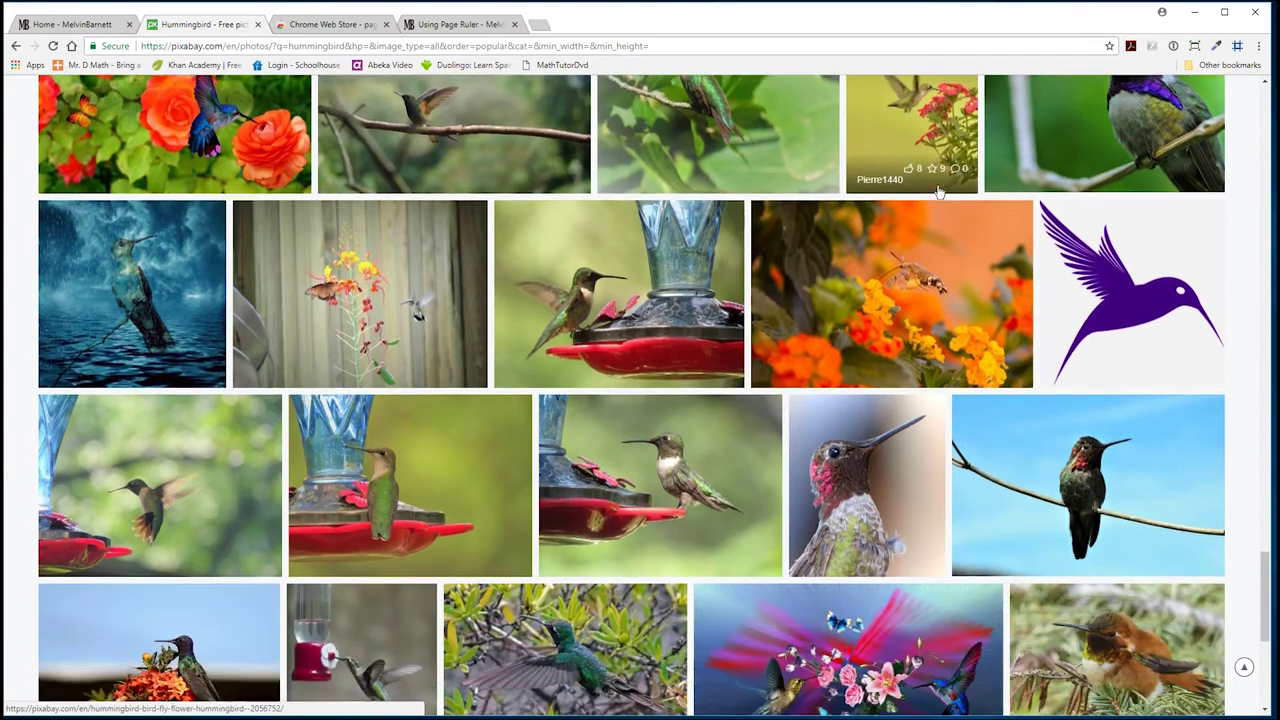
{"action": "scroll", "coordinate": [937, 185], "scroll_direction": "down", "scroll_amount": 1}
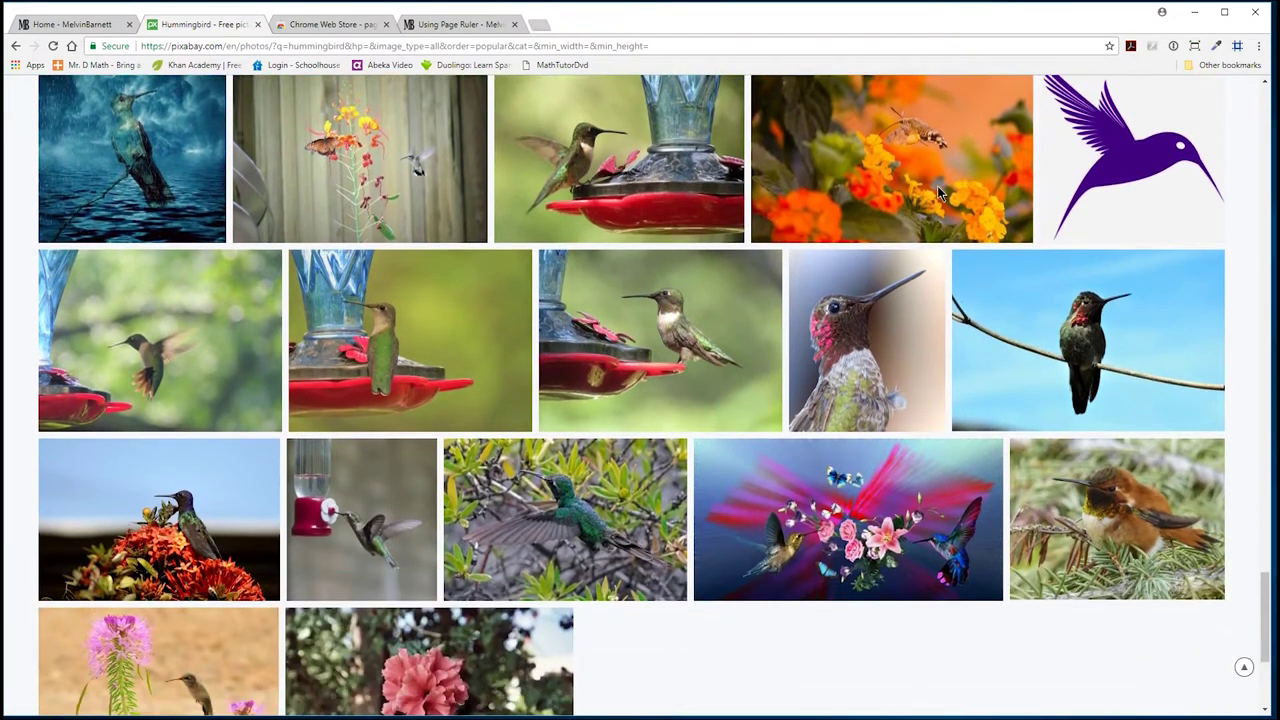
- Download the red-feeder hummingbird photo at 1920×1440 and show it in its folder
{"action": "left_click", "coordinate": [653, 322]}
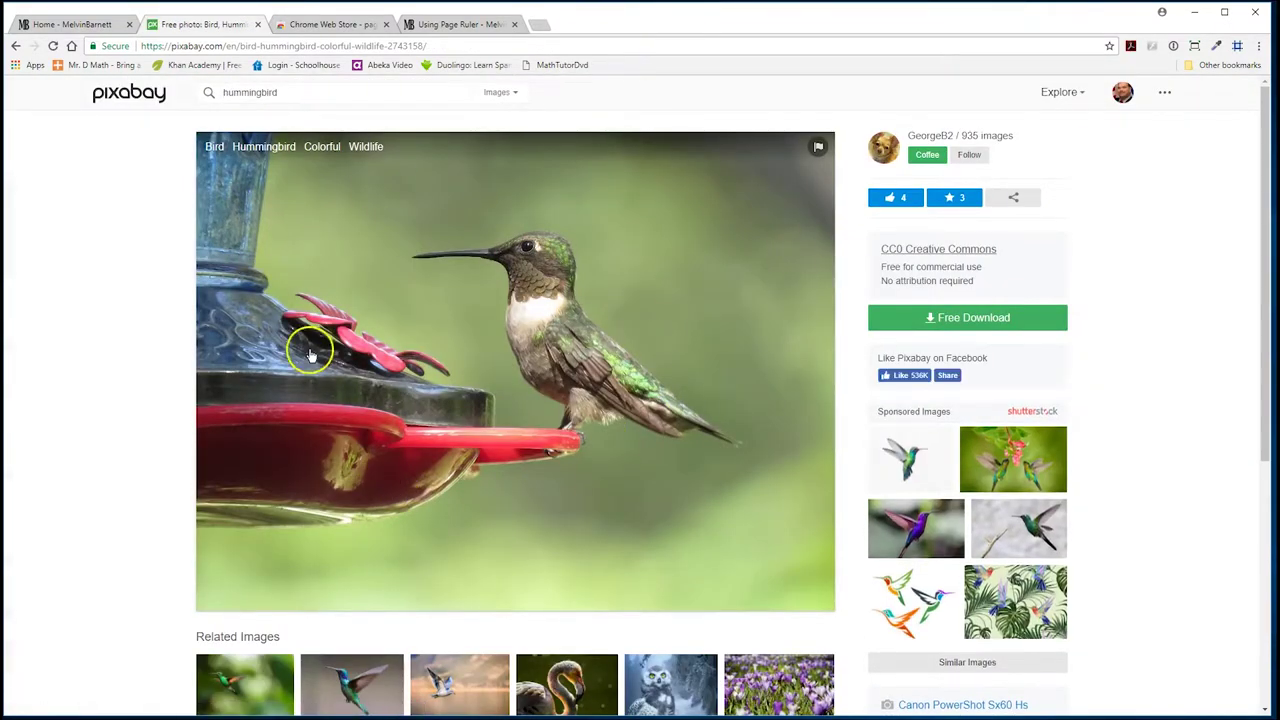
{"action": "left_click", "coordinate": [951, 322]}
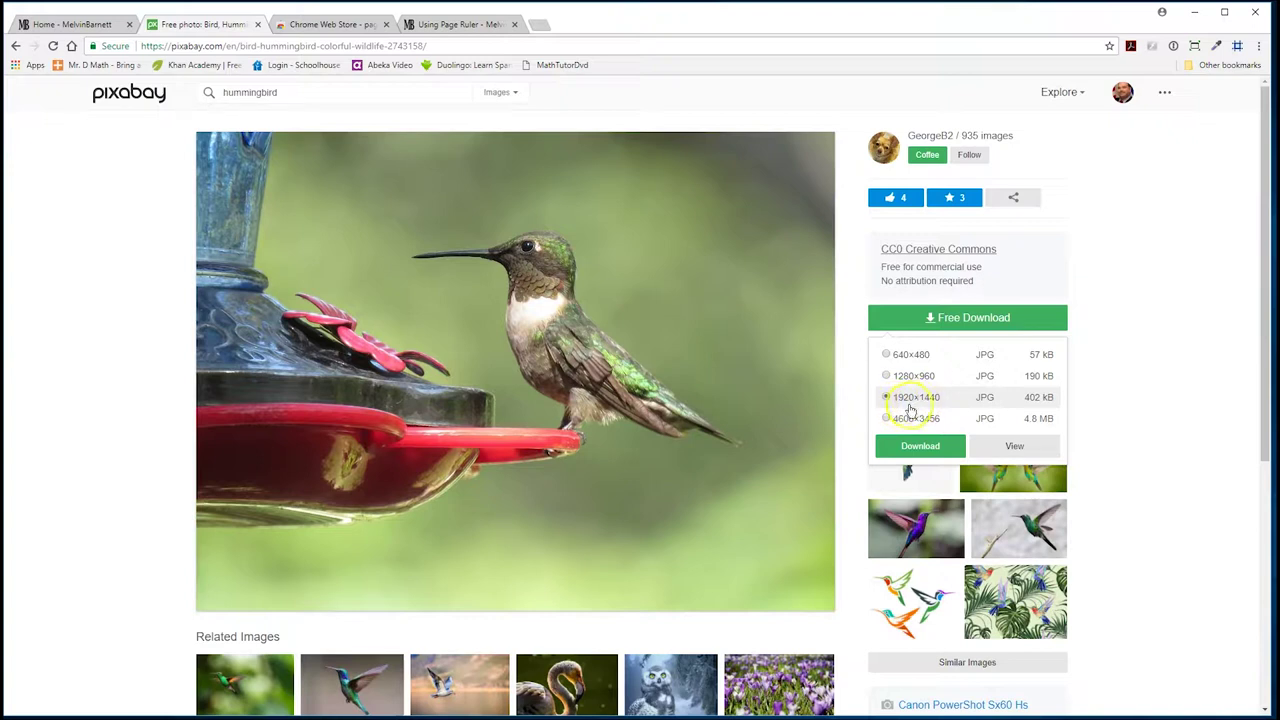
{"action": "left_click", "coordinate": [921, 448]}
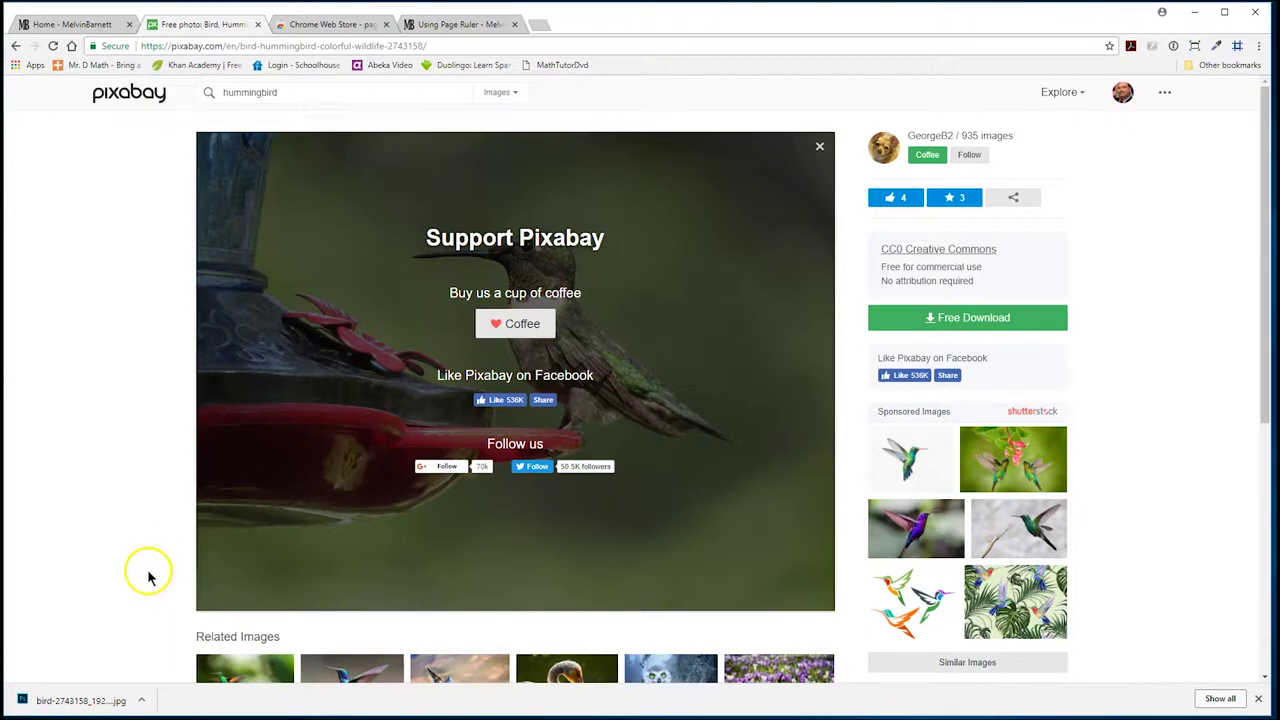
{"action": "left_click", "coordinate": [141, 702]}
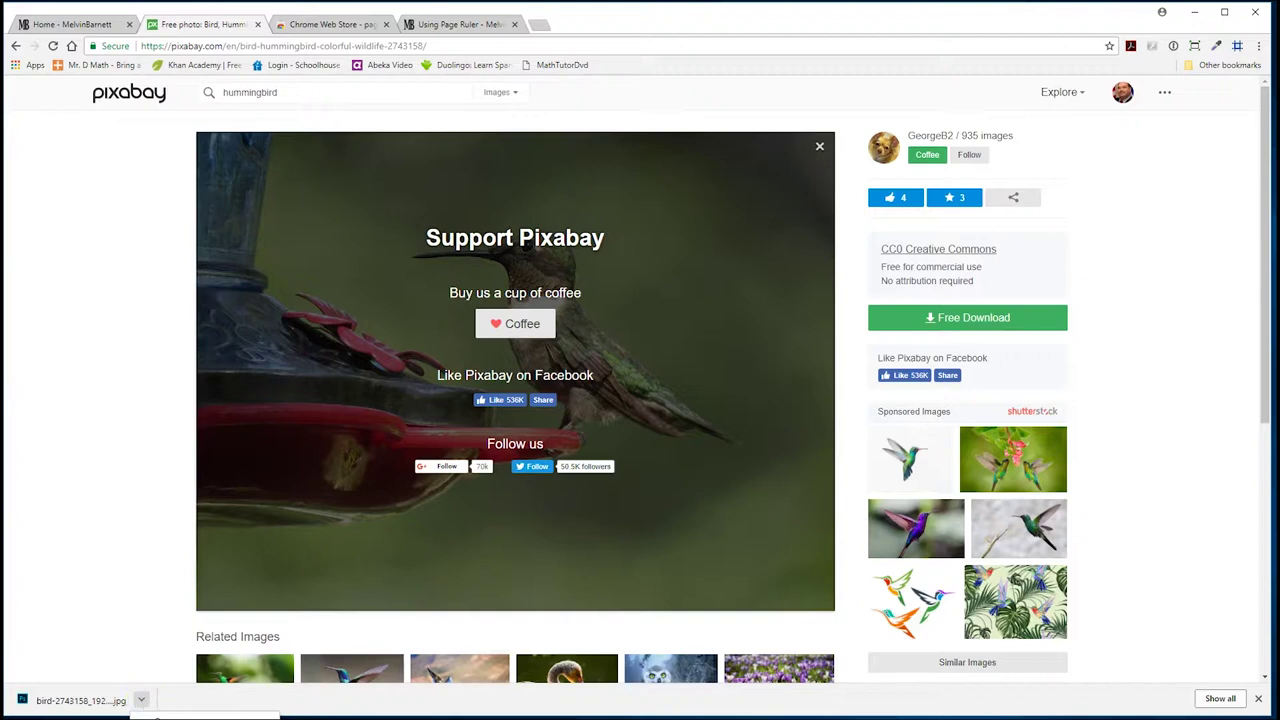
{"action": "left_click", "coordinate": [156, 716]}
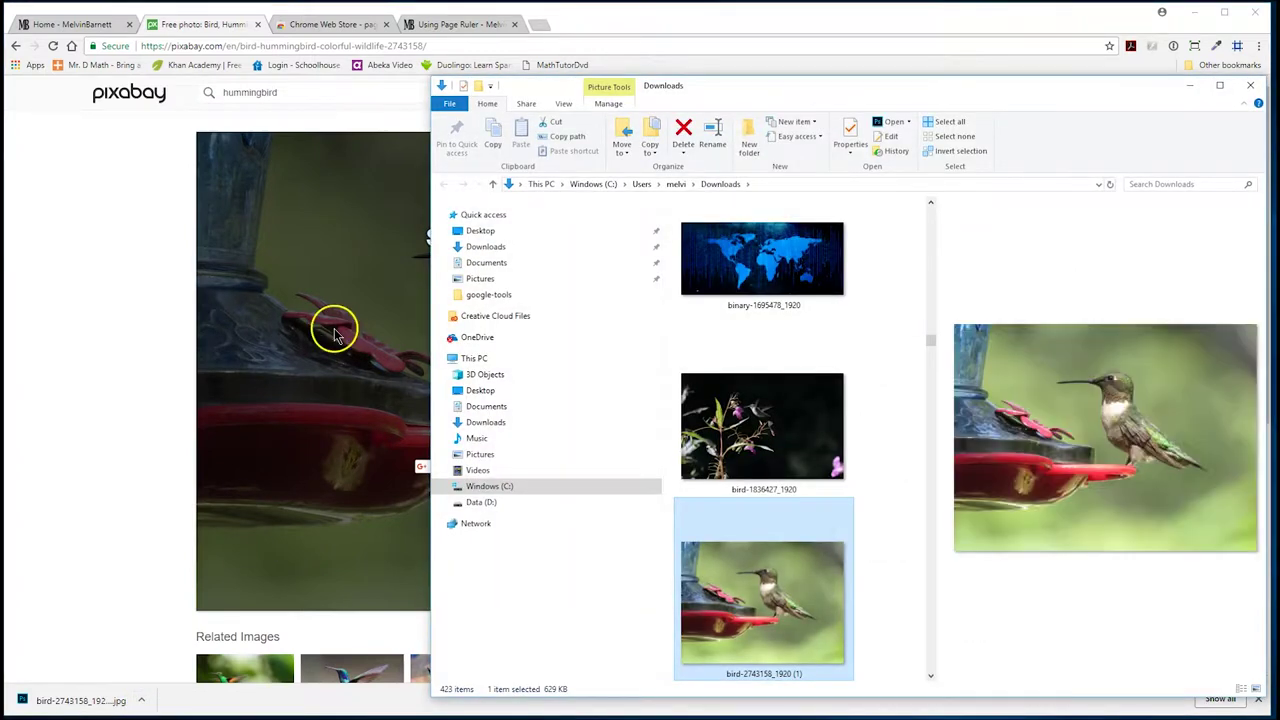
- Copy the downloaded hummingbird photo and paste it into the google-tools folder
{"action": "right_click", "coordinate": [763, 595]}
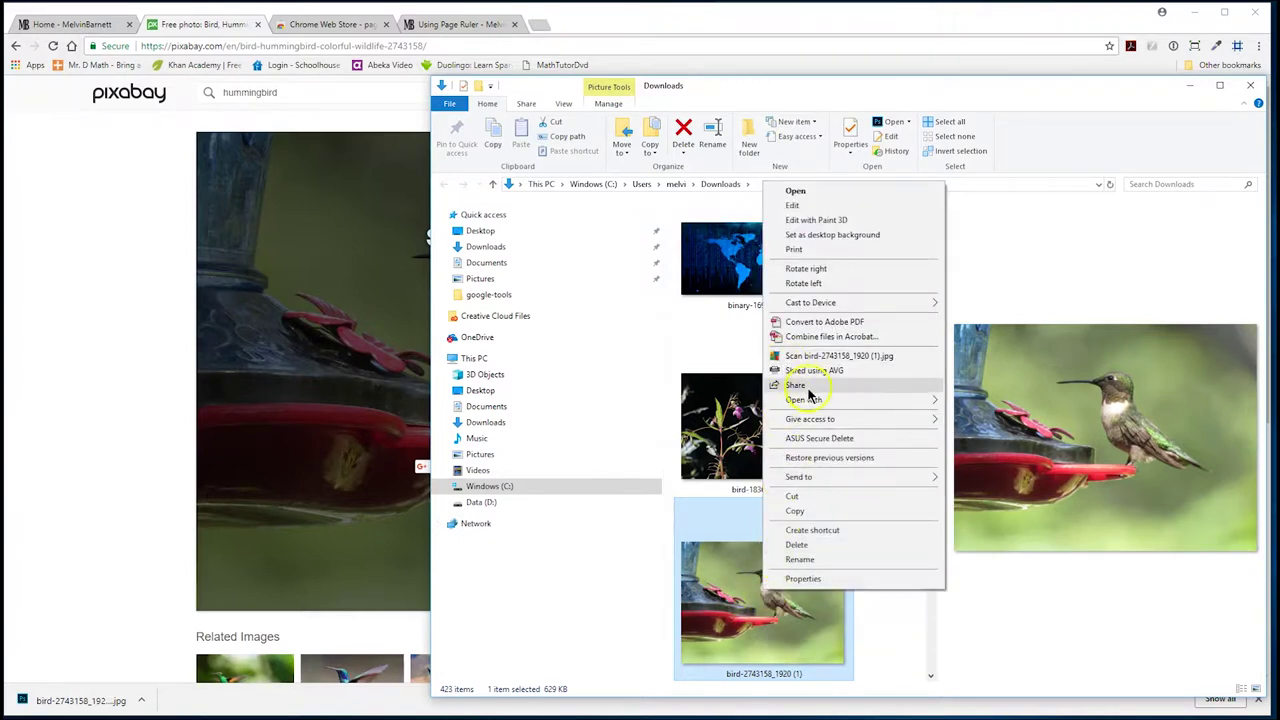
{"action": "left_click", "coordinate": [795, 510]}
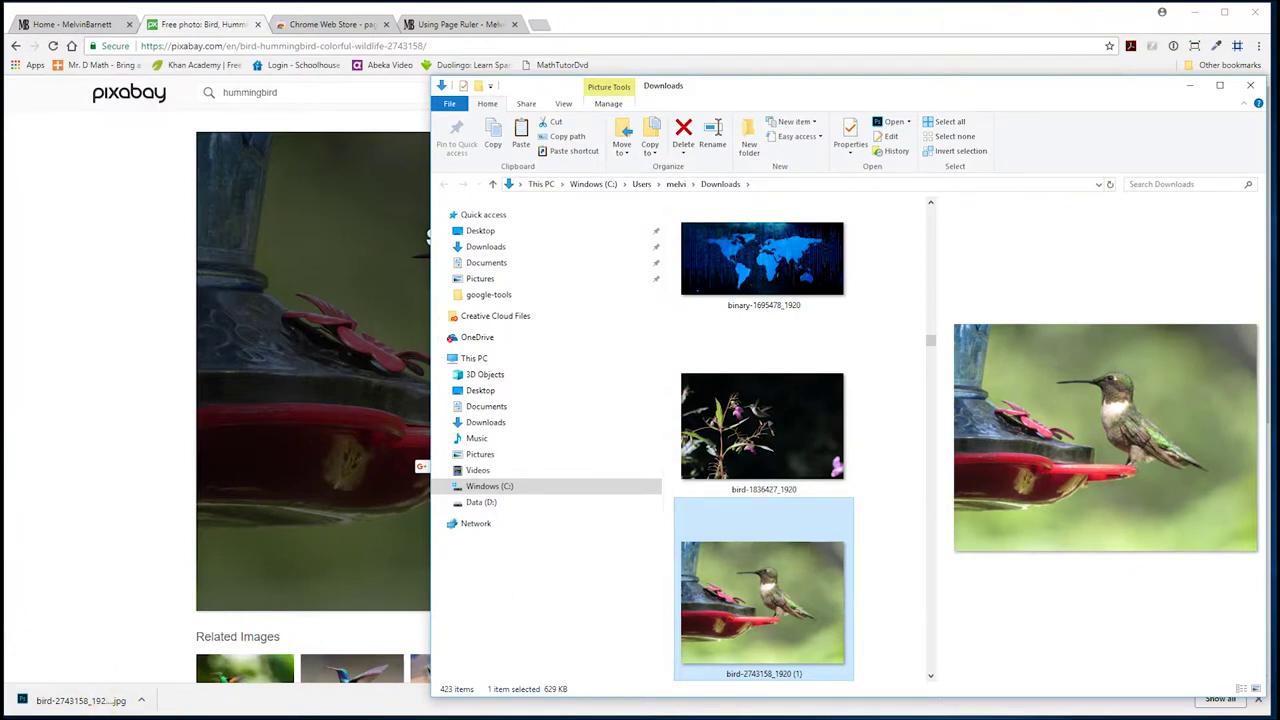
{"action": "key", "text": "alt+Tab"}
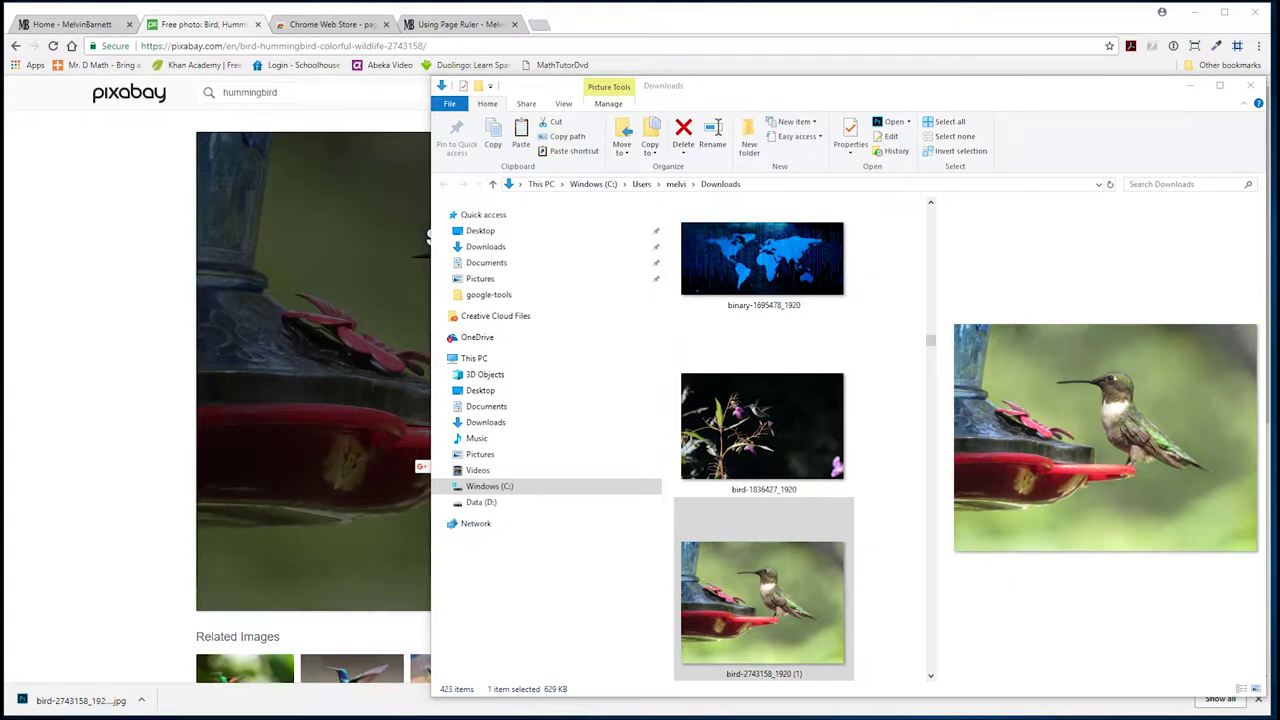
{"action": "key", "text": "alt+Tab"}
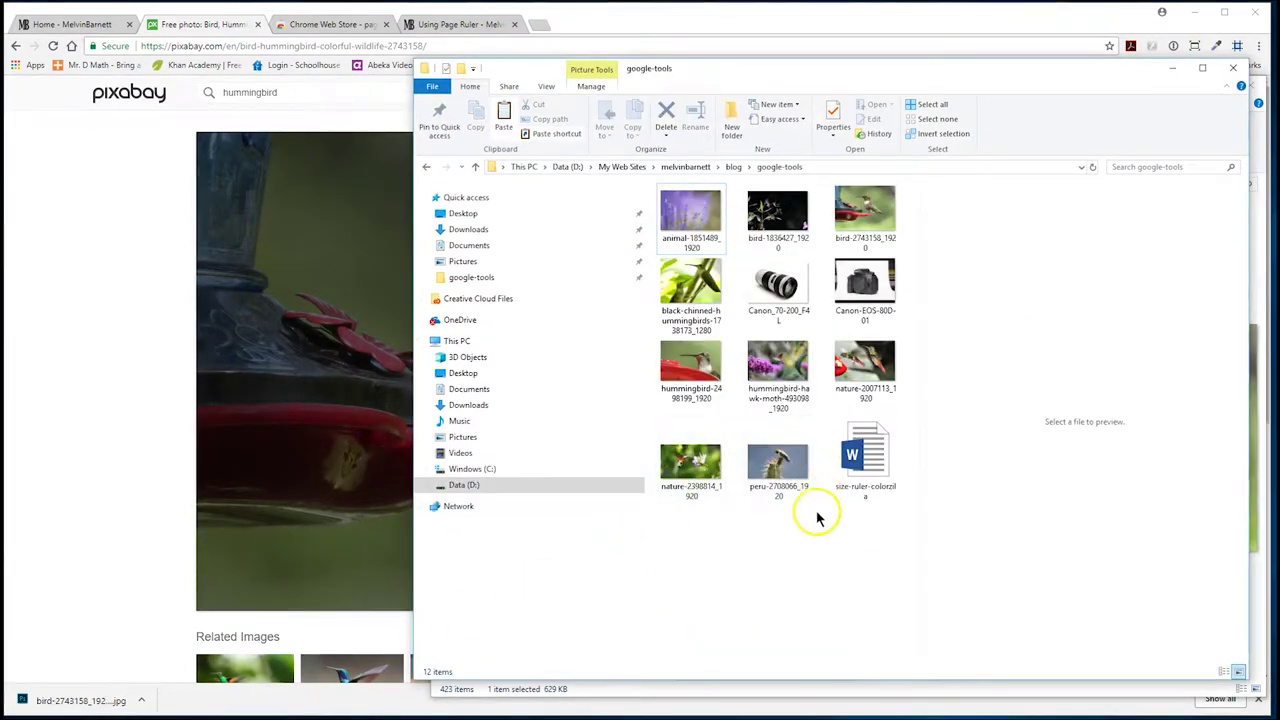
{"action": "right_click", "coordinate": [769, 547]}
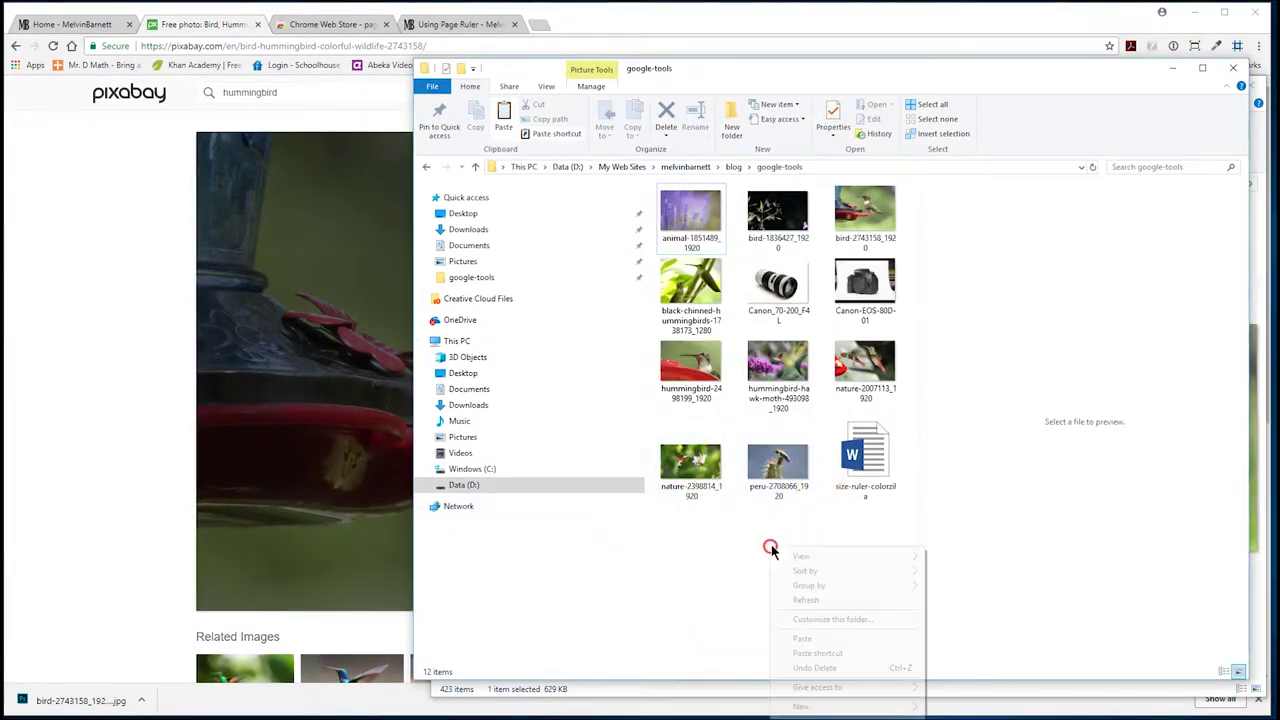
{"action": "left_click", "coordinate": [804, 639]}
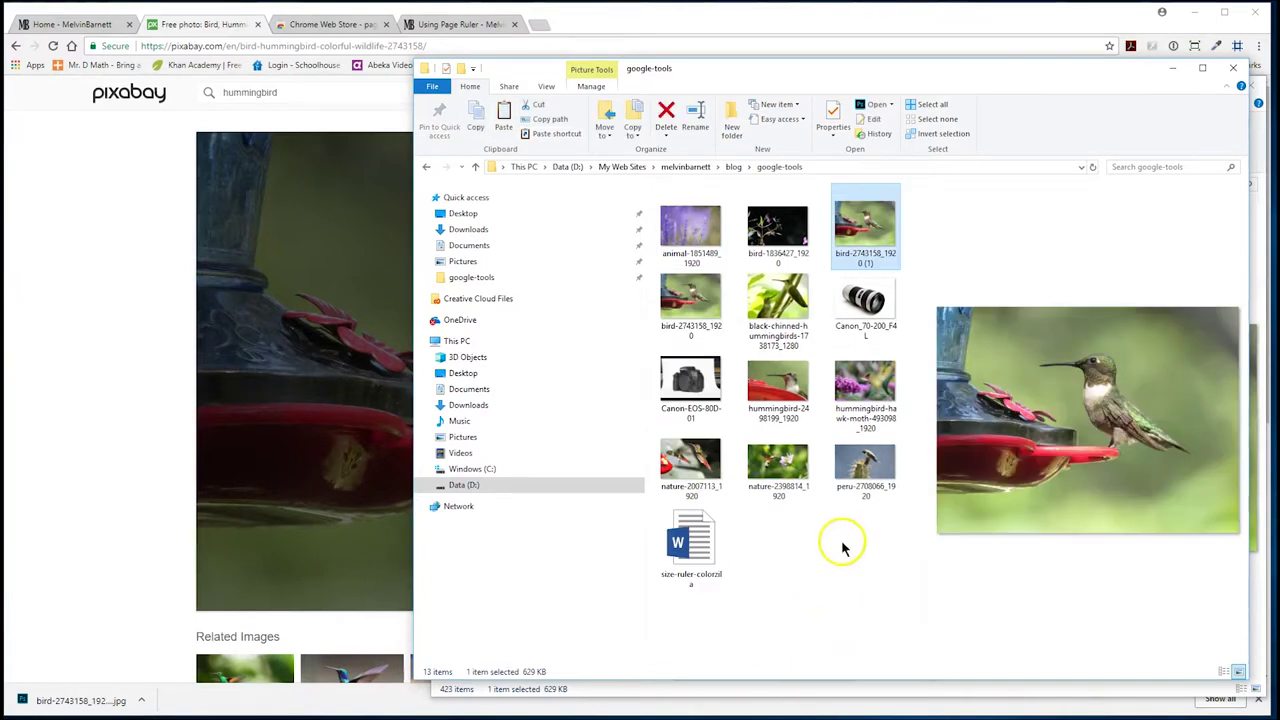
- Open bird-2743158_1920 in Photoshop Elements 15 Editor
{"action": "left_click", "coordinate": [686, 303]}
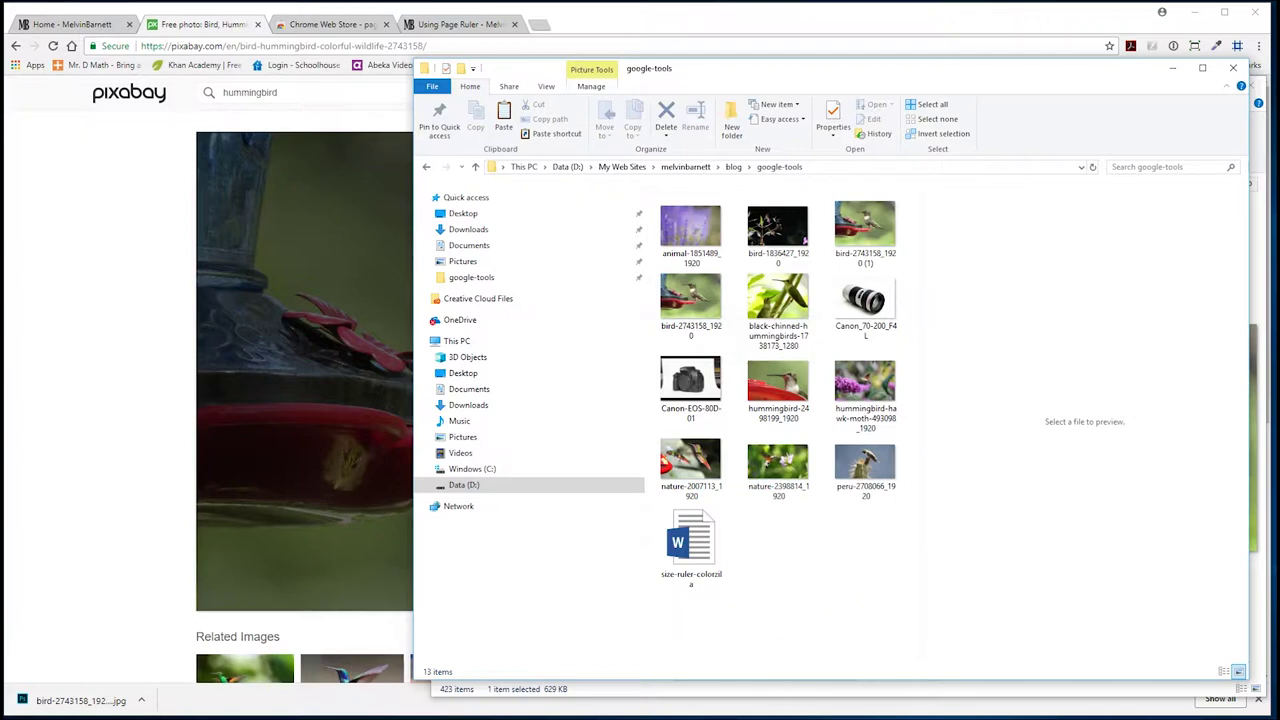
{"action": "right_click", "coordinate": [679, 297]}
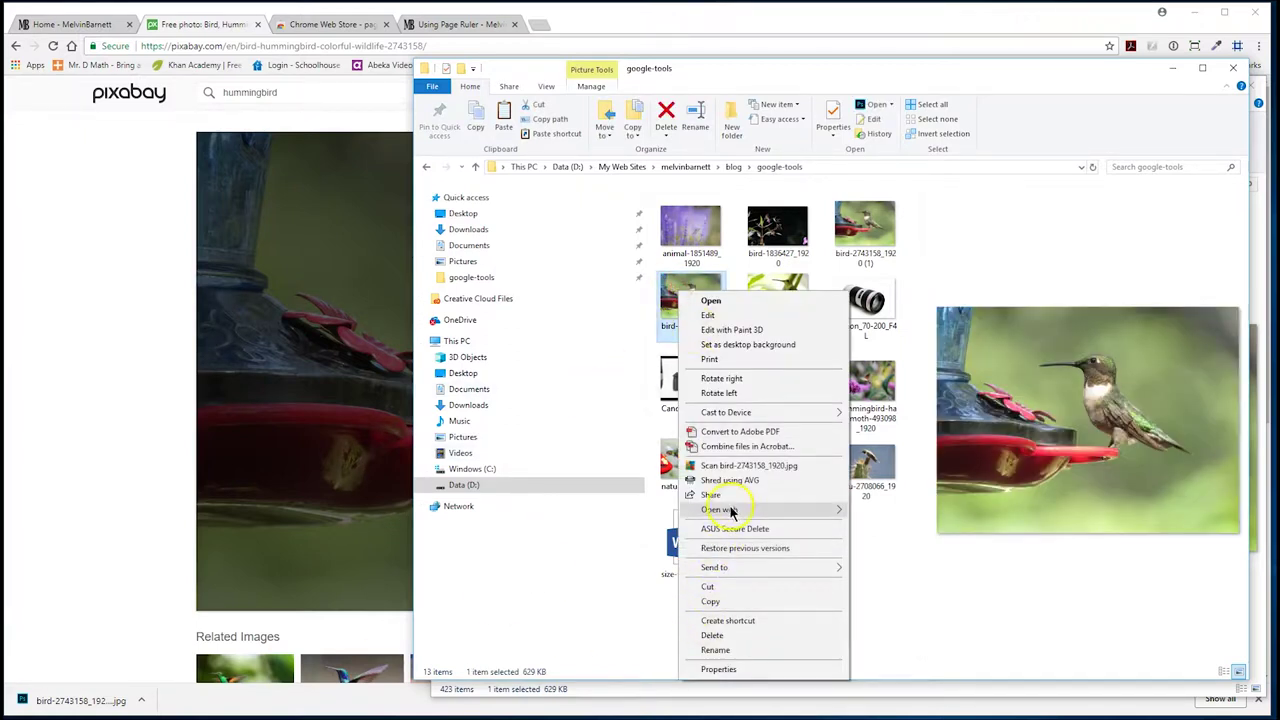
{"action": "mouse_move", "coordinate": [830, 513]}
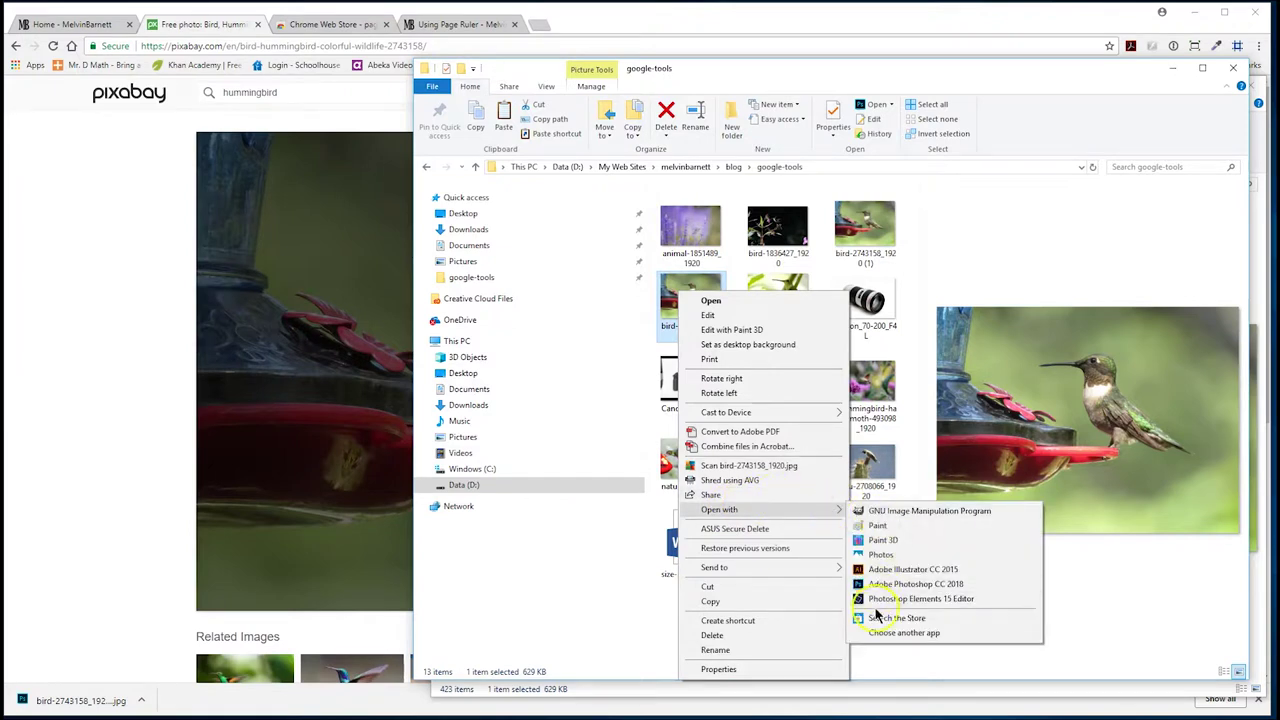
{"action": "left_click", "coordinate": [920, 600]}
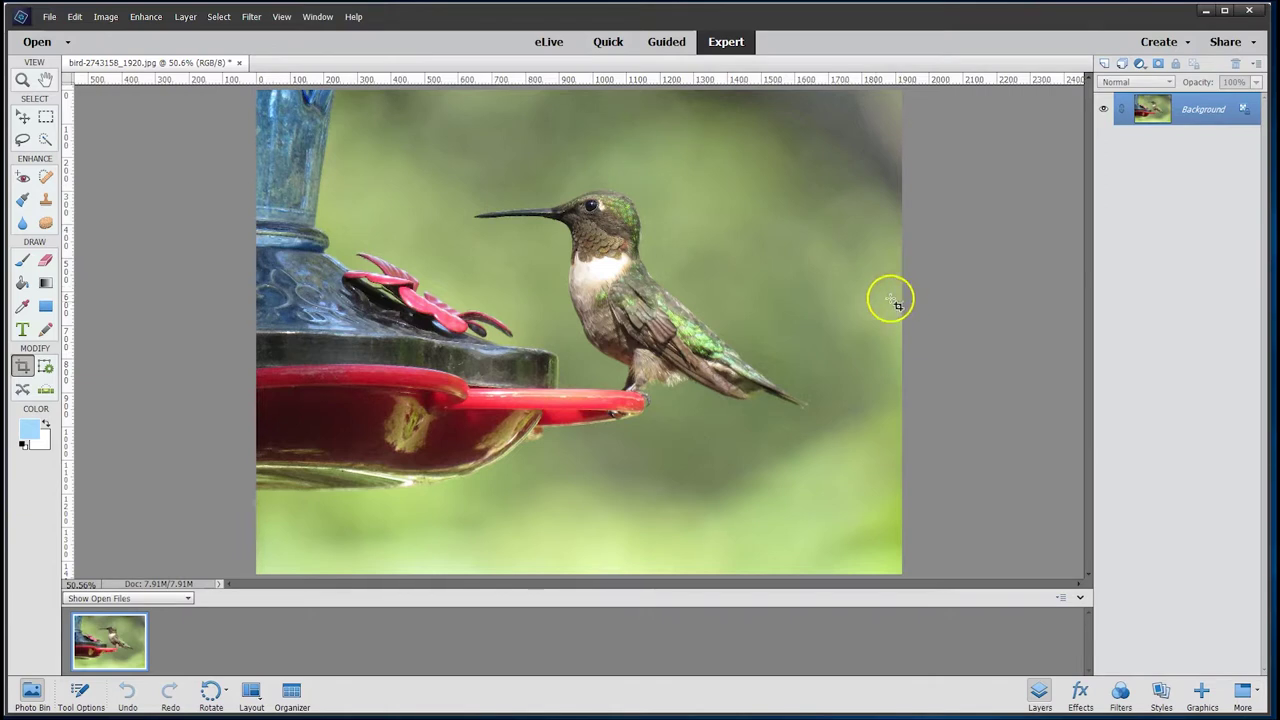
- Set the Crop tool to width 822 px, height 400 px and resolution 72
{"action": "left_click", "coordinate": [20, 369]}
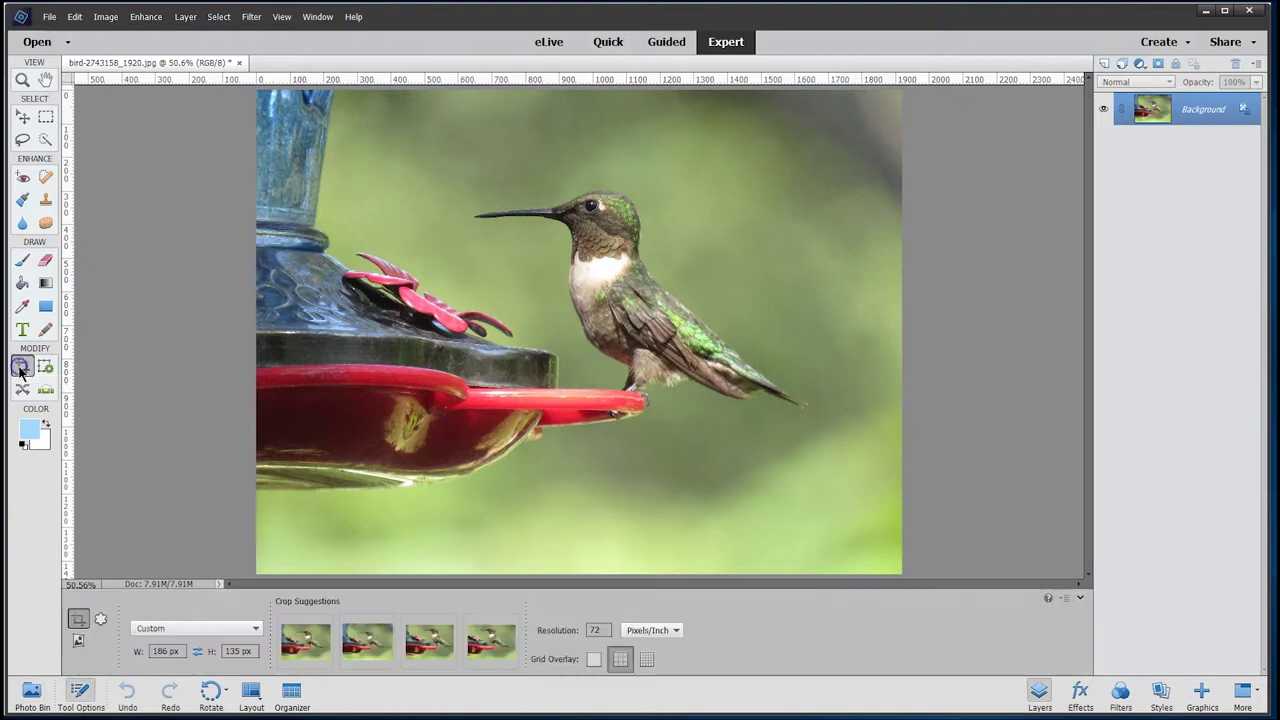
{"action": "left_click", "coordinate": [160, 651]}
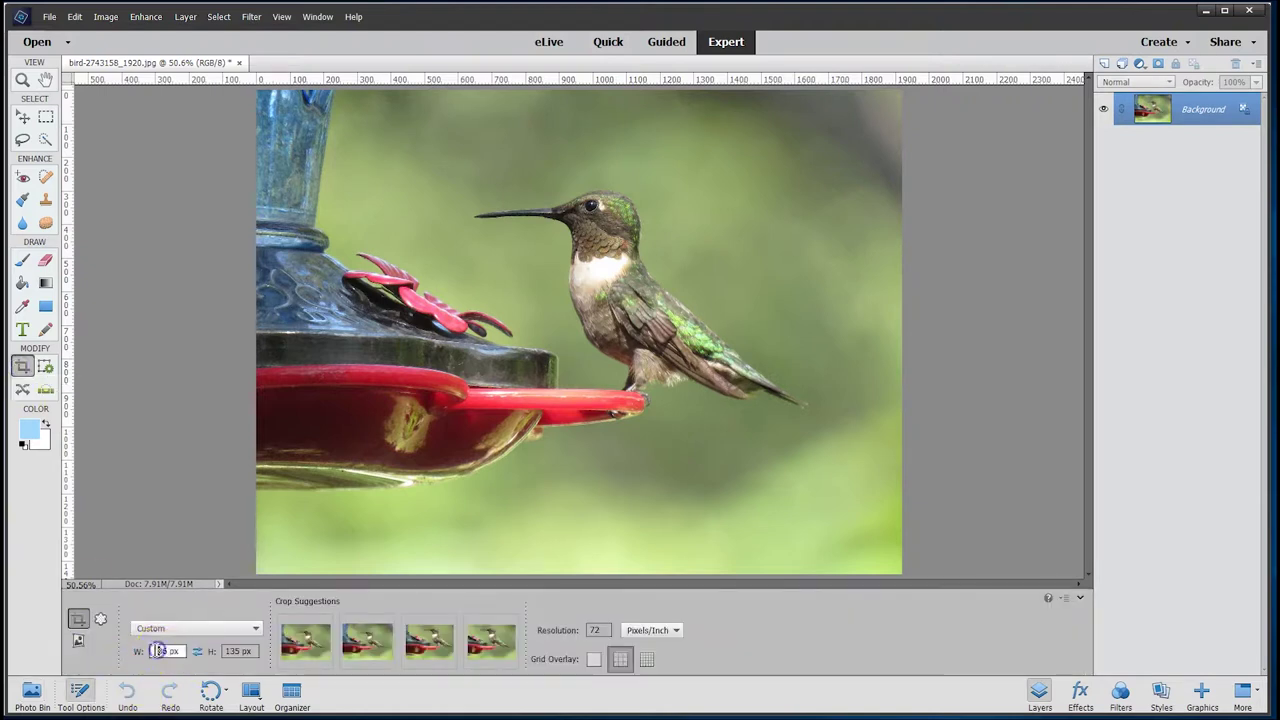
{"action": "left_click_drag", "start_coordinate": [166, 651], "coordinate": [143, 649]}
{"action": "type", "text": "822"}
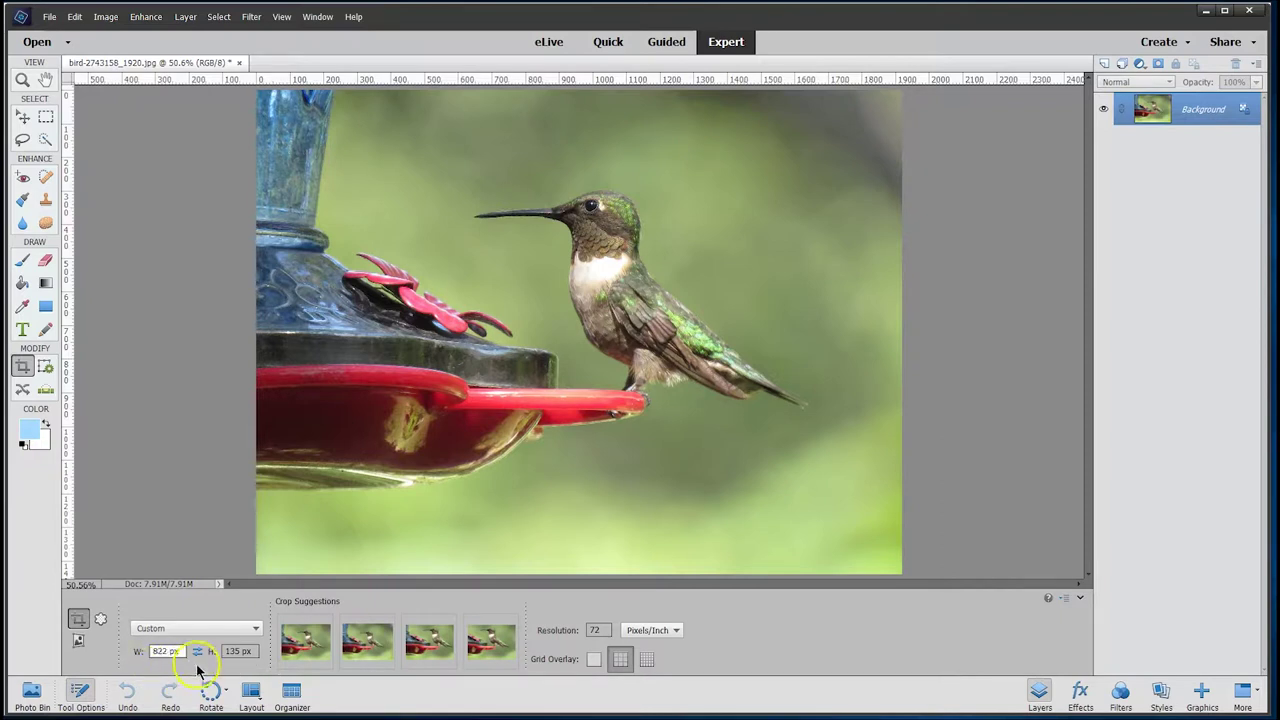
{"action": "left_click_drag", "start_coordinate": [228, 651], "coordinate": [238, 651]}
{"action": "left_click", "coordinate": [233, 651]}
{"action": "key", "text": "BackSpace"}
{"action": "left_click_drag", "start_coordinate": [240, 649], "coordinate": [215, 650]}
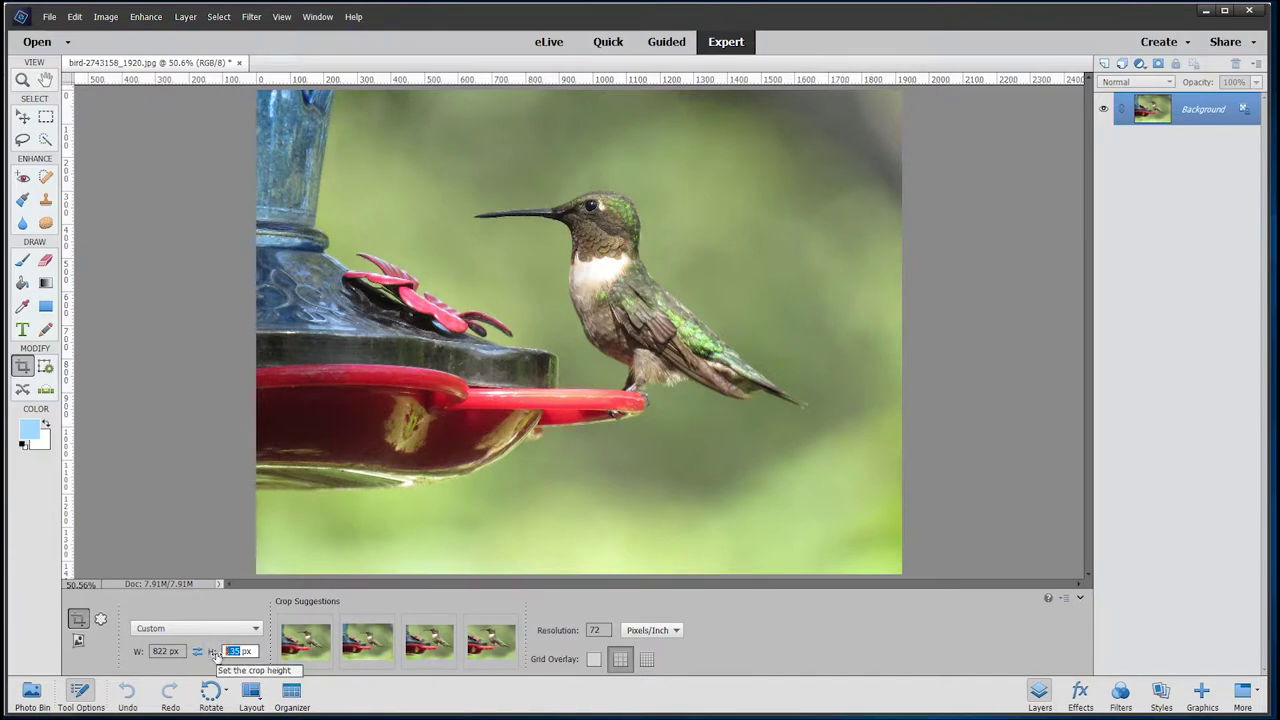
{"action": "type", "text": "400"}
{"action": "left_click", "coordinate": [160, 650]}
{"action": "left_click", "coordinate": [598, 630]}
{"action": "left_click", "coordinate": [577, 630]}
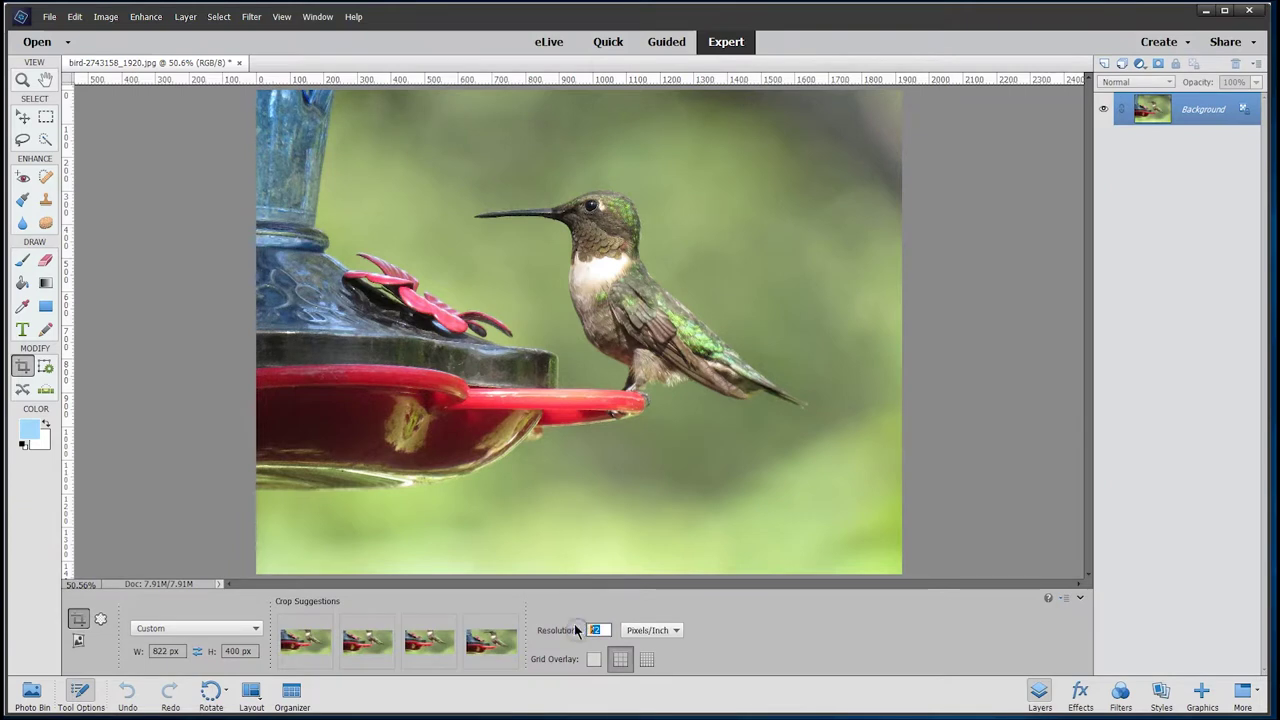
{"action": "type", "text": "72"}
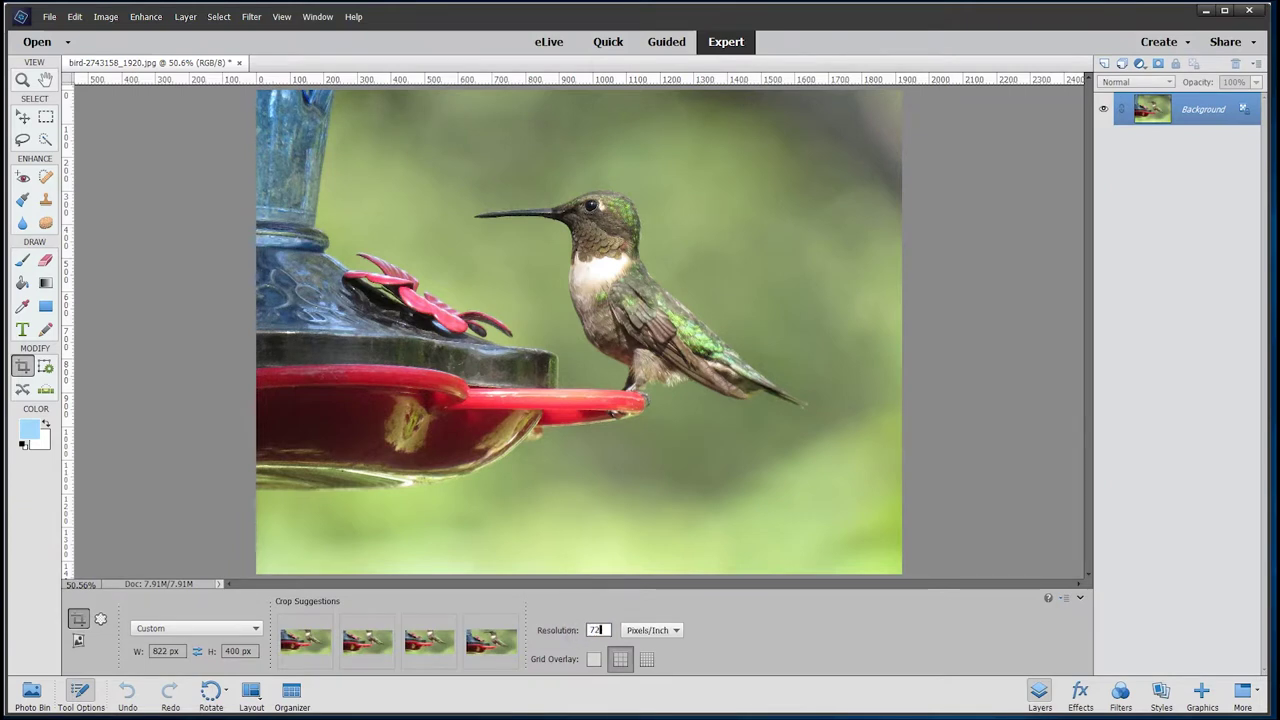
{"action": "left_click", "coordinate": [596, 631]}
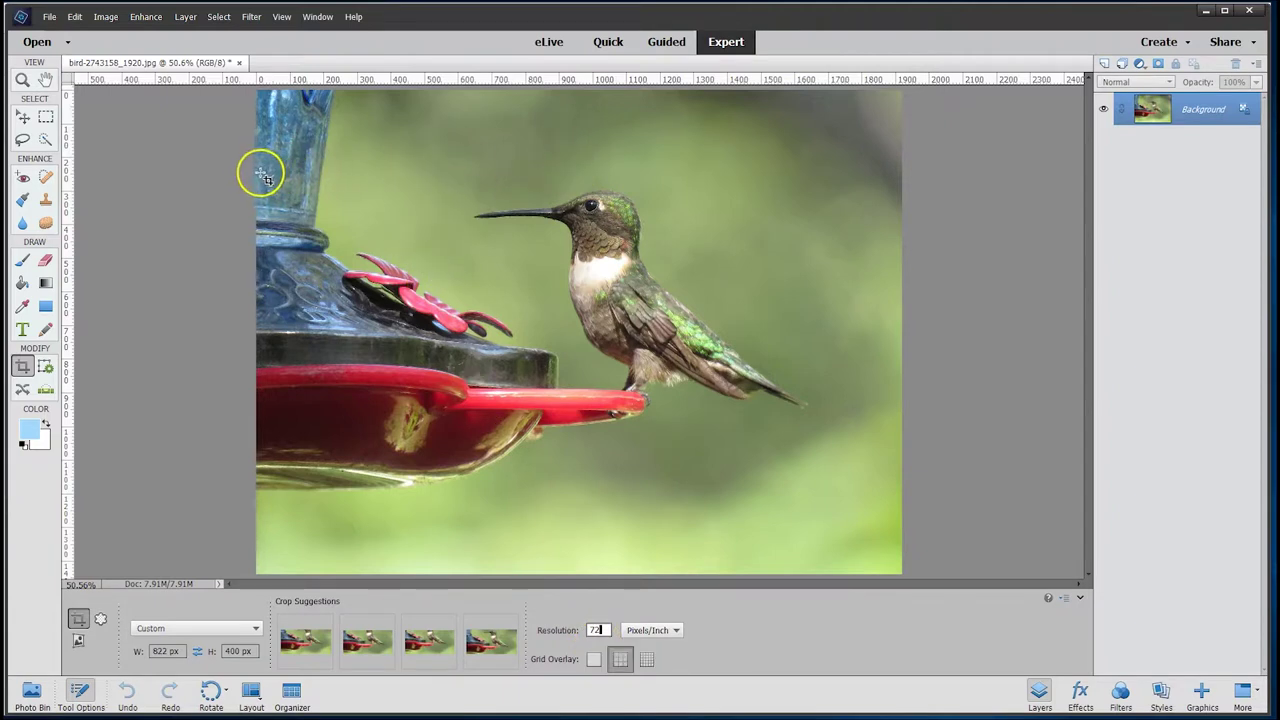
- Crop around the bird and red feeder, then view the result at actual pixels
{"action": "left_click_drag", "start_coordinate": [266, 175], "coordinate": [895, 486]}
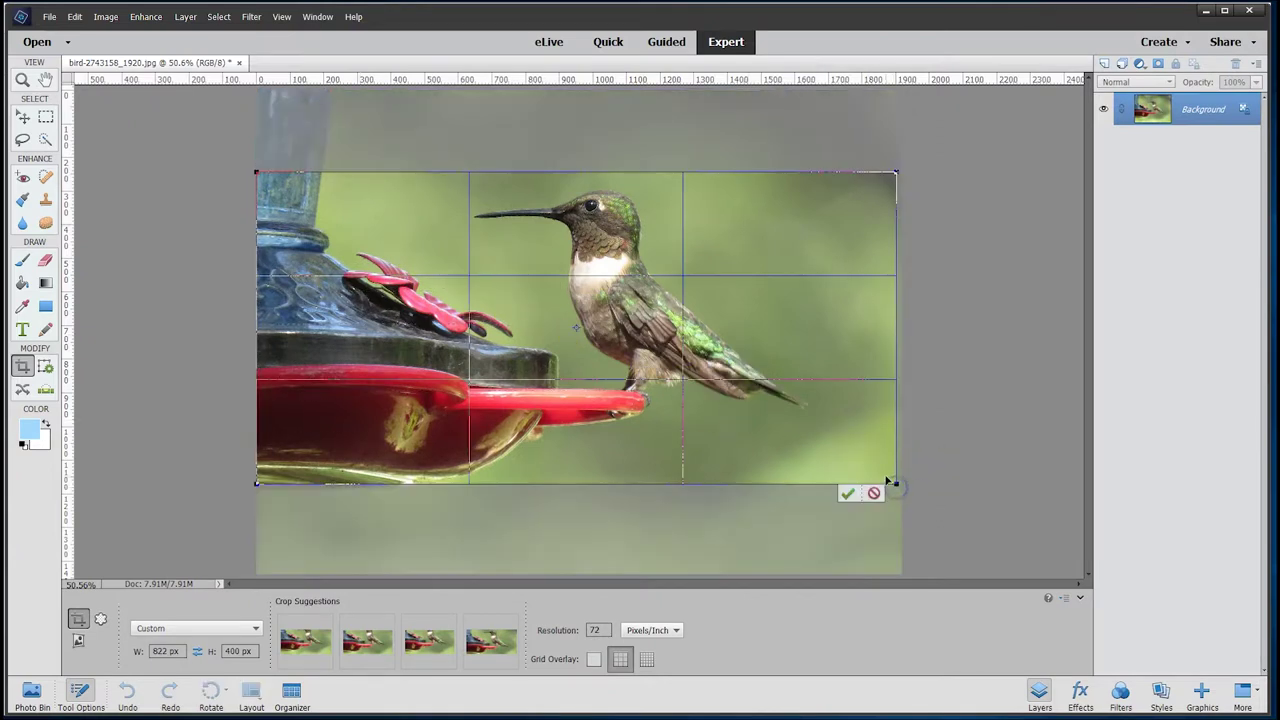
{"action": "left_click_drag", "start_coordinate": [674, 425], "coordinate": [672, 405]}
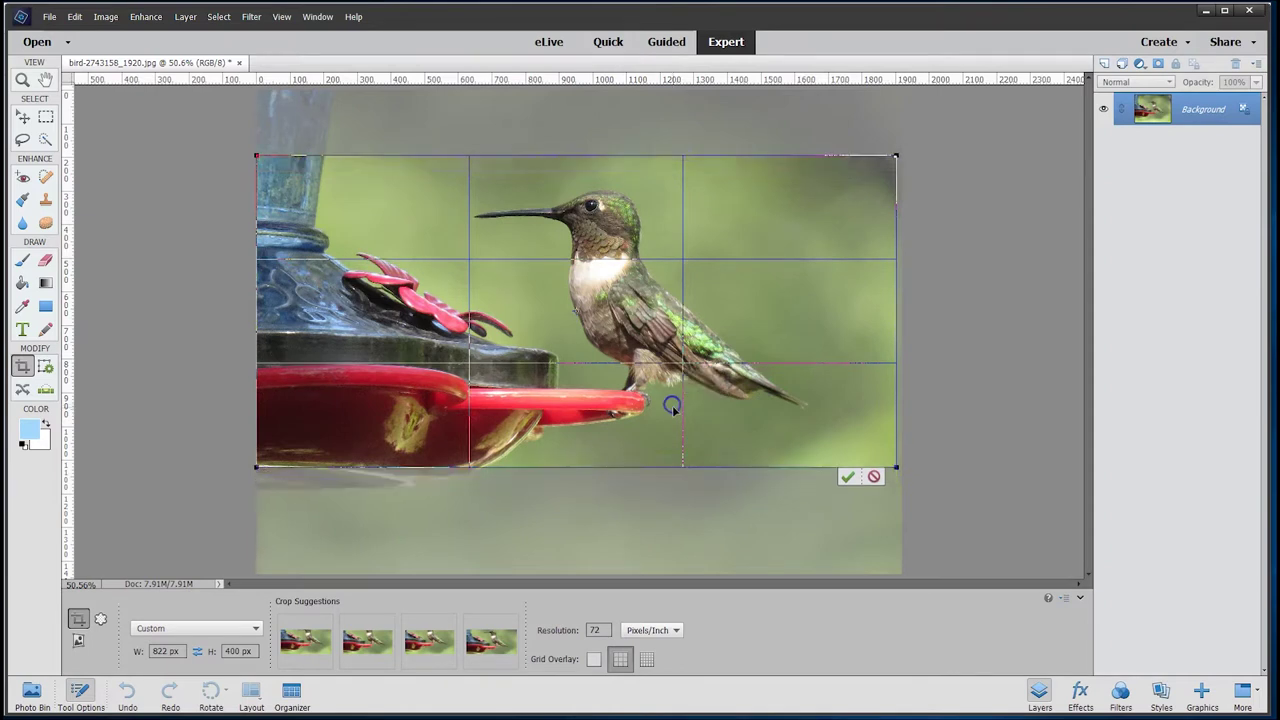
{"action": "left_click", "coordinate": [847, 479]}
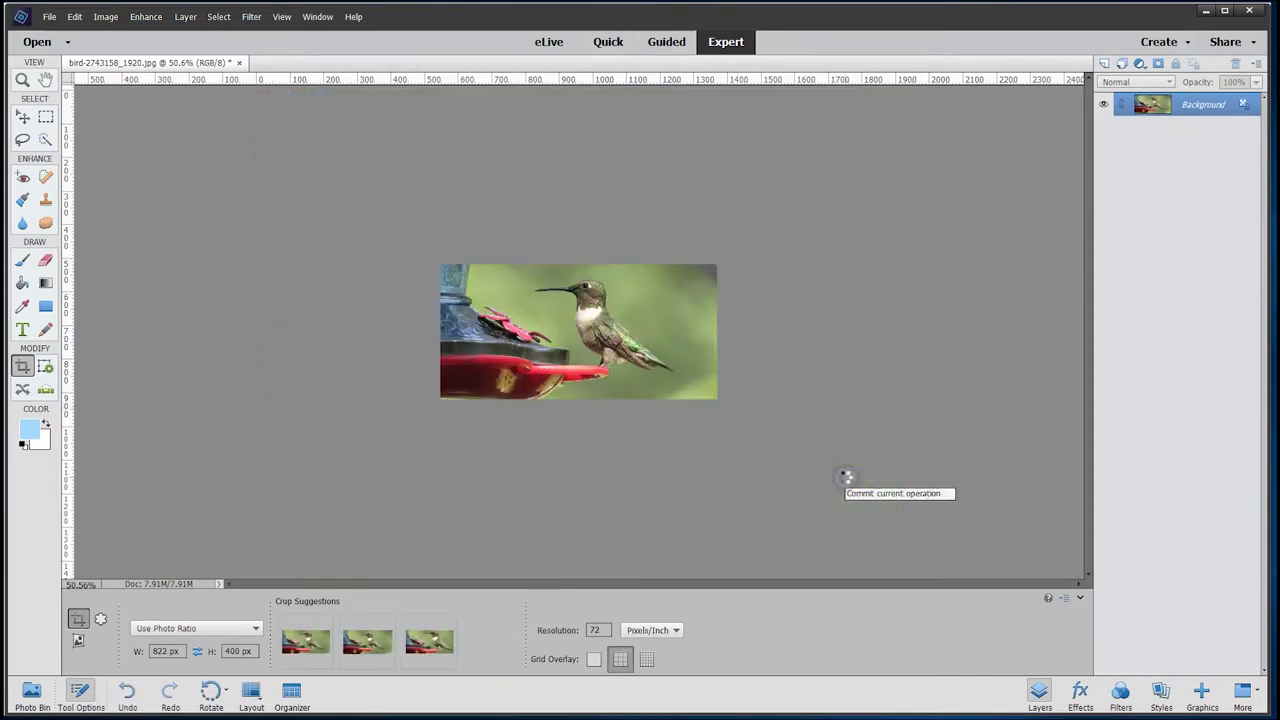
{"action": "left_click", "coordinate": [283, 16]}
{"action": "left_click", "coordinate": [298, 88]}
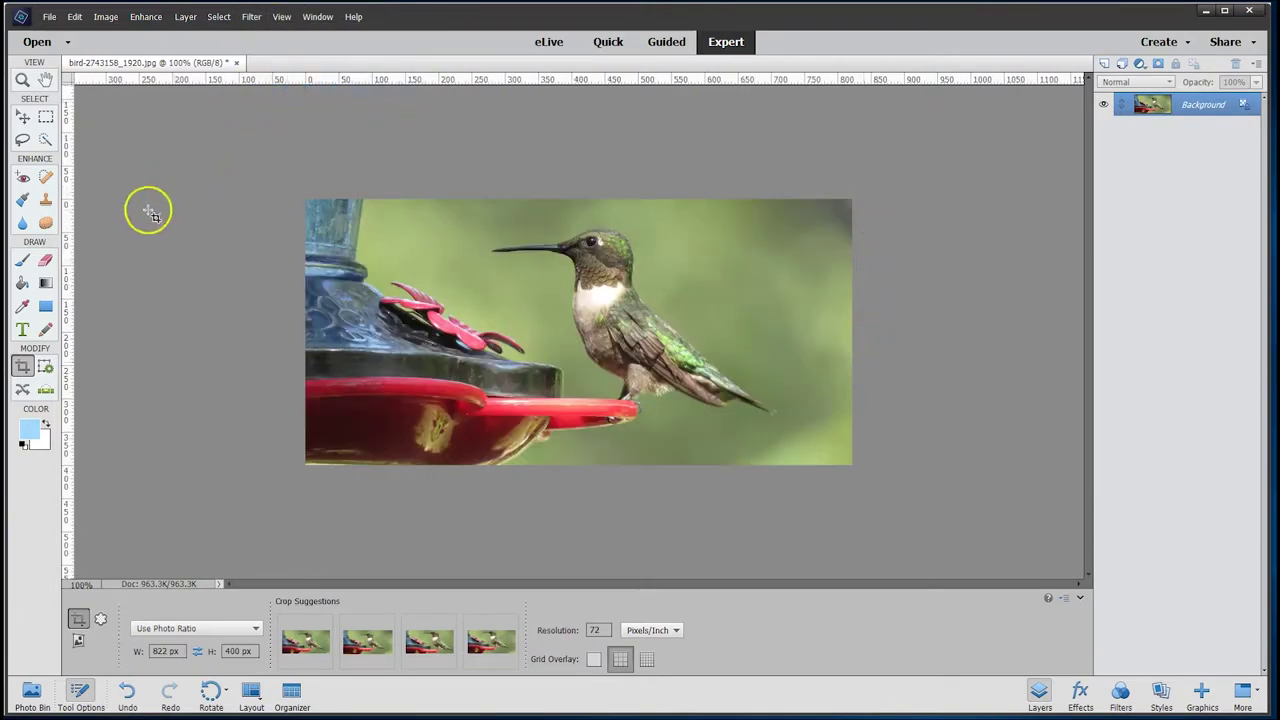
- Save the cropped photo as page-ruler-melvin-barnett-banner-01
{"action": "left_click", "coordinate": [50, 17]}
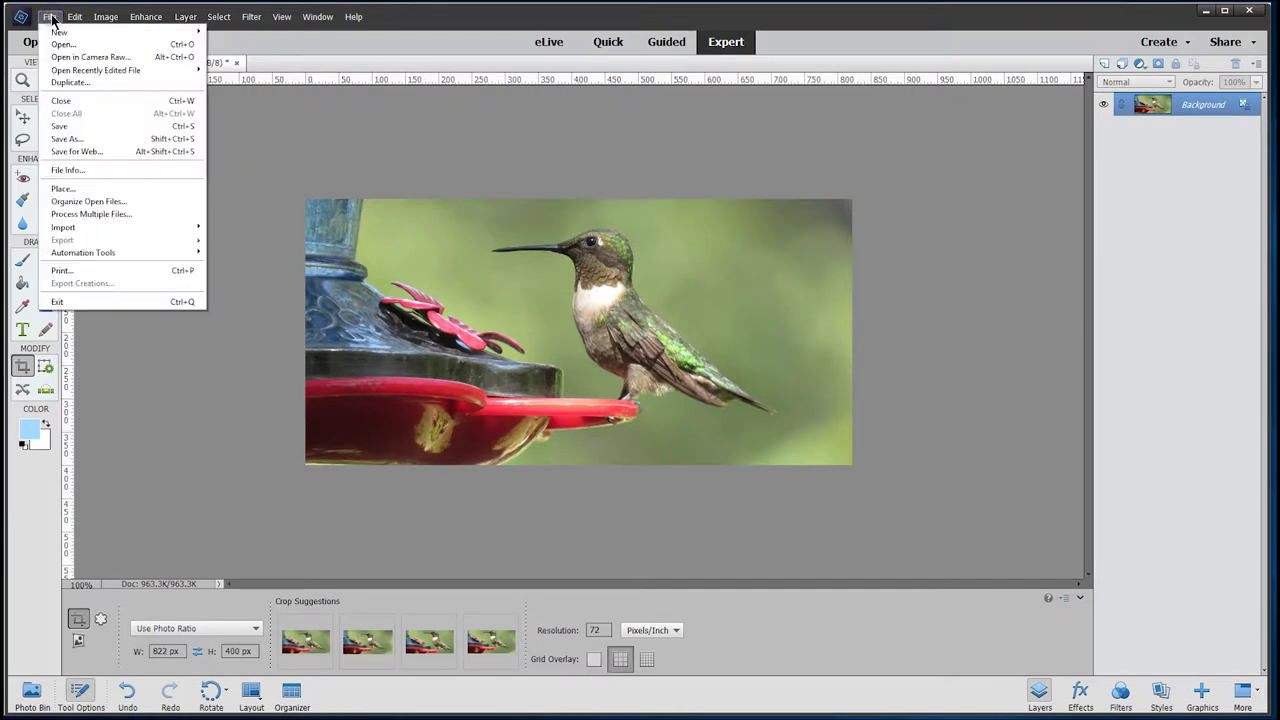
{"action": "left_click", "coordinate": [59, 138]}
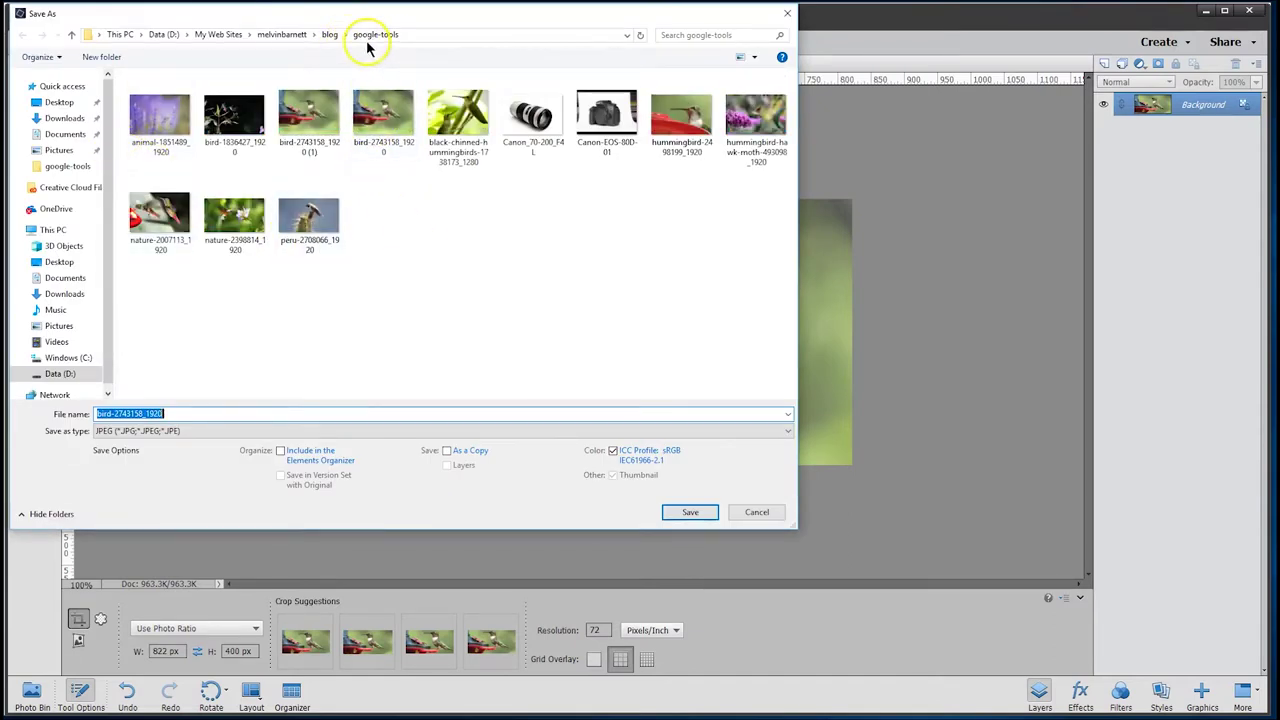
{"action": "left_click", "coordinate": [168, 413]}
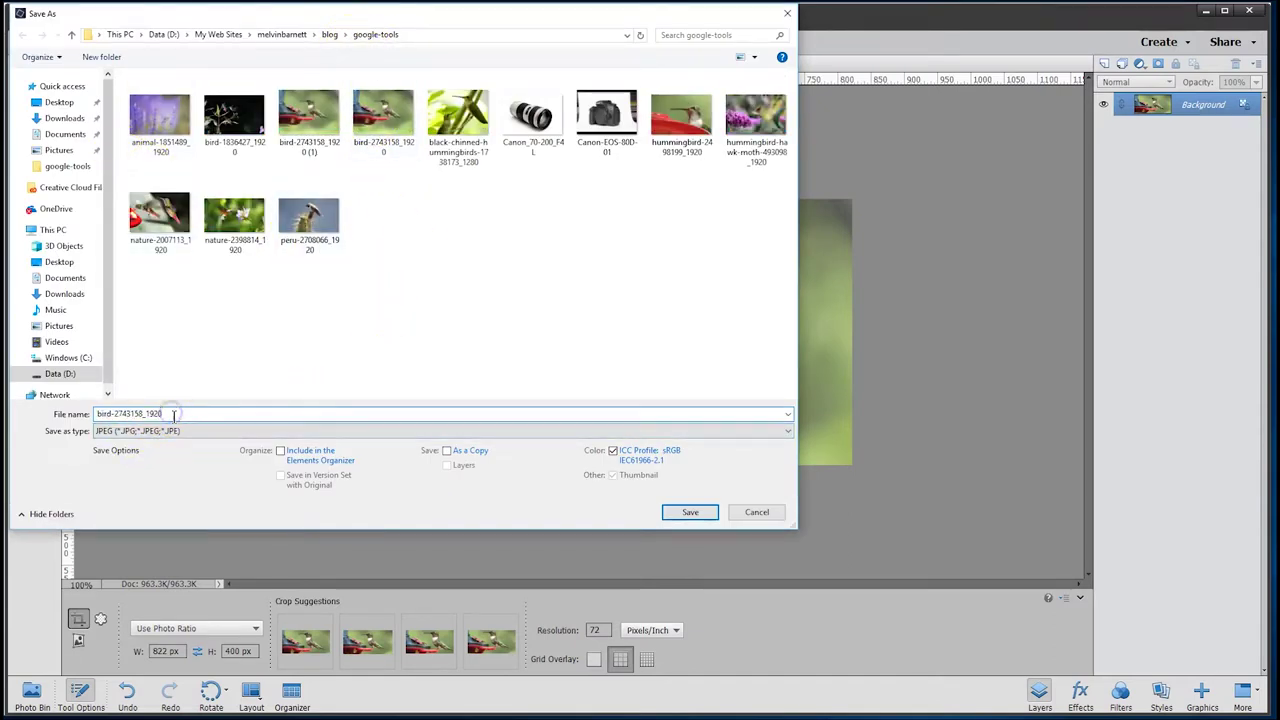
{"action": "left_click_drag", "start_coordinate": [173, 415], "coordinate": [76, 420]}
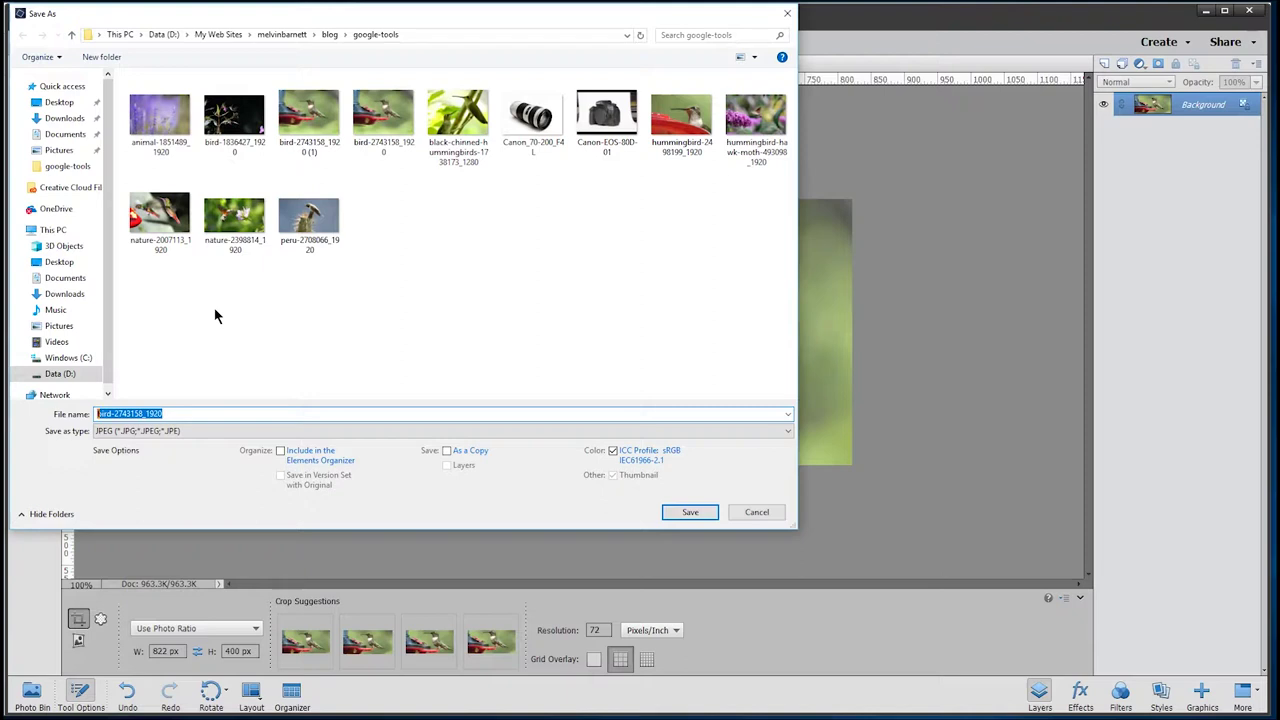
{"action": "type", "text": "page-ruler-melvin-barnett-banner-01"}
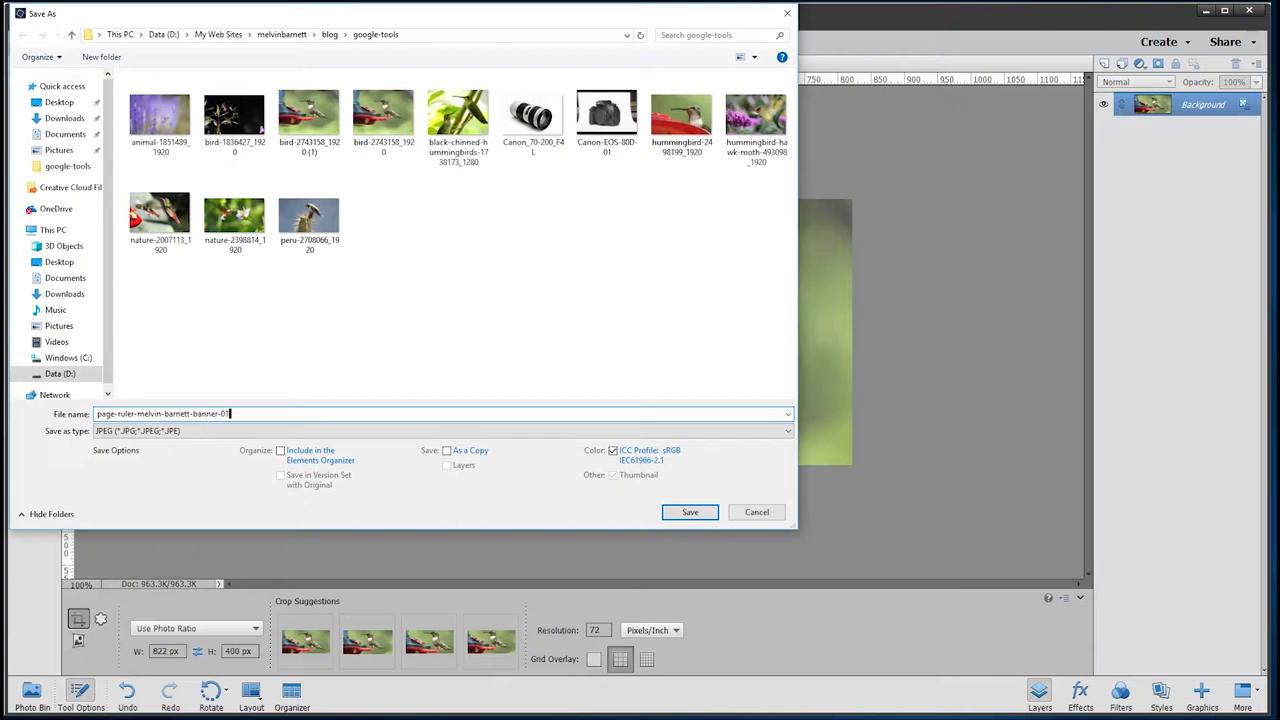
{"action": "left_click", "coordinate": [681, 513]}
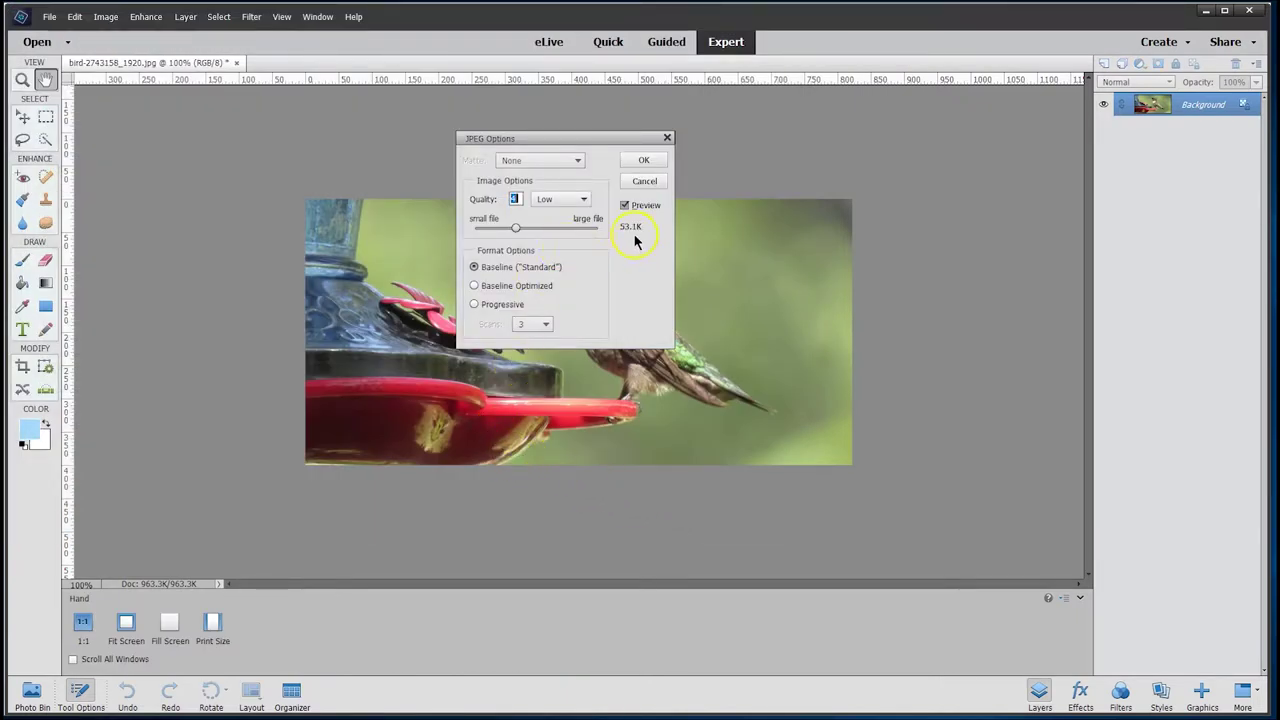
- Set the JPEG quality to 4 (Low) and finish saving
{"action": "left_click_drag", "start_coordinate": [516, 230], "coordinate": [660, 234]}
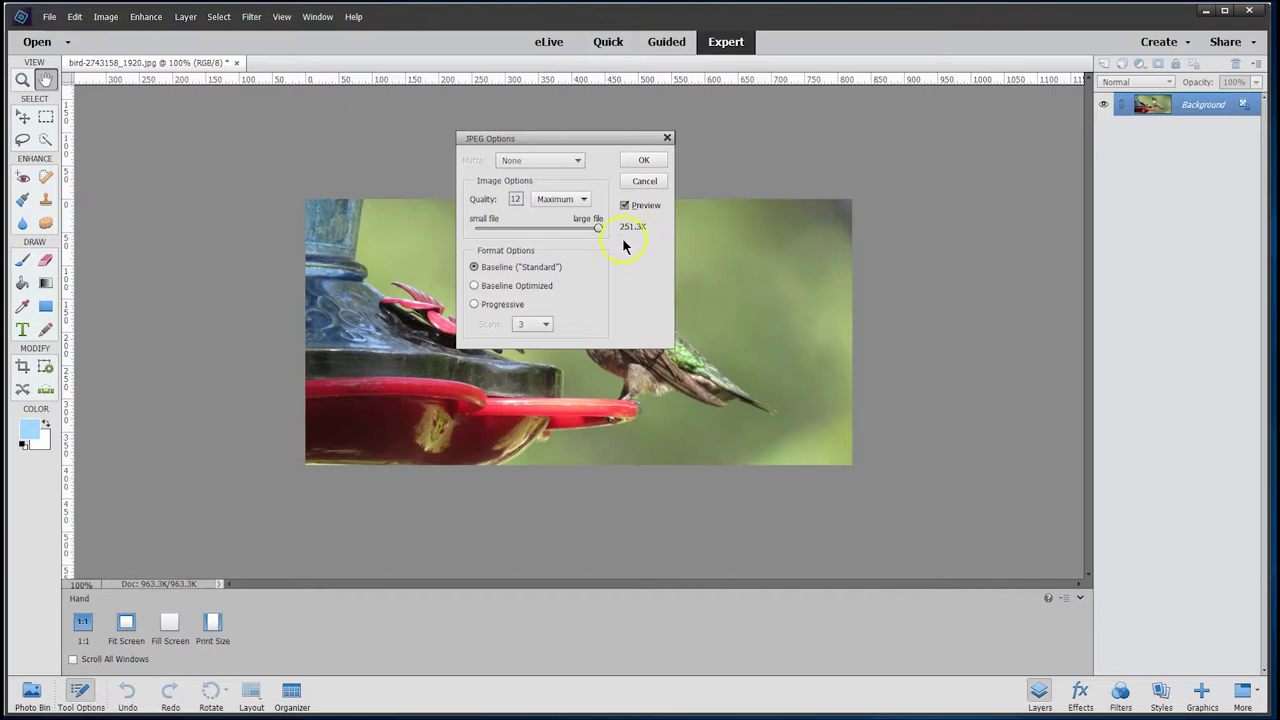
{"action": "left_click_drag", "start_coordinate": [599, 229], "coordinate": [514, 250]}
{"action": "left_click", "coordinate": [644, 161]}
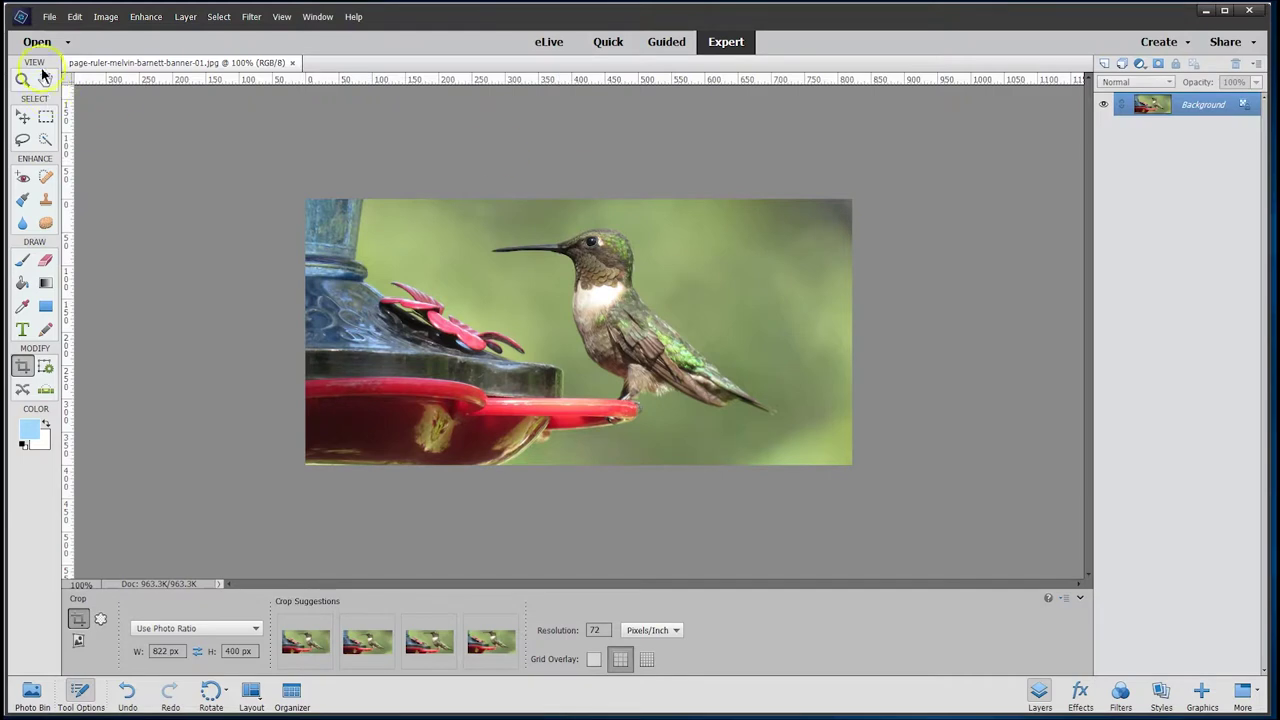
- Undo the crop to restore the full photo and fit it on screen
{"action": "left_click", "coordinate": [55, 16]}
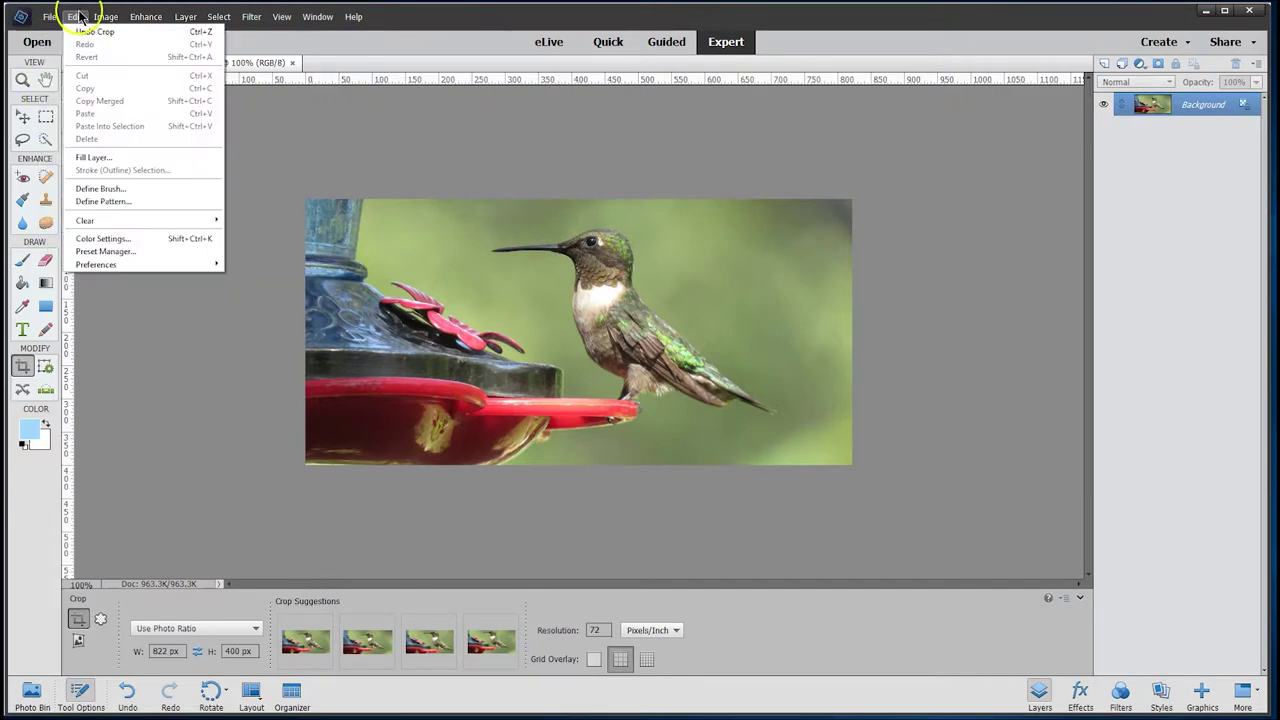
{"action": "left_click", "coordinate": [85, 30]}
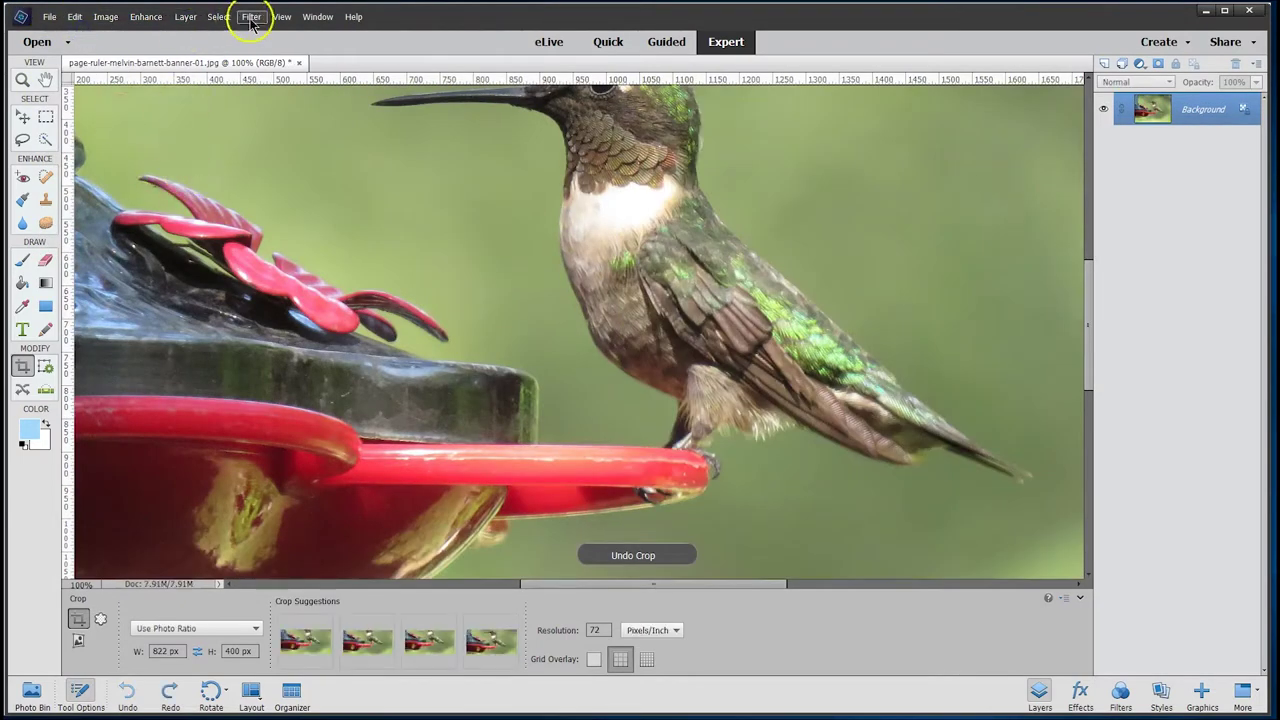
{"action": "left_click", "coordinate": [282, 16]}
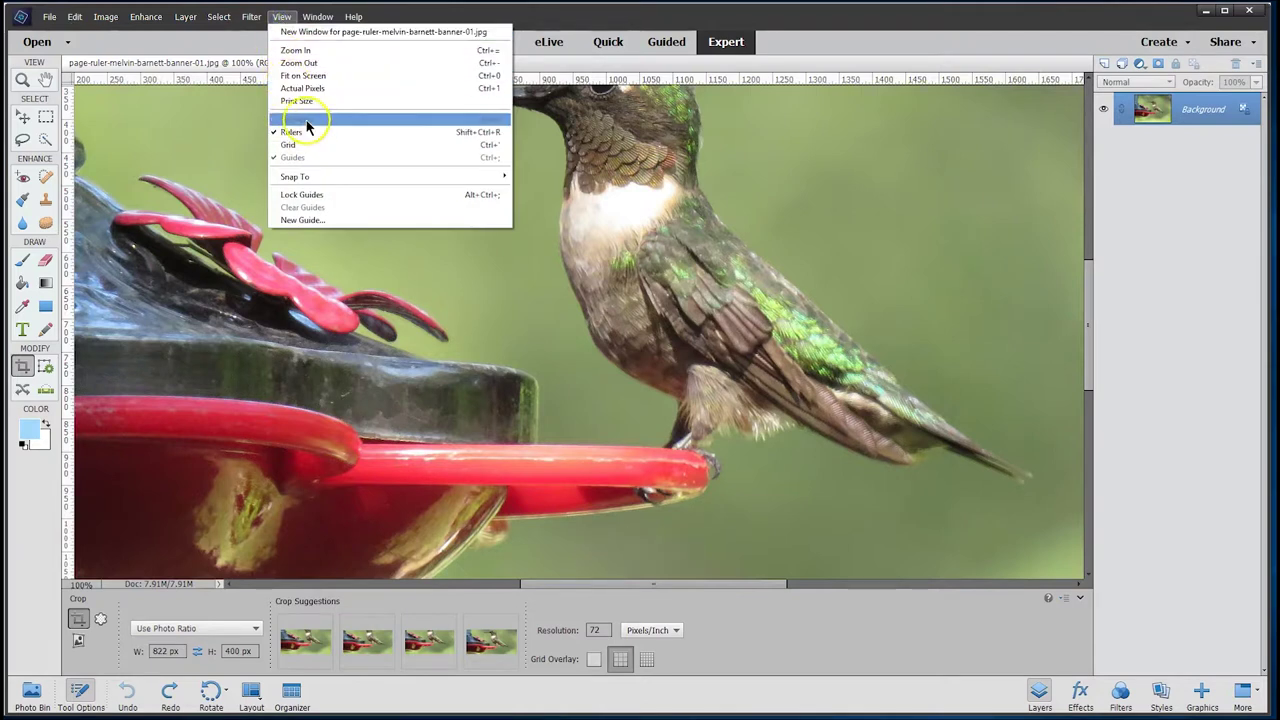
{"action": "left_click", "coordinate": [291, 75]}
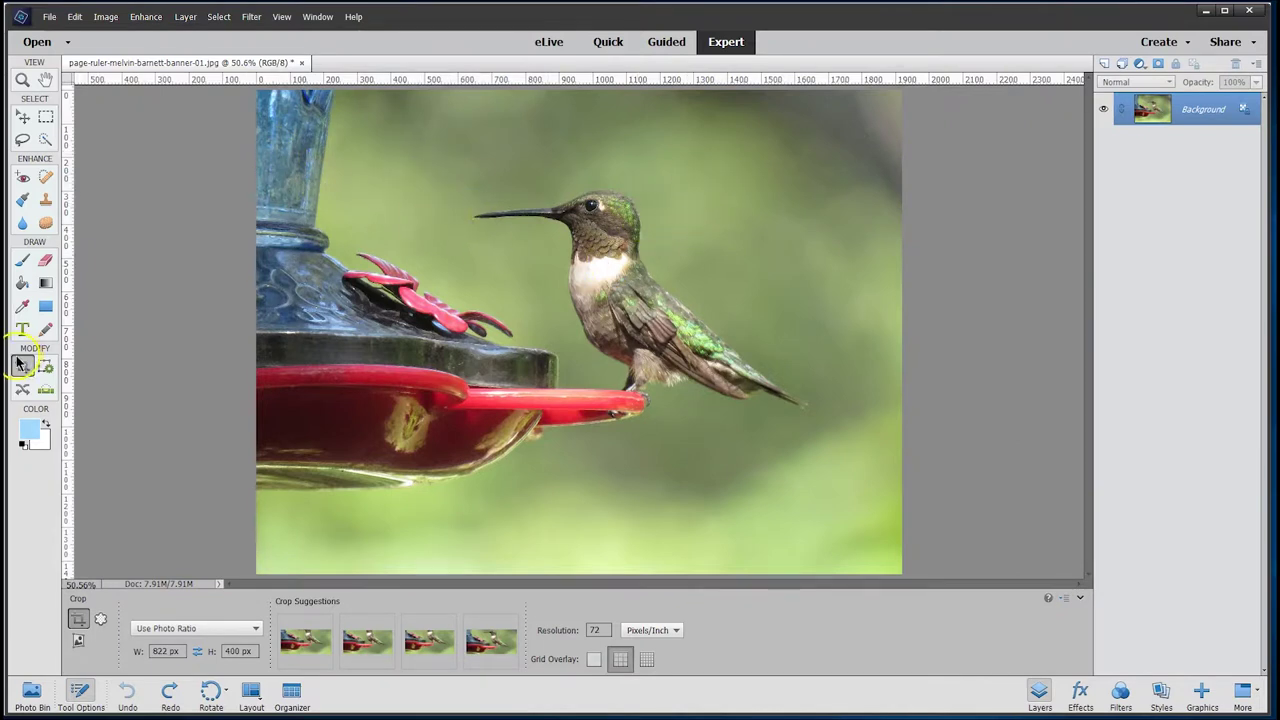
- Set the crop size to 400 px wide by 300 px high
{"action": "double_click", "coordinate": [155, 651]}
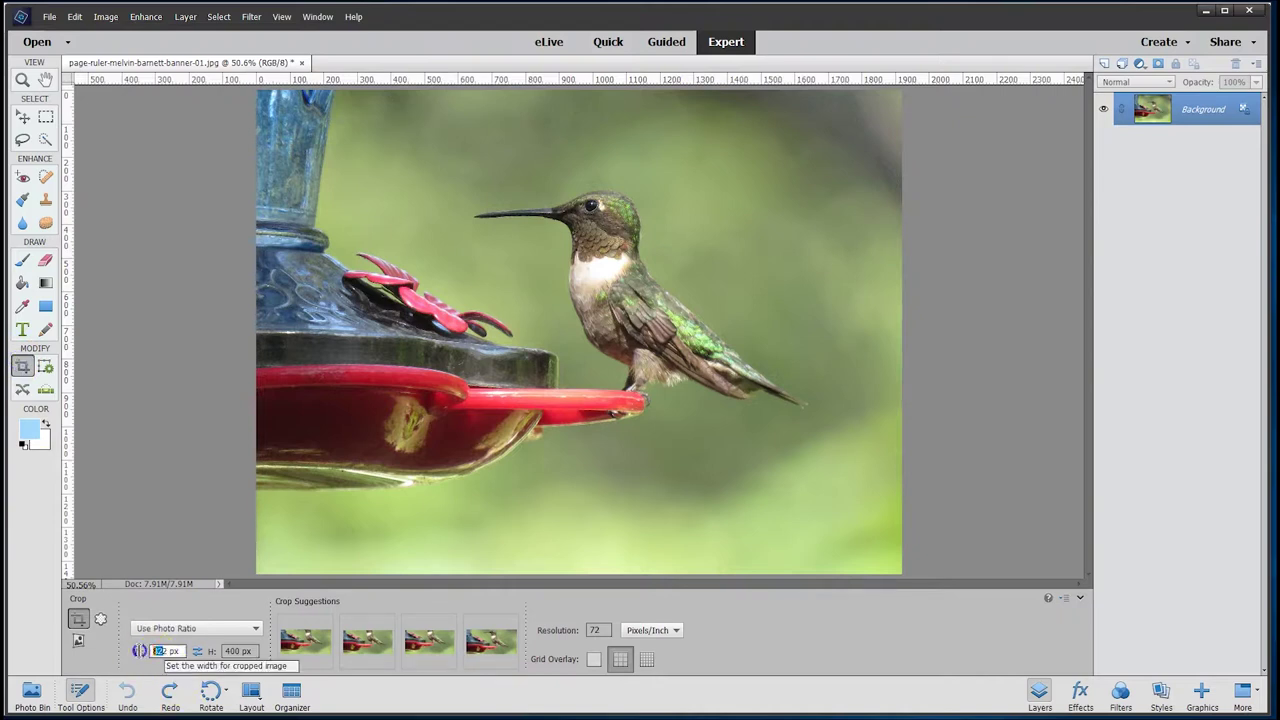
{"action": "left_click", "coordinate": [165, 652]}
{"action": "double_click", "coordinate": [163, 651]}
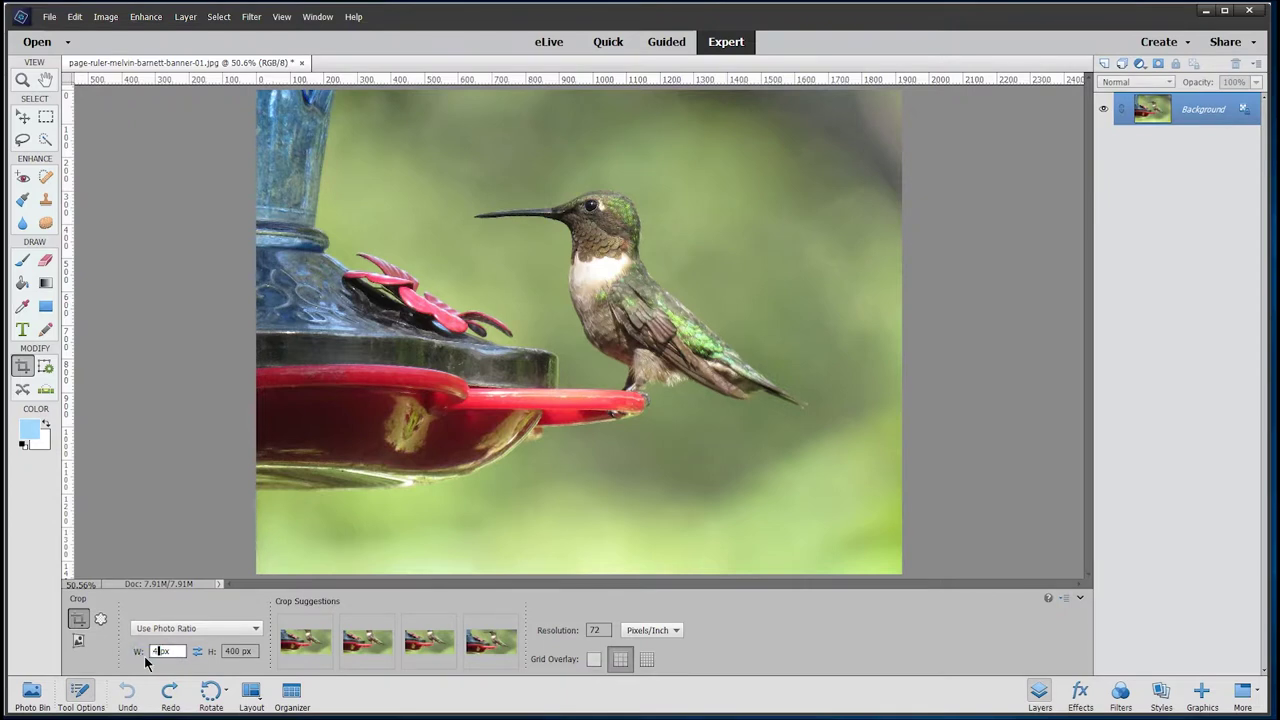
{"action": "left_click", "coordinate": [200, 654]}
{"action": "left_click", "coordinate": [226, 651]}
{"action": "double_click", "coordinate": [234, 651]}
{"action": "type", "text": "300"}
{"action": "left_click", "coordinate": [232, 651]}
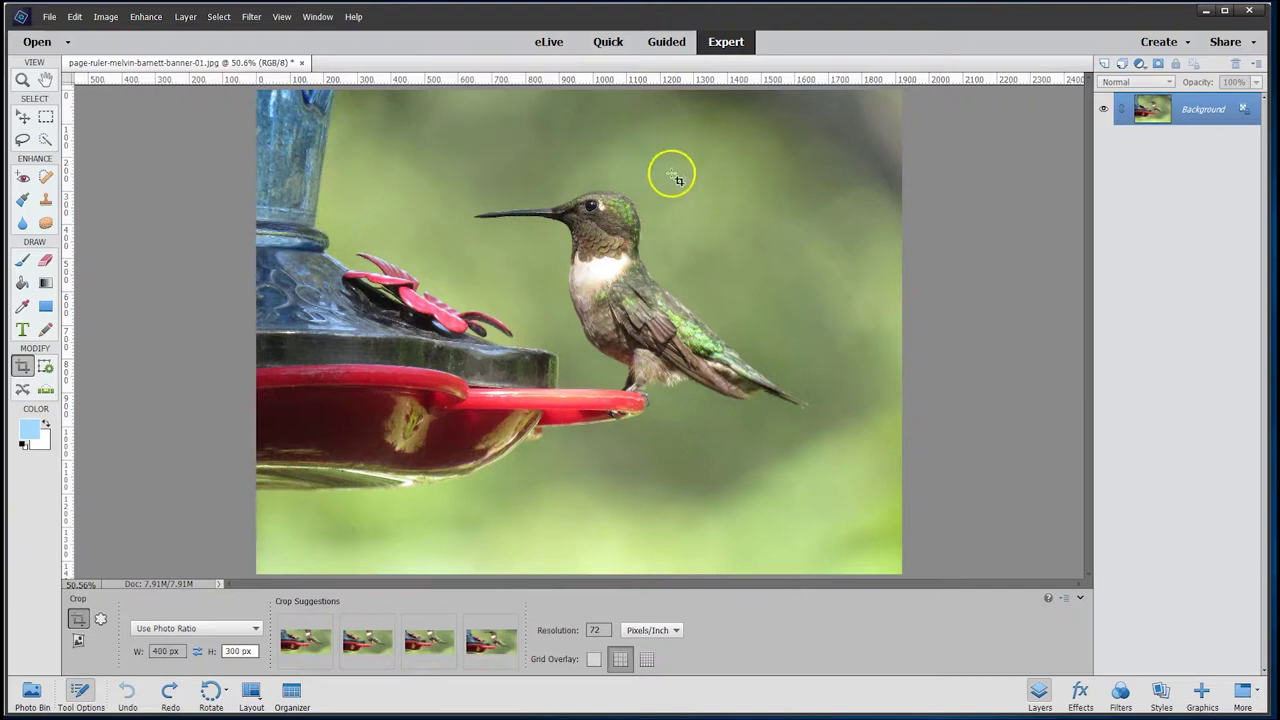
- Crop around the hummingbird and feeder, then view it at actual pixels
{"action": "mouse_move", "coordinate": [806, 144]}
{"action": "left_mouse_down"}
{"action": "mouse_move", "coordinate": [697, 258]}
{"action": "mouse_move", "coordinate": [352, 503]}
{"action": "mouse_move", "coordinate": [368, 503]}
{"action": "left_mouse_up"}
{"action": "mouse_move", "coordinate": [491, 374]}
{"action": "left_mouse_down"}
{"action": "mouse_move", "coordinate": [516, 389]}
{"action": "mouse_move", "coordinate": [518, 376]}
{"action": "left_mouse_up"}
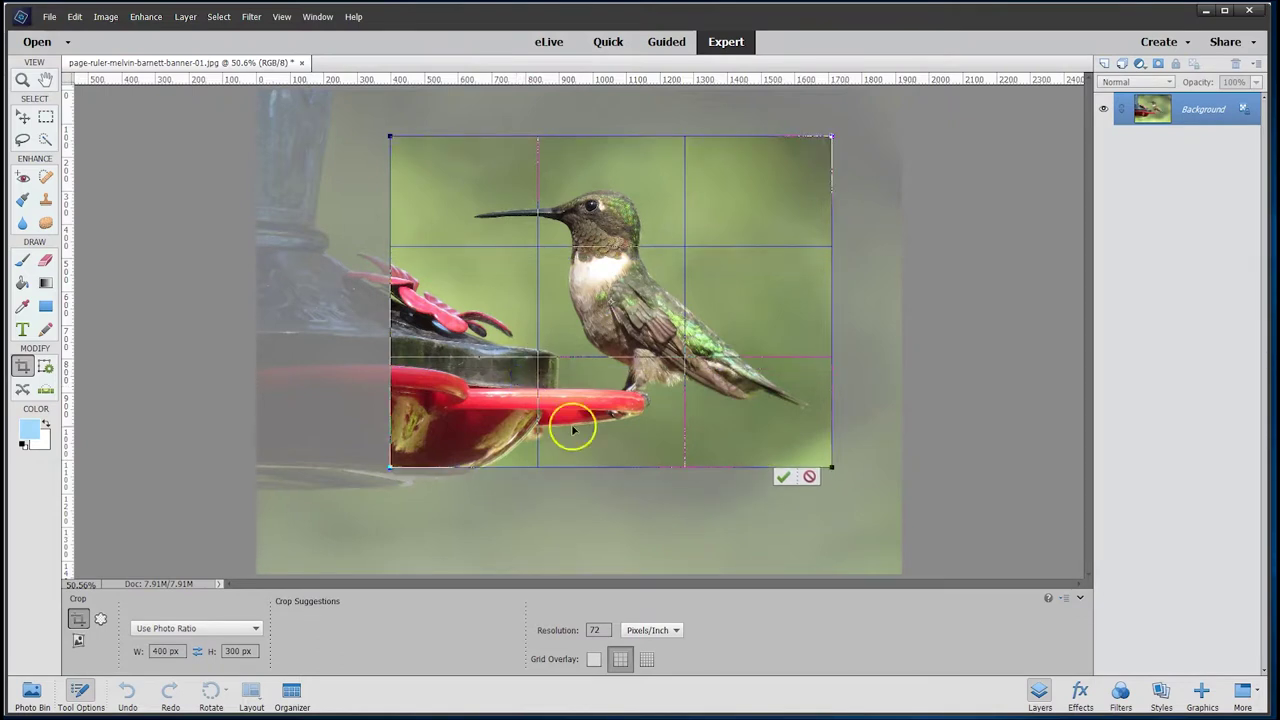
{"action": "left_click_drag", "start_coordinate": [390, 466], "coordinate": [372, 481]}
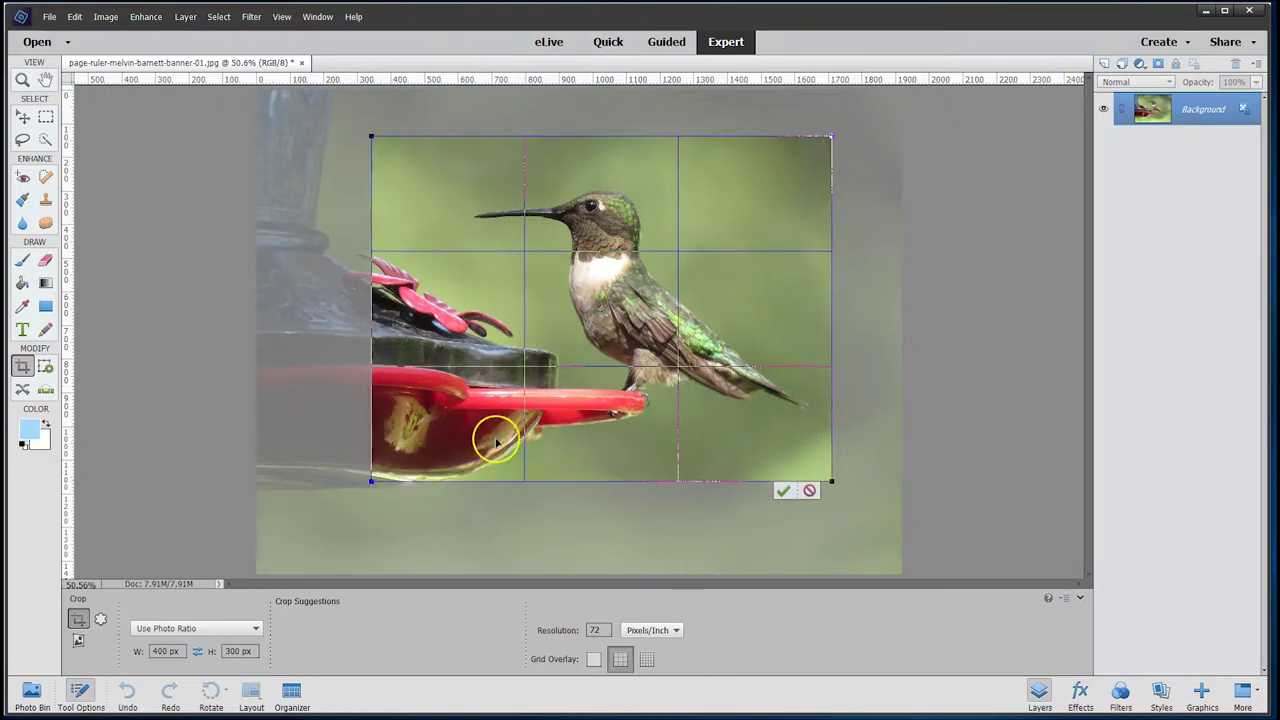
{"action": "left_click", "coordinate": [782, 492]}
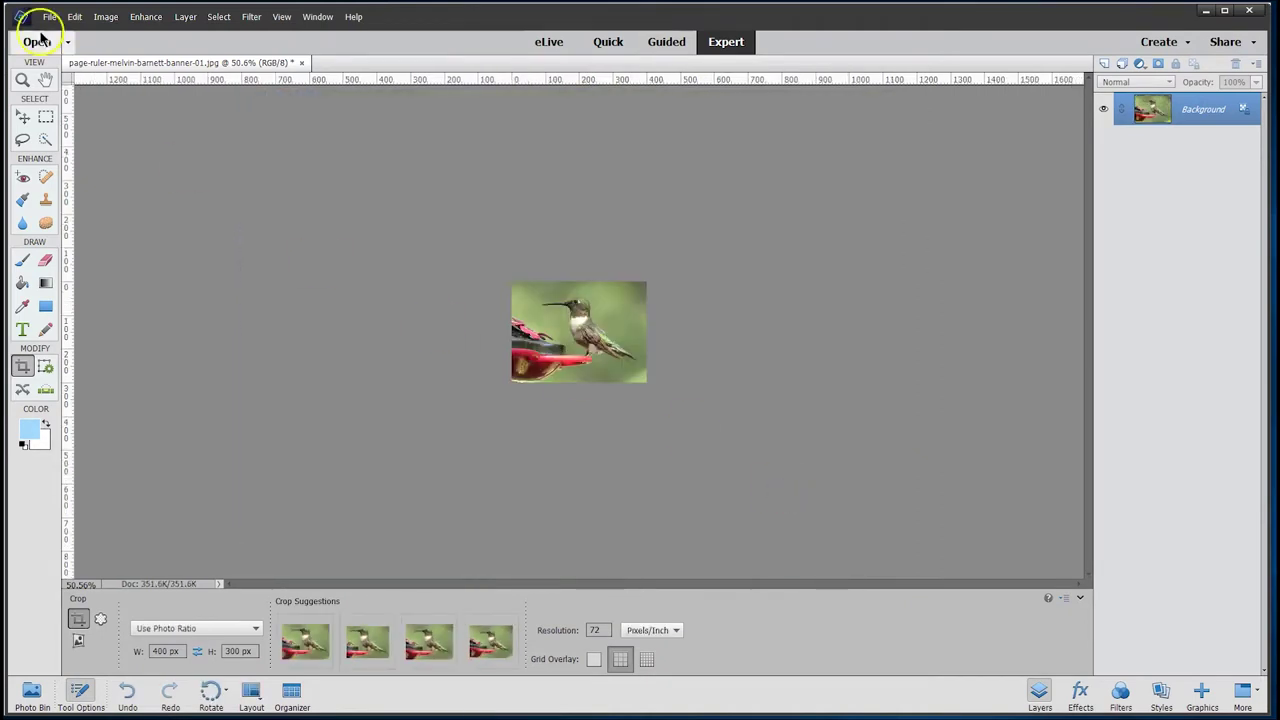
{"action": "left_click", "coordinate": [281, 16]}
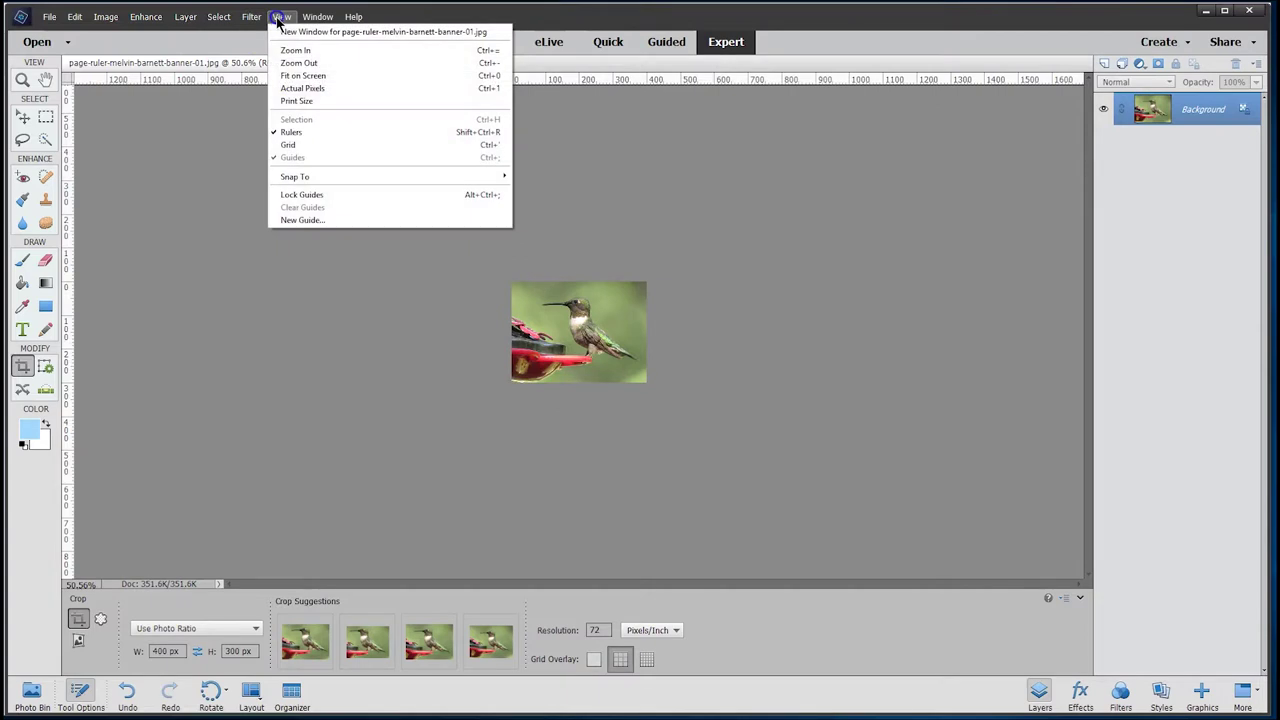
{"action": "left_click", "coordinate": [312, 88]}
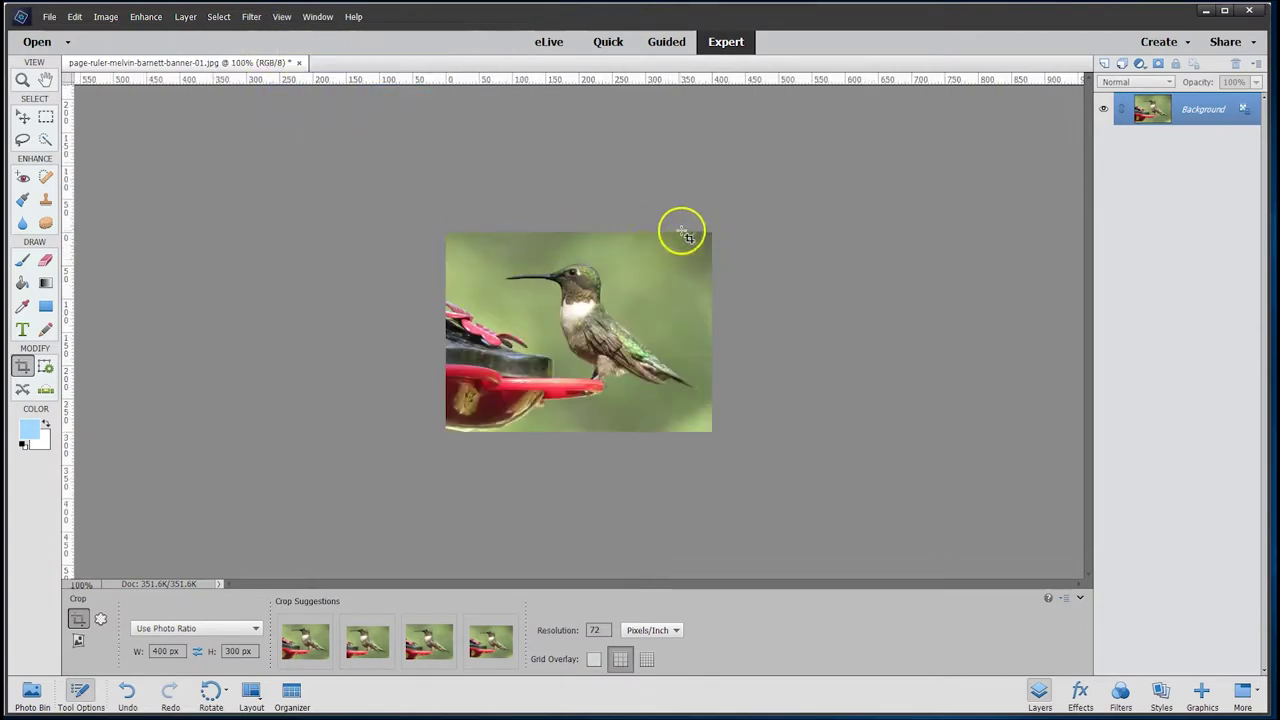
{"action": "left_click", "coordinate": [48, 16]}
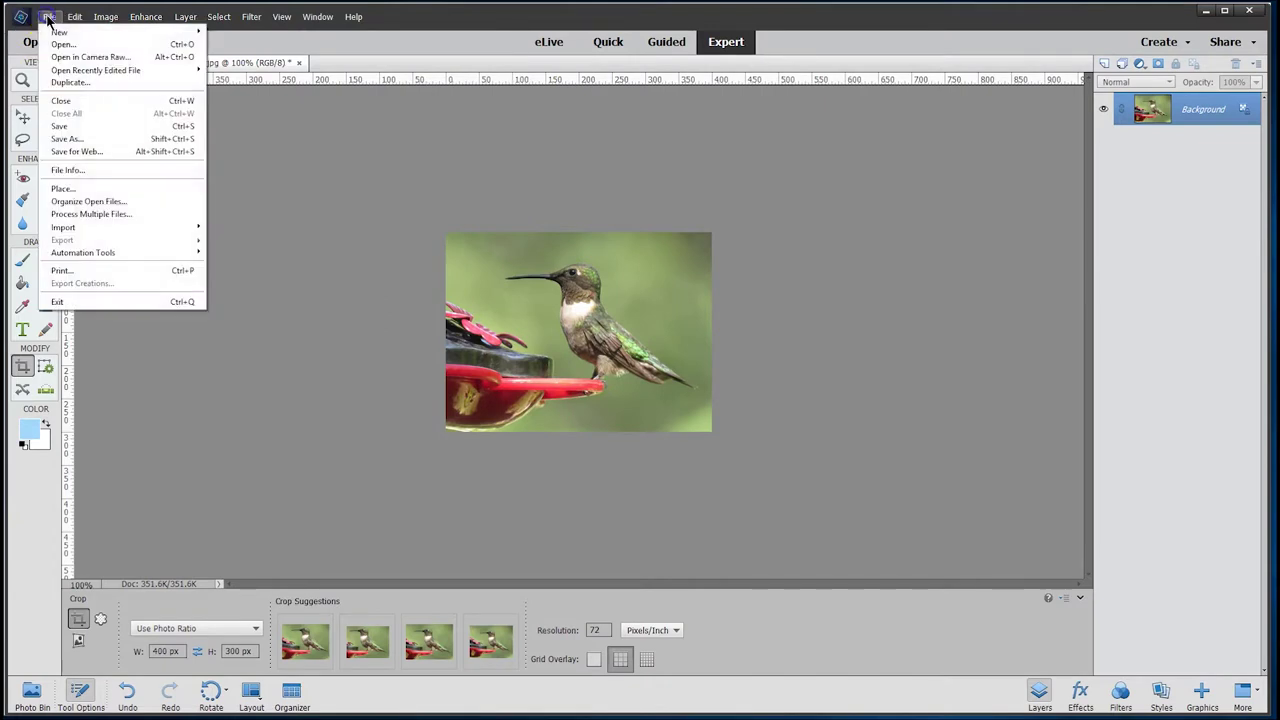
{"action": "left_click", "coordinate": [60, 138]}
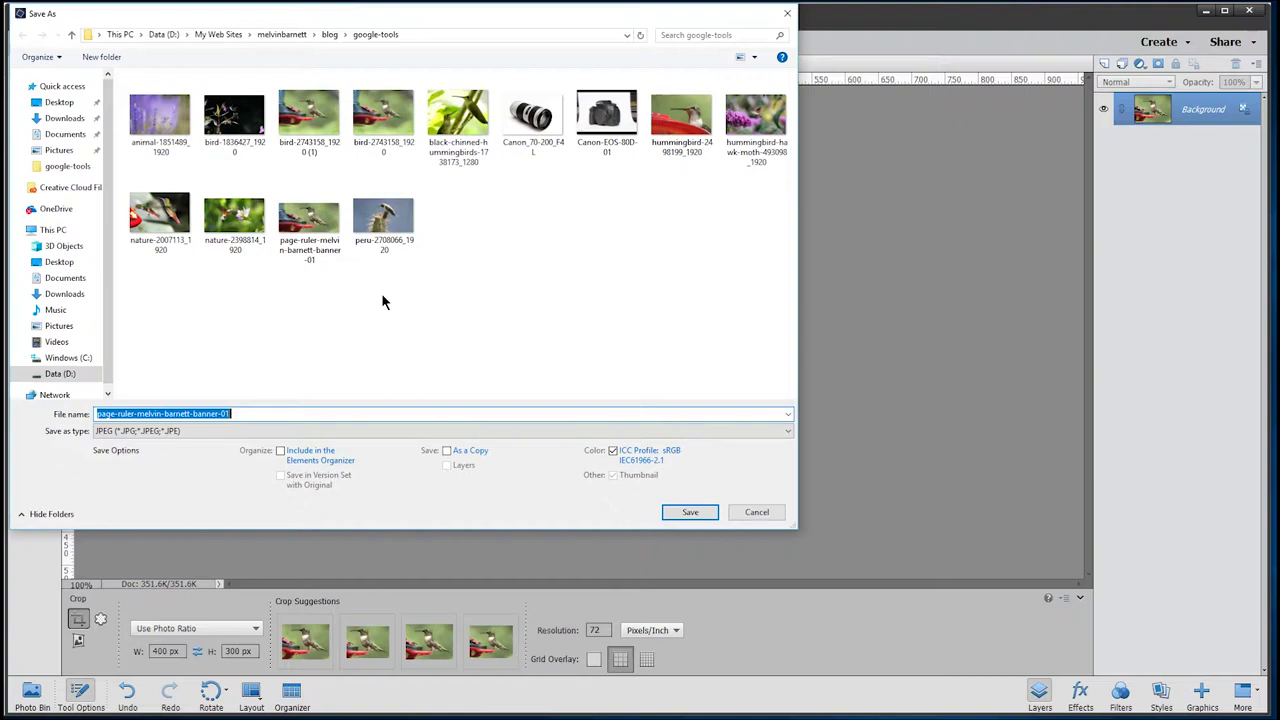
{"action": "left_click", "coordinate": [313, 213]}
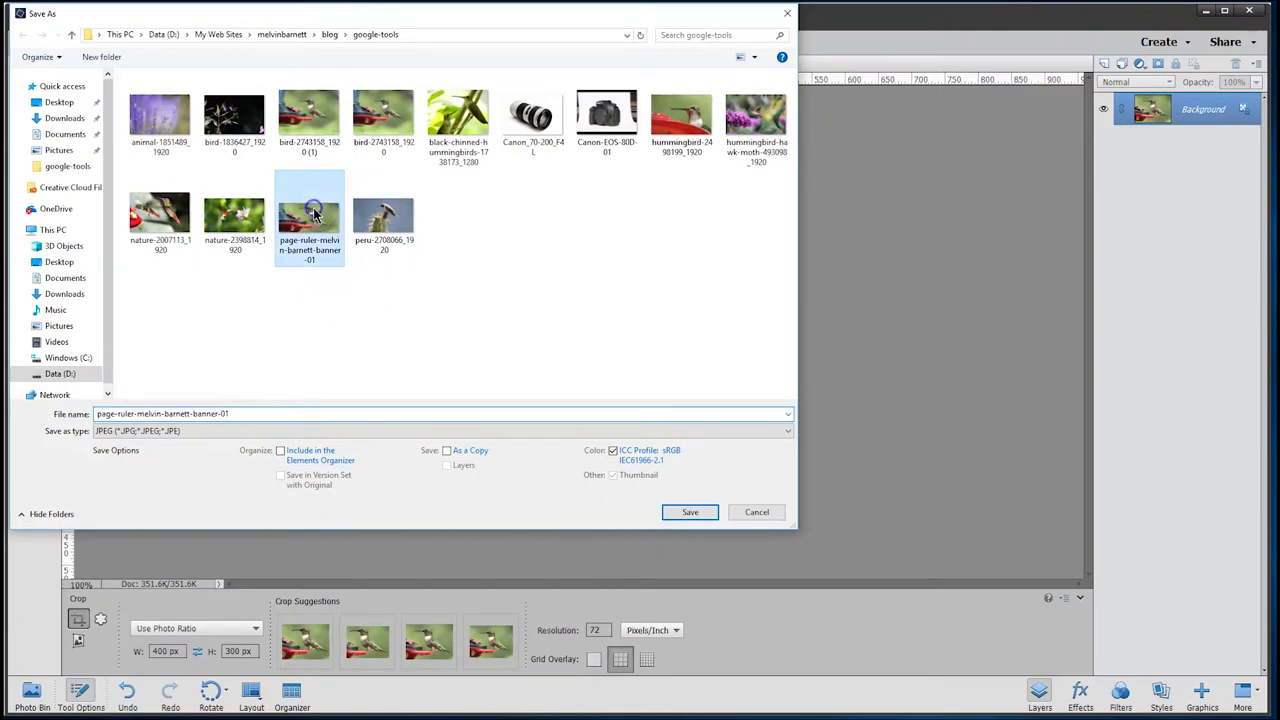
{"action": "left_click", "coordinate": [218, 413]}
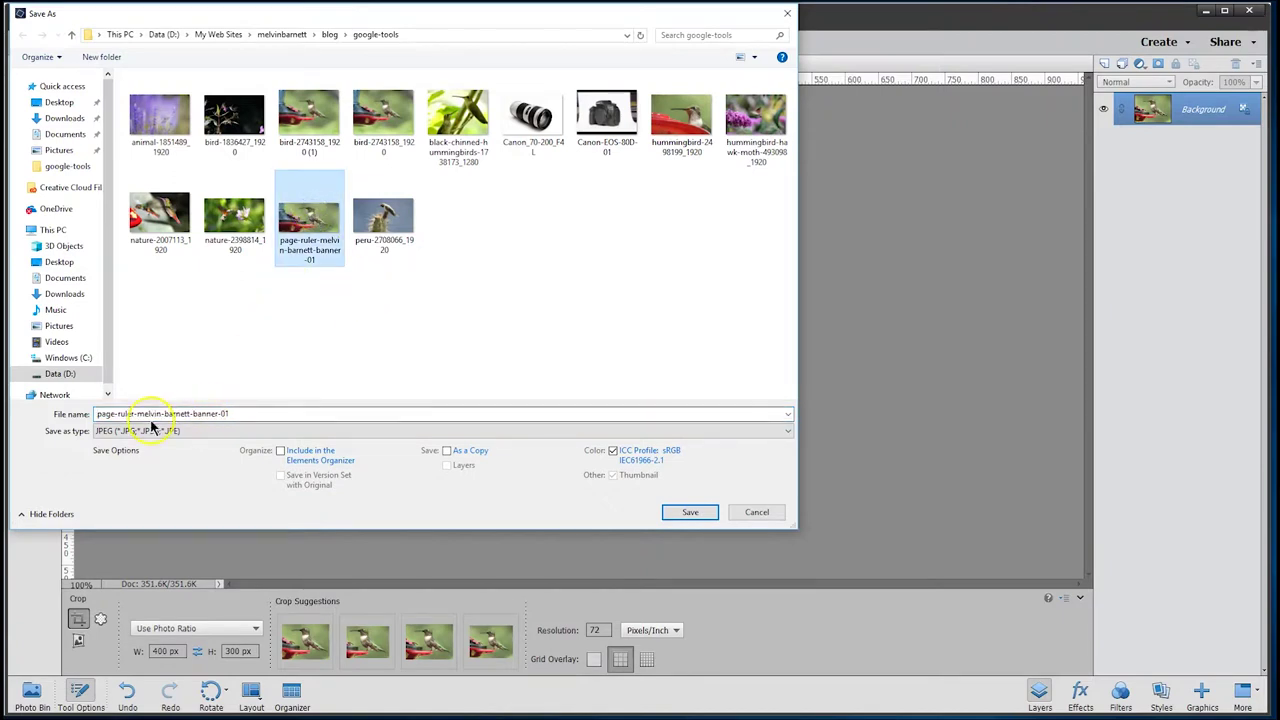
{"action": "double_click", "coordinate": [220, 413]}
{"action": "double_click", "coordinate": [220, 413]}
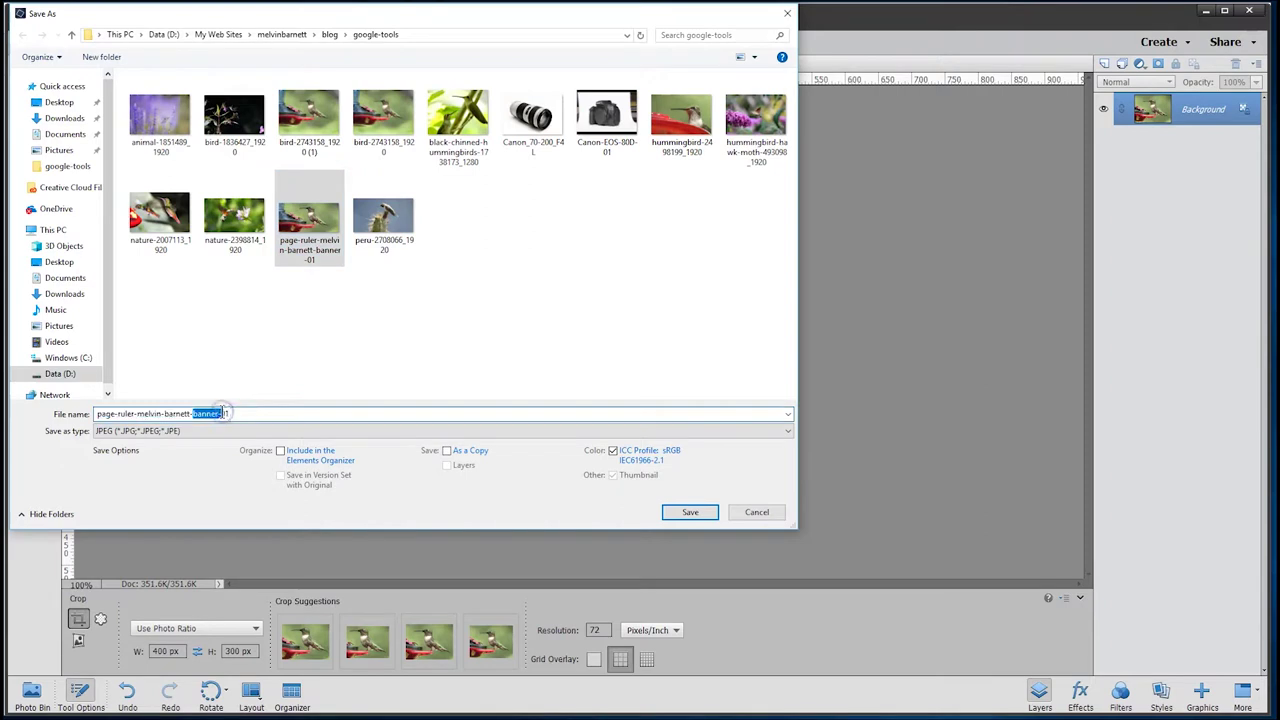
{"action": "left_click", "coordinate": [195, 413]}
{"action": "left_click_drag", "start_coordinate": [195, 413], "coordinate": [246, 403]}
{"action": "type", "text": "40px"}
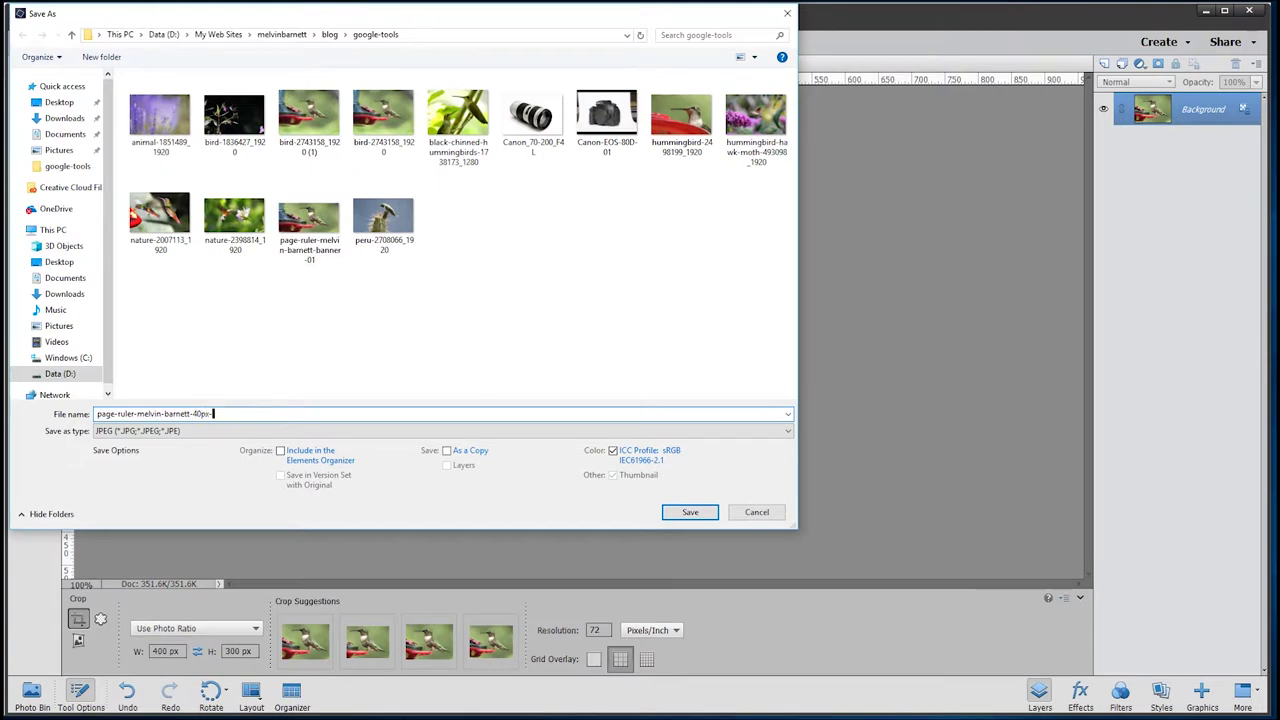
{"action": "type", "text": "-01"}
{"action": "left_click", "coordinate": [688, 513]}
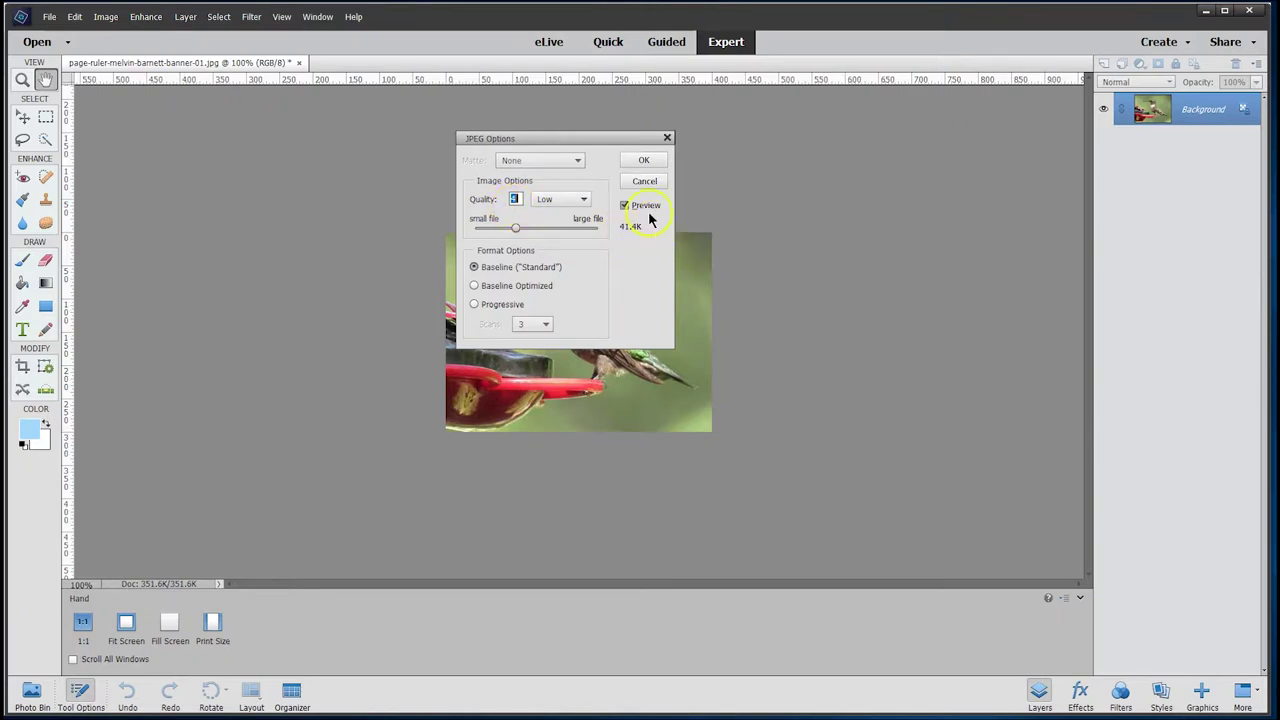
{"action": "left_click", "coordinate": [641, 162]}
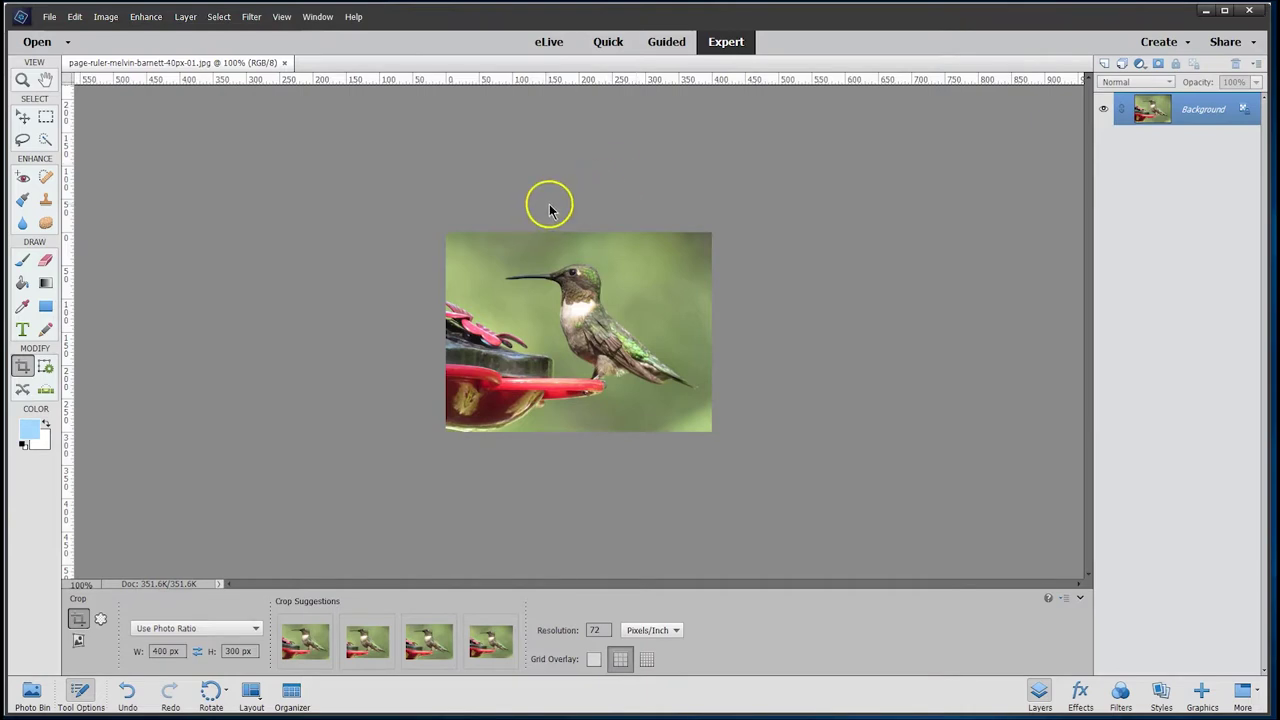
- Resize the hummingbird image to 256 × 192 pixels at 72 pixels per inch
{"action": "left_click", "coordinate": [105, 18]}
{"action": "mouse_move", "coordinate": [113, 95]}
{"action": "left_click", "coordinate": [230, 100]}
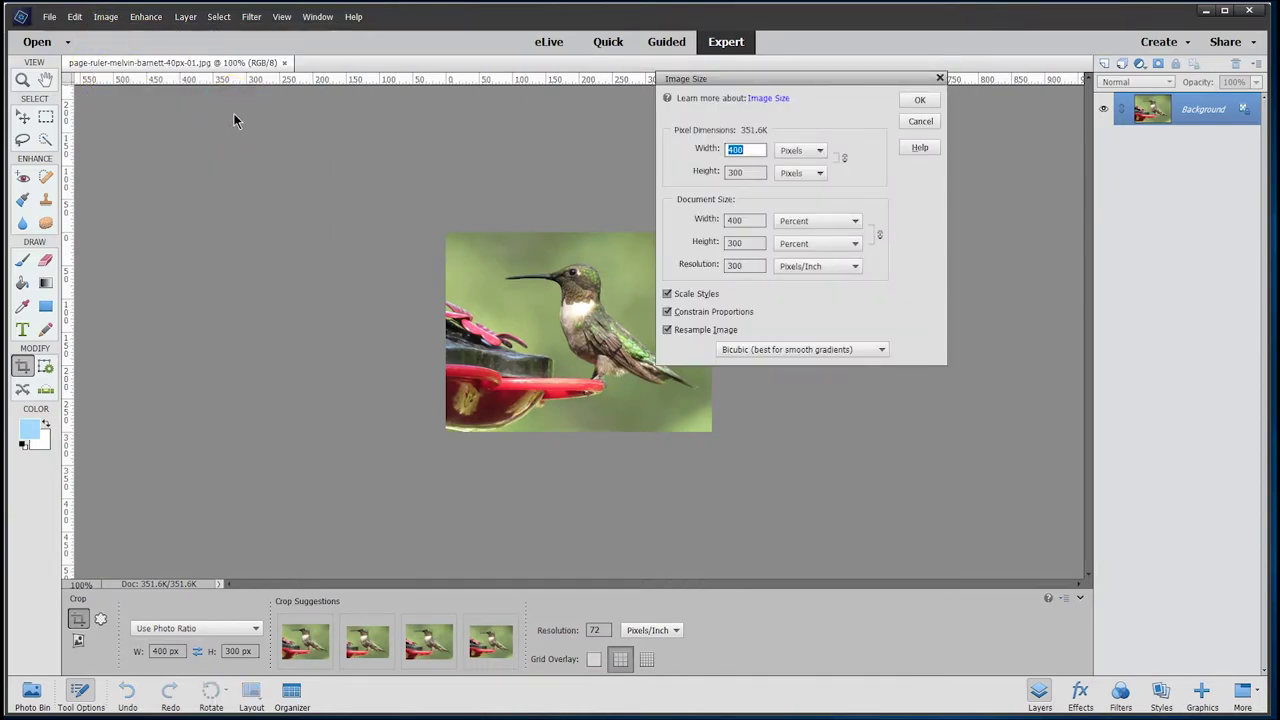
{"action": "double_click", "coordinate": [752, 148]}
{"action": "type", "text": "25"}
{"action": "key", "text": "BackSpace"}
{"action": "double_click", "coordinate": [737, 265]}
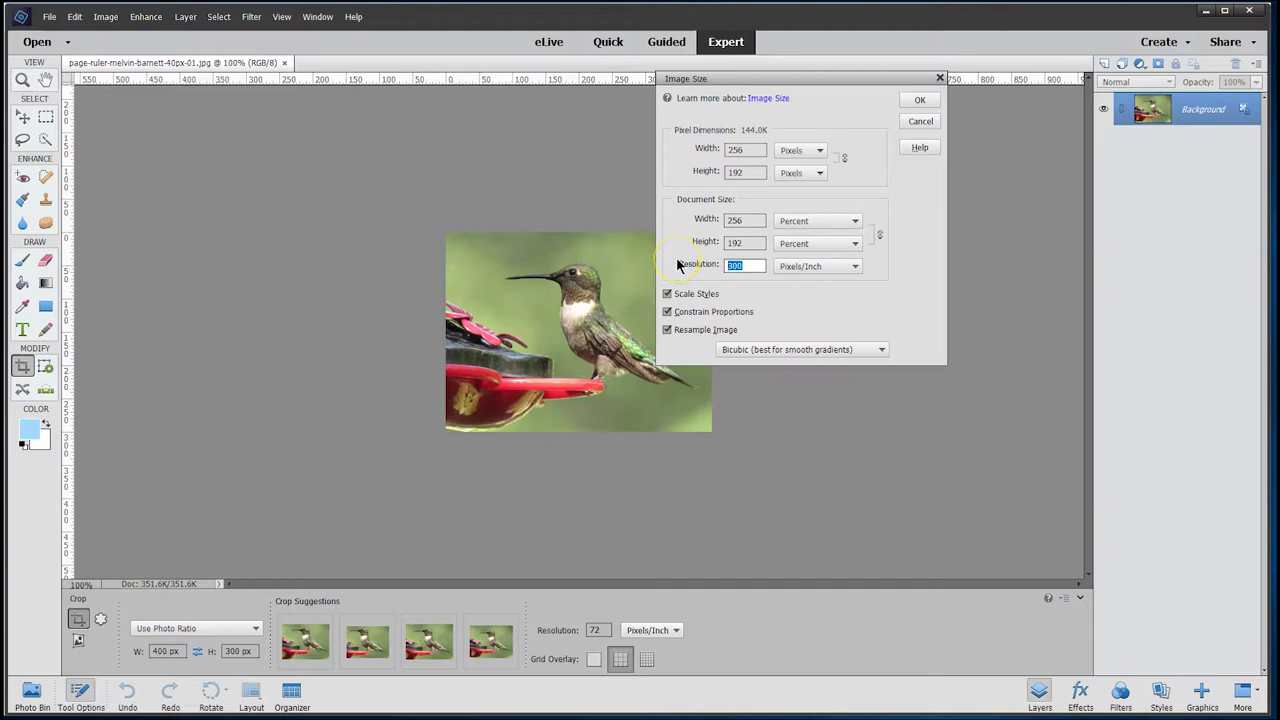
{"action": "type", "text": "72"}
{"action": "left_click", "coordinate": [919, 101]}
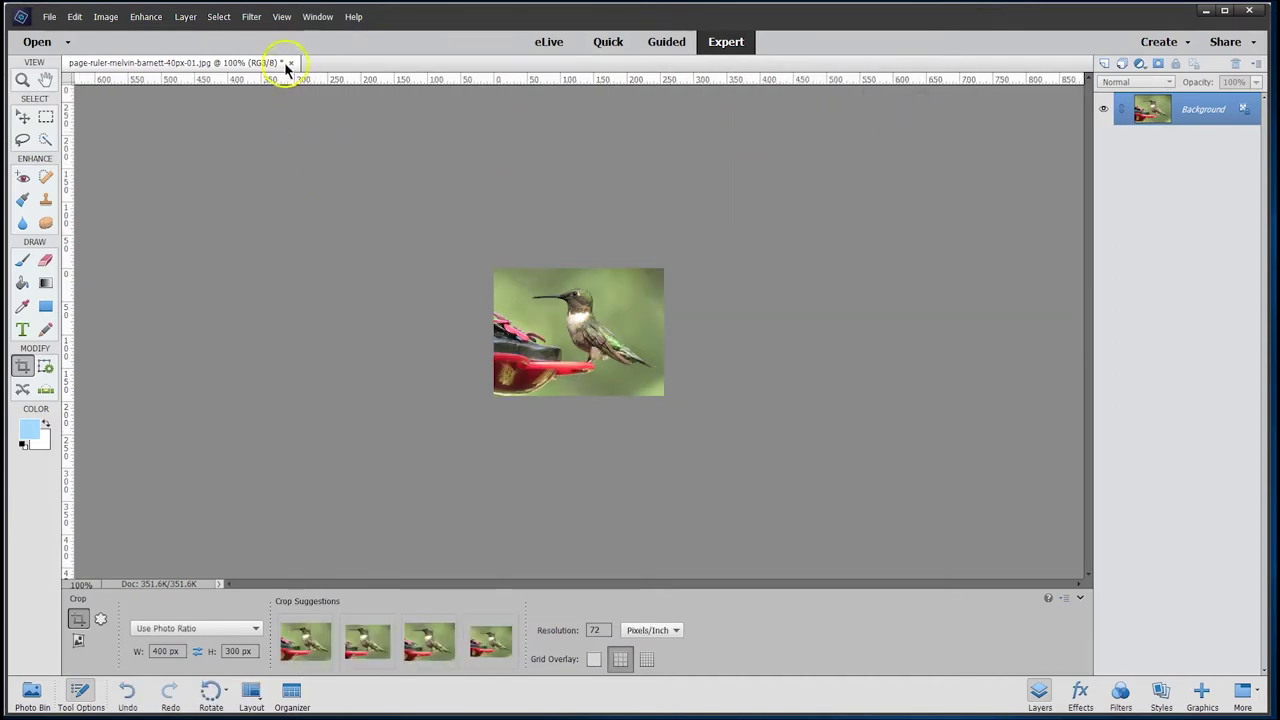
- Display the resized image at Actual Pixels
{"action": "left_click", "coordinate": [283, 16]}
{"action": "left_click", "coordinate": [289, 87]}
{"action": "left_click", "coordinate": [49, 16]}
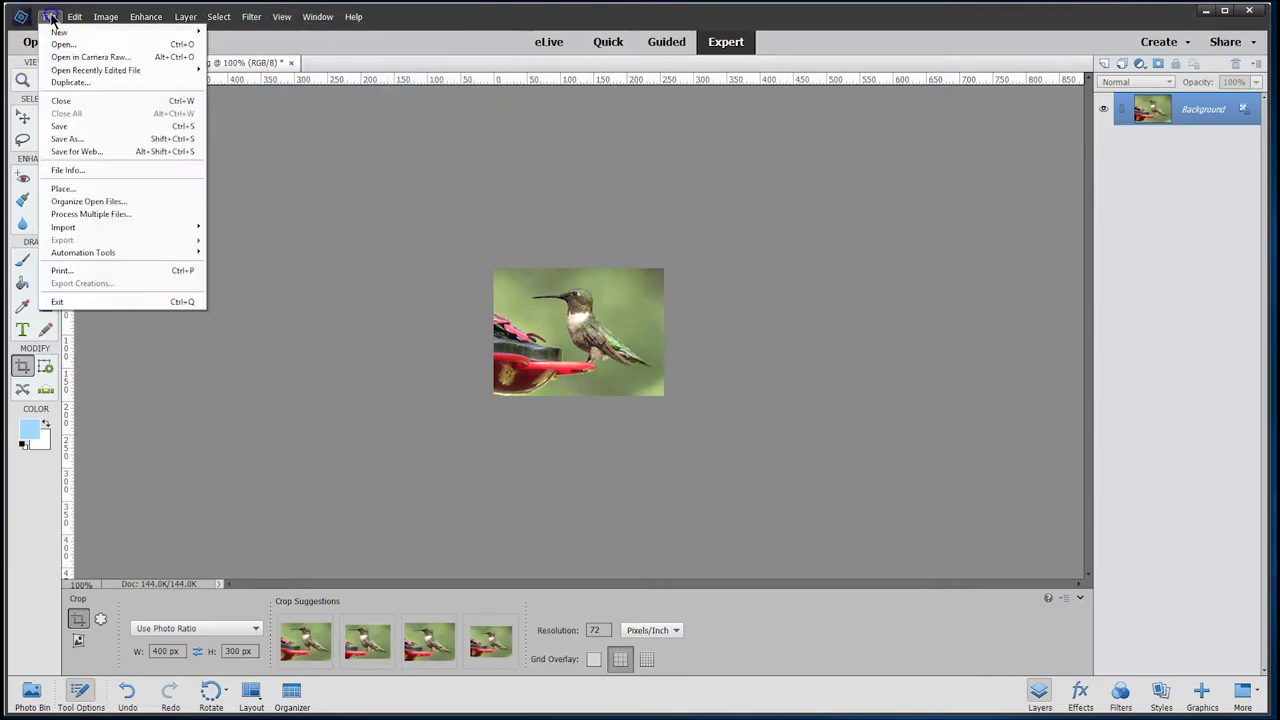
- Save the image as JPEG 'page-ruler-melvin-barnett-256px-01' at Low quality
{"action": "left_click", "coordinate": [72, 142]}
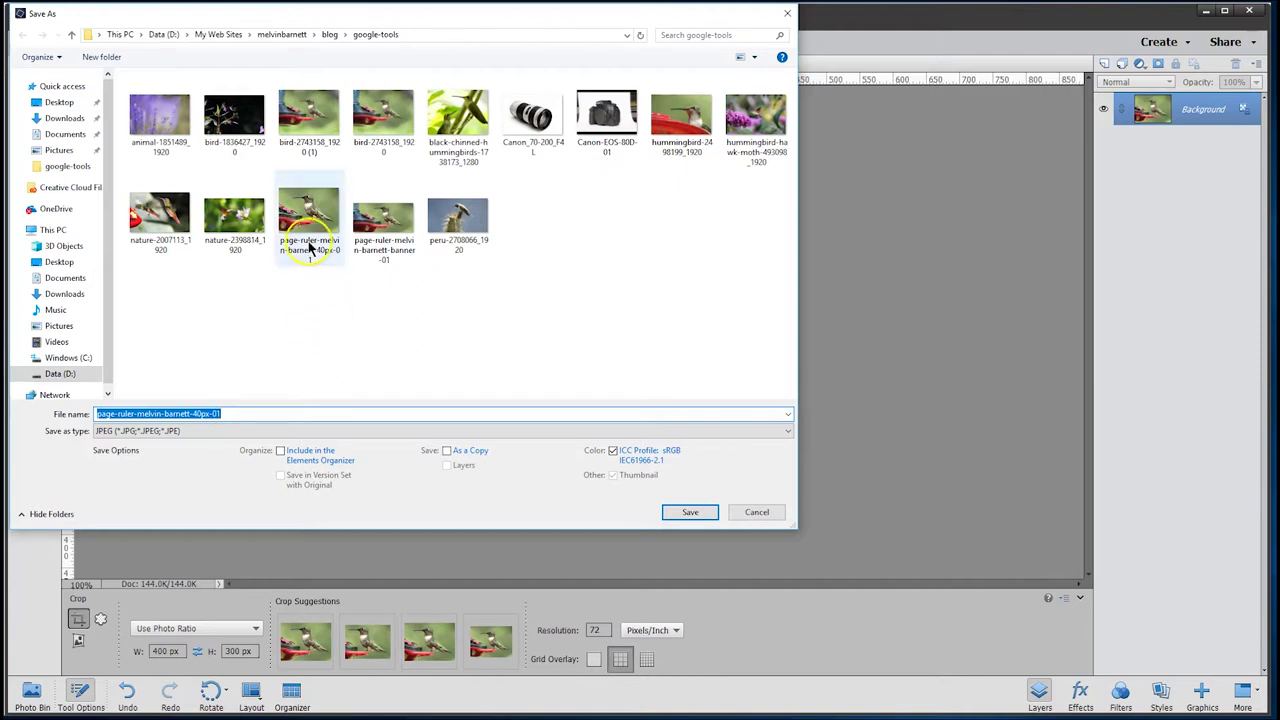
{"action": "left_click", "coordinate": [309, 245]}
{"action": "left_click", "coordinate": [201, 413]}
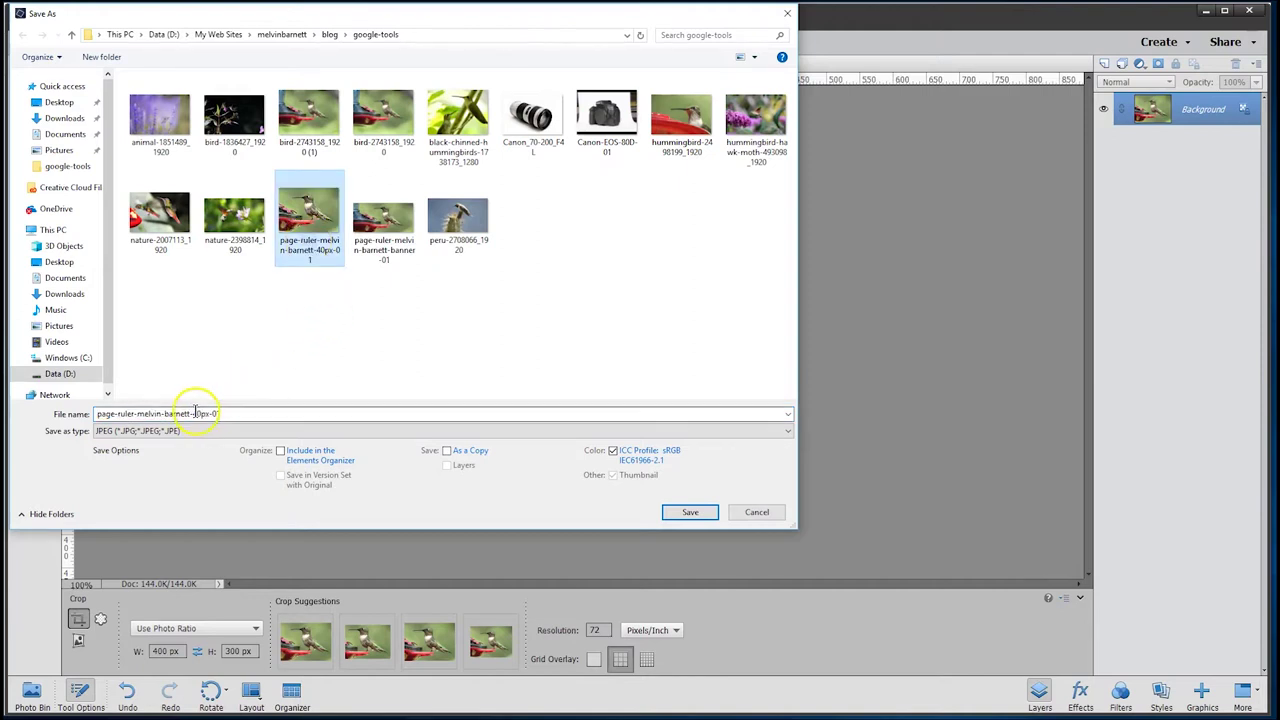
{"action": "key", "text": "shift+Right"}
{"action": "key", "text": "shift+Right"}
{"action": "key", "text": "shift+Right"}
{"action": "key", "text": "shift+Right"}
{"action": "key", "text": "shift+Right"}
{"action": "key", "text": "shift+Right"}
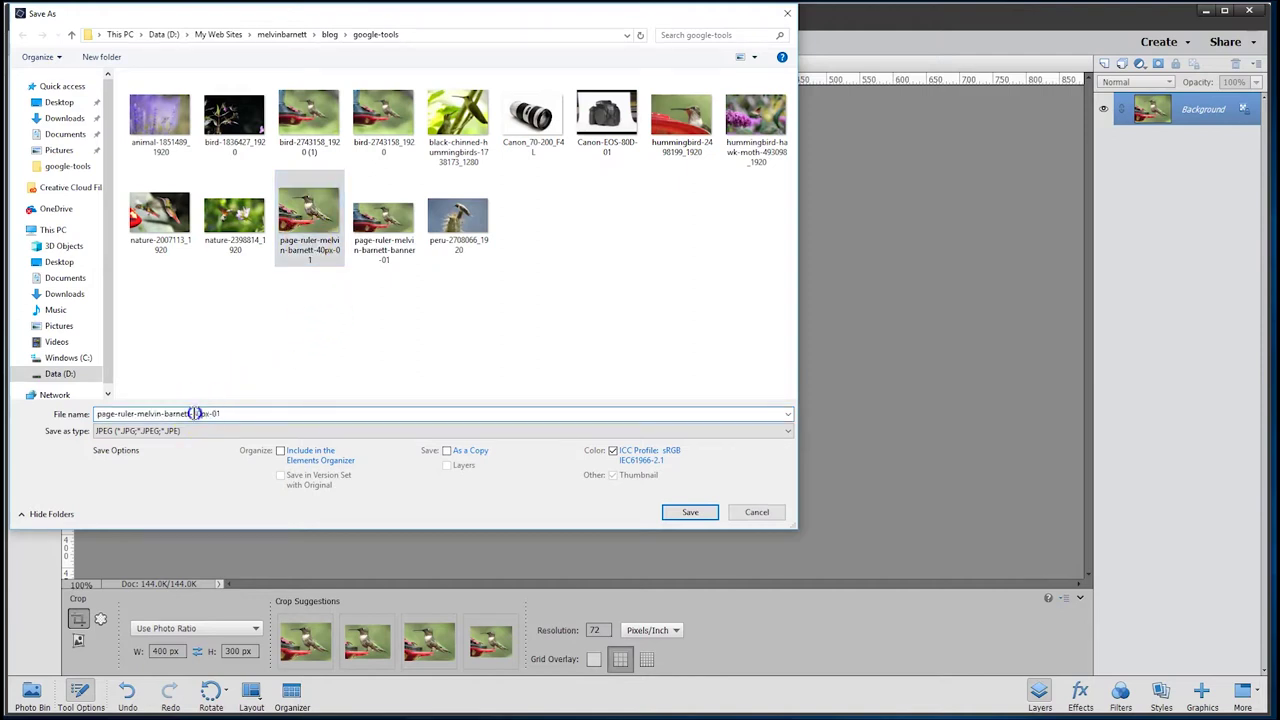
{"action": "key", "text": "shift+Left"}
{"action": "type", "text": "2"}
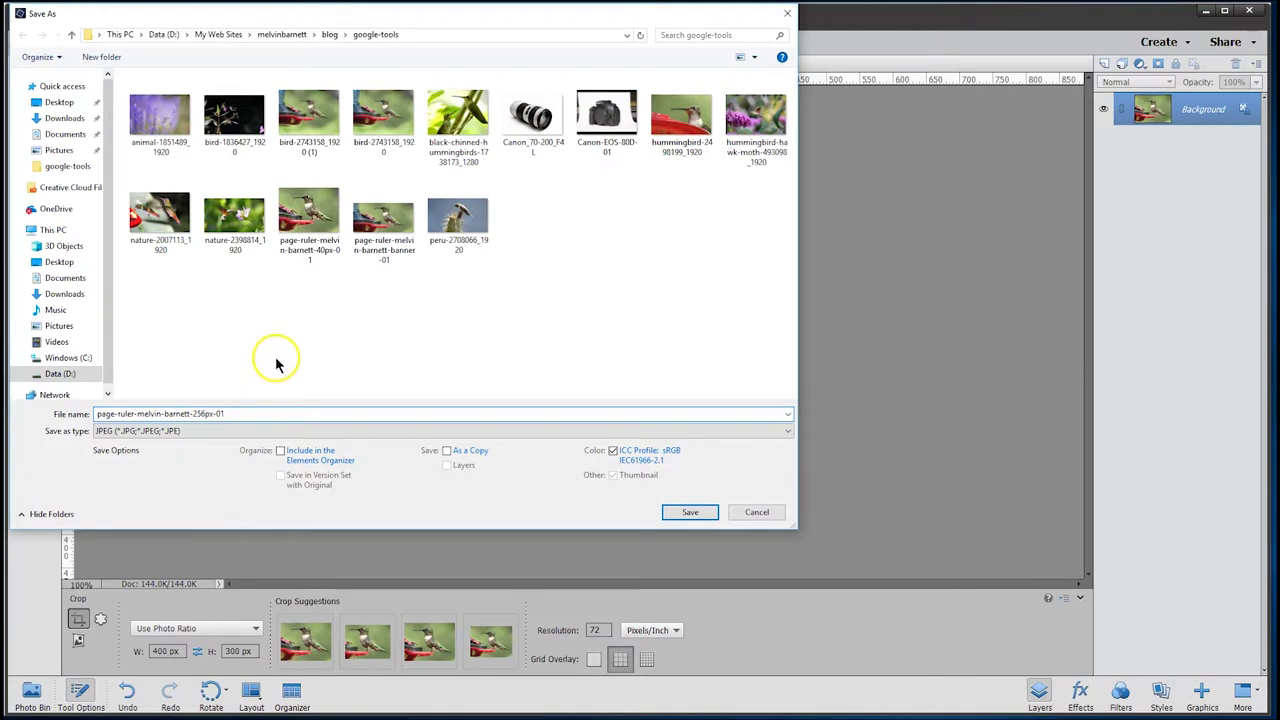
{"action": "left_click", "coordinate": [676, 512]}
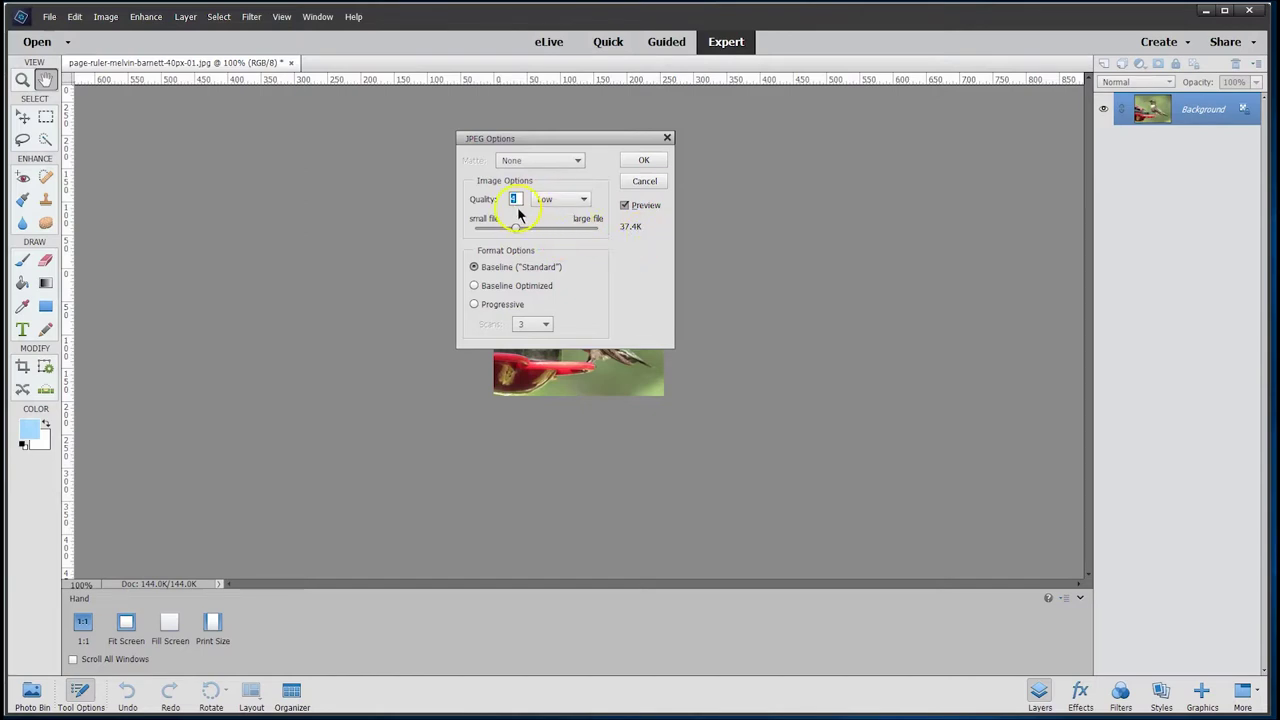
{"action": "left_click", "coordinate": [641, 162]}
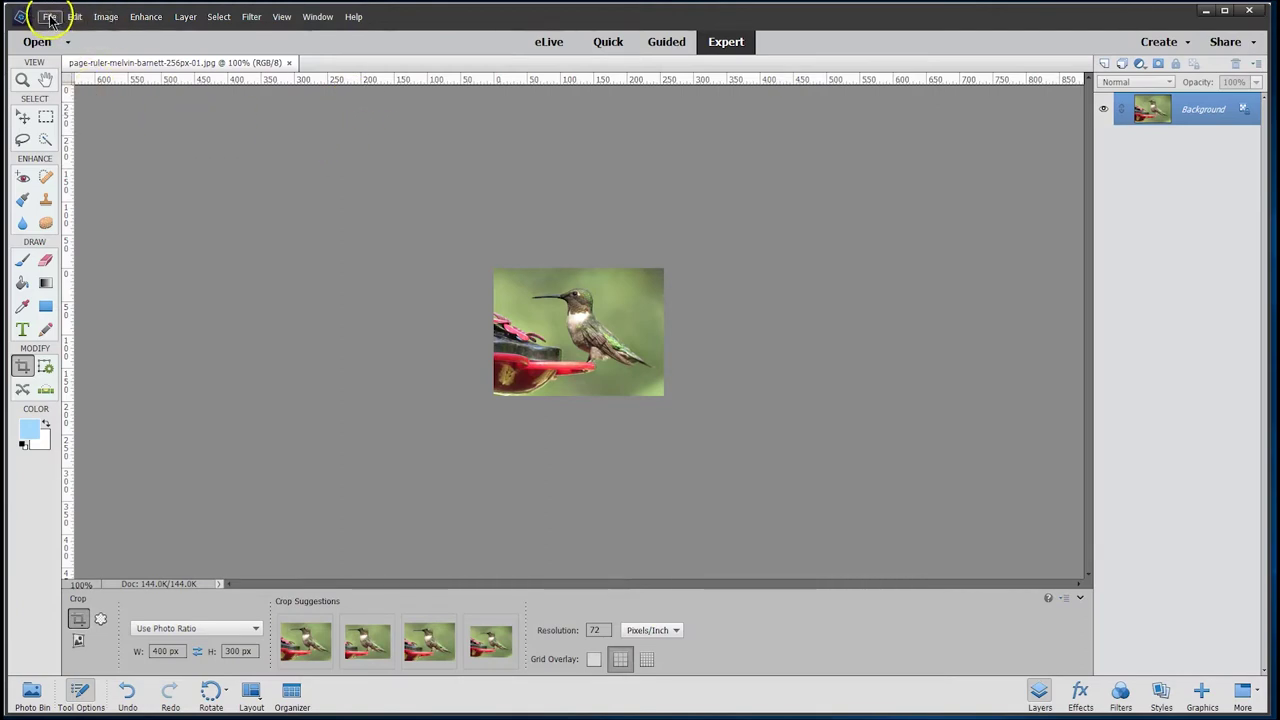
- Resize the hummingbird image to 186 × 140 pixels
{"action": "left_click", "coordinate": [106, 17]}
{"action": "mouse_move", "coordinate": [114, 95]}
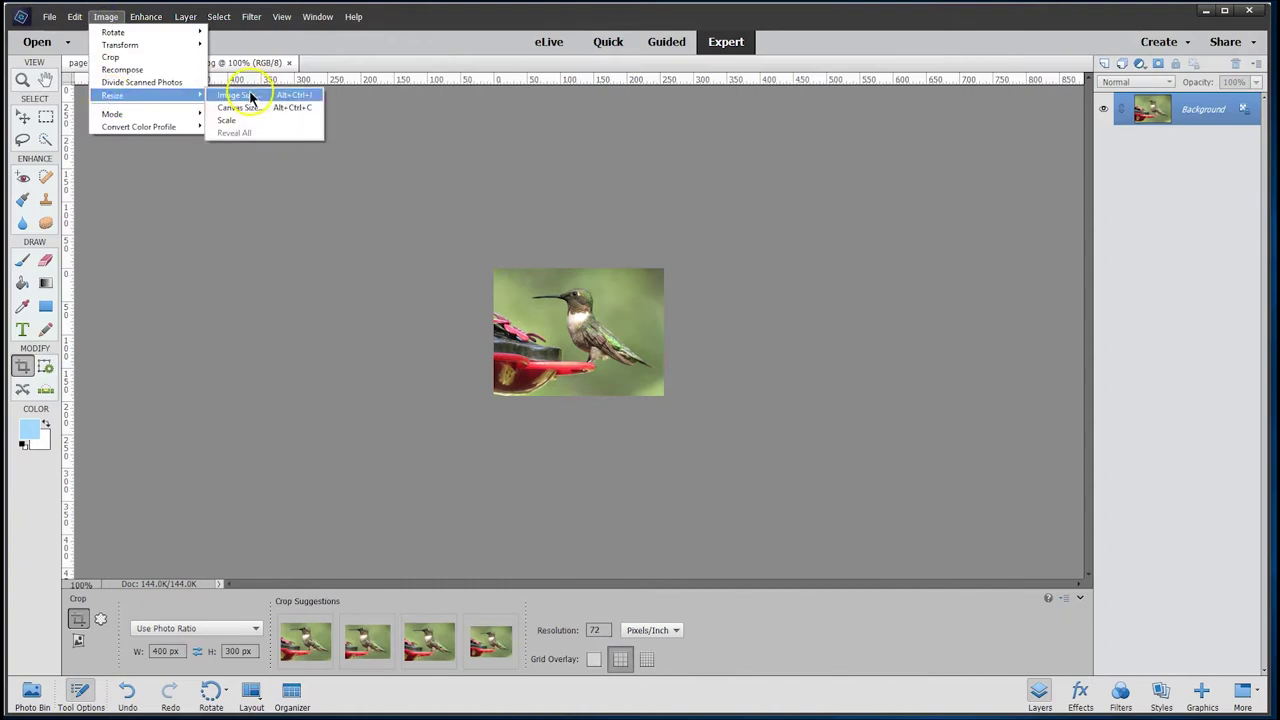
{"action": "left_click", "coordinate": [250, 96]}
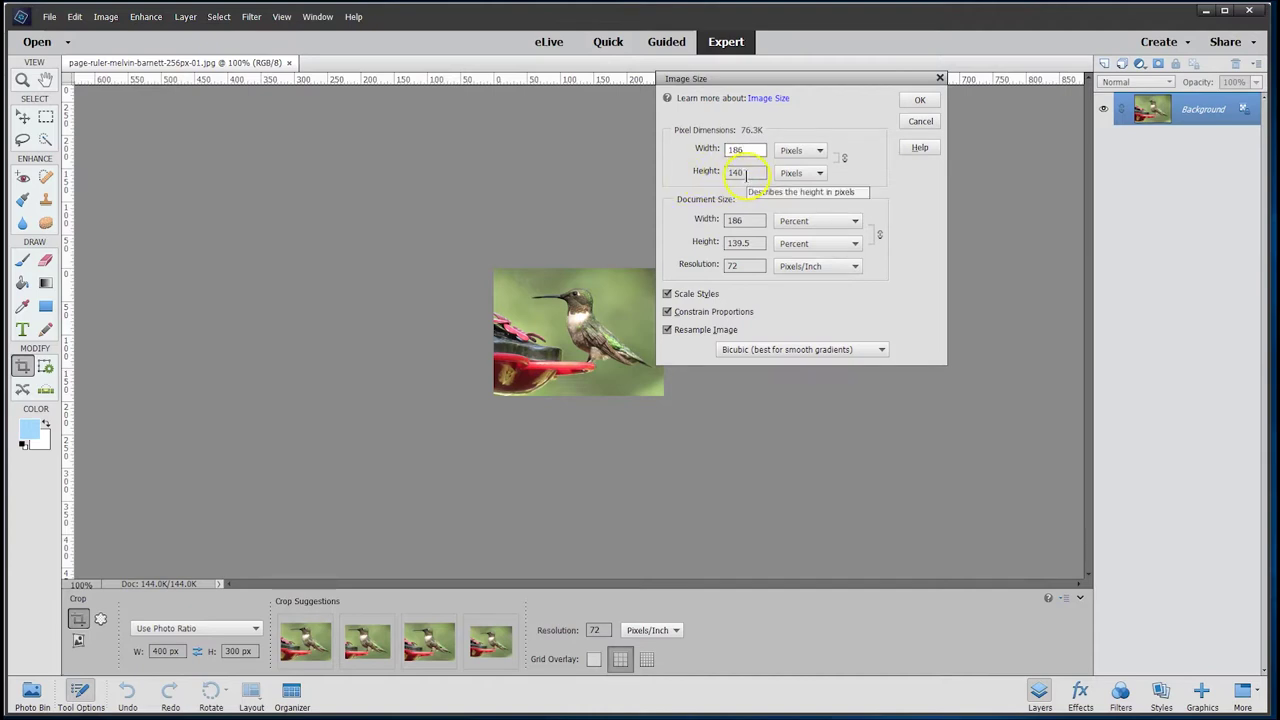
{"action": "left_click", "coordinate": [920, 100]}
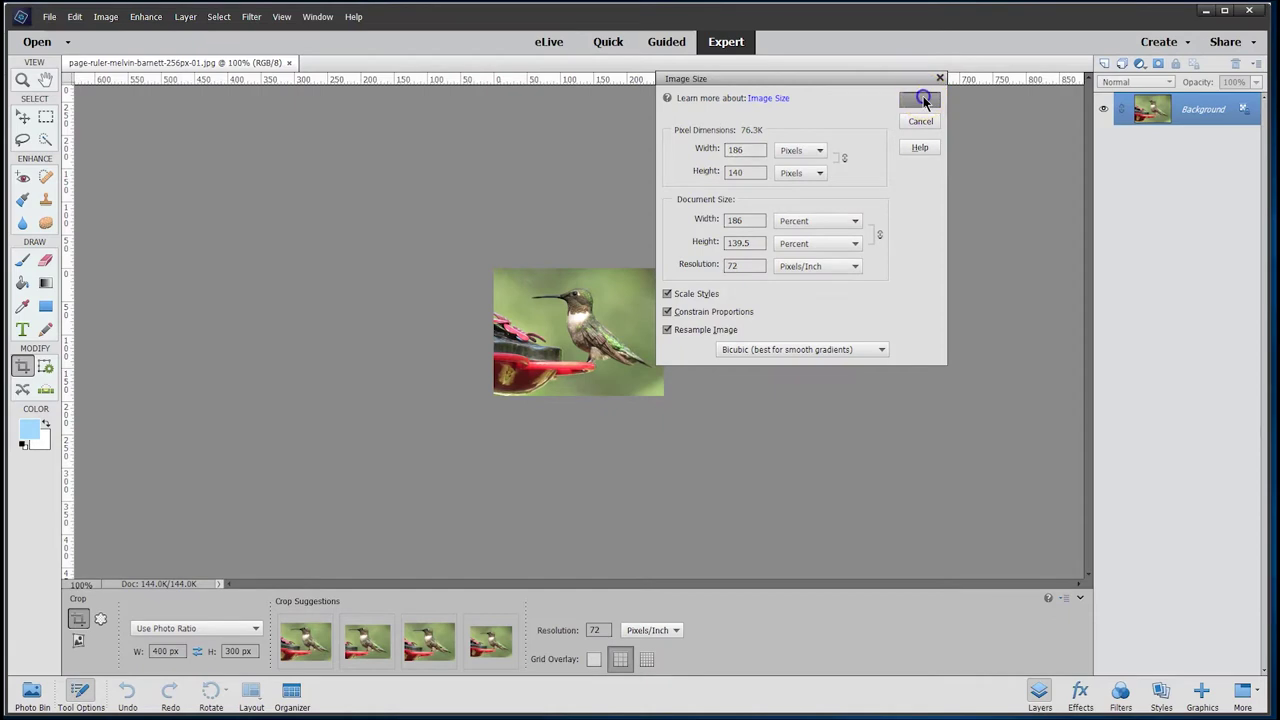
{"action": "left_click", "coordinate": [49, 16]}
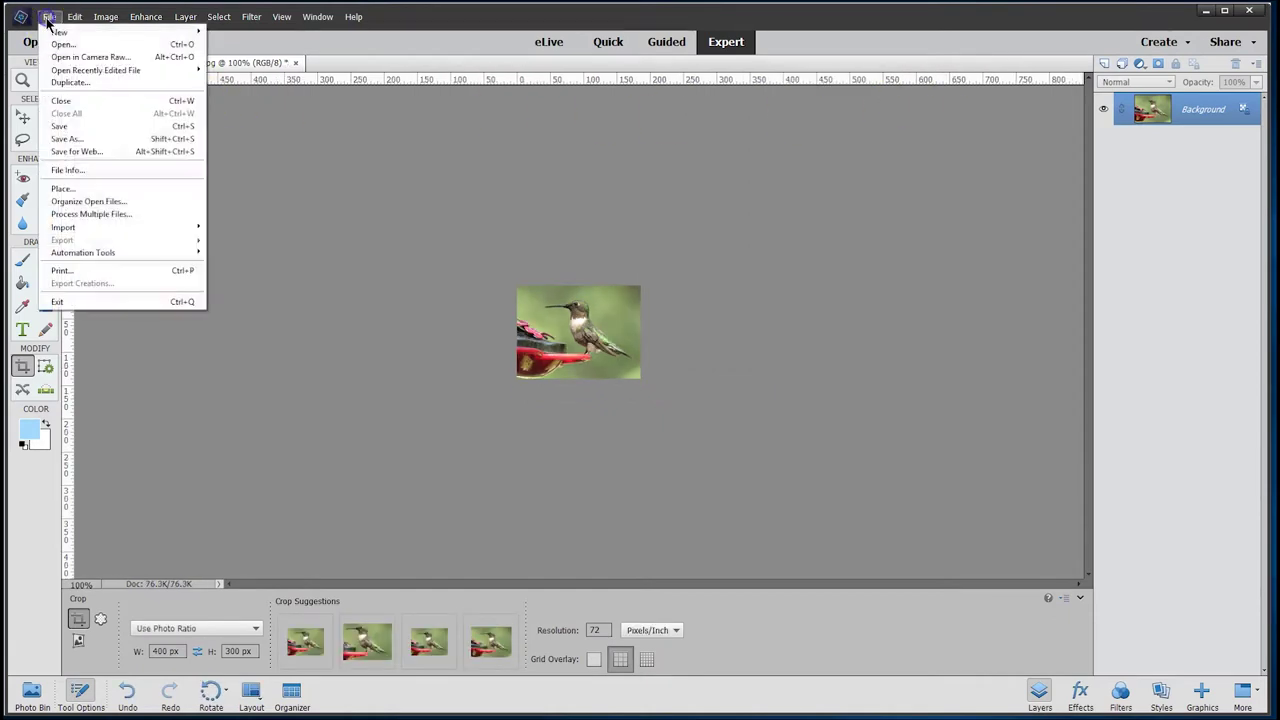
{"action": "left_click", "coordinate": [64, 138]}
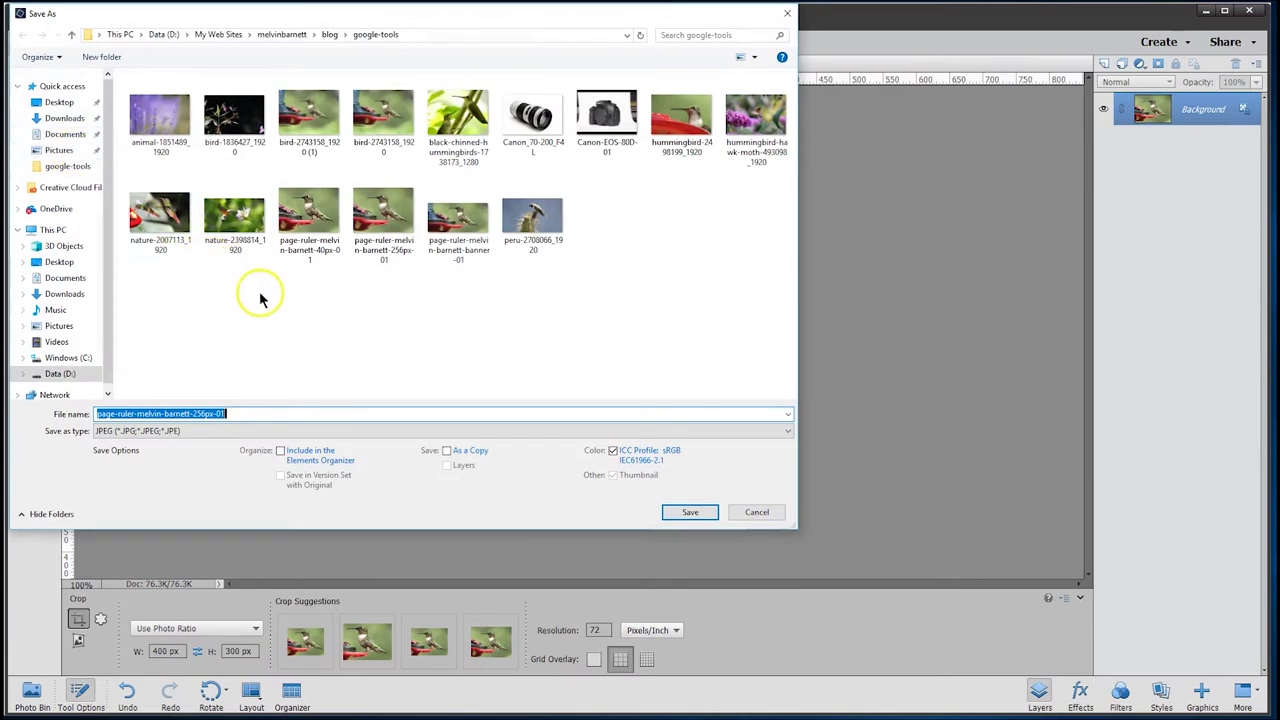
{"action": "left_click", "coordinate": [378, 233]}
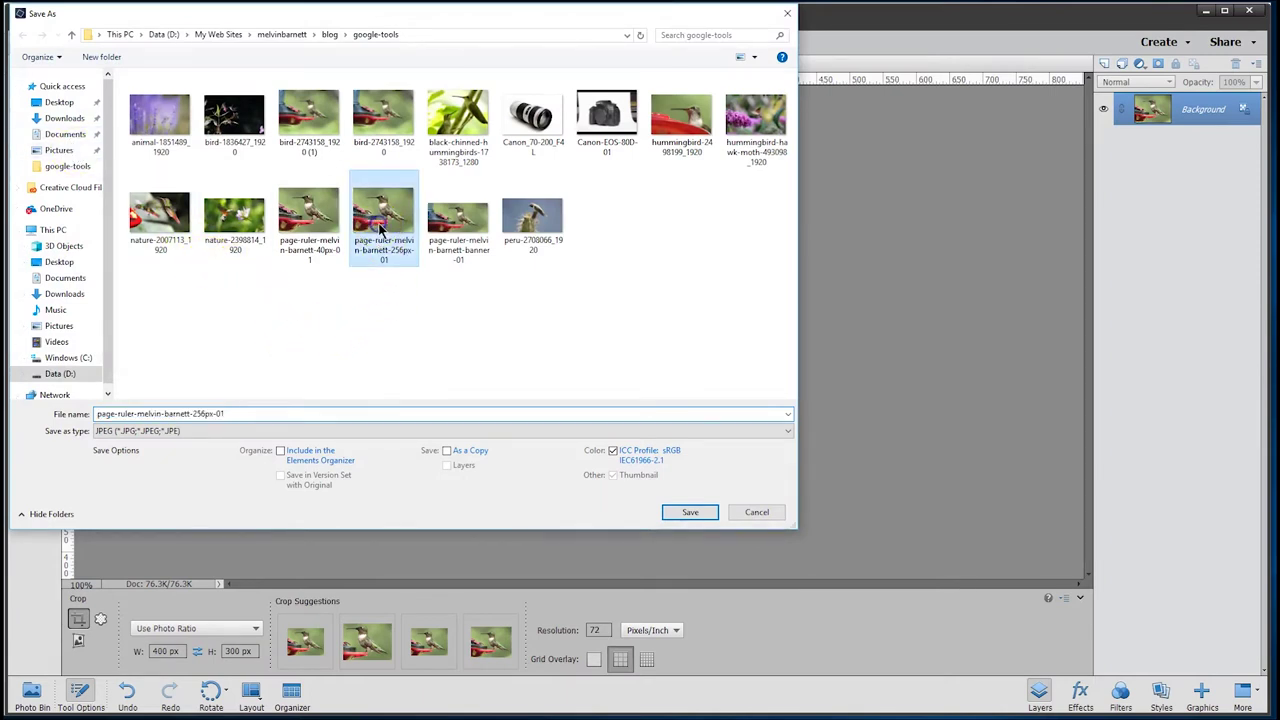
{"action": "left_click", "coordinate": [197, 413]}
{"action": "left_click", "coordinate": [195, 413]}
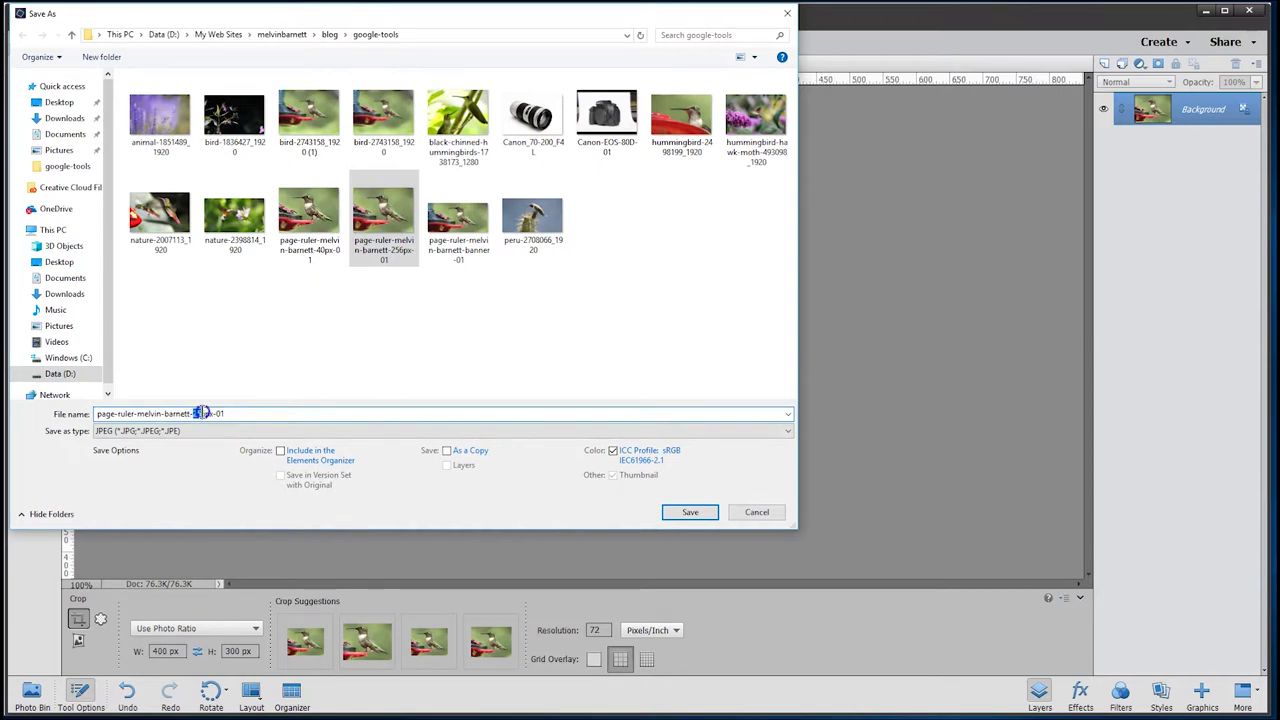
{"action": "type", "text": "180"}
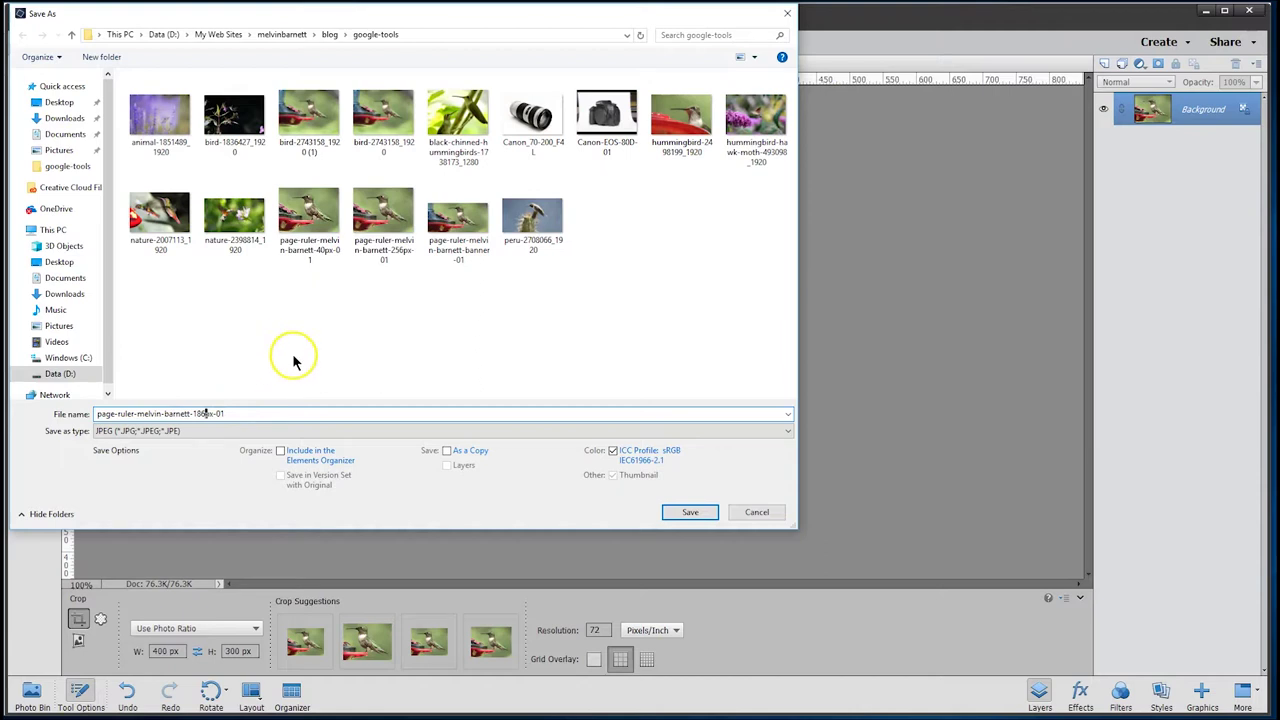
{"action": "left_click", "coordinate": [678, 515]}
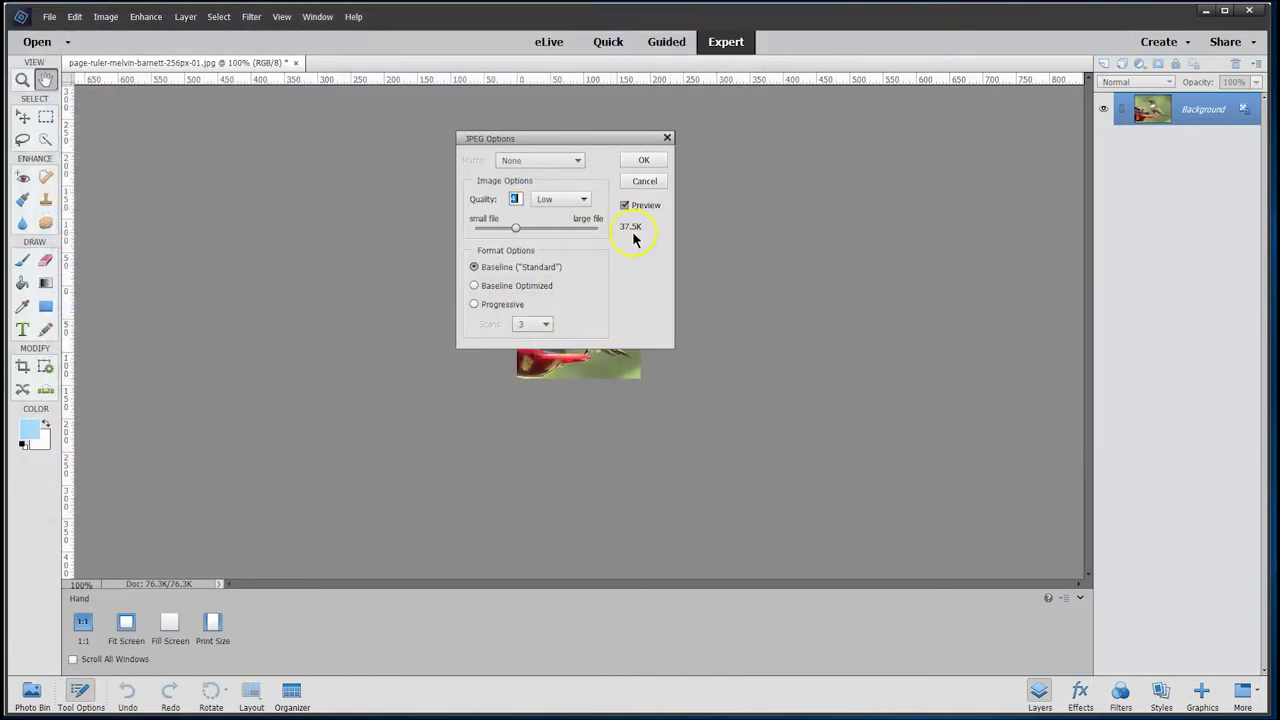
{"action": "type", "text": "4"}
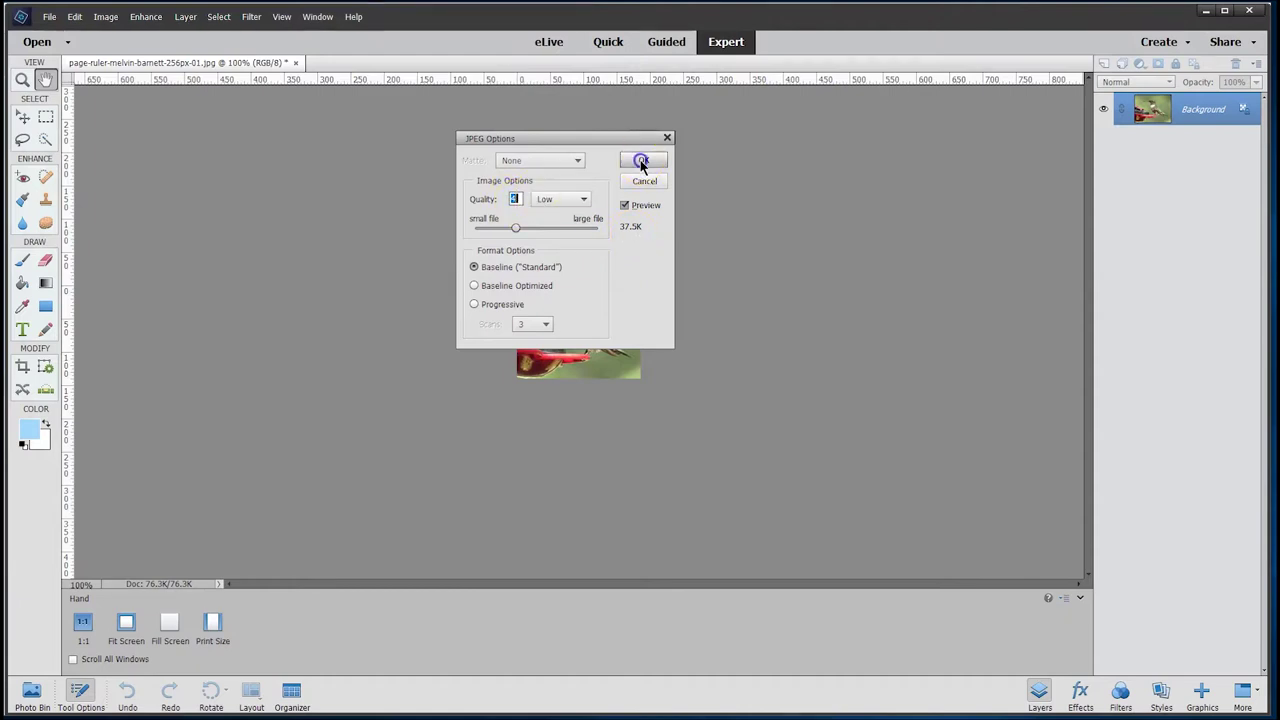
{"action": "type", "text": "c"}
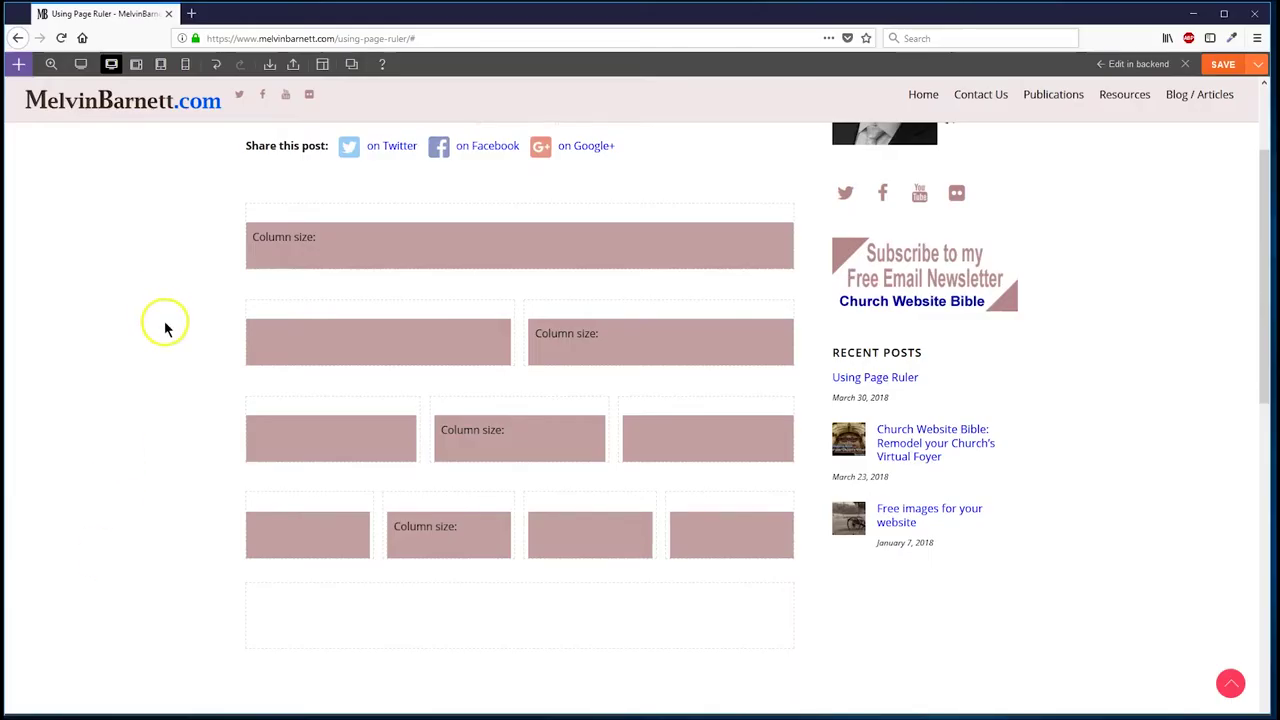
- Add an Image module to the top full-width row and start a media upload
{"action": "left_click", "coordinate": [18, 64]}
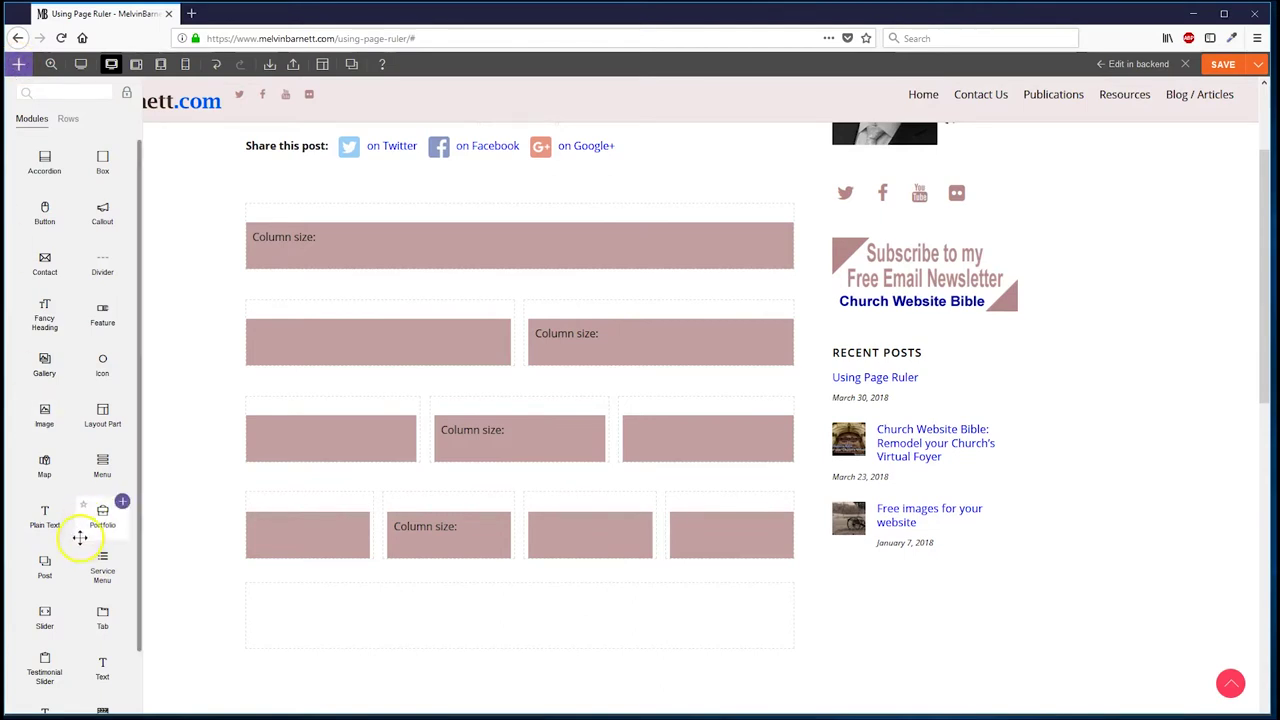
{"action": "left_click_drag", "start_coordinate": [46, 434], "coordinate": [377, 255]}
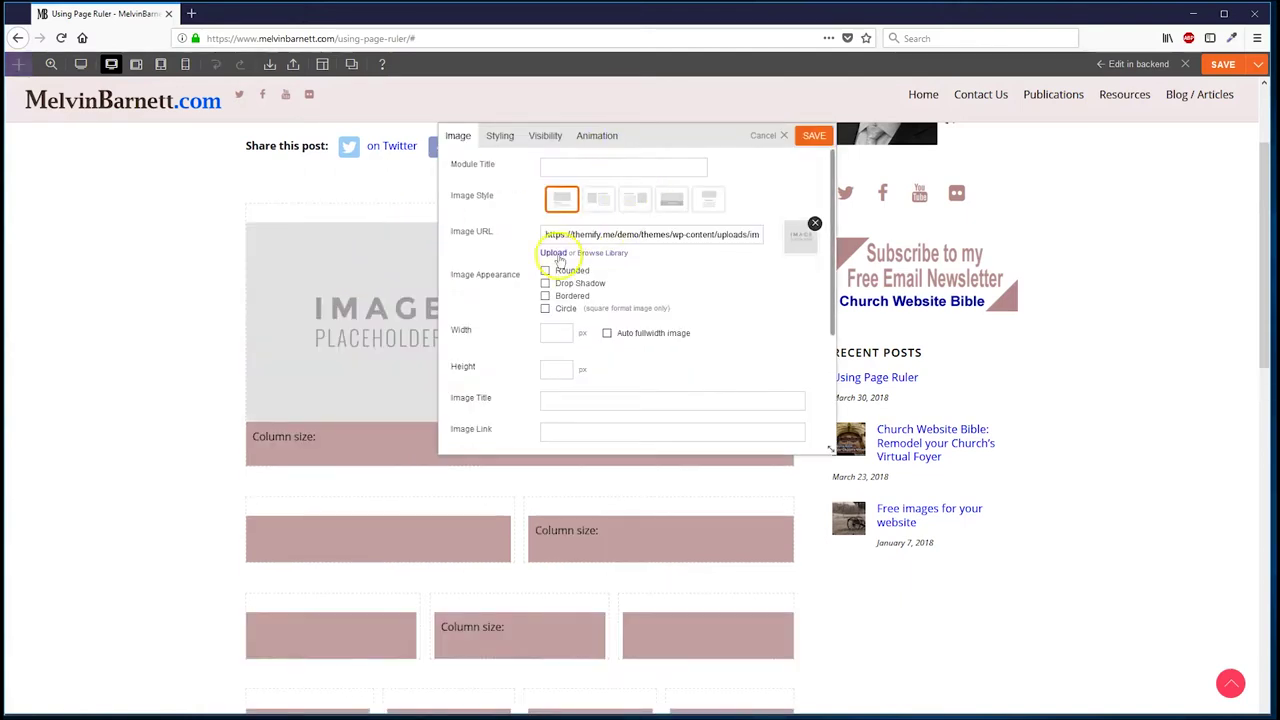
{"action": "left_click", "coordinate": [593, 252]}
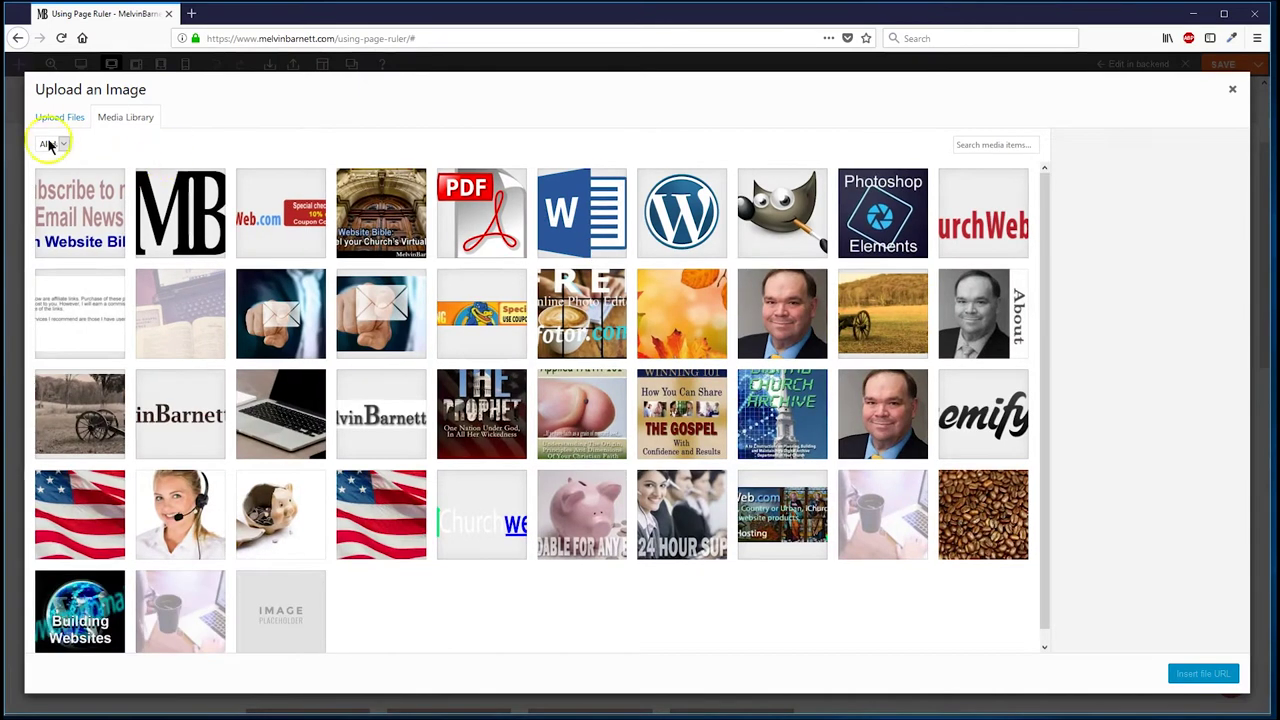
{"action": "left_click", "coordinate": [57, 118]}
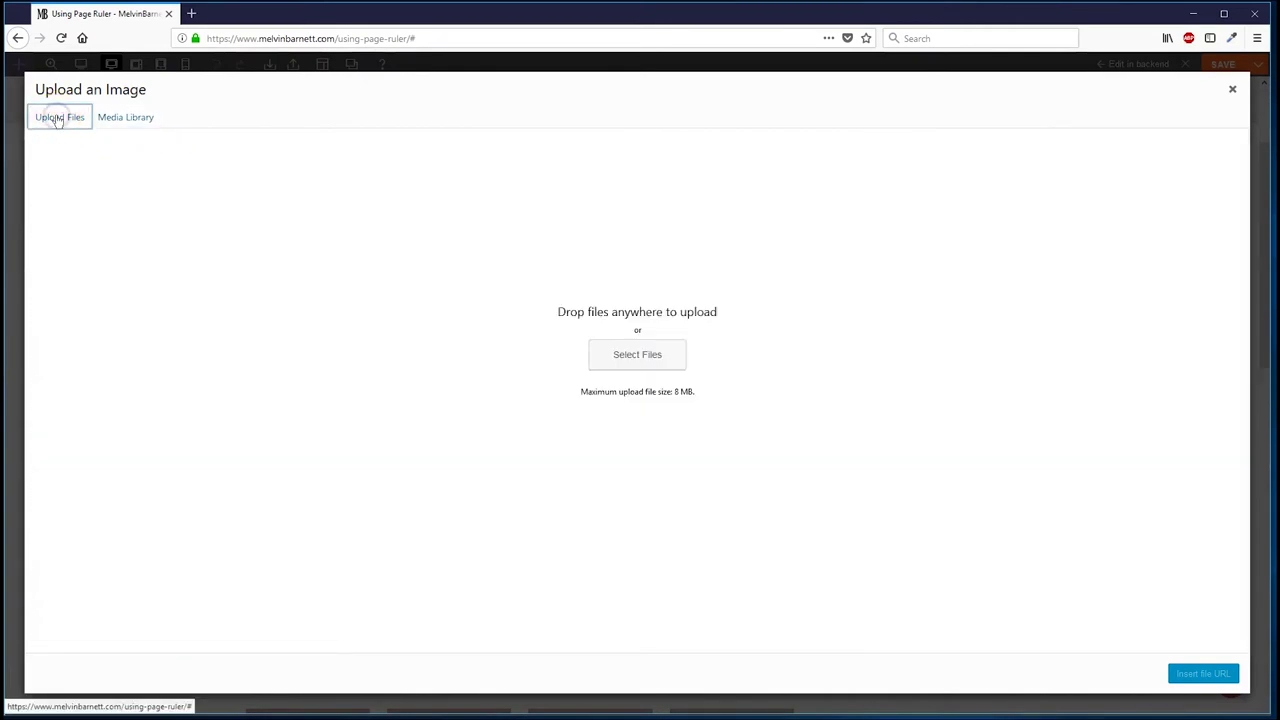
{"action": "left_click", "coordinate": [630, 355]}
- Upload page-ruler-melvin-barnett-banner-01 from google-tools, insert it and save the module
{"action": "left_click", "coordinate": [55, 370]}
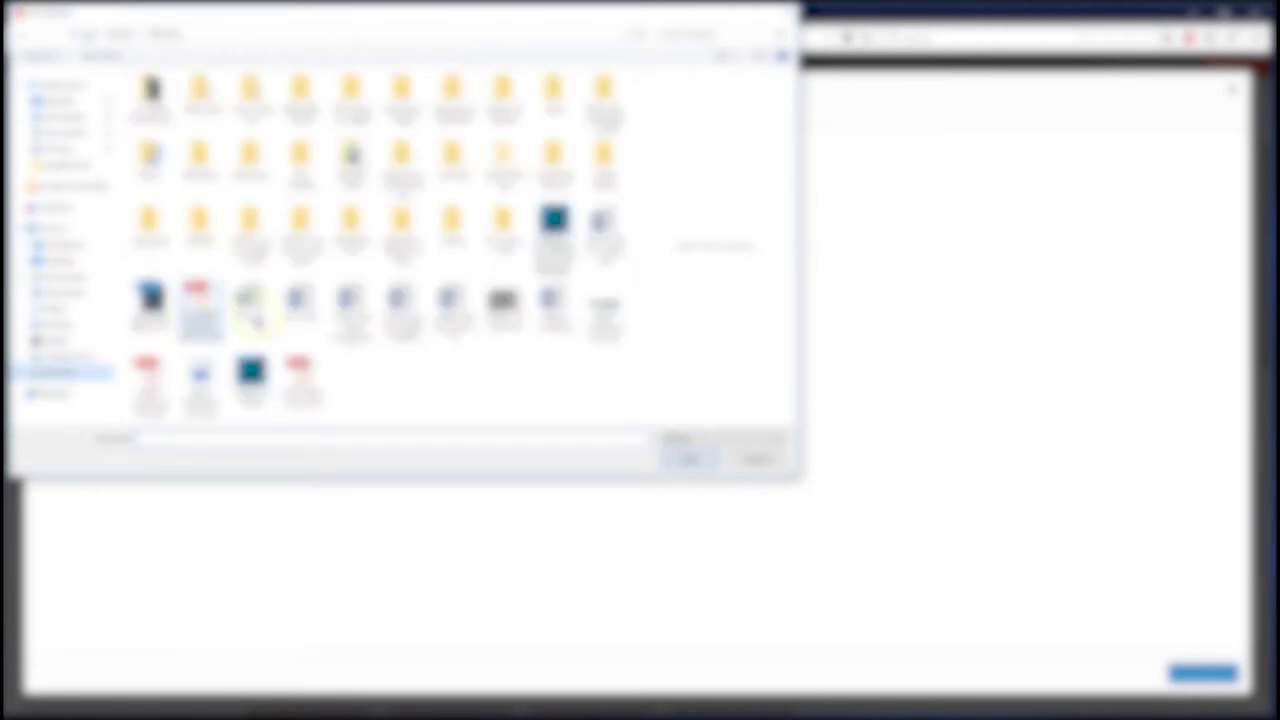
{"action": "left_click", "coordinate": [348, 155]}
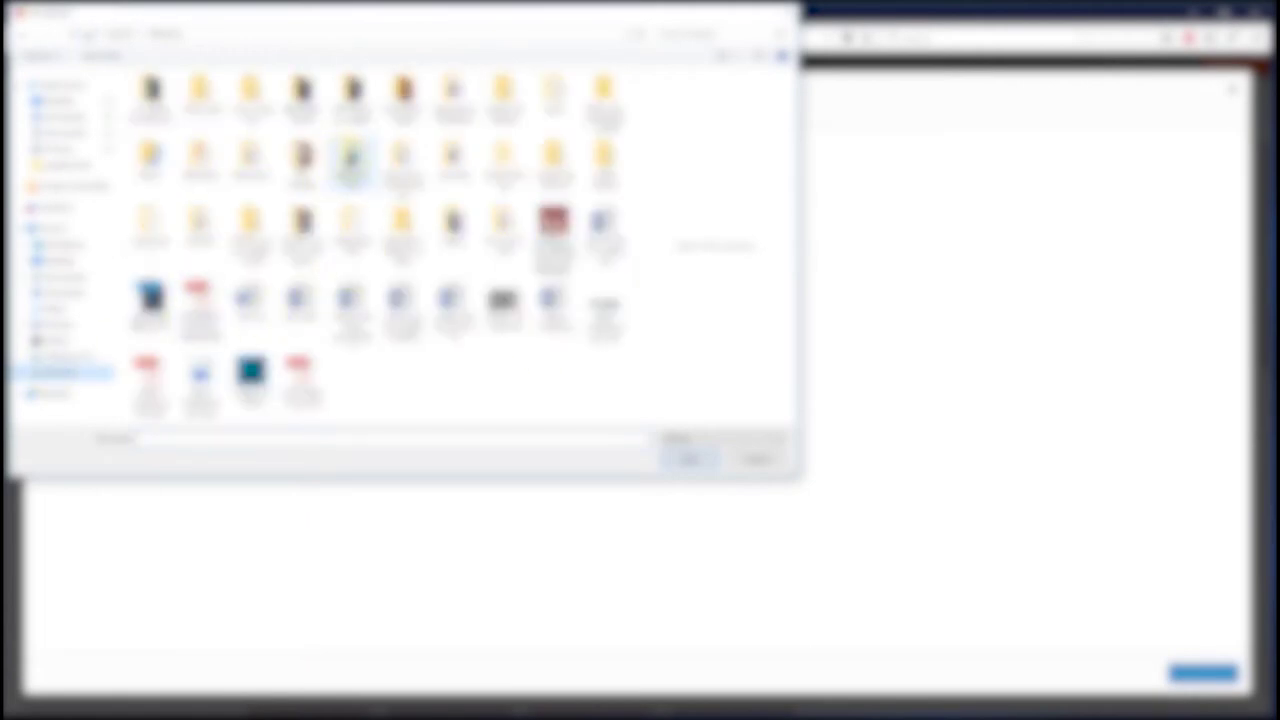
{"action": "double_click", "coordinate": [348, 155]}
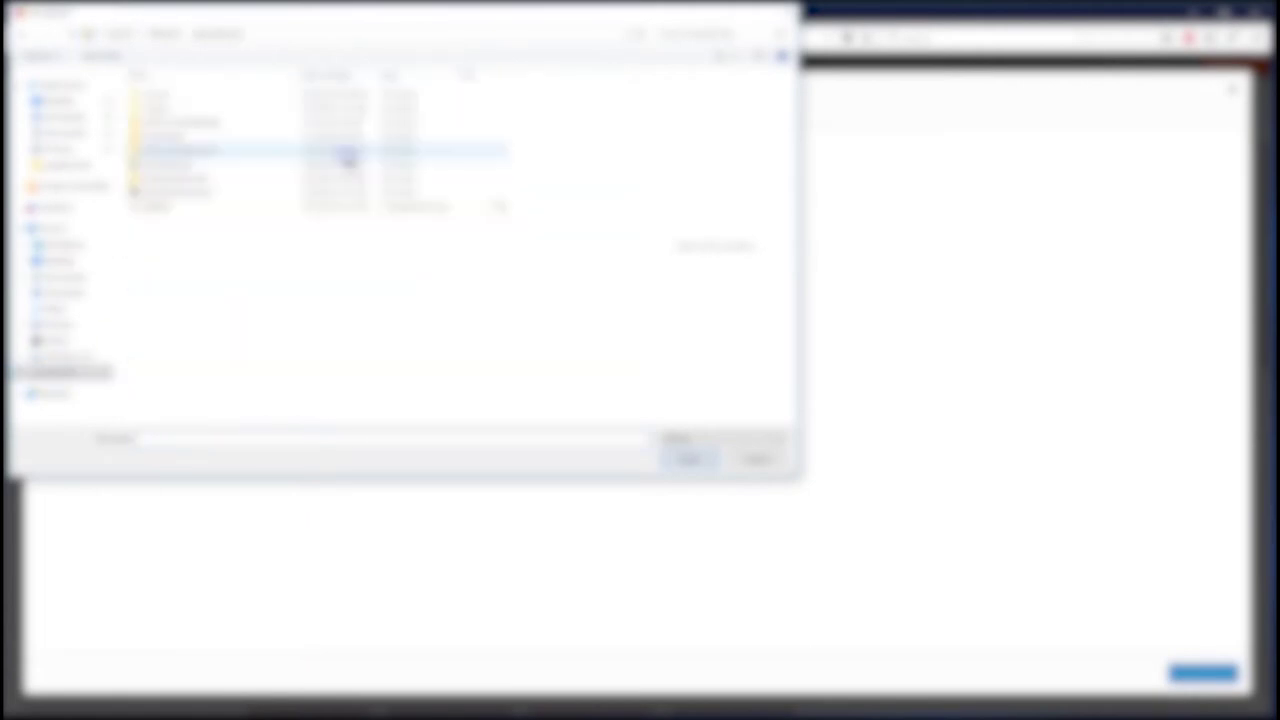
{"action": "left_click", "coordinate": [175, 163]}
{"action": "double_click", "coordinate": [175, 163]}
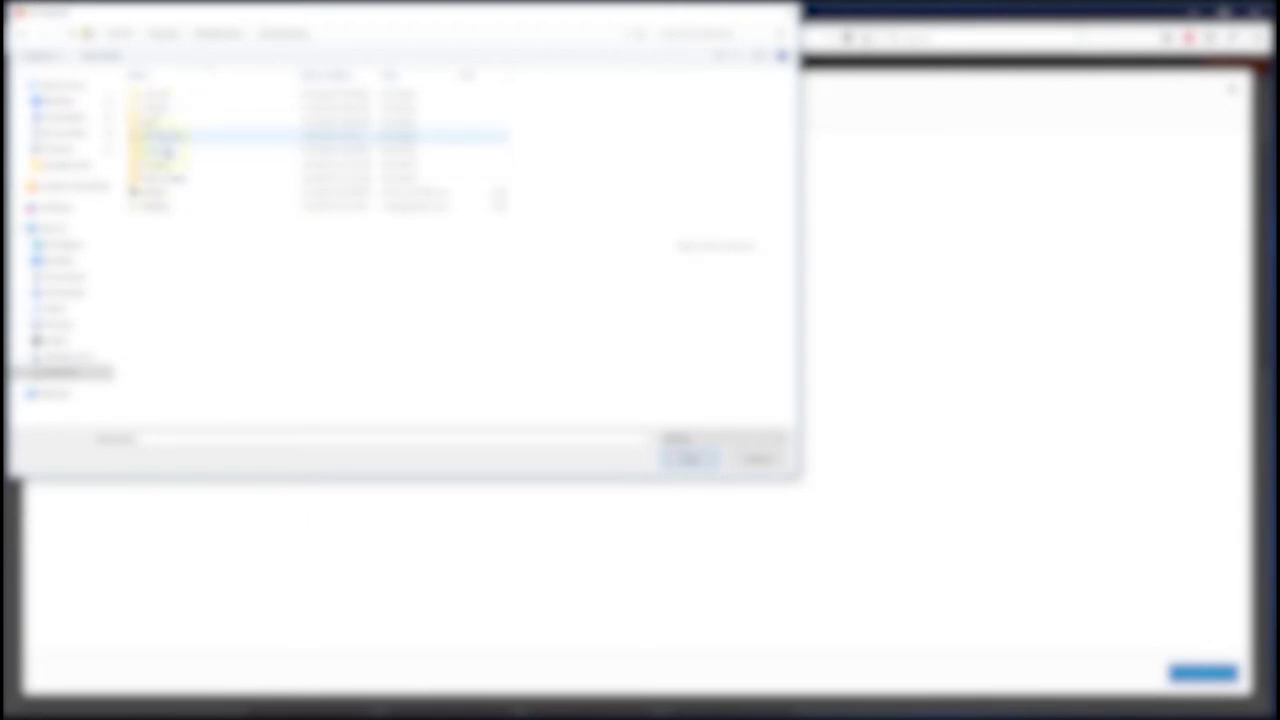
{"action": "double_click", "coordinate": [161, 122]}
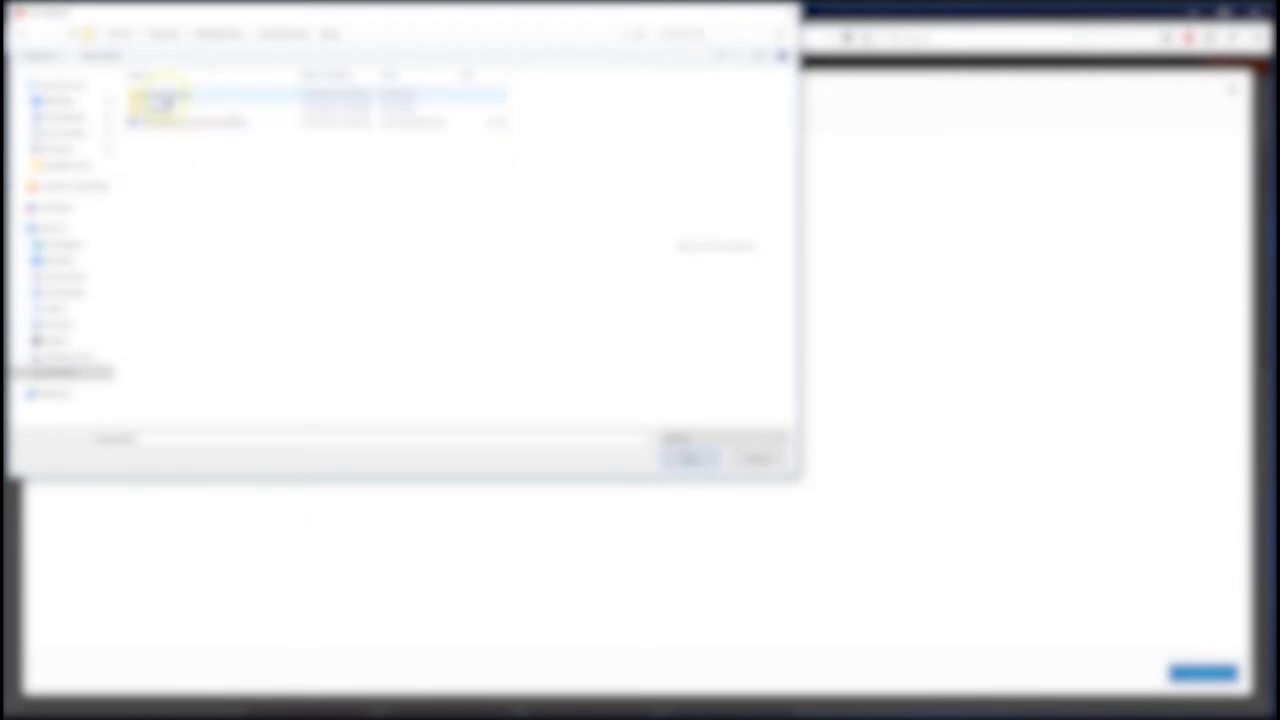
{"action": "double_click", "coordinate": [163, 99]}
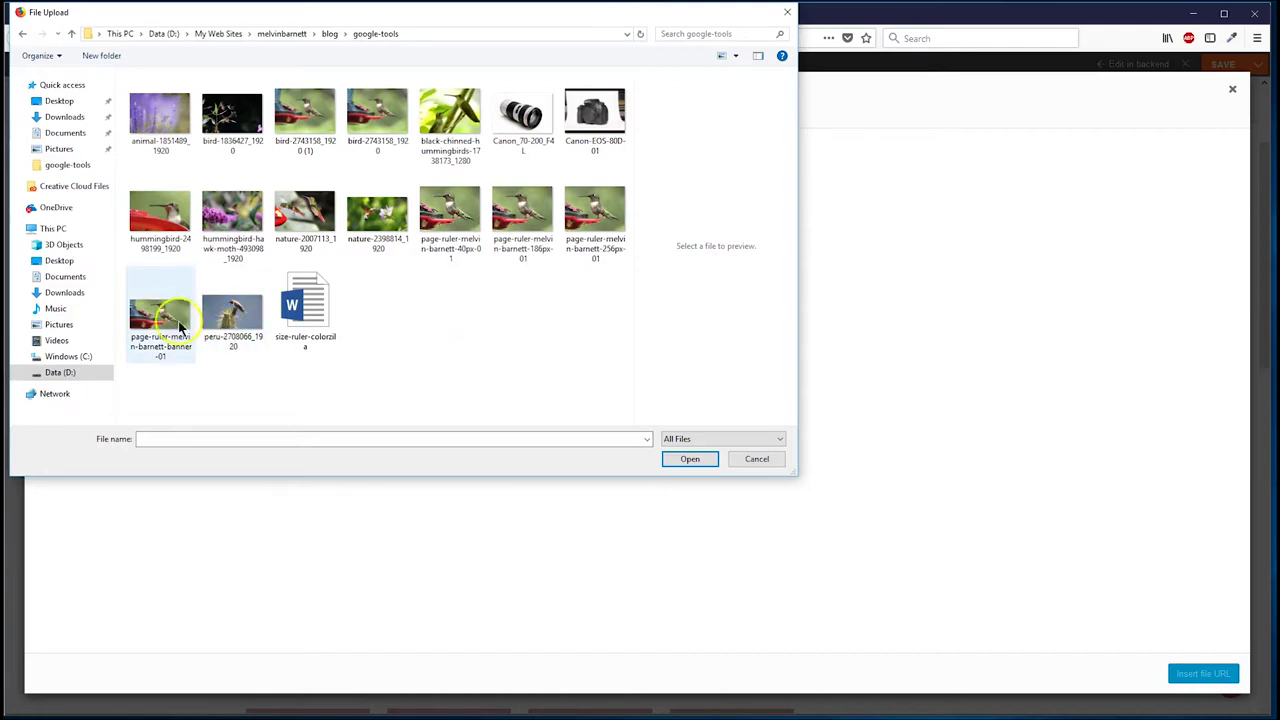
{"action": "left_click", "coordinate": [153, 325]}
{"action": "left_click", "coordinate": [690, 461]}
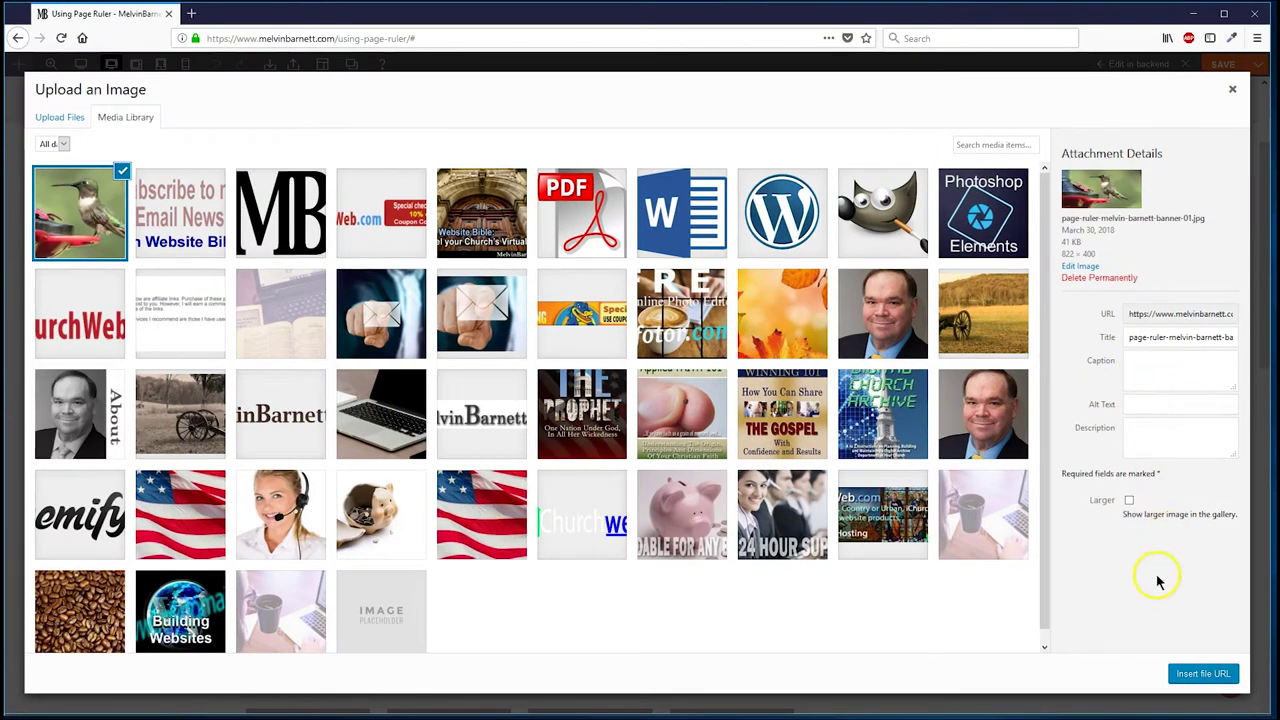
{"action": "left_click", "coordinate": [1200, 675]}
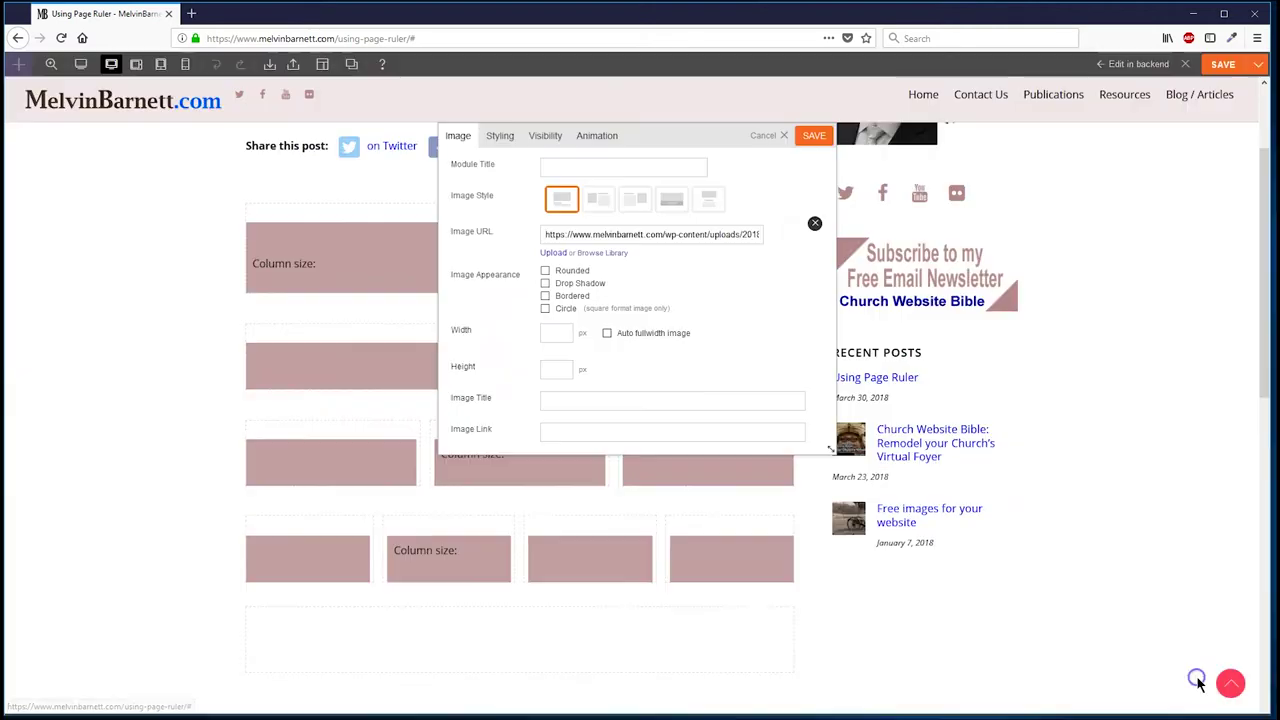
{"action": "left_click", "coordinate": [815, 138]}
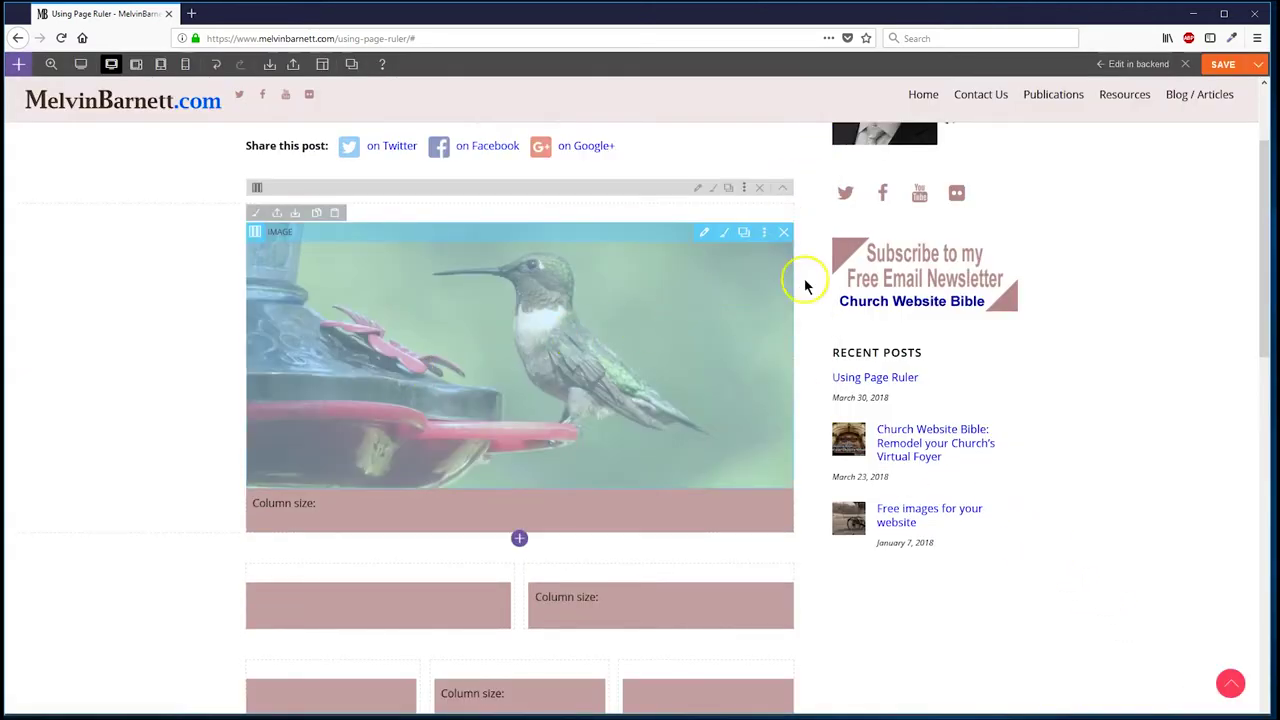
{"action": "scroll", "coordinate": [135, 370], "scroll_direction": "down", "scroll_amount": 3}
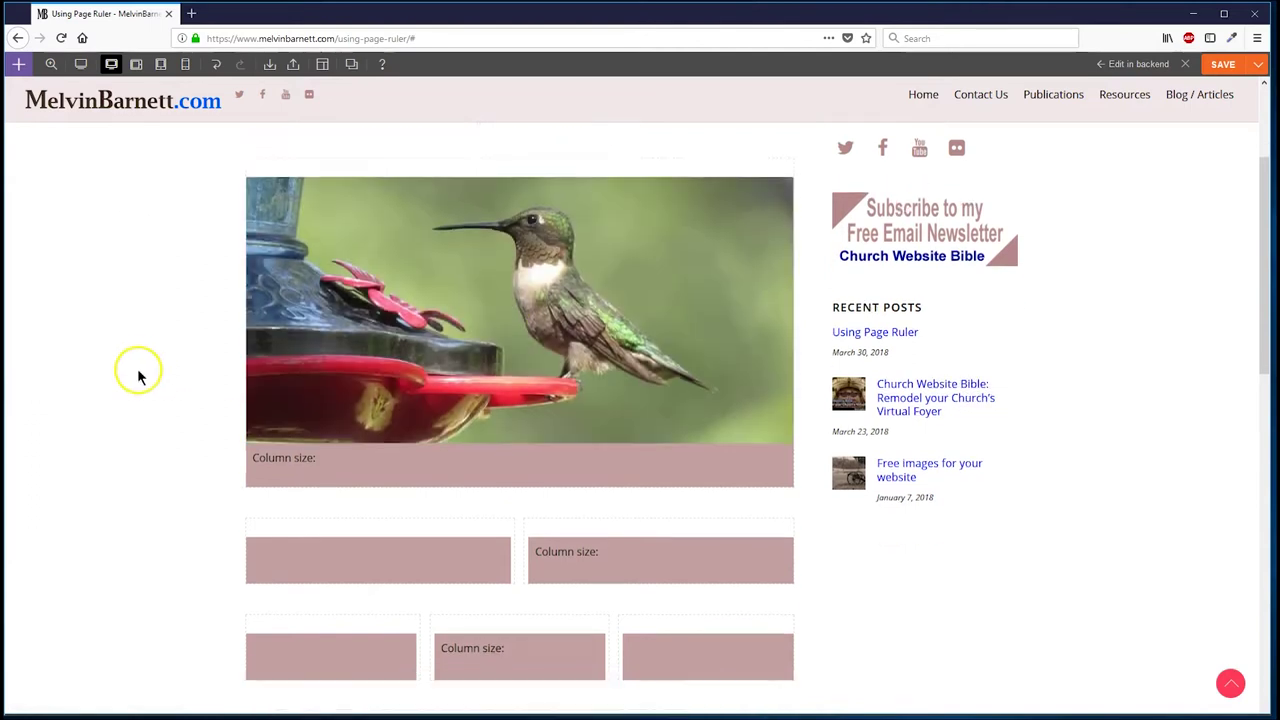
{"action": "left_click", "coordinate": [19, 64]}
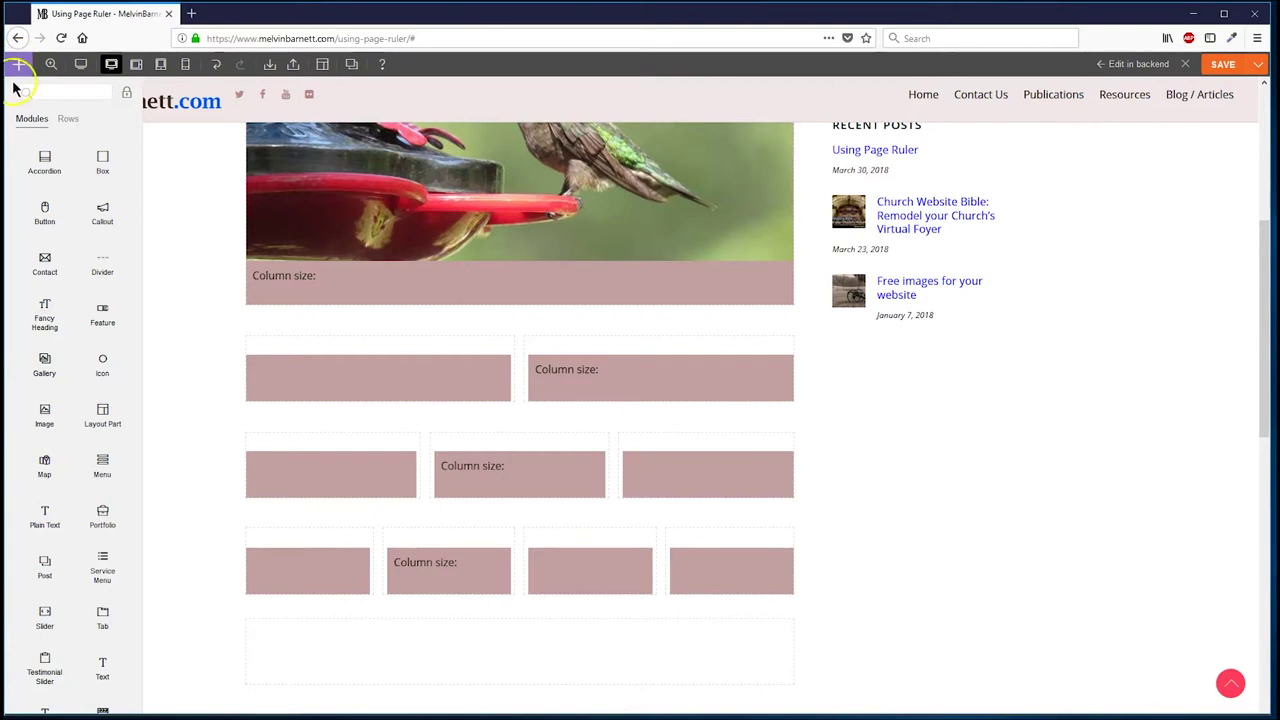
{"action": "left_click_drag", "start_coordinate": [44, 410], "coordinate": [351, 391]}
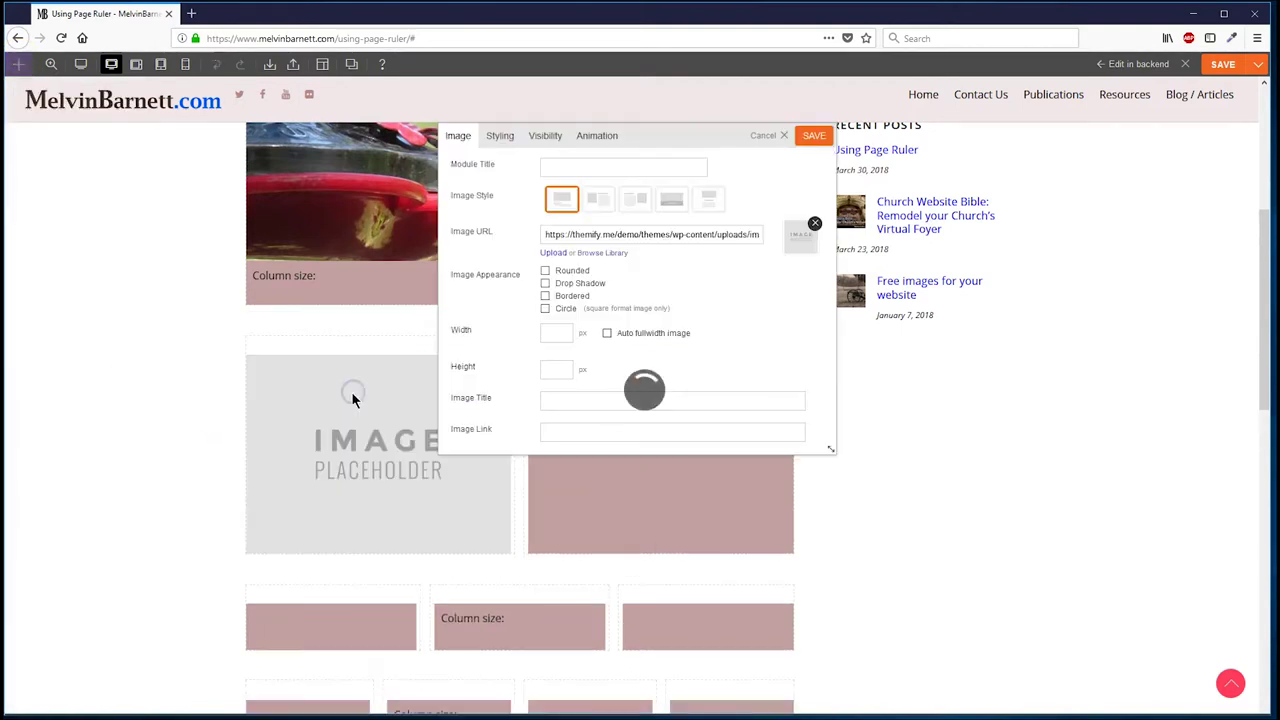
{"action": "left_click", "coordinate": [602, 252]}
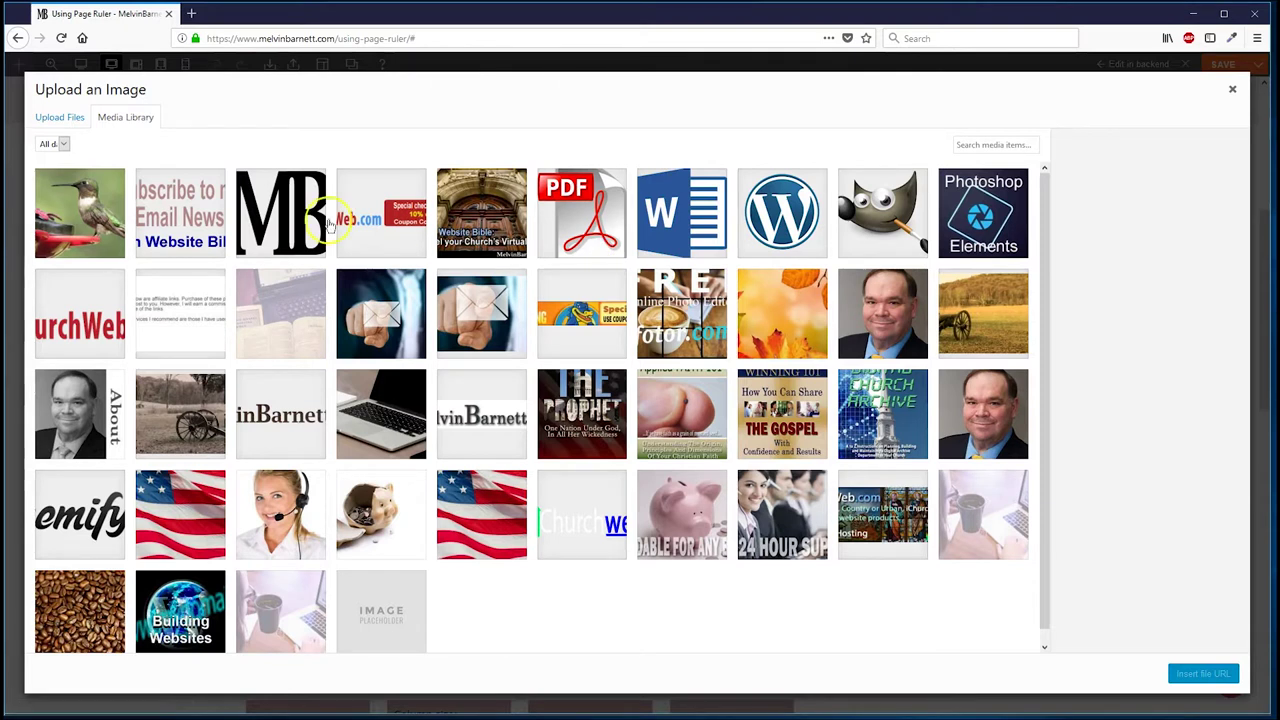
{"action": "left_click", "coordinate": [49, 118]}
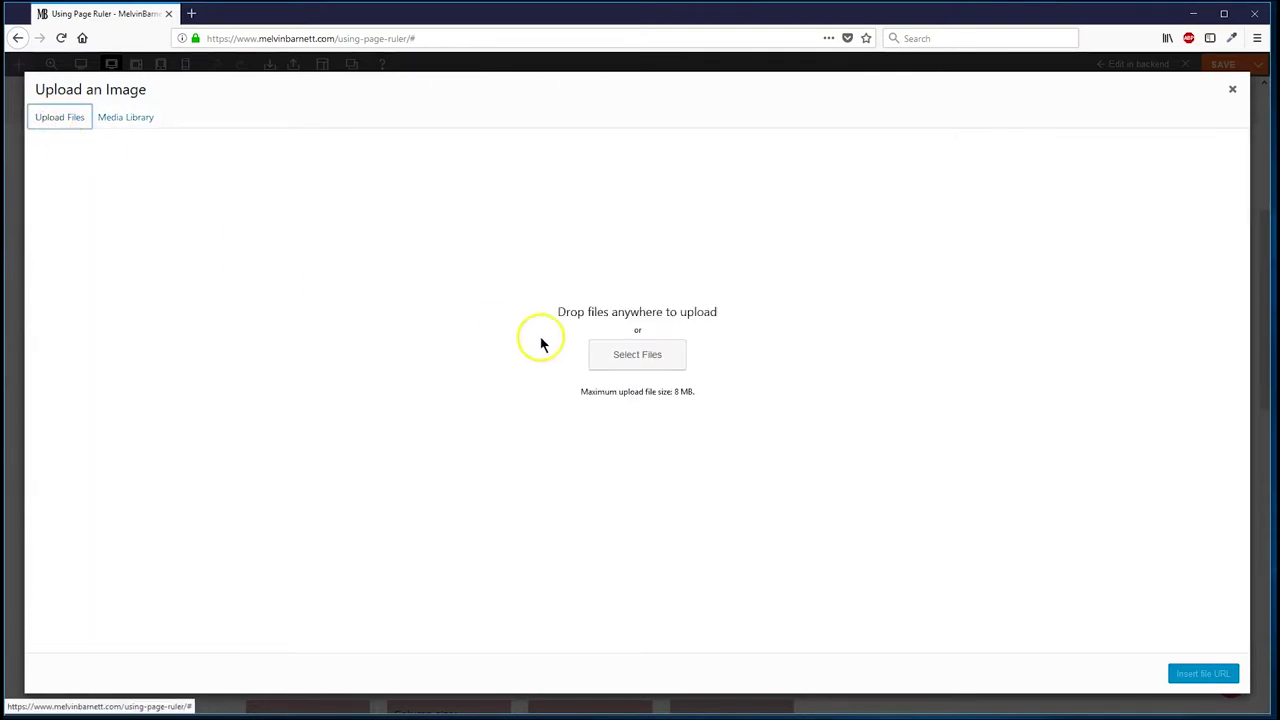
{"action": "left_click", "coordinate": [631, 357]}
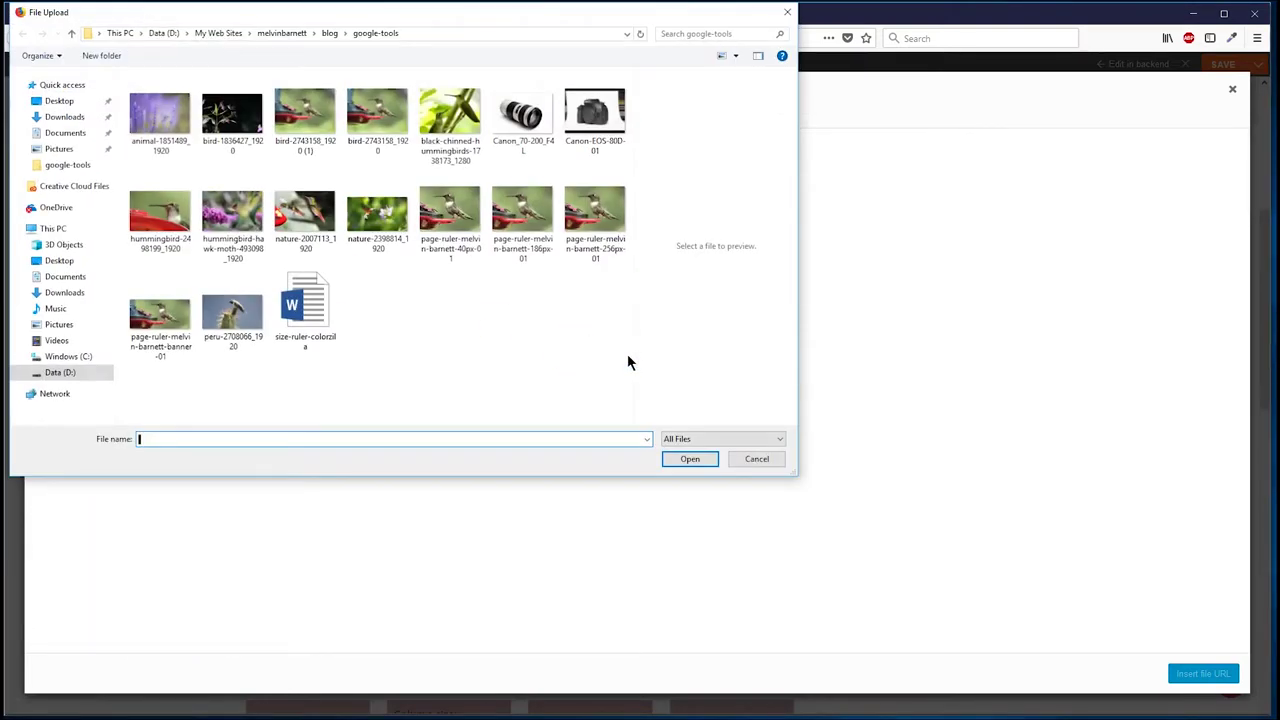
{"action": "left_click", "coordinate": [455, 212]}
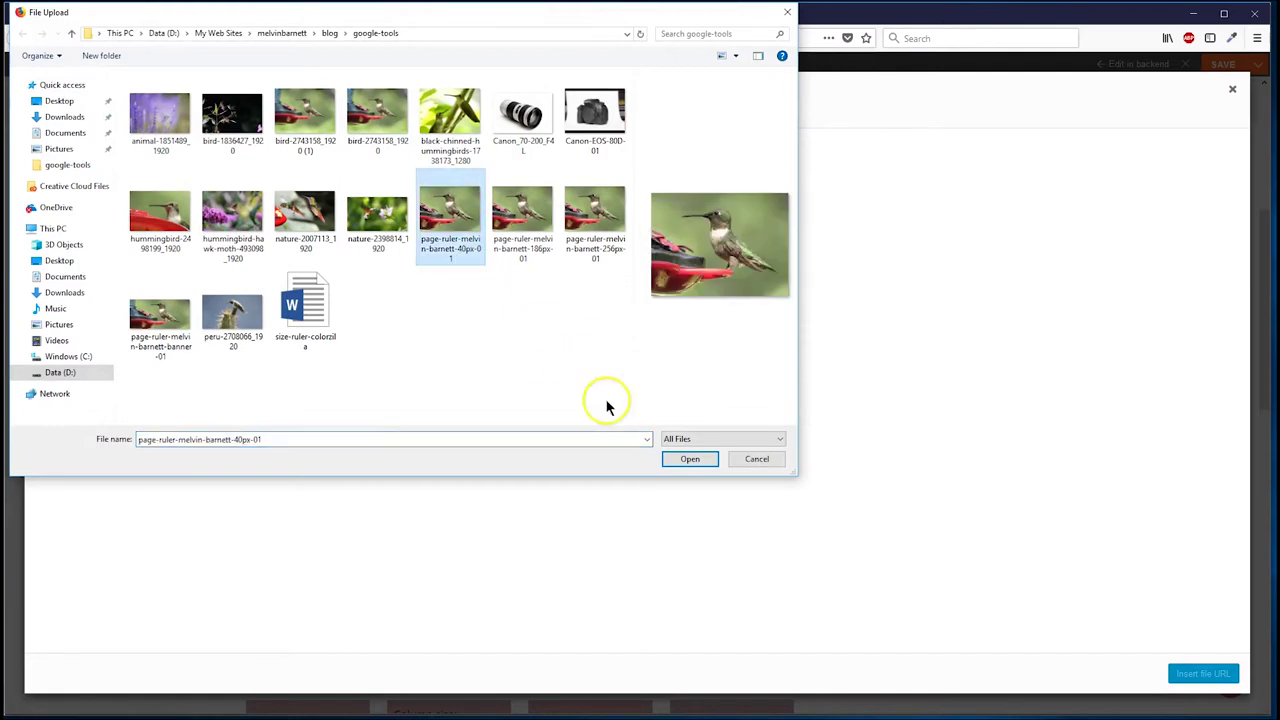
{"action": "left_click", "coordinate": [688, 458]}
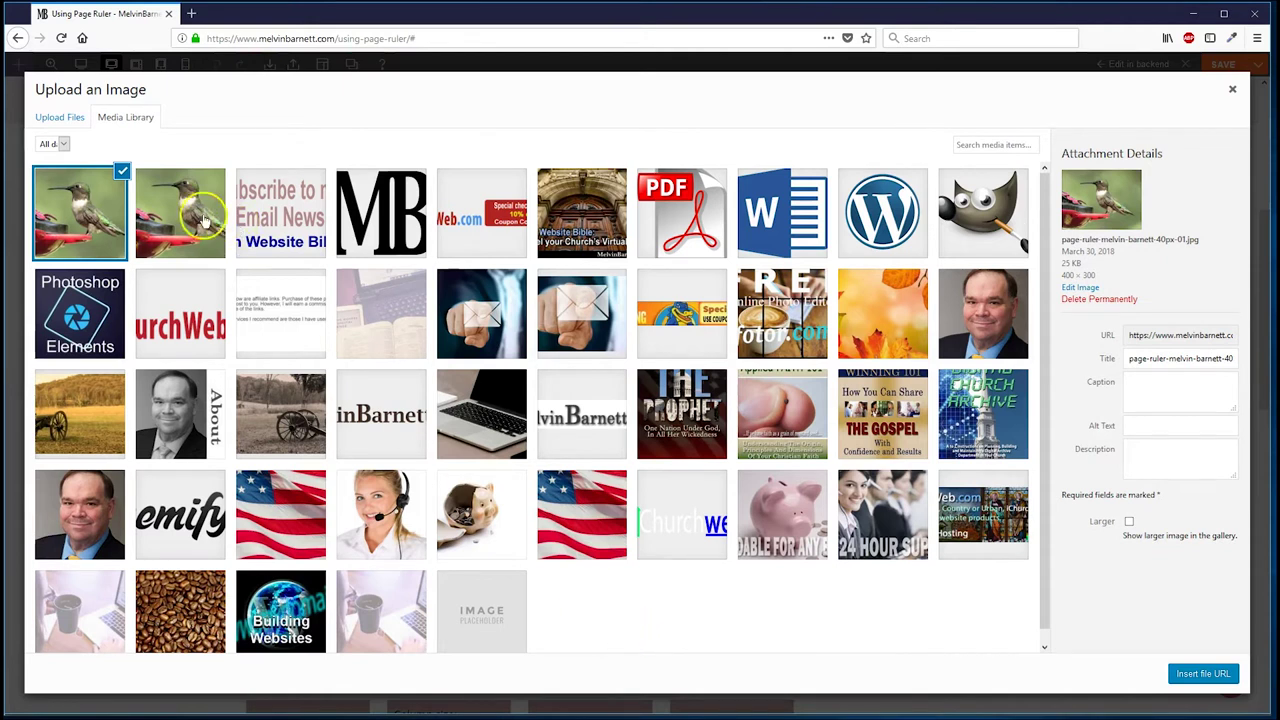
{"action": "left_click", "coordinate": [1204, 674]}
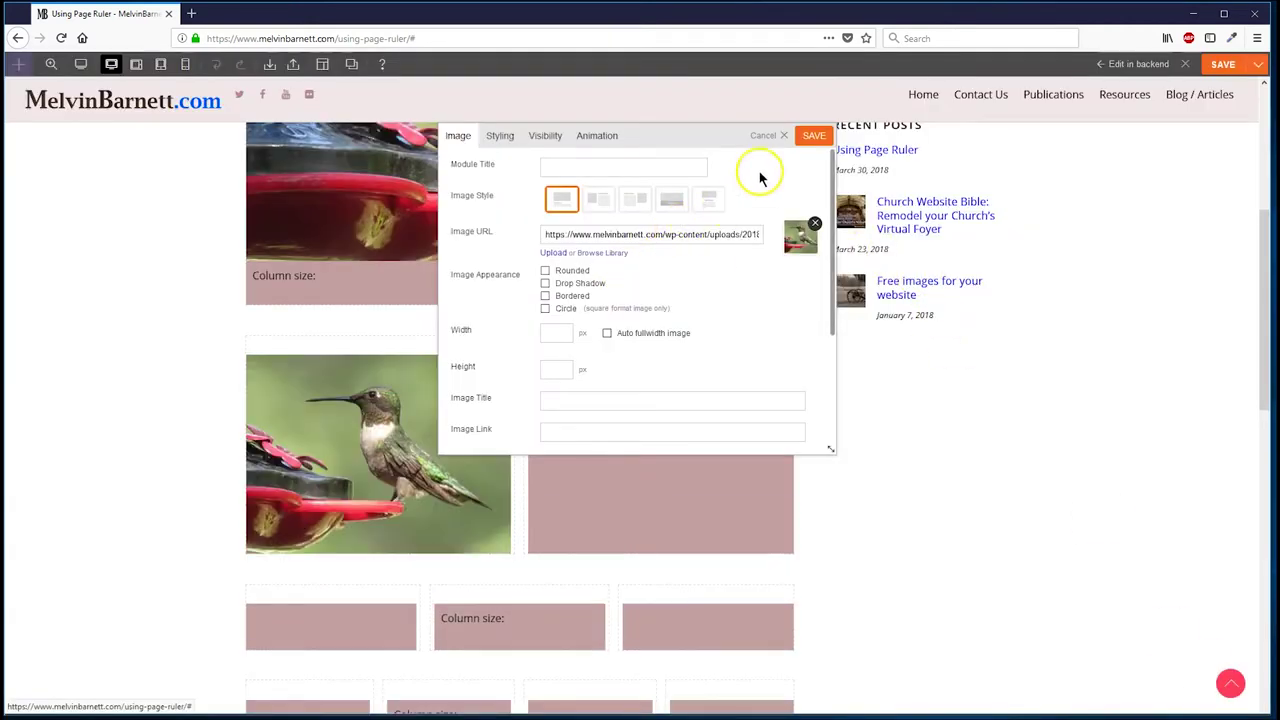
{"action": "left_click", "coordinate": [815, 137]}
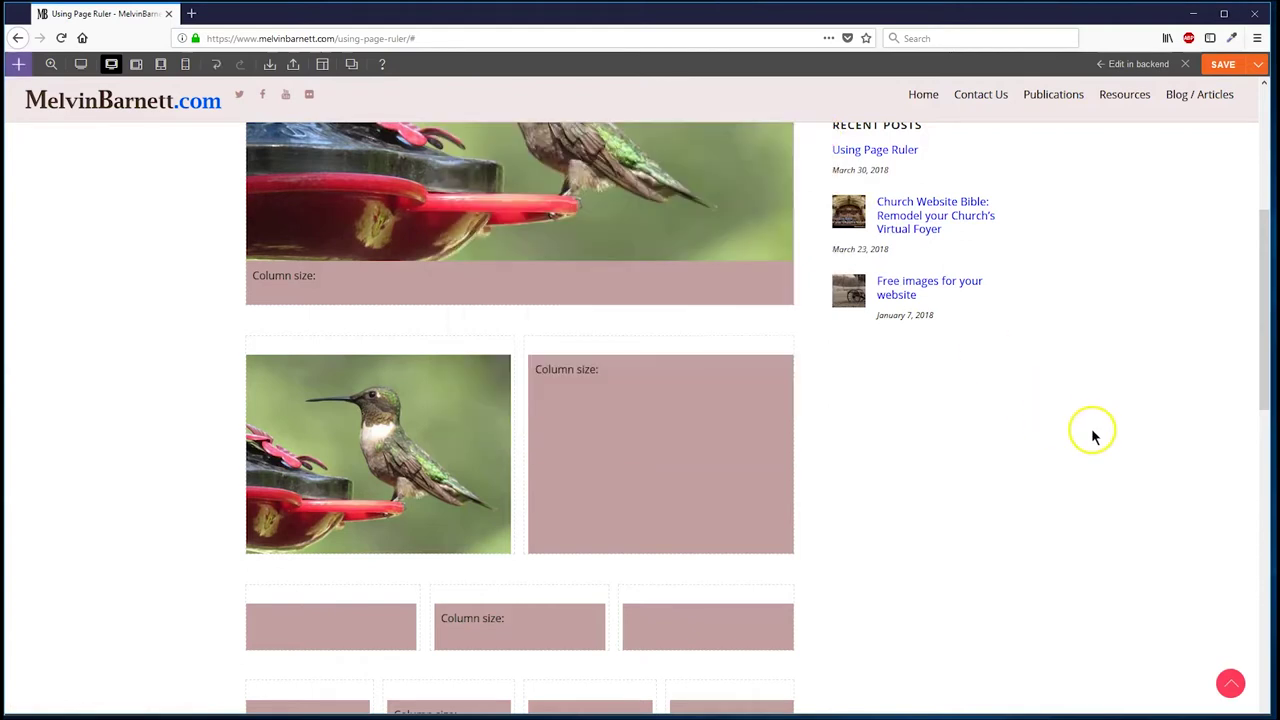
{"action": "scroll", "coordinate": [1094, 429], "scroll_direction": "down", "scroll_amount": 3}
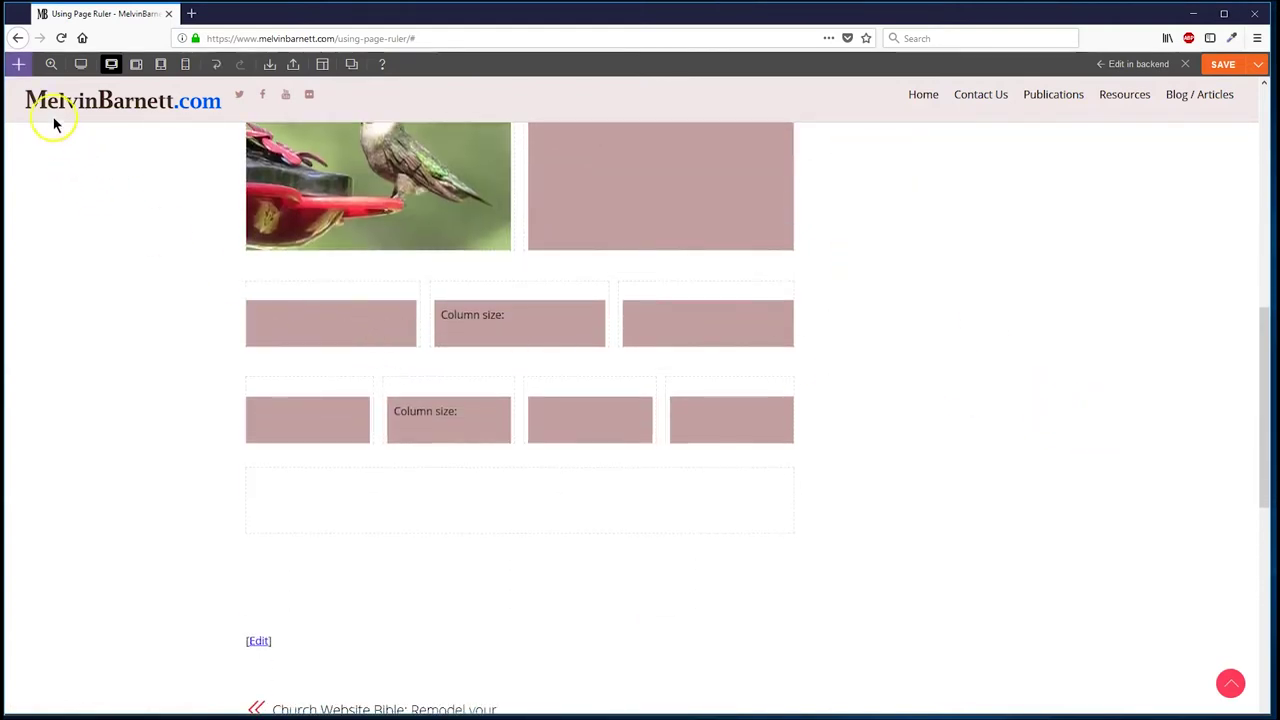
{"action": "left_click", "coordinate": [19, 65]}
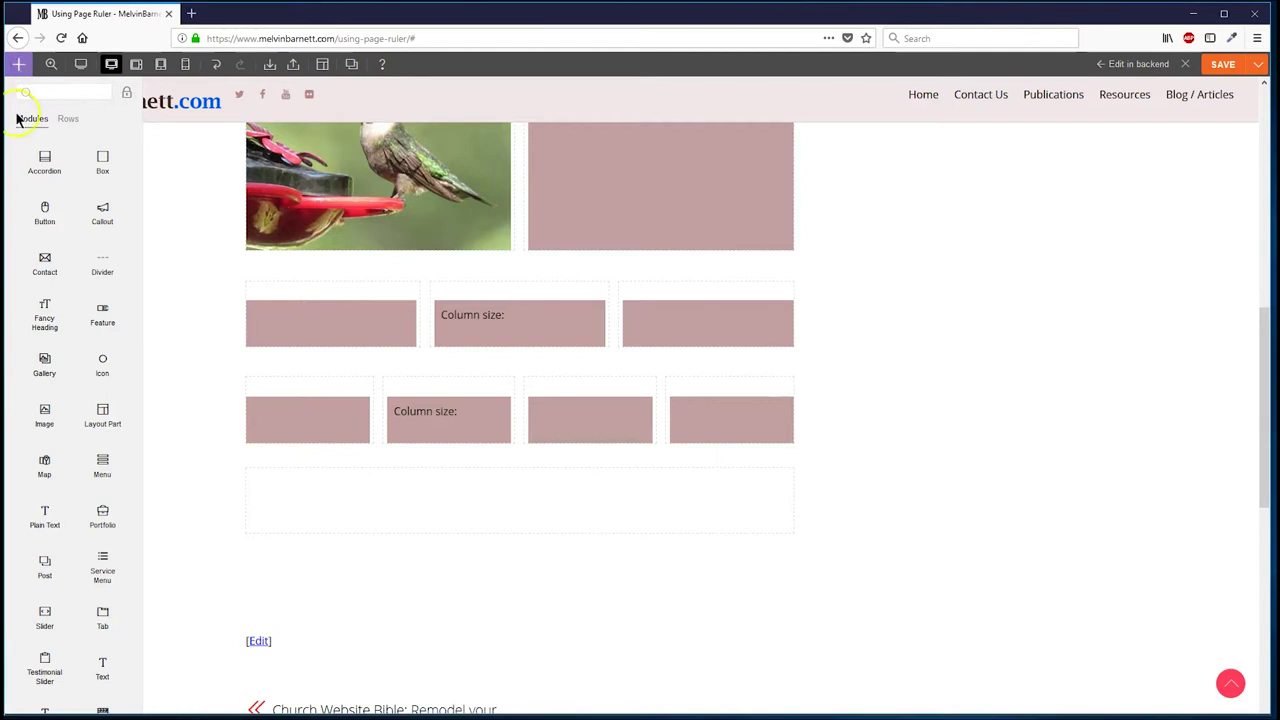
{"action": "left_click_drag", "start_coordinate": [44, 418], "coordinate": [349, 344]}
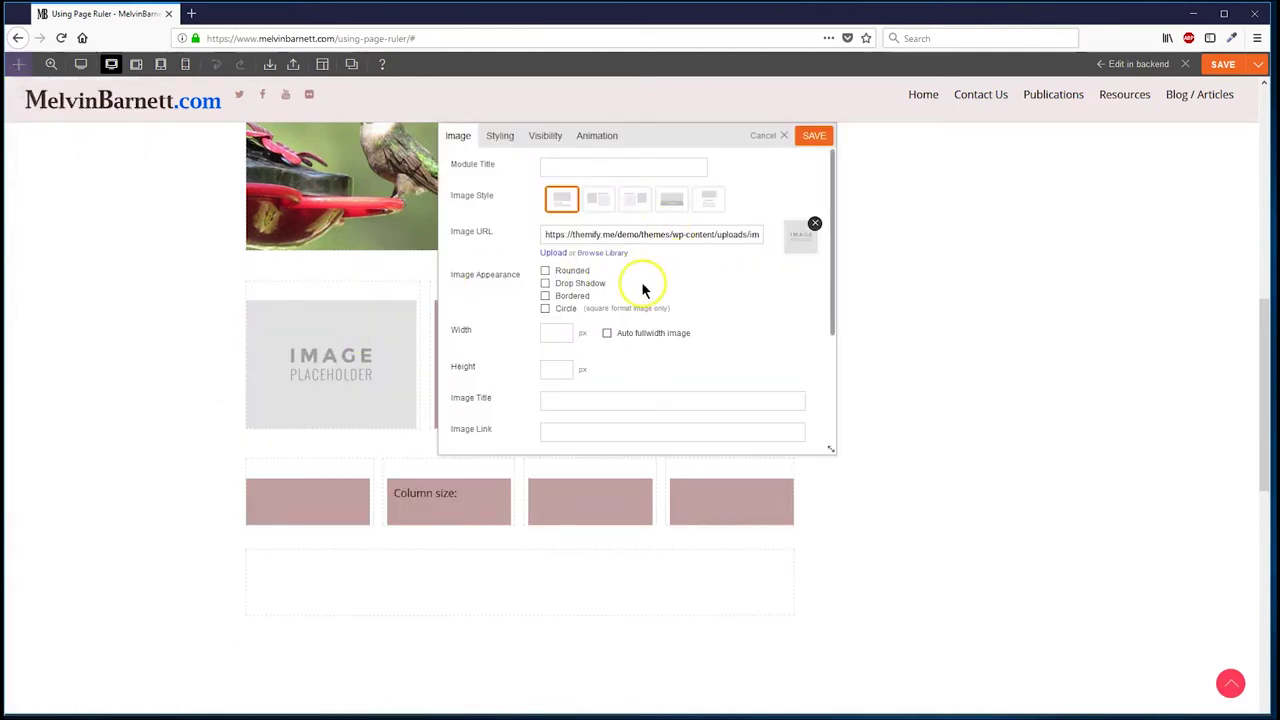
{"action": "left_click", "coordinate": [604, 253]}
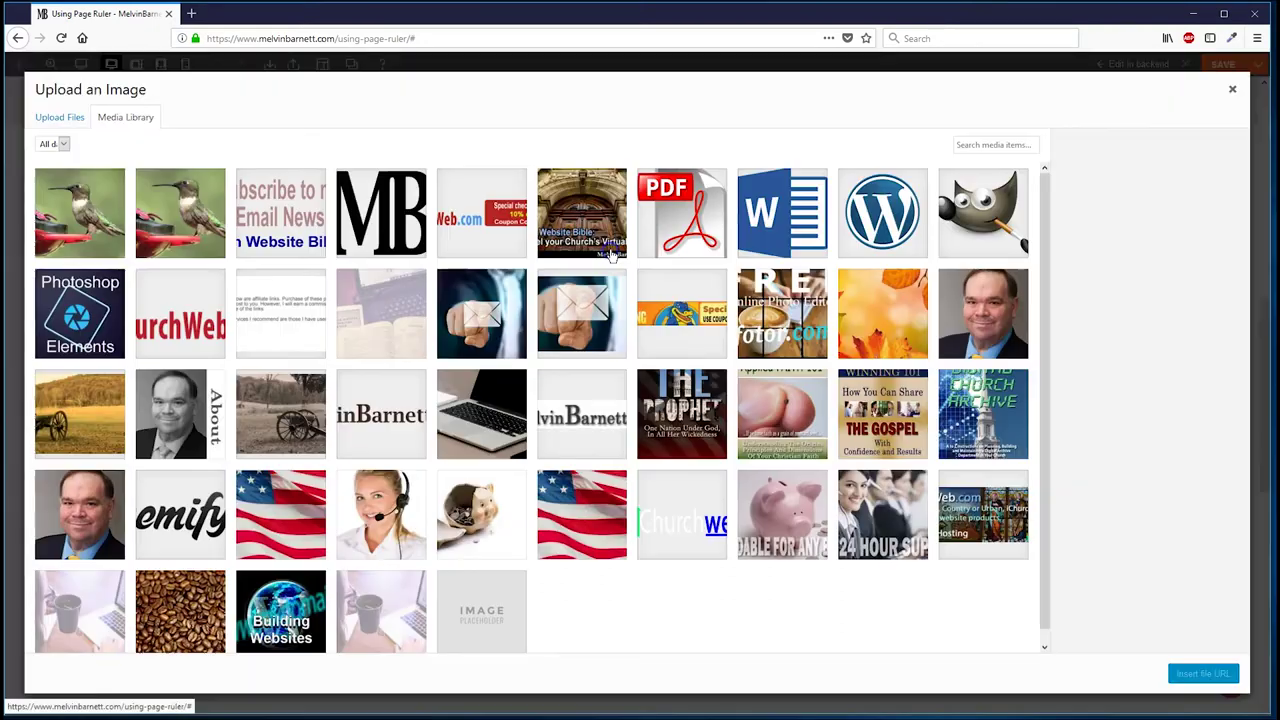
{"action": "left_click", "coordinate": [57, 118]}
{"action": "left_click", "coordinate": [663, 360]}
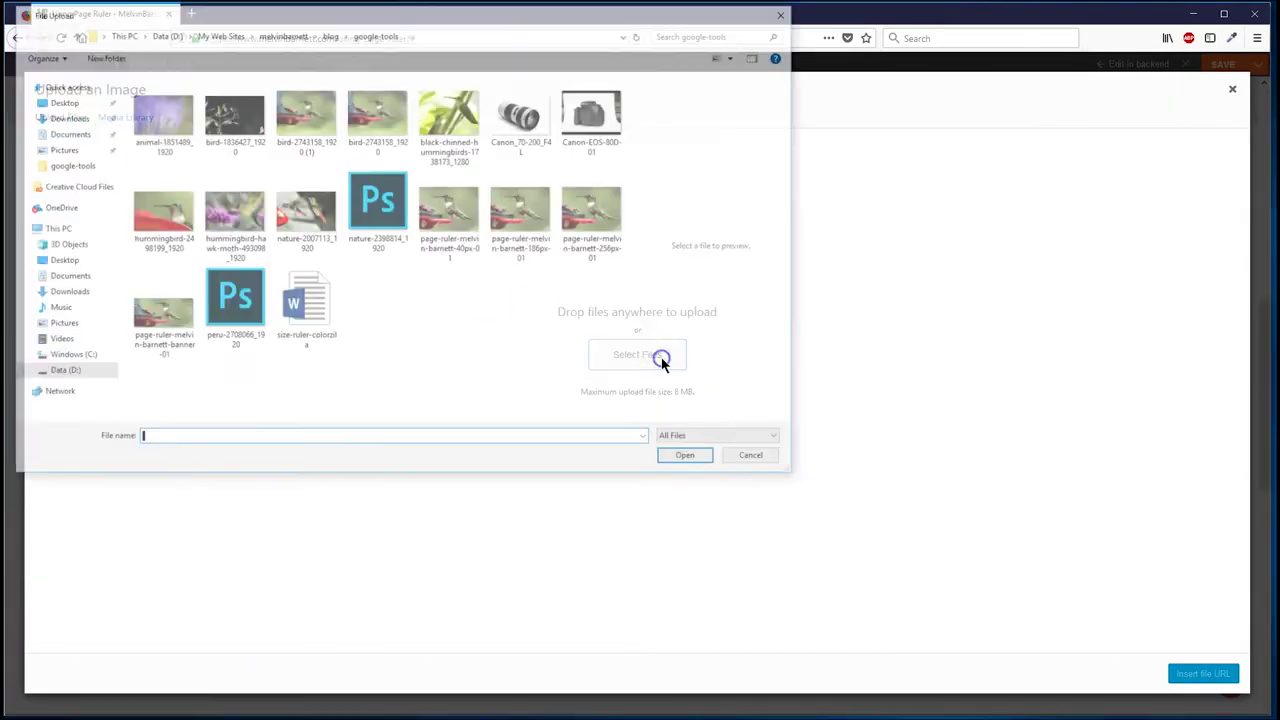
{"action": "left_click", "coordinate": [497, 338]}
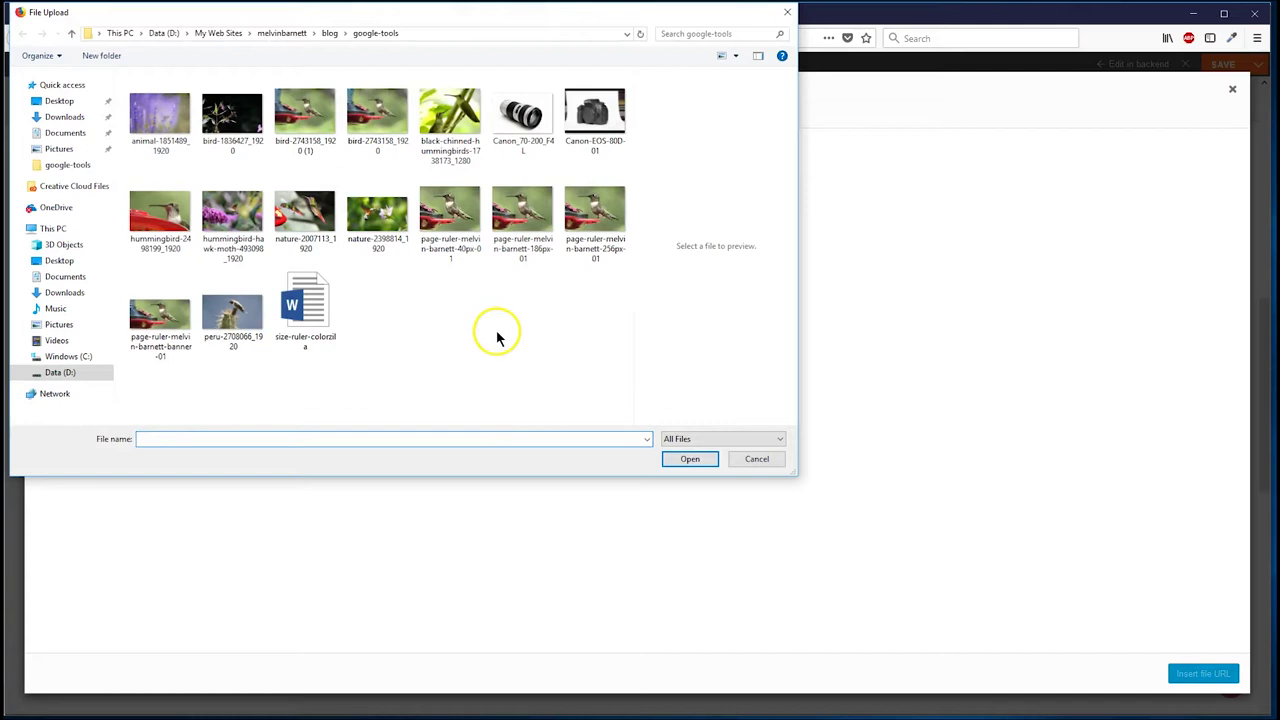
{"action": "left_click", "coordinate": [592, 210]}
{"action": "left_click", "coordinate": [688, 459]}
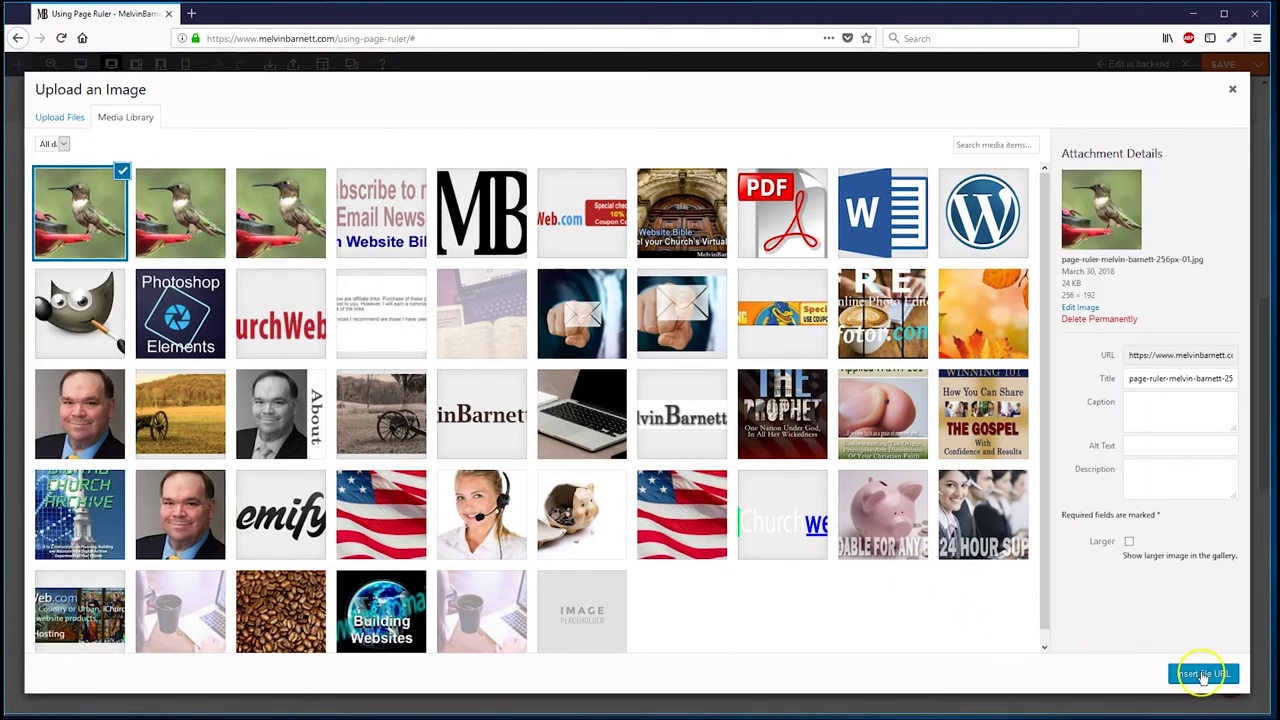
{"action": "left_click", "coordinate": [1203, 675]}
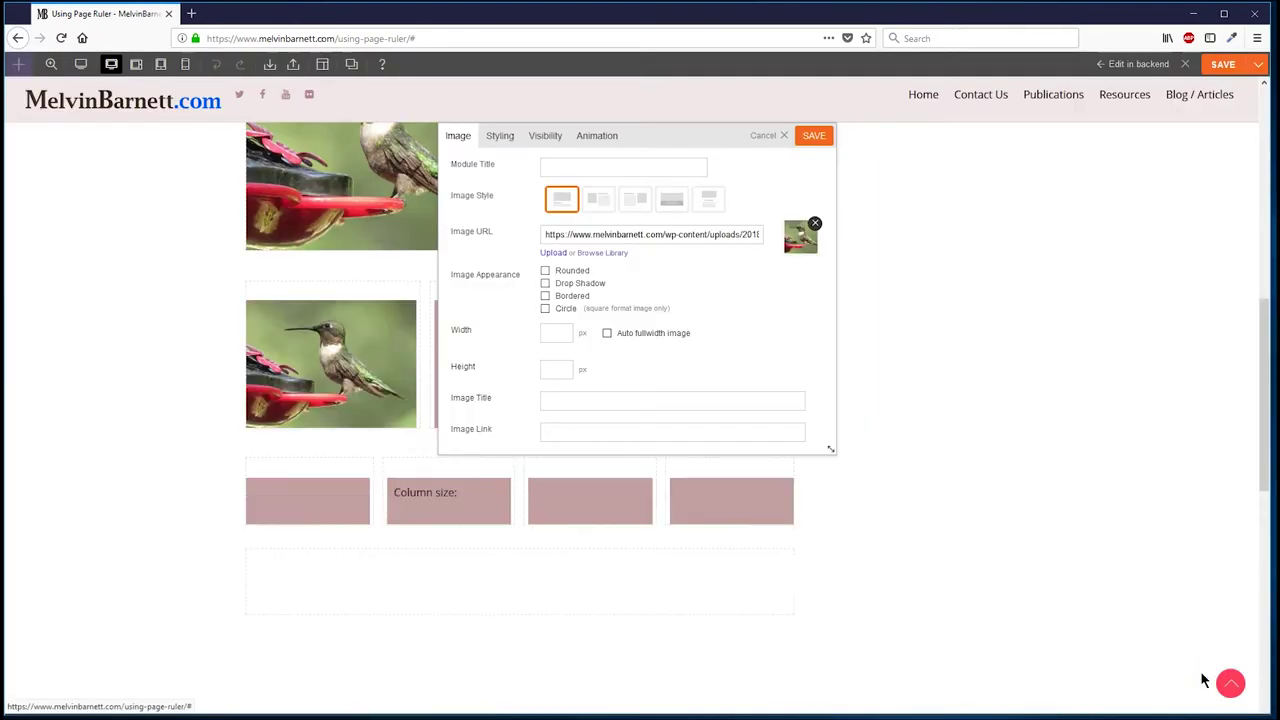
{"action": "left_click", "coordinate": [812, 134]}
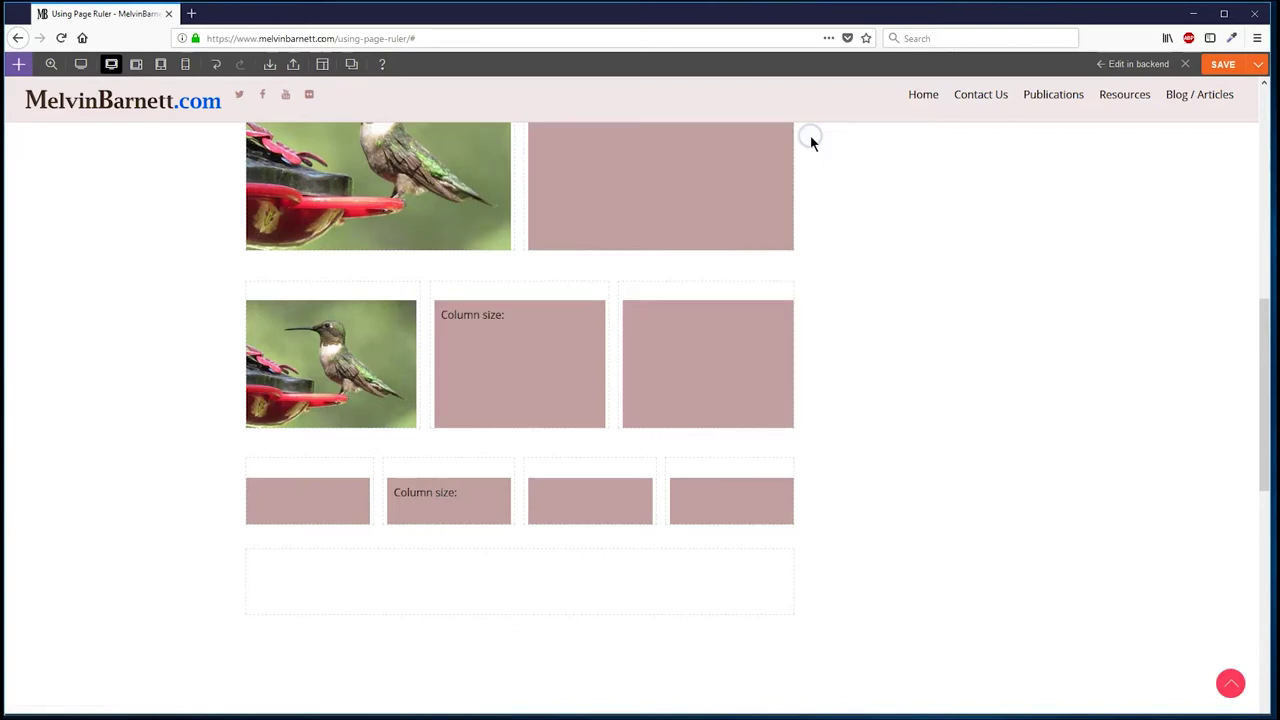
{"action": "left_click", "coordinate": [88, 168]}
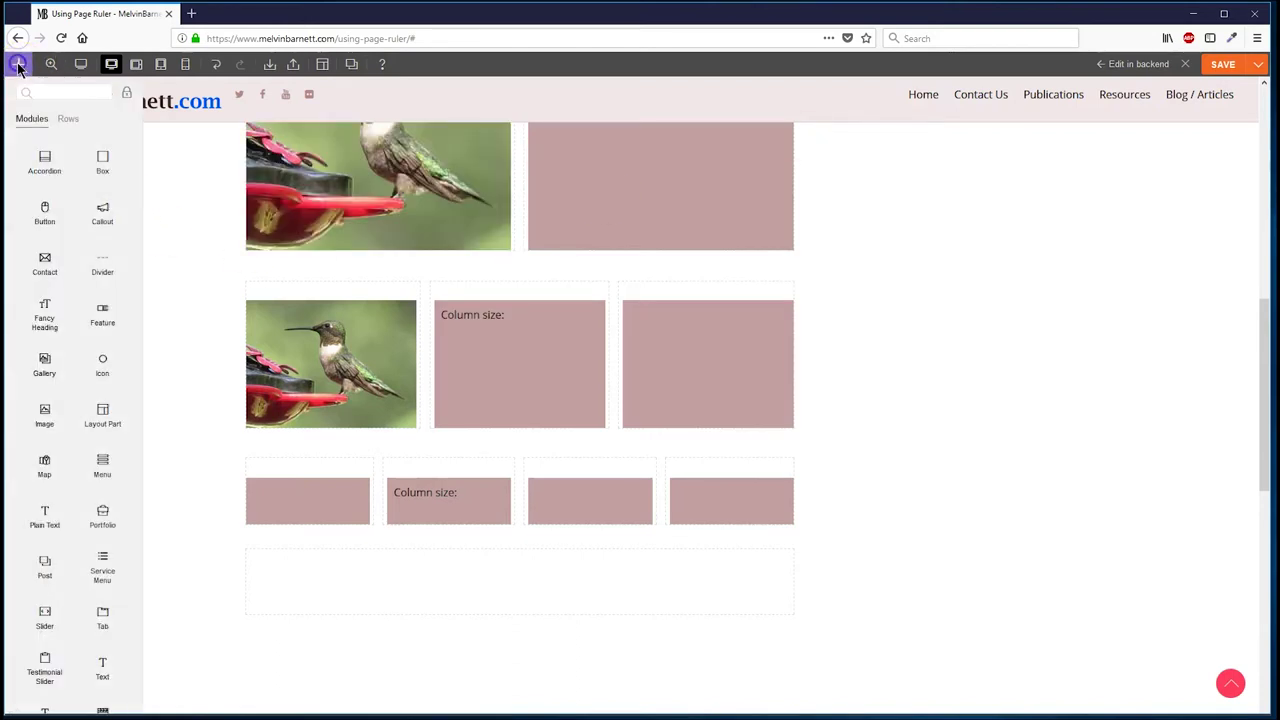
{"action": "left_click", "coordinate": [37, 418]}
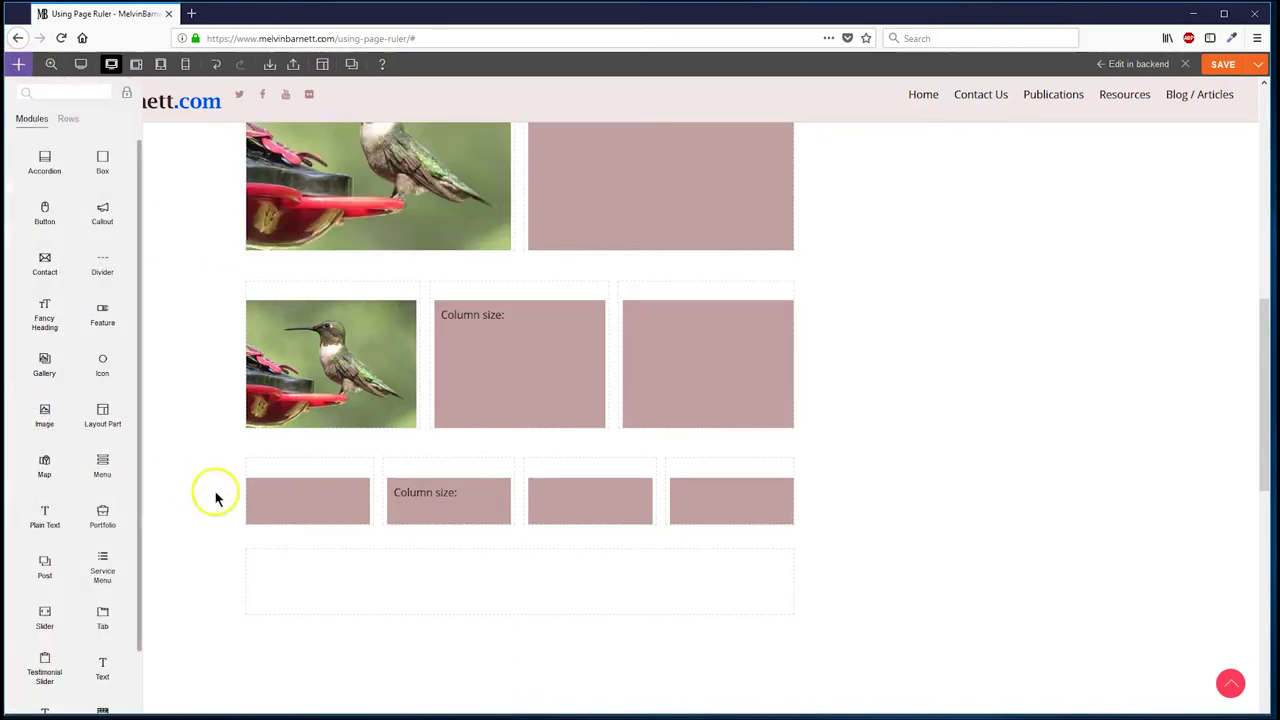
{"action": "left_click_drag", "start_coordinate": [37, 418], "coordinate": [294, 519]}
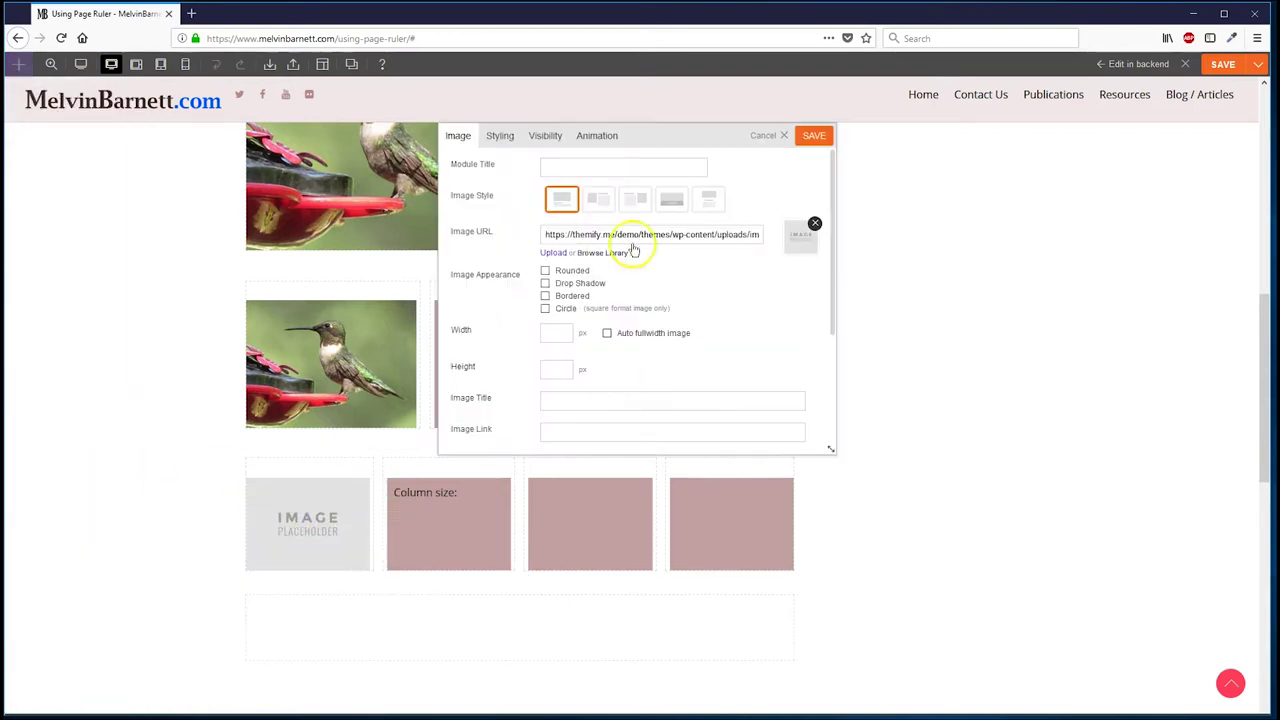
{"action": "left_click", "coordinate": [603, 253]}
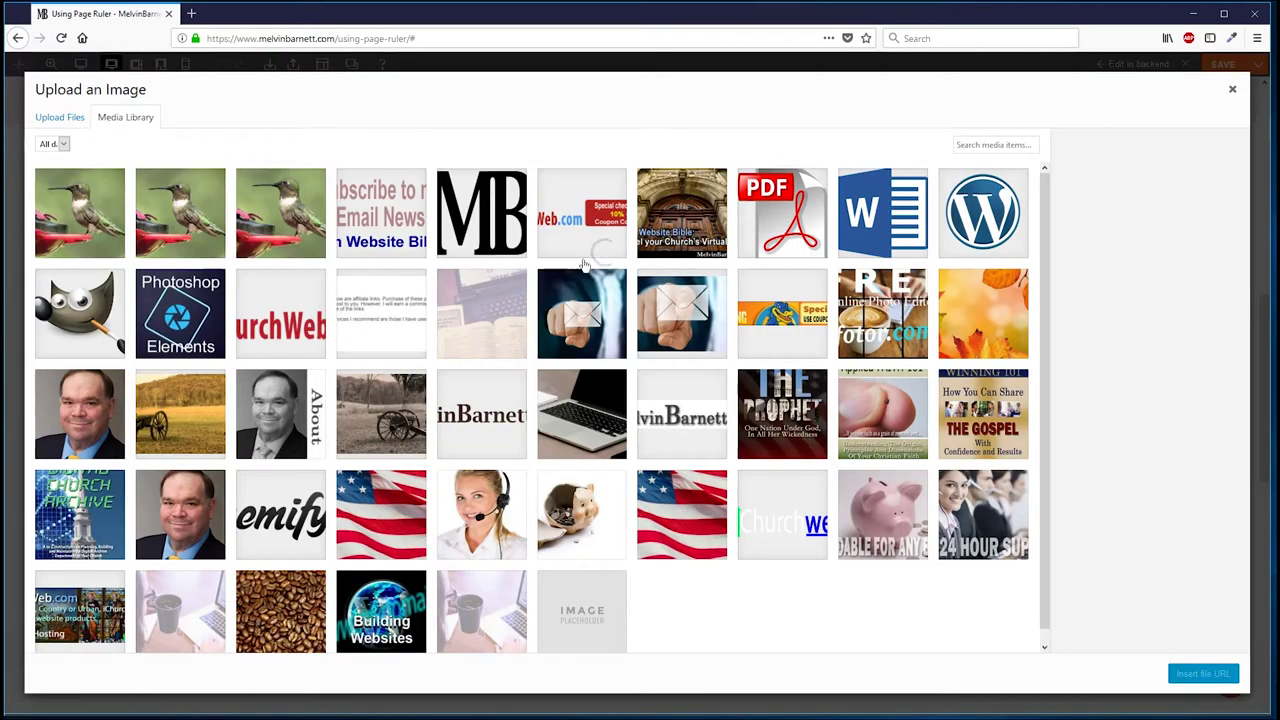
{"action": "left_click", "coordinate": [48, 118]}
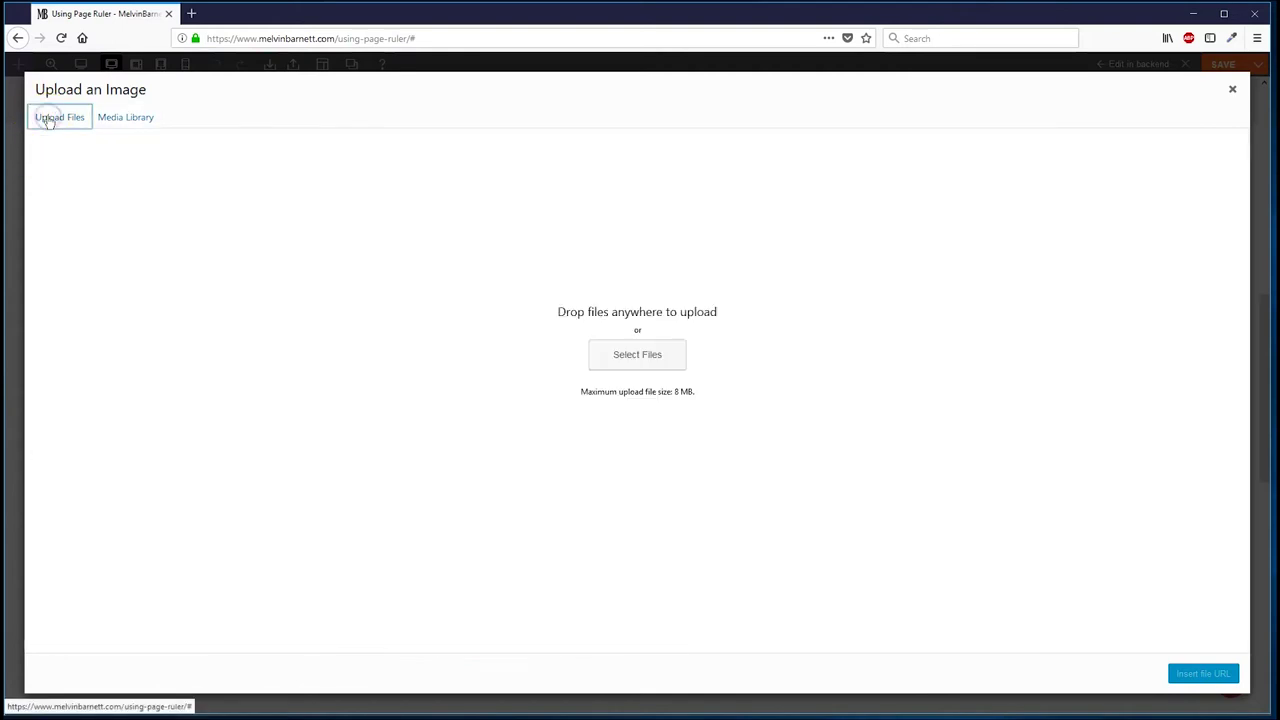
{"action": "left_click", "coordinate": [599, 354]}
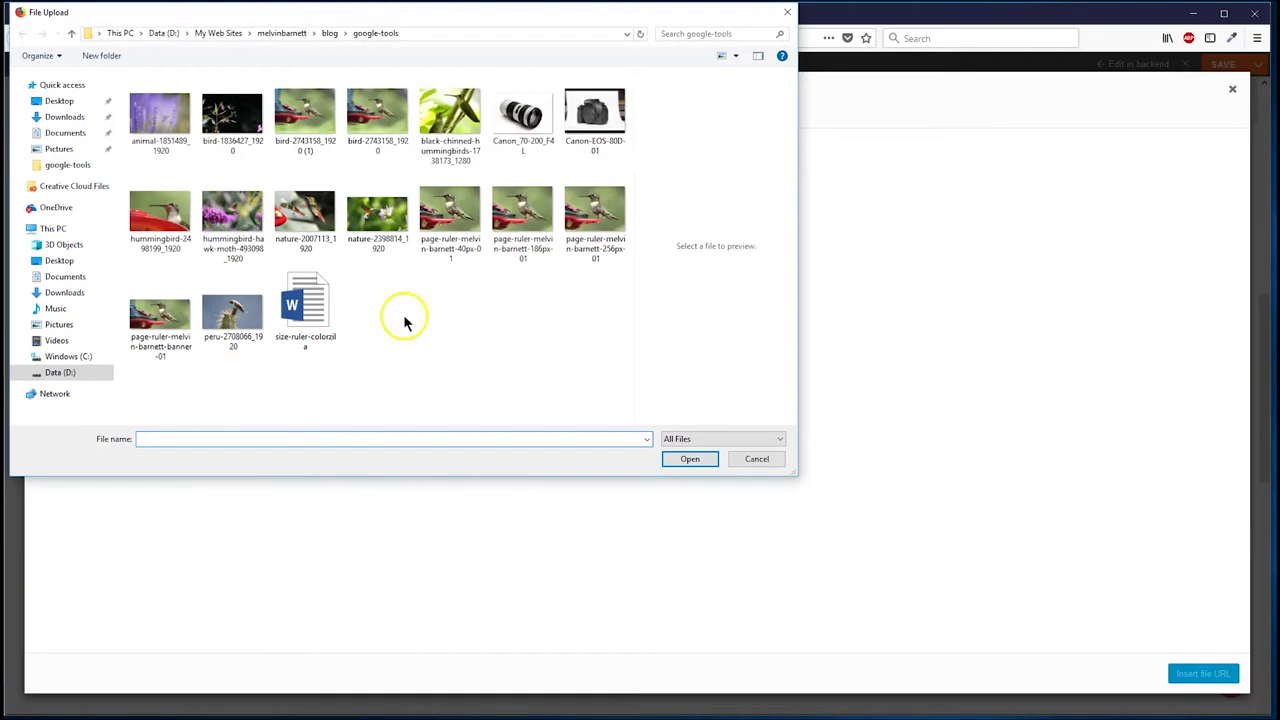
{"action": "left_click", "coordinate": [522, 250]}
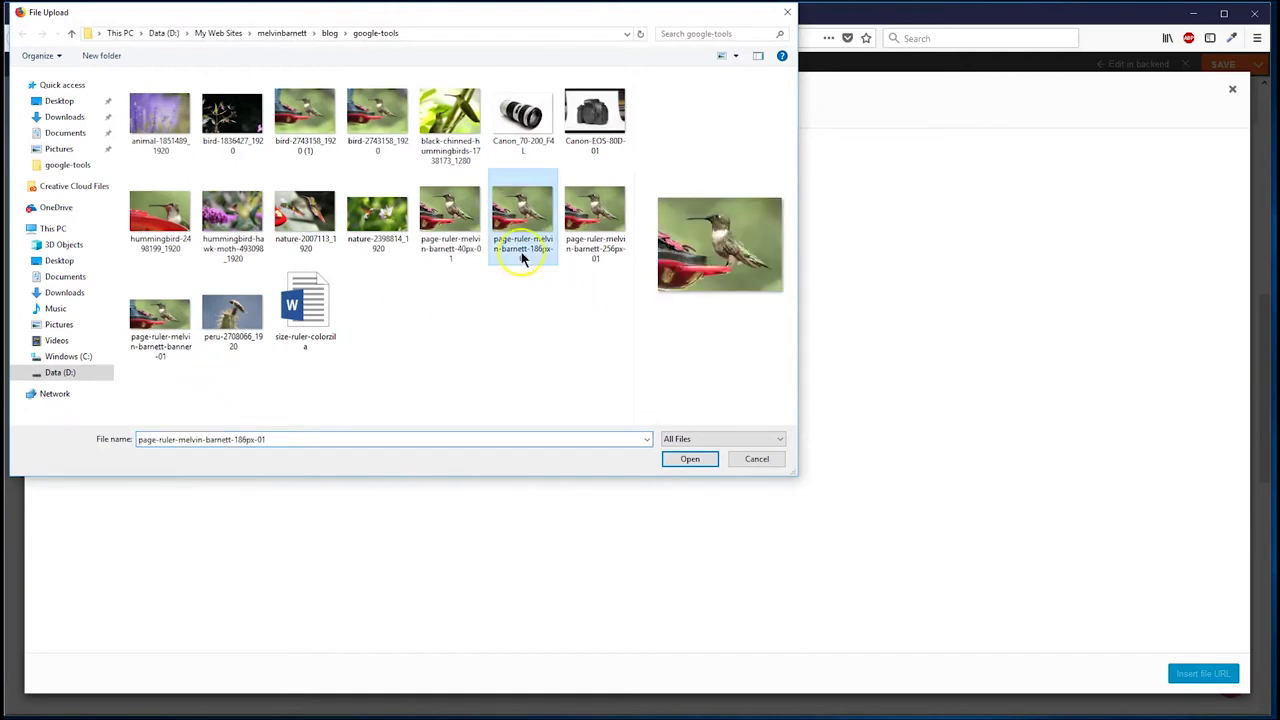
{"action": "left_click", "coordinate": [689, 460]}
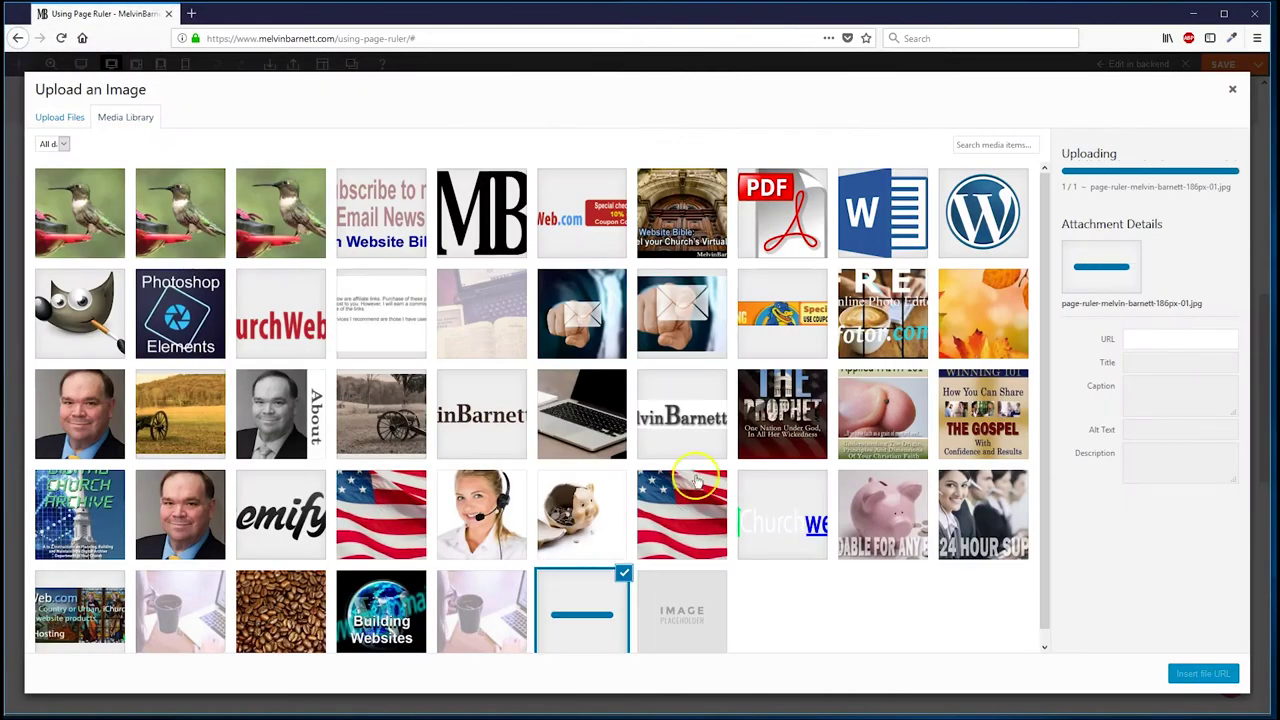
{"action": "left_click", "coordinate": [1201, 675]}
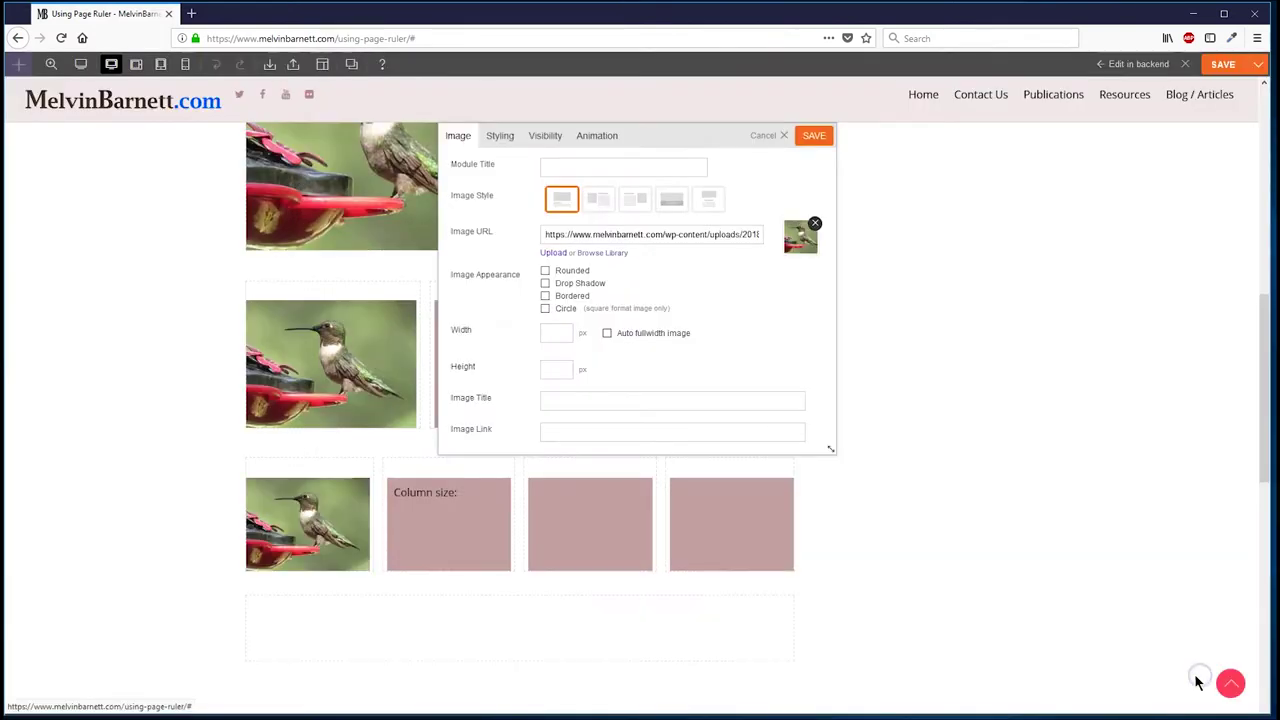
{"action": "left_click", "coordinate": [810, 138]}
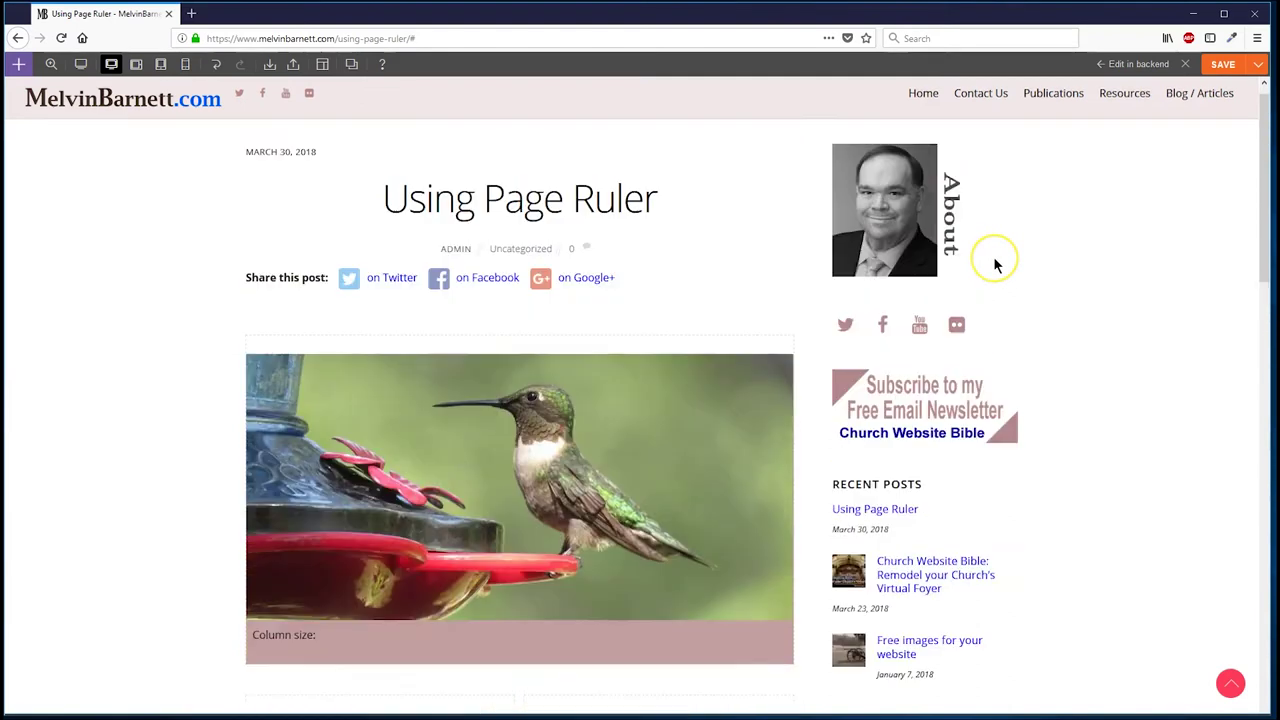
- Delete the 'Column size:' Text module under the top image and save the post
{"action": "scroll", "coordinate": [996, 263], "scroll_direction": "down", "scroll_amount": 2}
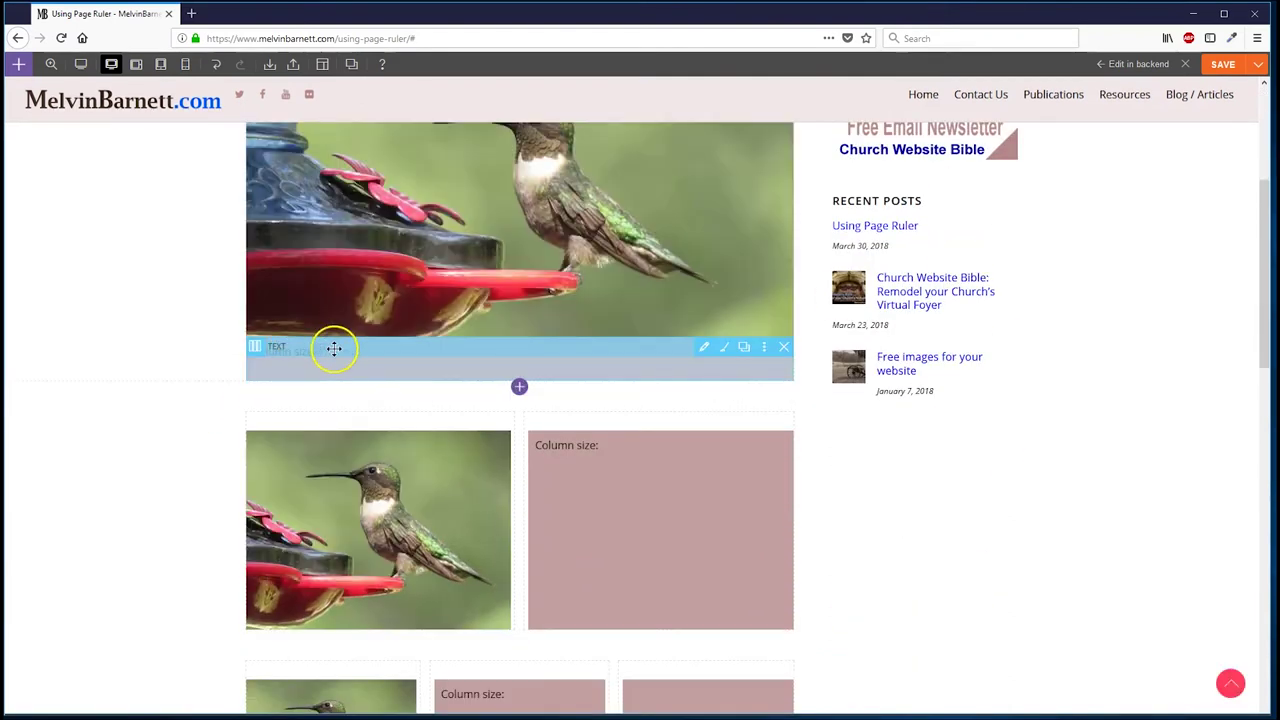
{"action": "left_click", "coordinate": [783, 346]}
{"action": "left_click", "coordinate": [610, 316]}
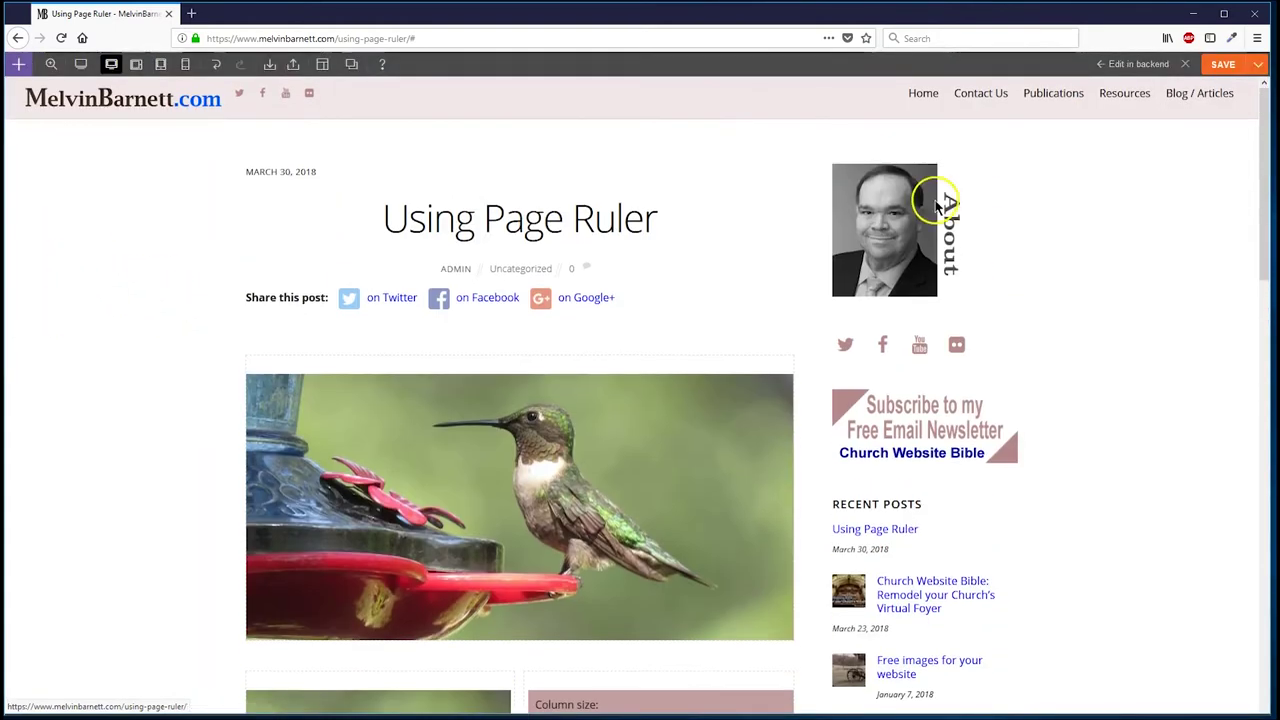
{"action": "left_click", "coordinate": [1226, 67]}
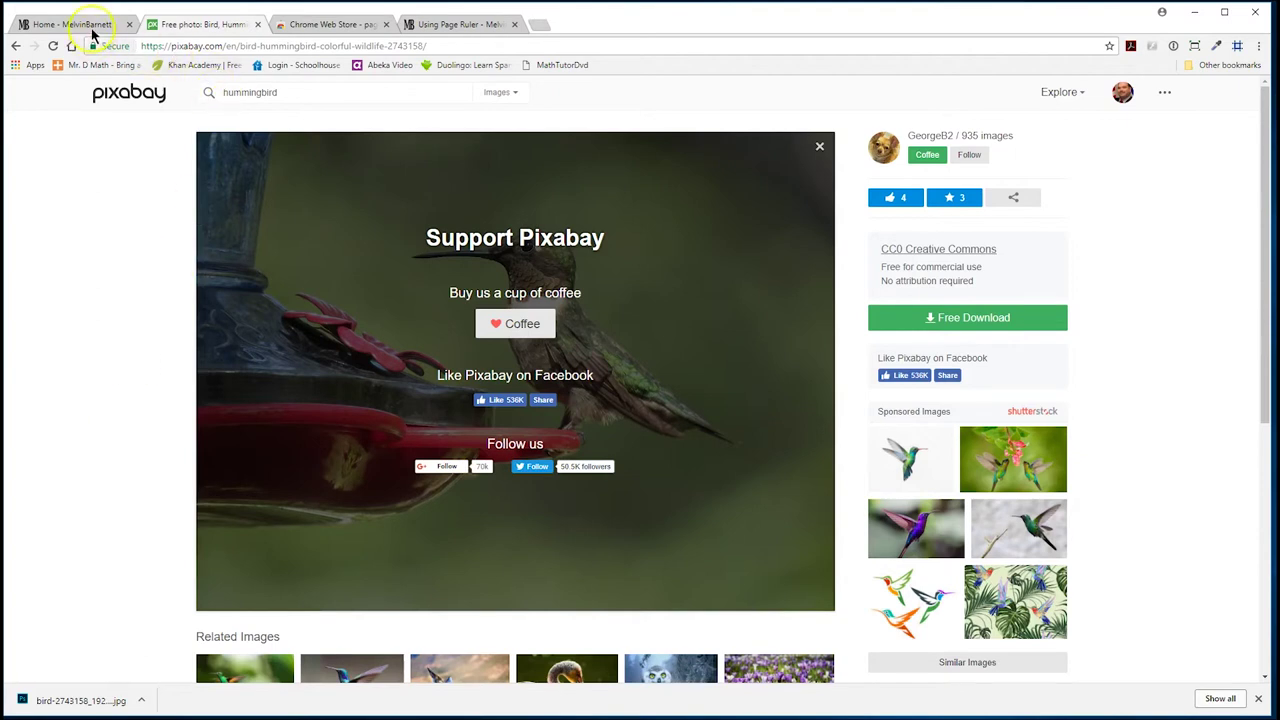
- Scroll through the live Using Page Ruler post's hummingbird grid, then switch to the google-tools folder
{"action": "left_click", "coordinate": [463, 22]}
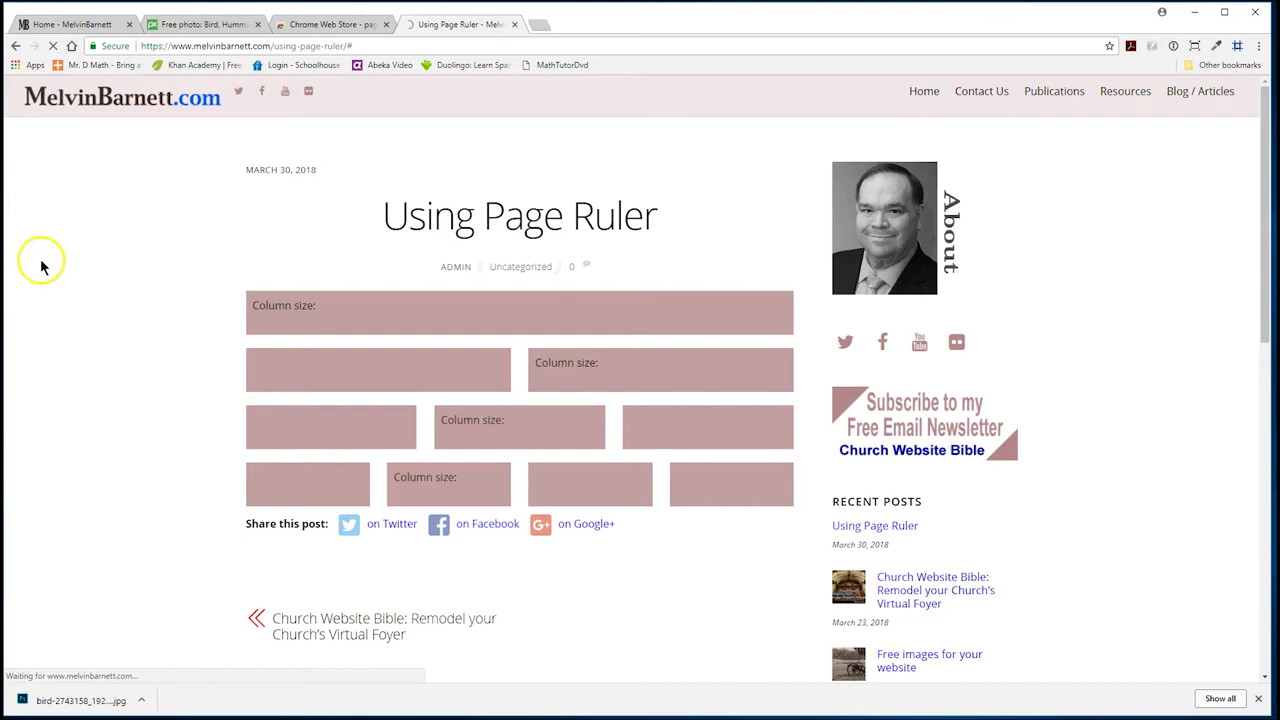
{"action": "scroll", "coordinate": [43, 256], "scroll_direction": "down", "scroll_amount": 3}
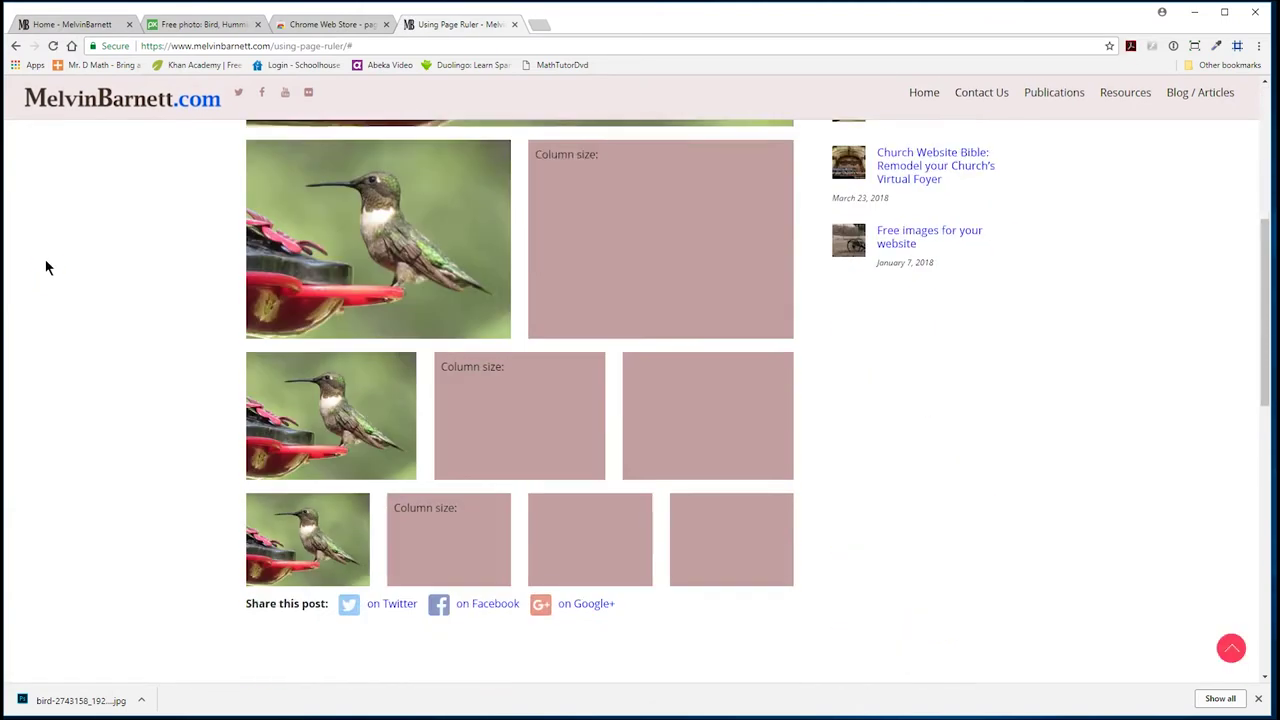
{"action": "scroll", "coordinate": [45, 268], "scroll_direction": "up", "scroll_amount": 3}
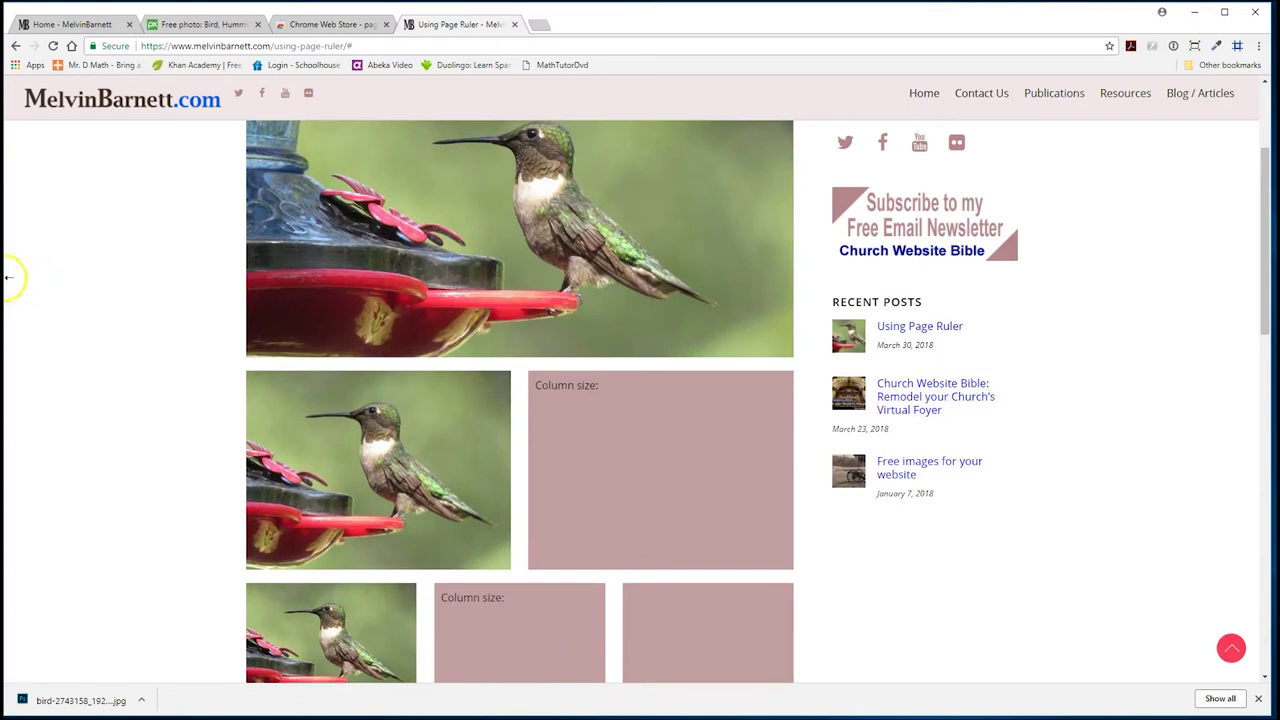
{"action": "scroll", "coordinate": [391, 229], "scroll_direction": "up", "scroll_amount": 1}
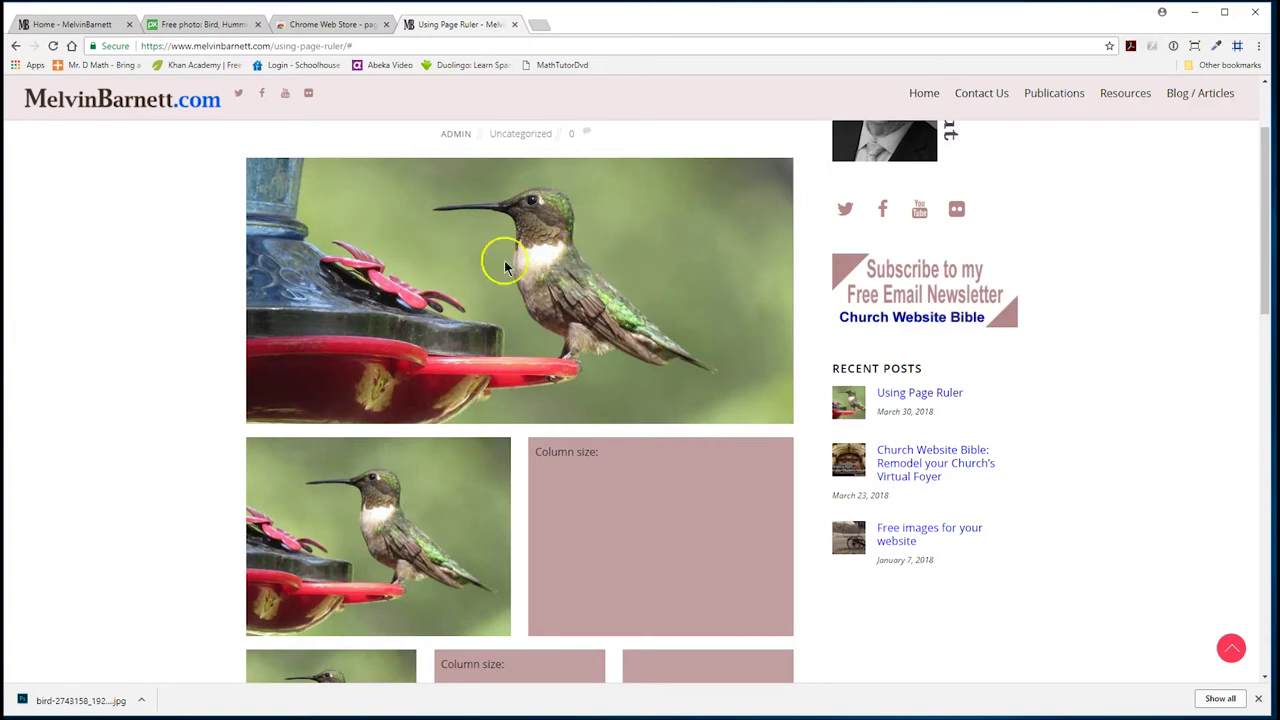
{"action": "scroll", "coordinate": [440, 255], "scroll_direction": "down", "scroll_amount": 2}
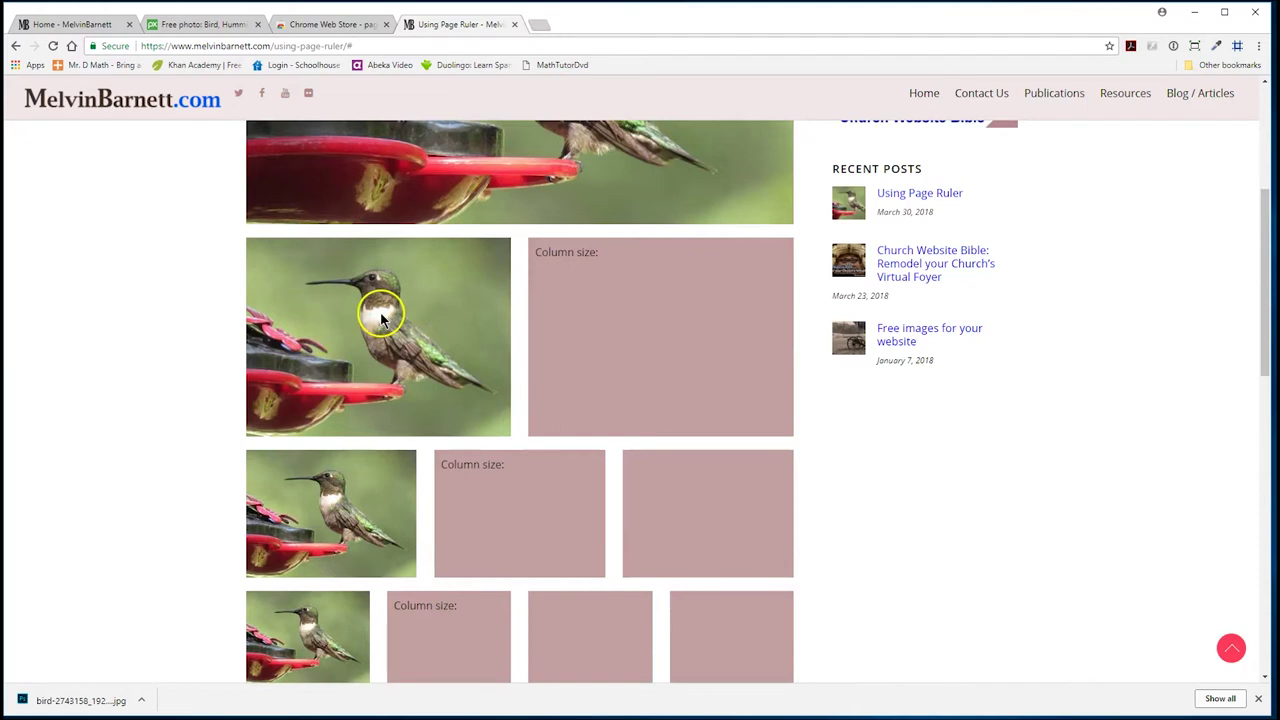
{"action": "scroll", "coordinate": [380, 318], "scroll_direction": "down", "scroll_amount": 1}
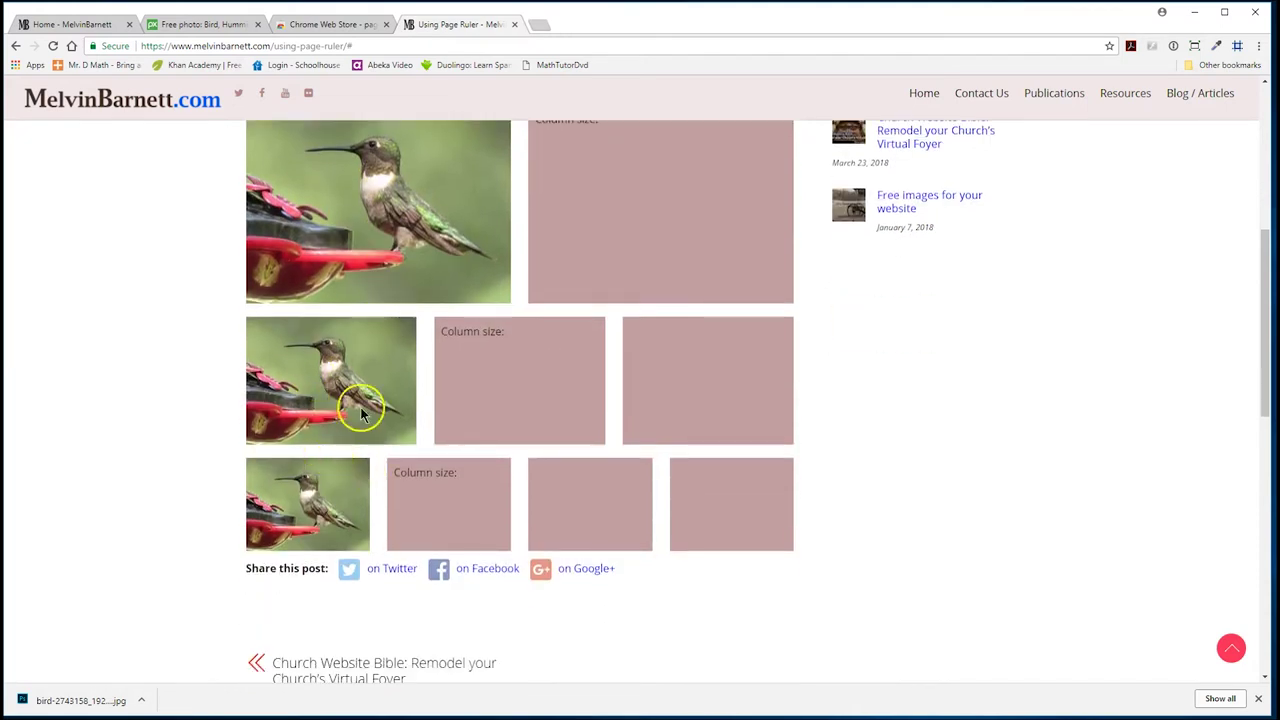
{"action": "scroll", "coordinate": [327, 398], "scroll_direction": "down", "scroll_amount": 1}
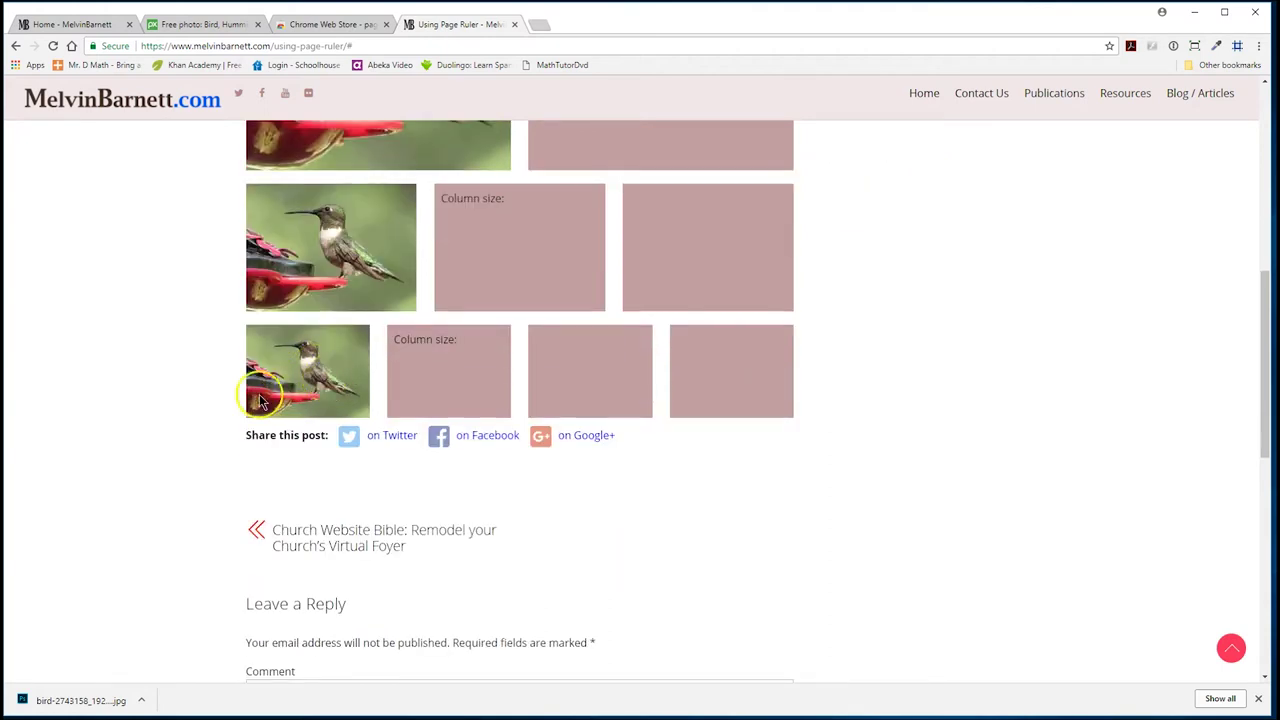
{"action": "scroll", "coordinate": [157, 392], "scroll_direction": "up", "scroll_amount": 1}
{"action": "scroll", "coordinate": [157, 392], "scroll_direction": "up", "scroll_amount": 3}
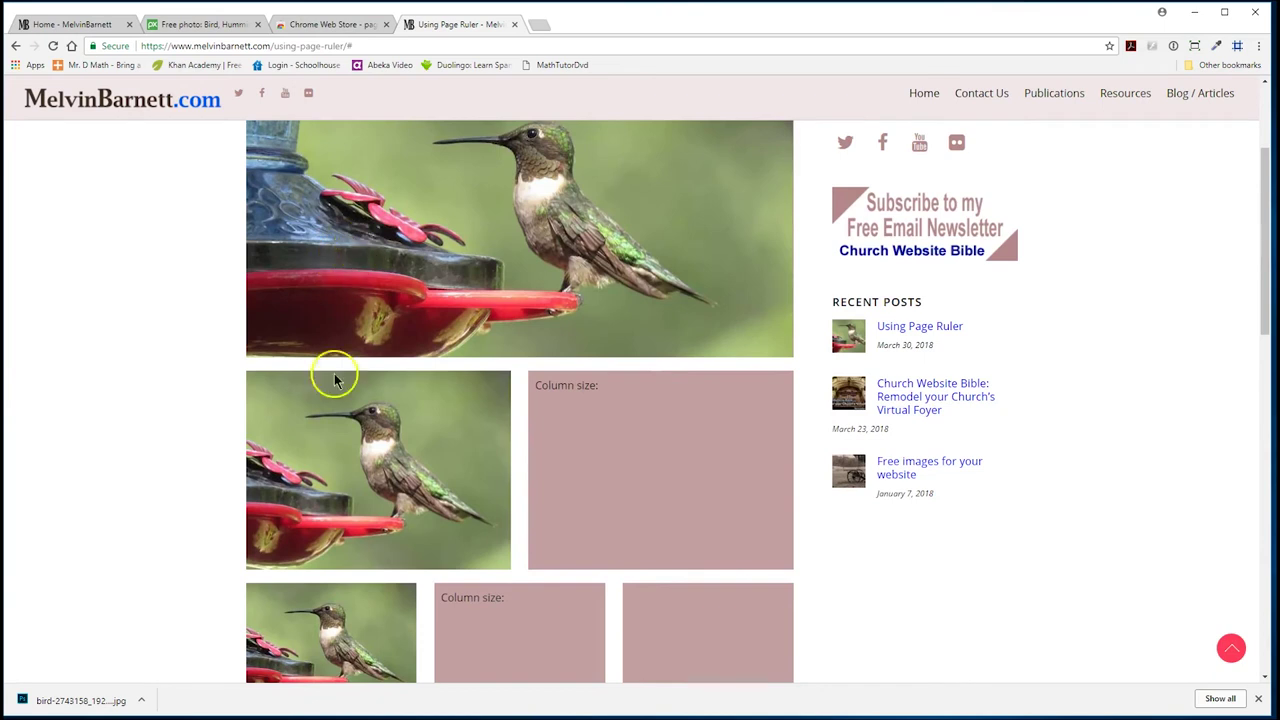
{"action": "scroll", "coordinate": [329, 410], "scroll_direction": "down", "scroll_amount": 1}
{"action": "scroll", "coordinate": [327, 447], "scroll_direction": "down", "scroll_amount": 2}
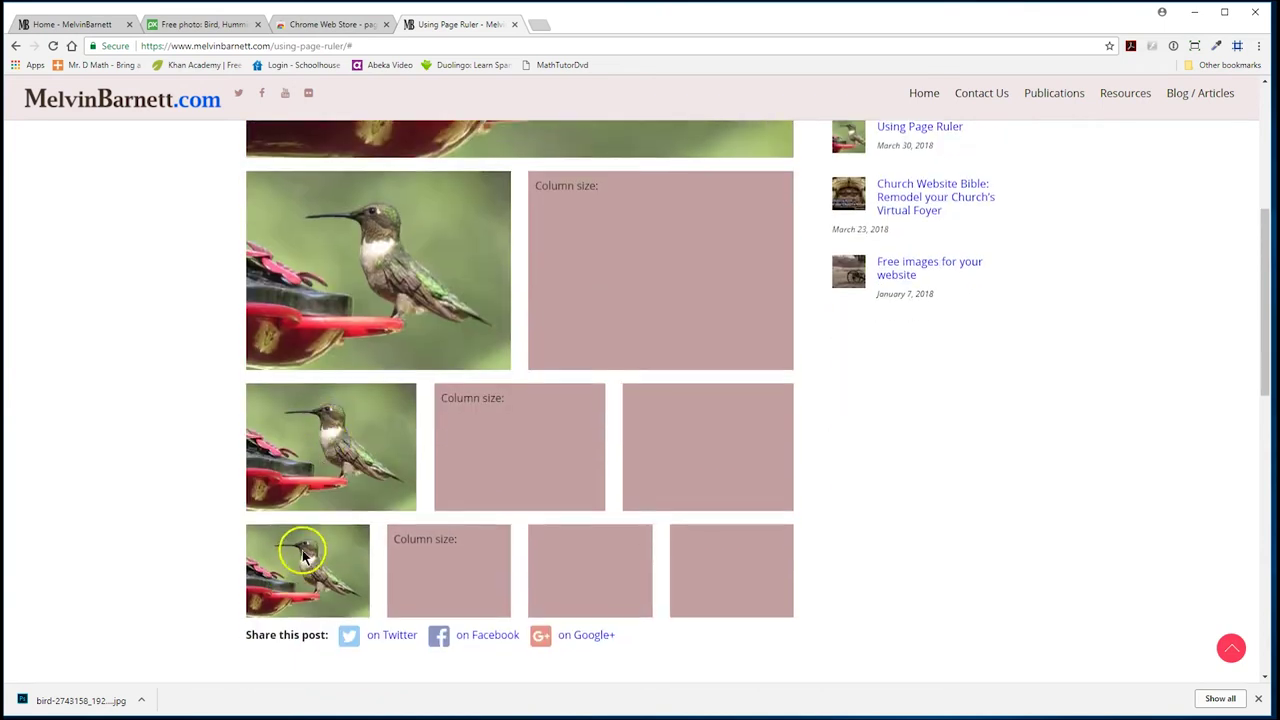
{"action": "scroll", "coordinate": [375, 315], "scroll_direction": "up", "scroll_amount": 2}
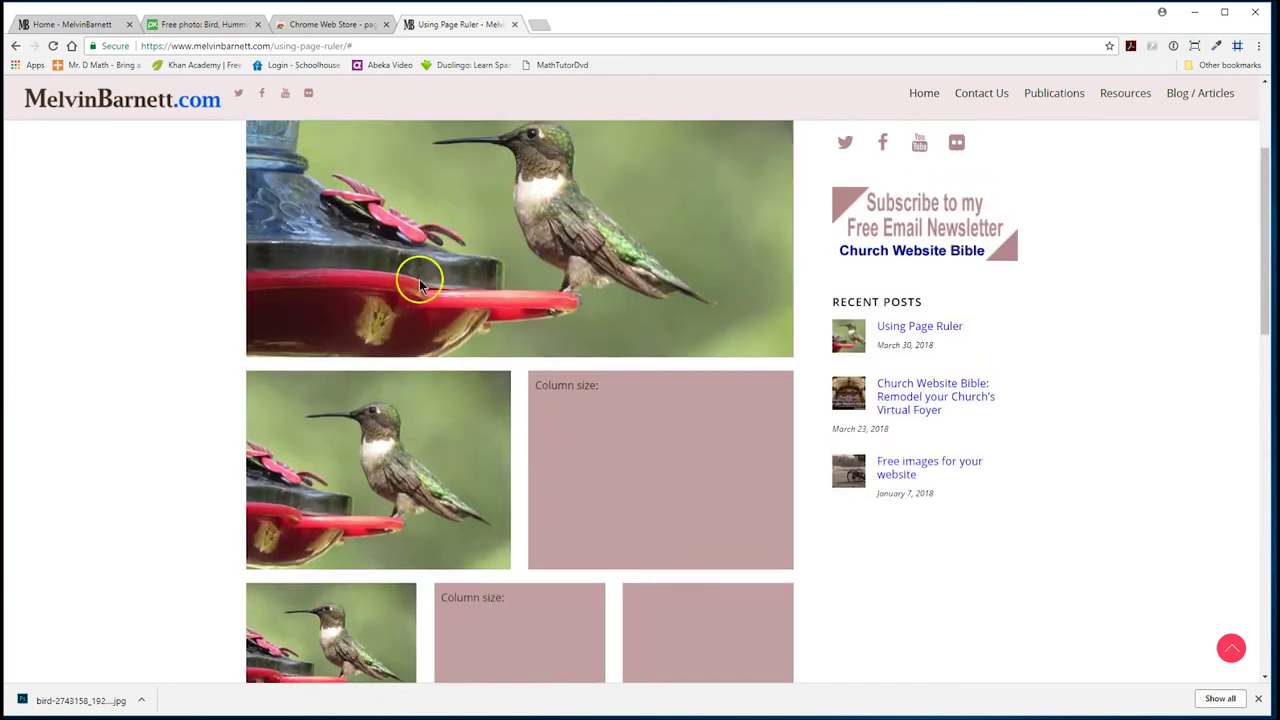
{"action": "scroll", "coordinate": [320, 370], "scroll_direction": "up", "scroll_amount": 1}
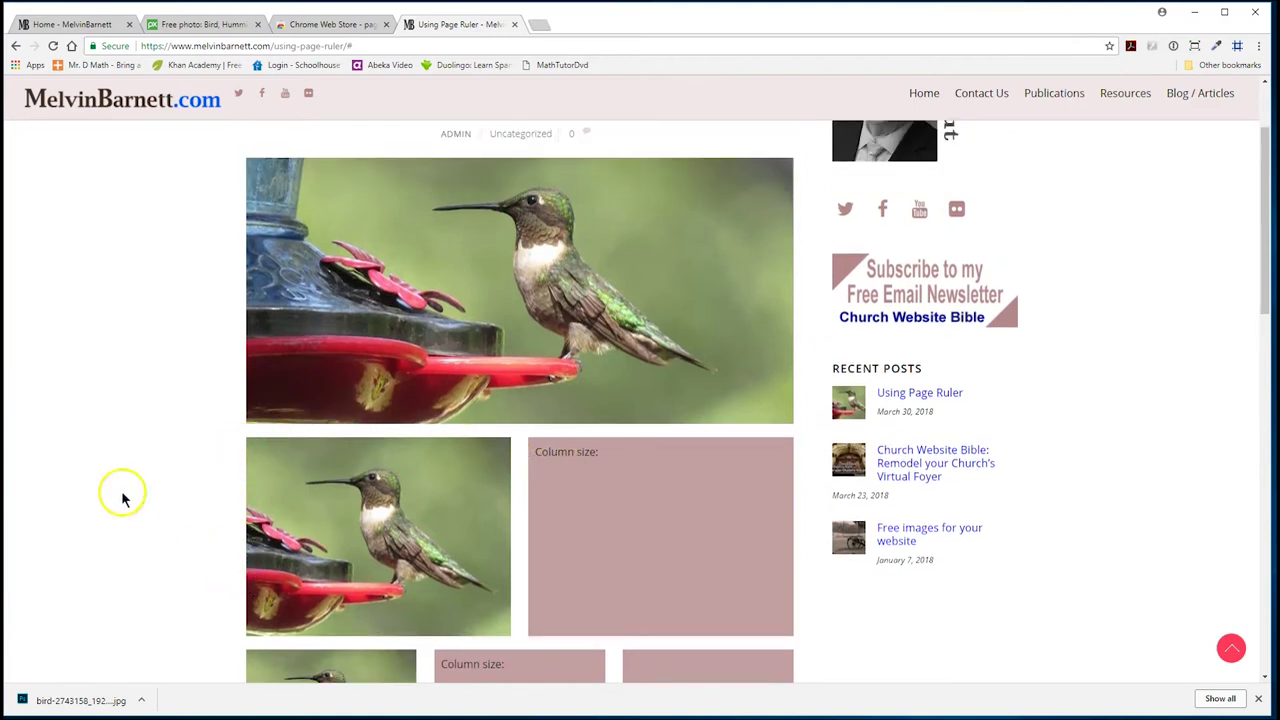
{"action": "scroll", "coordinate": [277, 405], "scroll_direction": "down", "scroll_amount": 3}
{"action": "scroll", "coordinate": [236, 485], "scroll_direction": "down", "scroll_amount": 2}
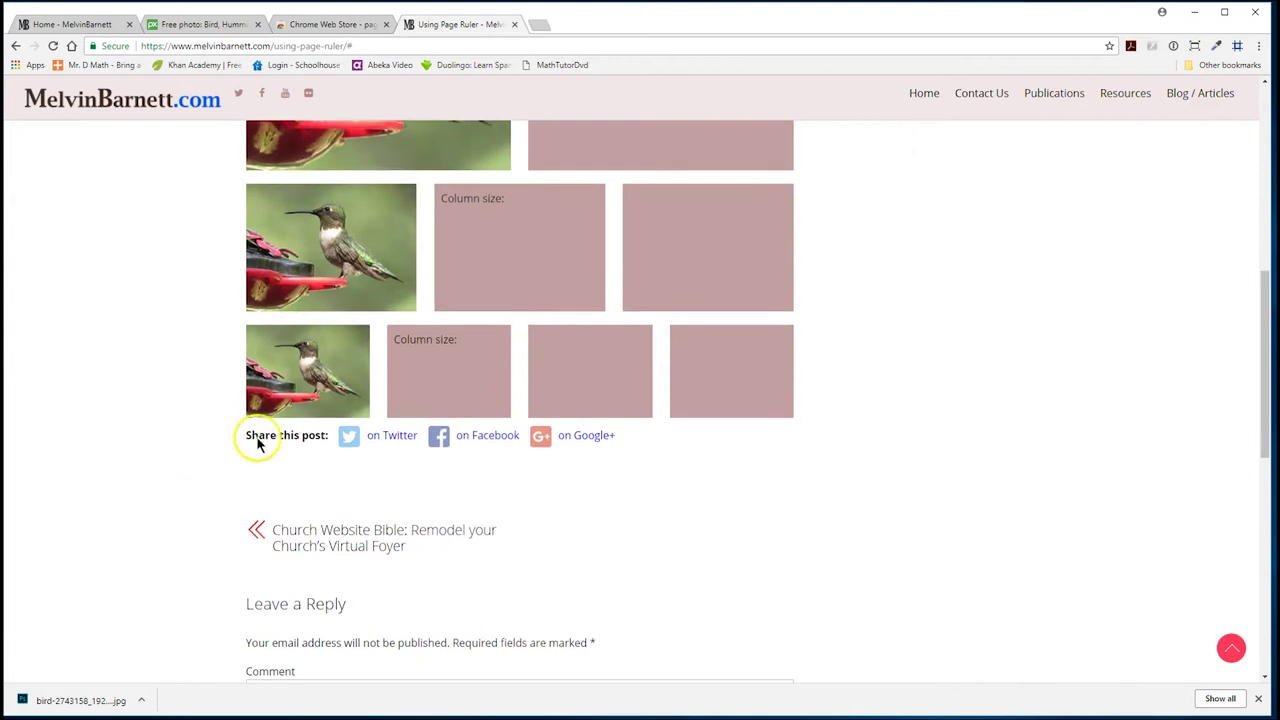
{"action": "scroll", "coordinate": [166, 350], "scroll_direction": "up", "scroll_amount": 4}
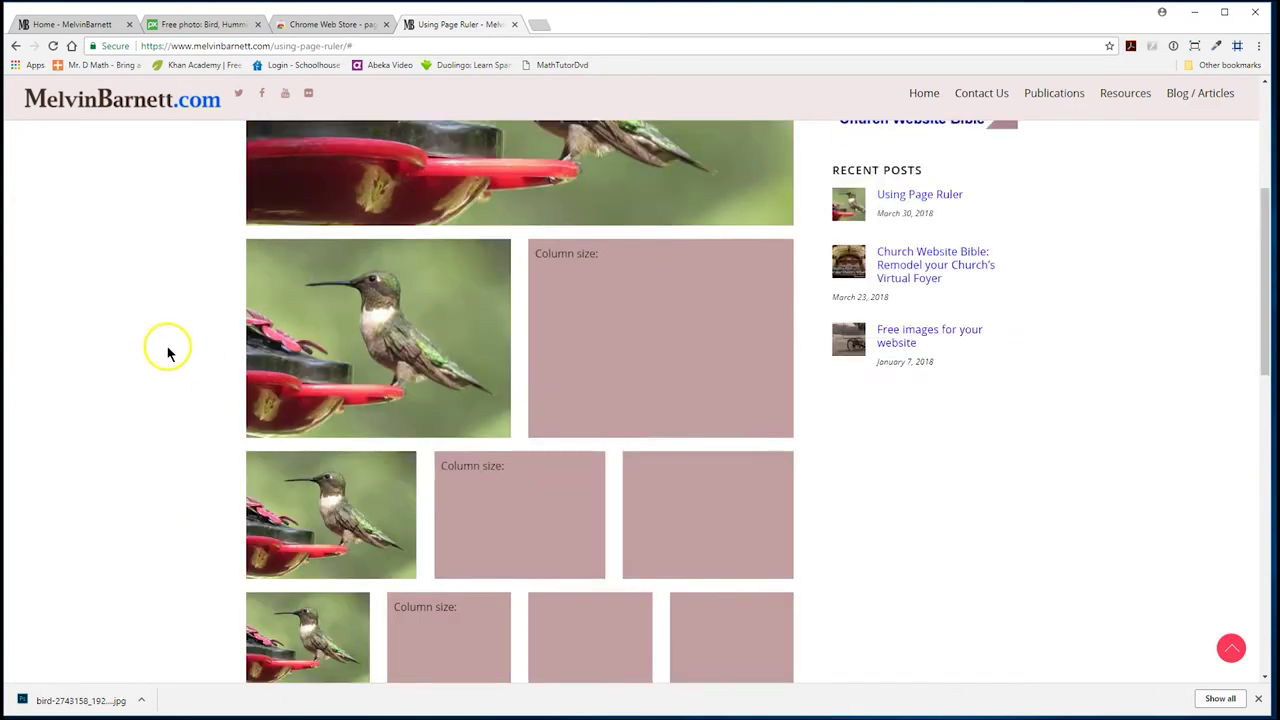
{"action": "scroll", "coordinate": [165, 366], "scroll_direction": "down", "scroll_amount": 3}
{"action": "scroll", "coordinate": [166, 371], "scroll_direction": "up", "scroll_amount": 4}
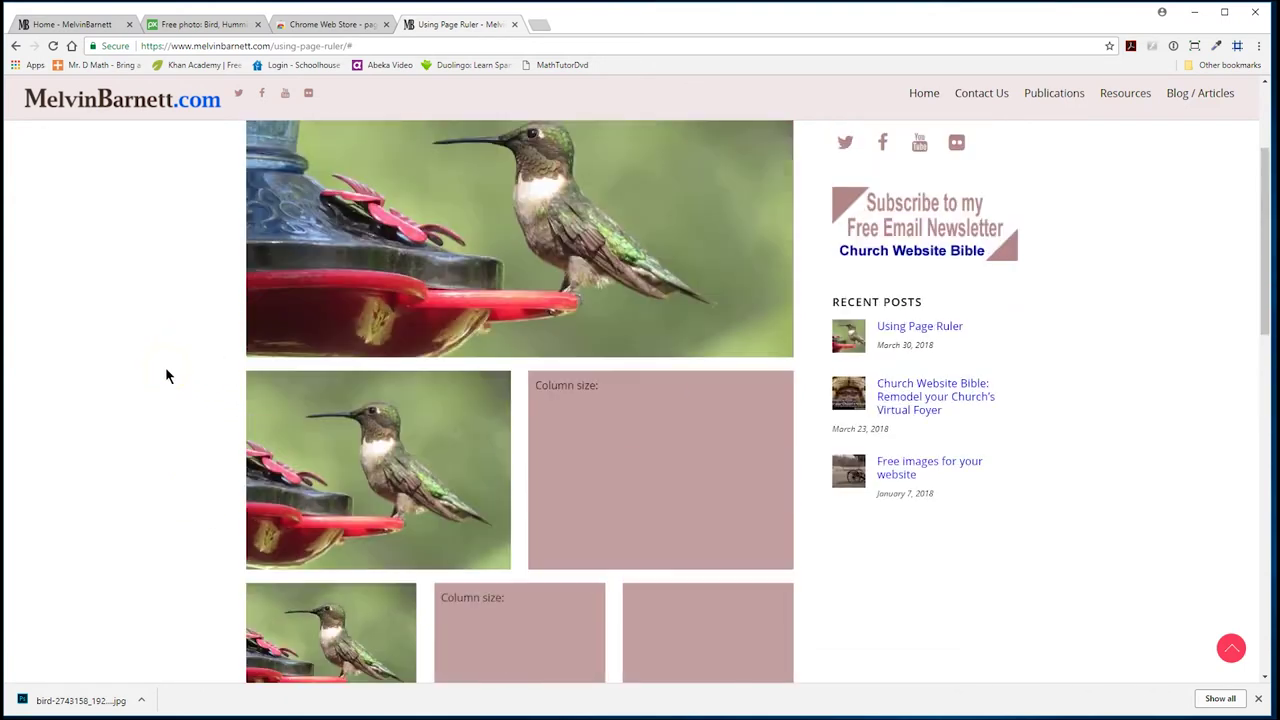
{"action": "scroll", "coordinate": [167, 375], "scroll_direction": "down", "scroll_amount": 4}
{"action": "scroll", "coordinate": [167, 378], "scroll_direction": "up", "scroll_amount": 3}
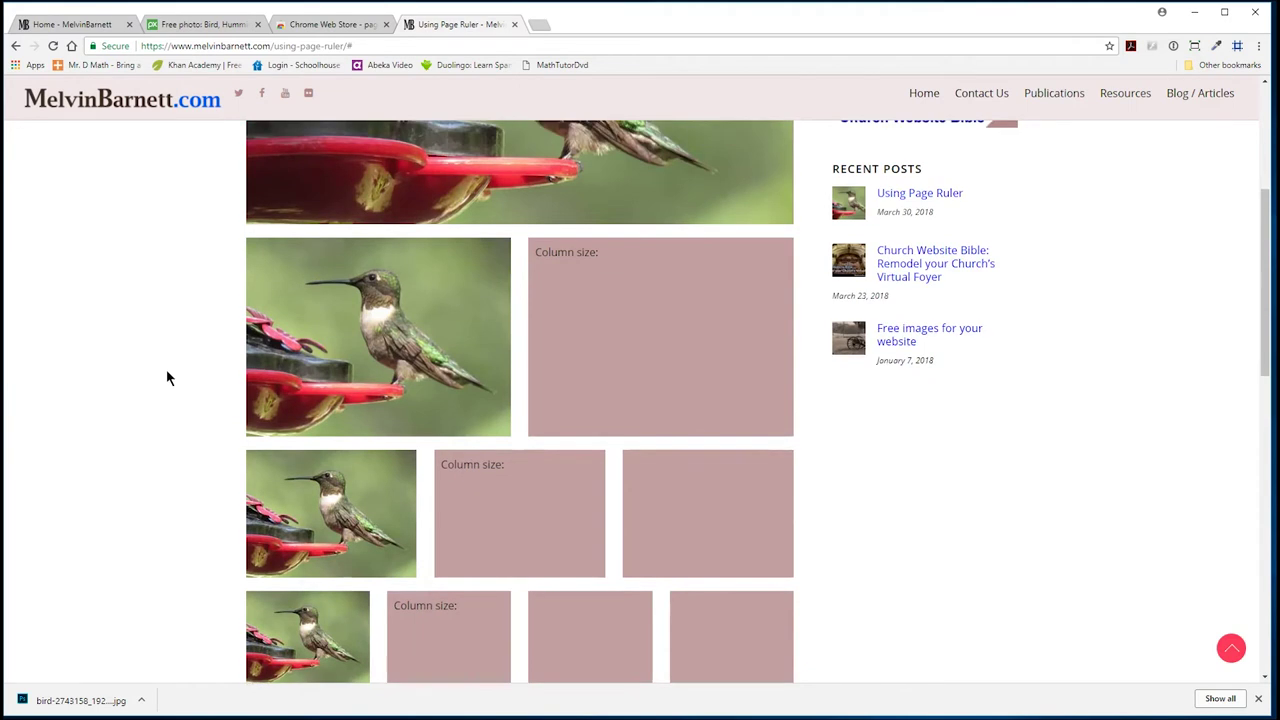
{"action": "left_click", "coordinate": [151, 374]}
{"action": "scroll", "coordinate": [150, 376], "scroll_direction": "down", "scroll_amount": 2}
{"action": "scroll", "coordinate": [130, 385], "scroll_direction": "up", "scroll_amount": 1}
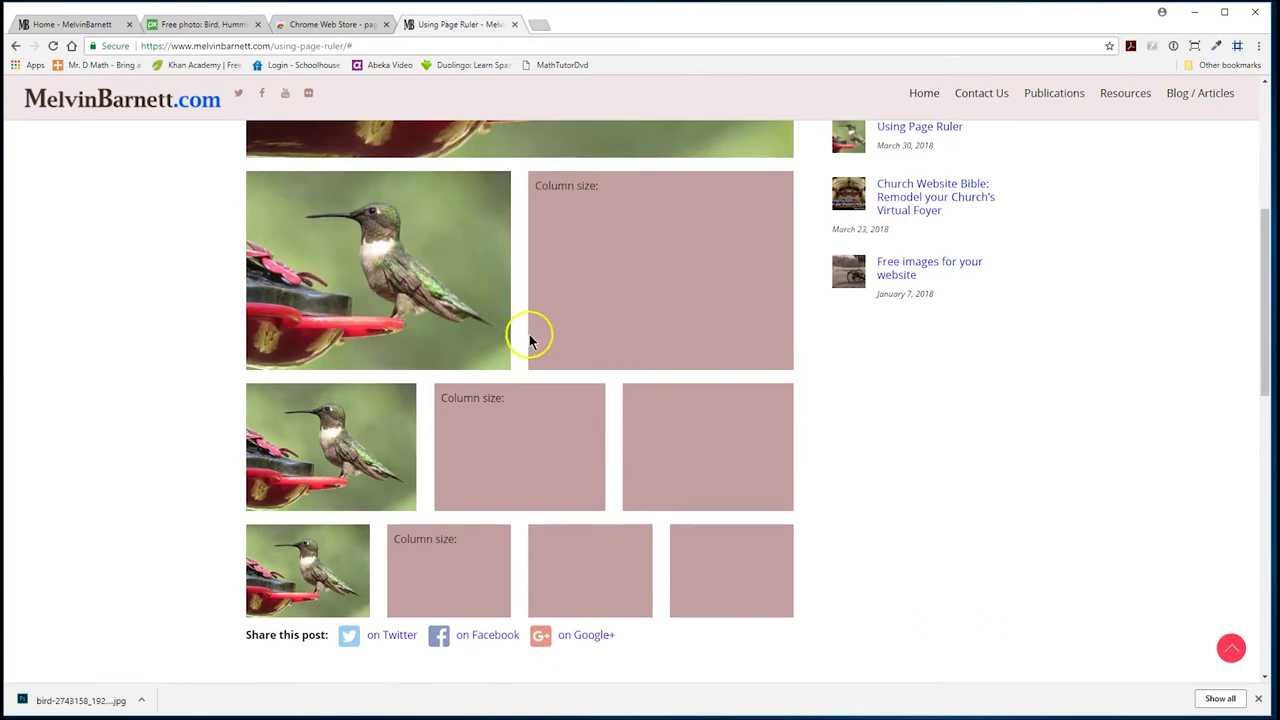
{"action": "scroll", "coordinate": [640, 300], "scroll_direction": "up", "scroll_amount": 4}
{"action": "scroll", "coordinate": [671, 290], "scroll_direction": "down", "scroll_amount": 5}
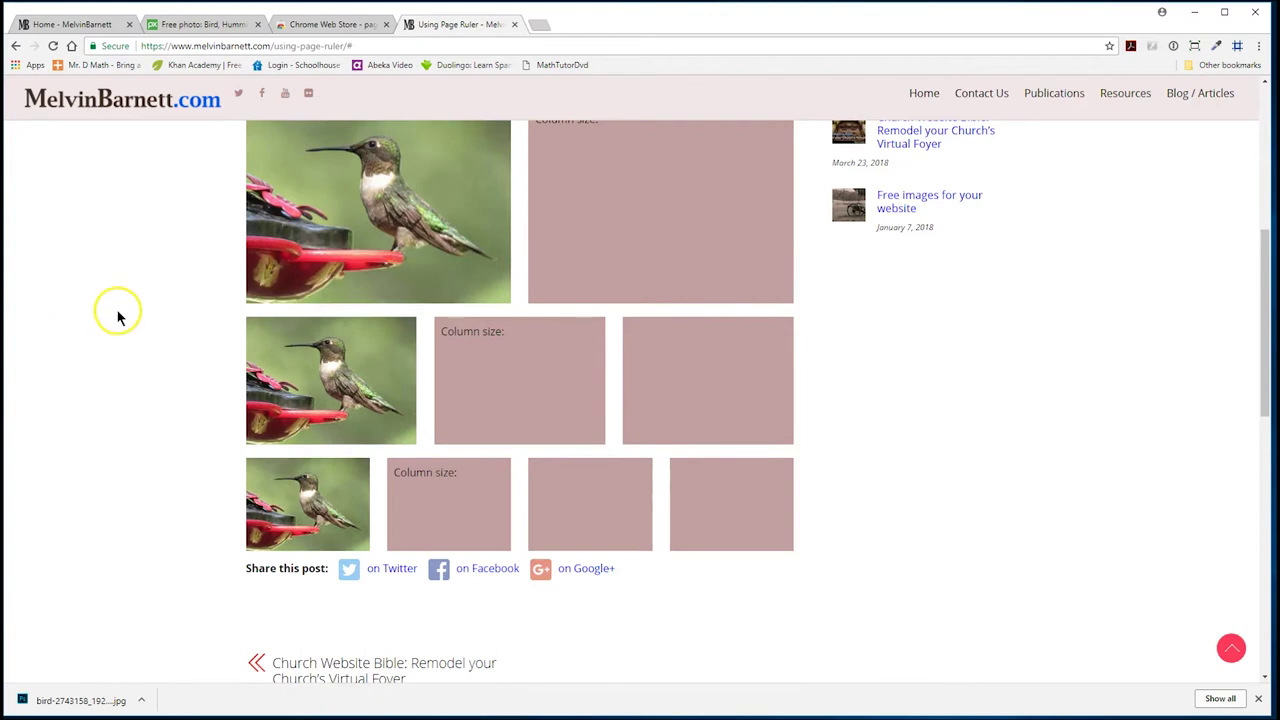
{"action": "scroll", "coordinate": [114, 318], "scroll_direction": "up", "scroll_amount": 4}
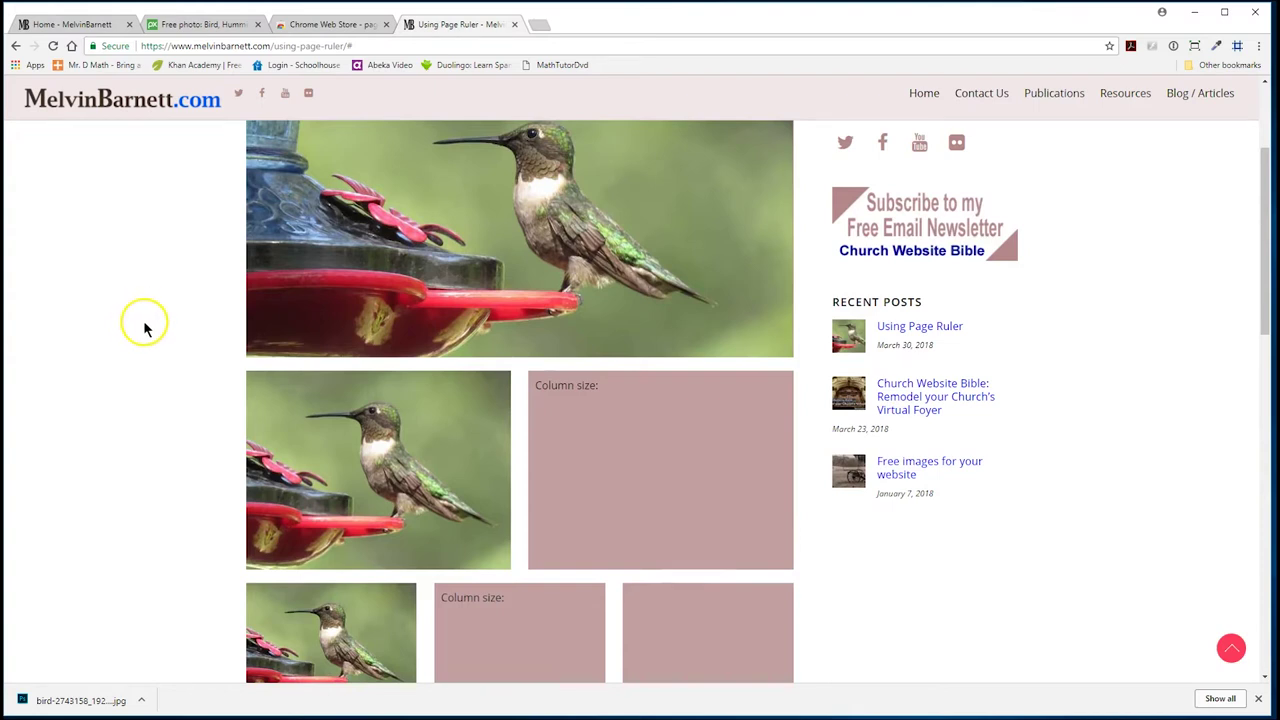
{"action": "scroll", "coordinate": [147, 323], "scroll_direction": "down", "scroll_amount": 1}
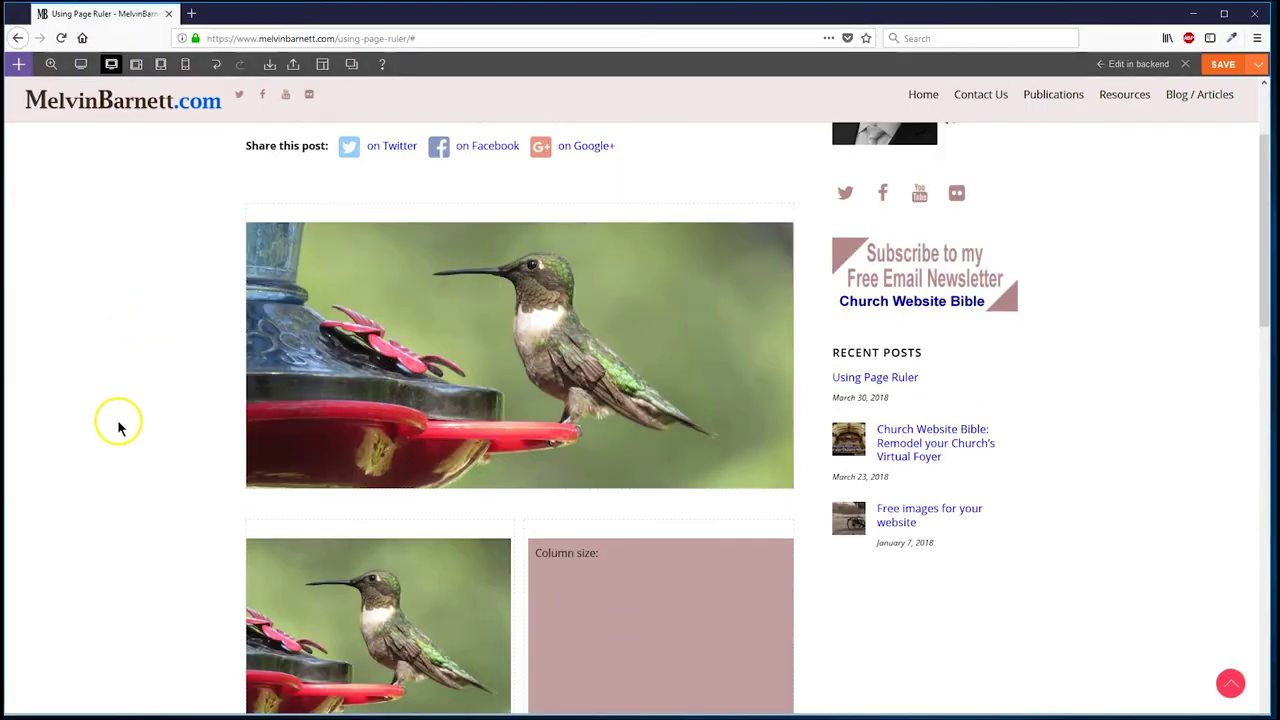
{"action": "scroll", "coordinate": [110, 477], "scroll_direction": "down", "scroll_amount": 5}
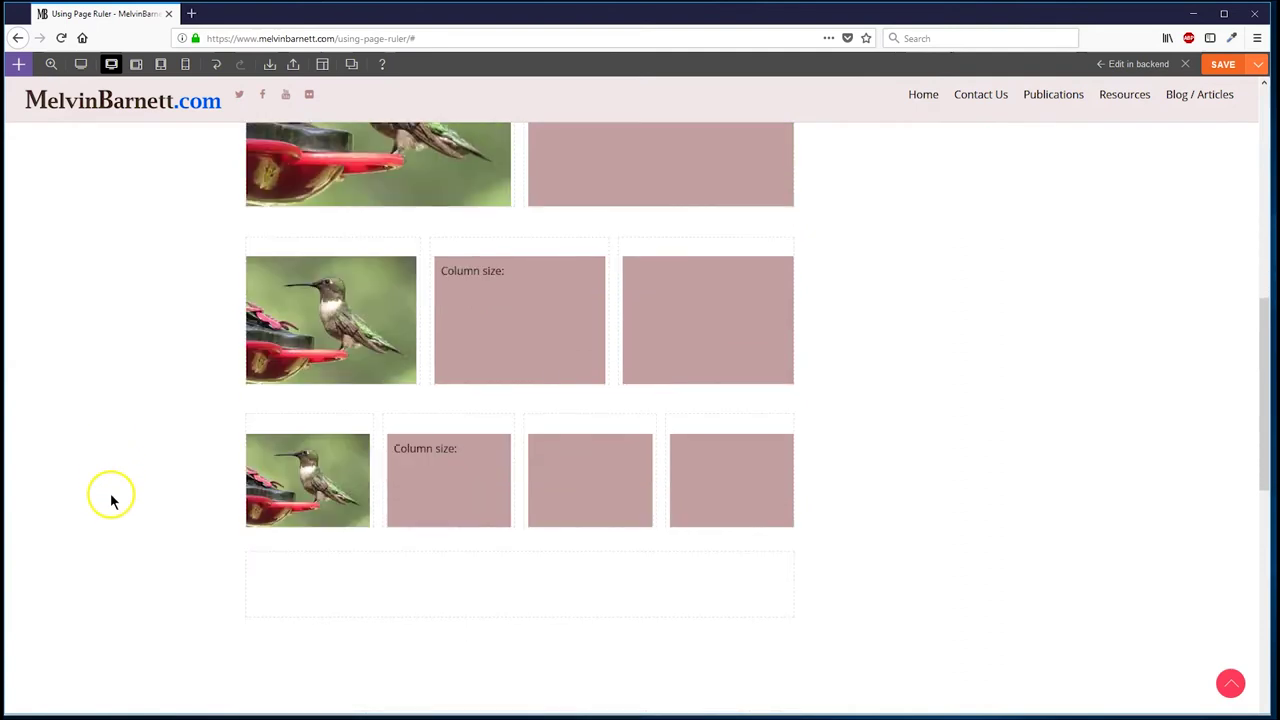
{"action": "scroll", "coordinate": [112, 497], "scroll_direction": "up", "scroll_amount": 6}
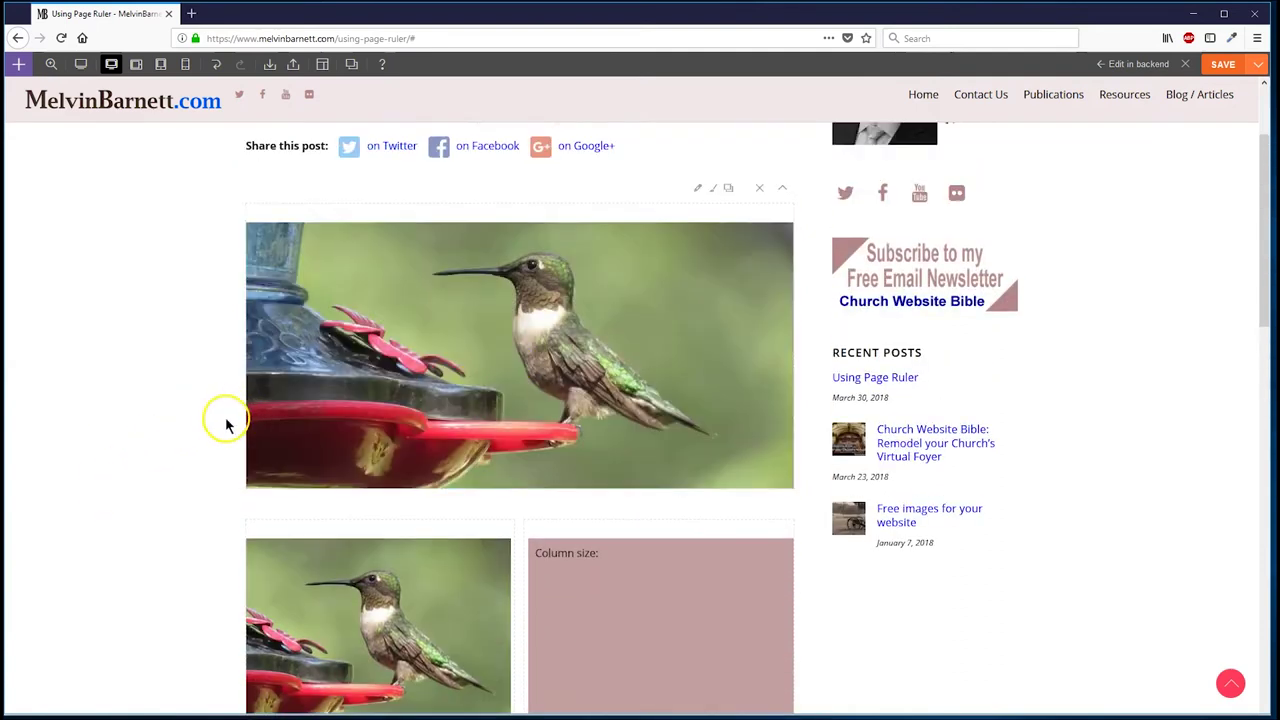
{"action": "scroll", "coordinate": [280, 400], "scroll_direction": "down", "scroll_amount": 5}
{"action": "scroll", "coordinate": [309, 509], "scroll_direction": "down", "scroll_amount": 4}
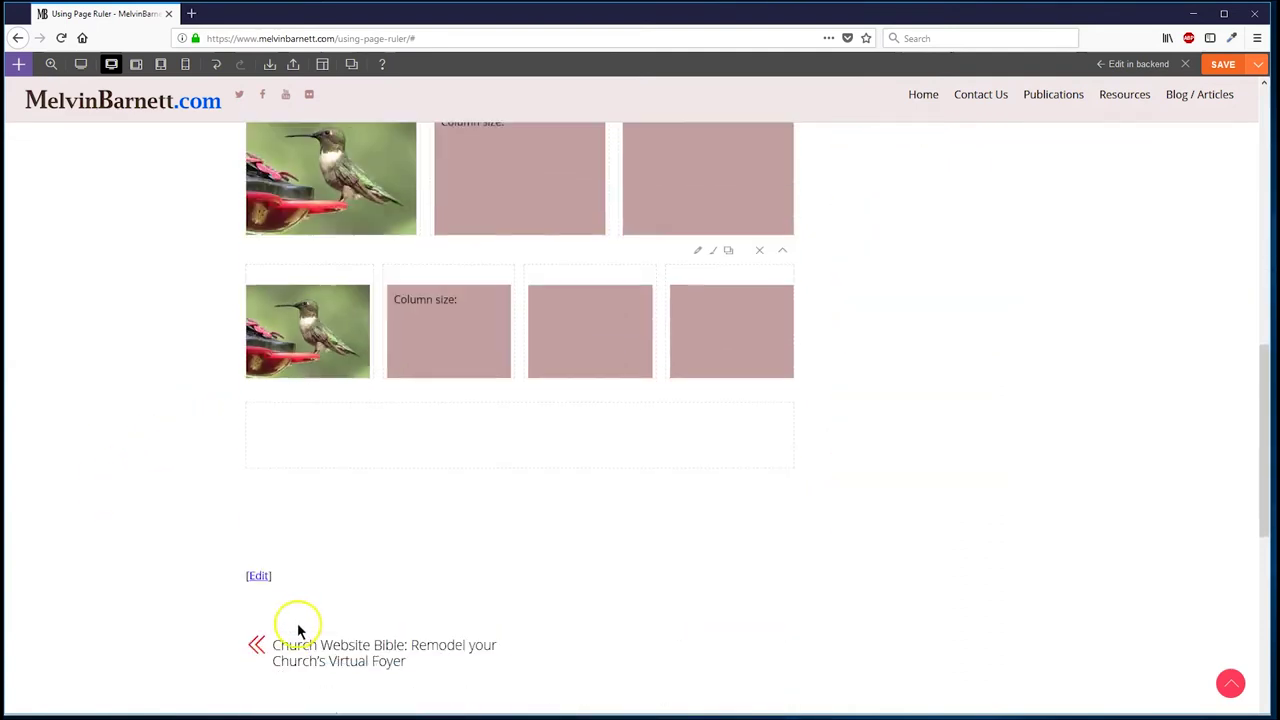
{"action": "scroll", "coordinate": [154, 474], "scroll_direction": "up", "scroll_amount": 6}
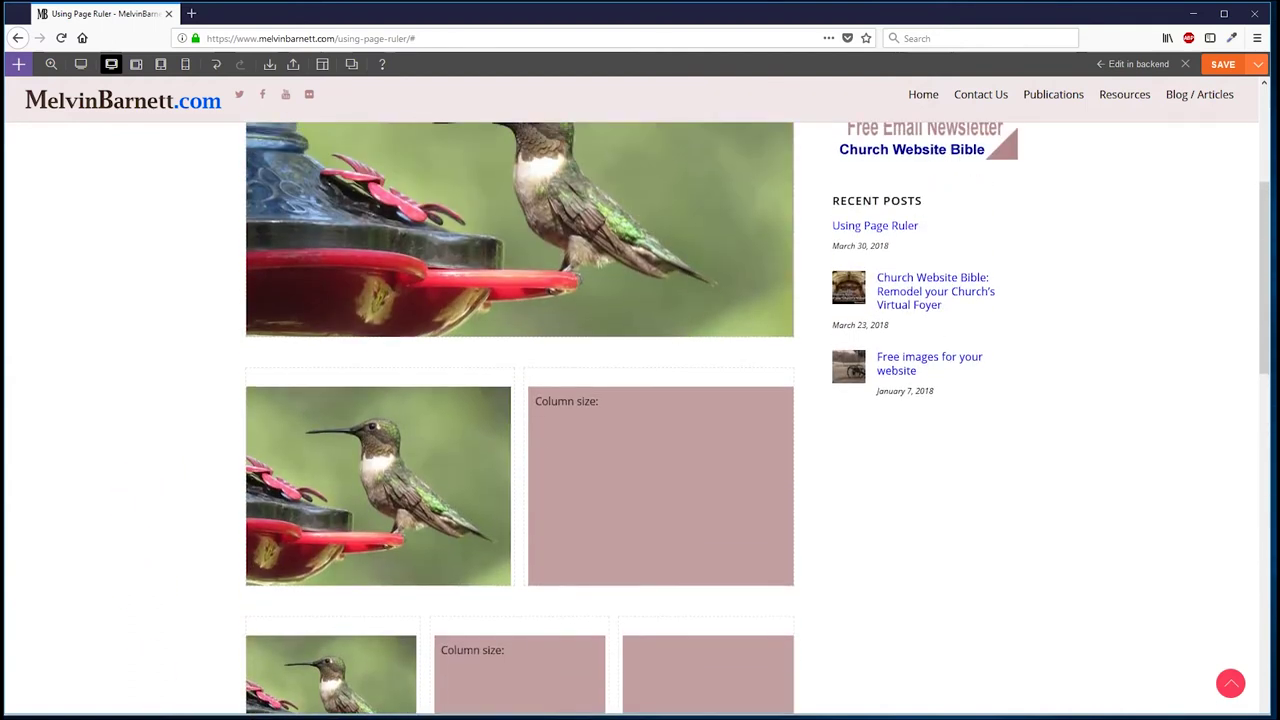
{"action": "key", "text": "alt+Tab"}
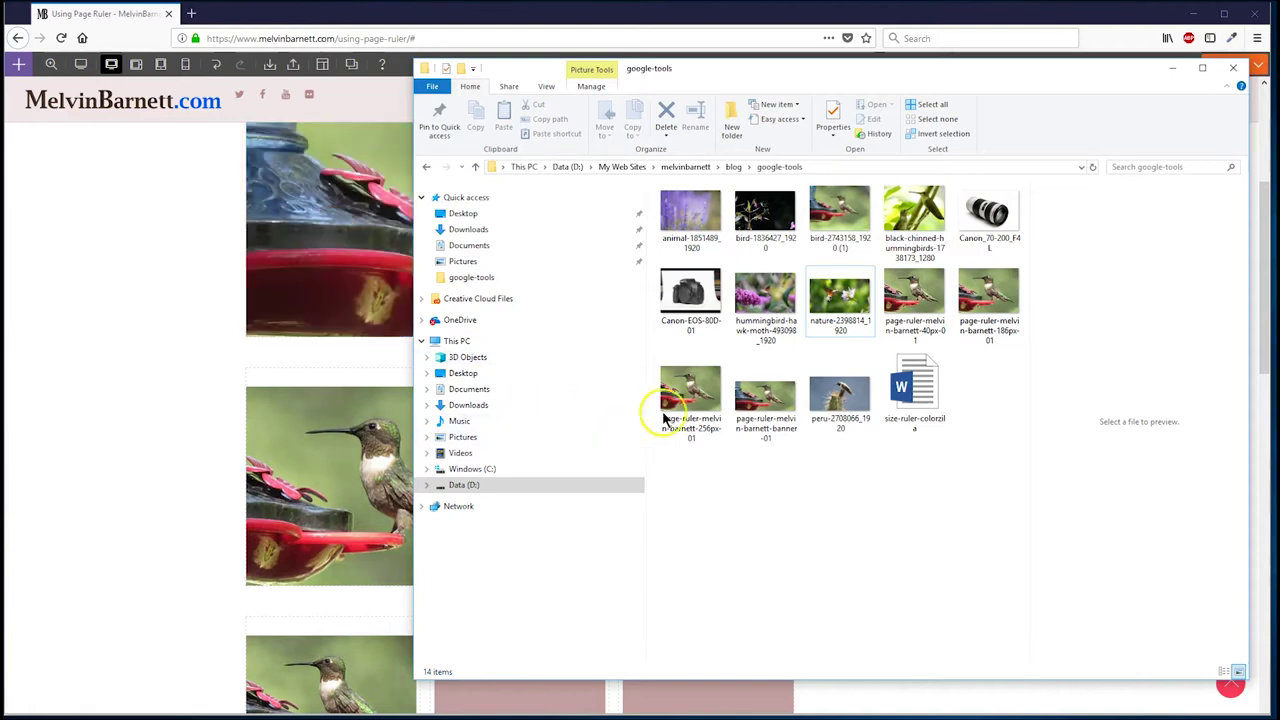
- Drag the bird-2743158 photo and the 256px hummingbird image from google-tools onto the page
{"action": "mouse_move", "coordinate": [770, 398]}
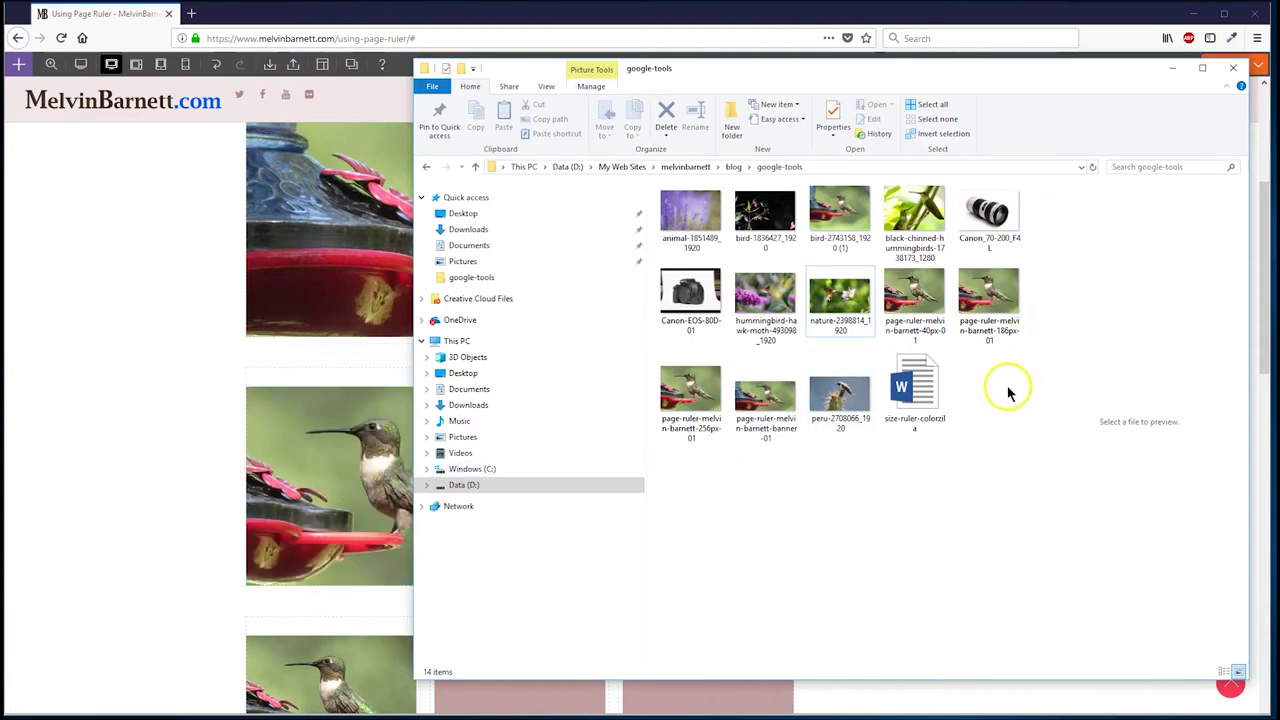
{"action": "left_click", "coordinate": [876, 285]}
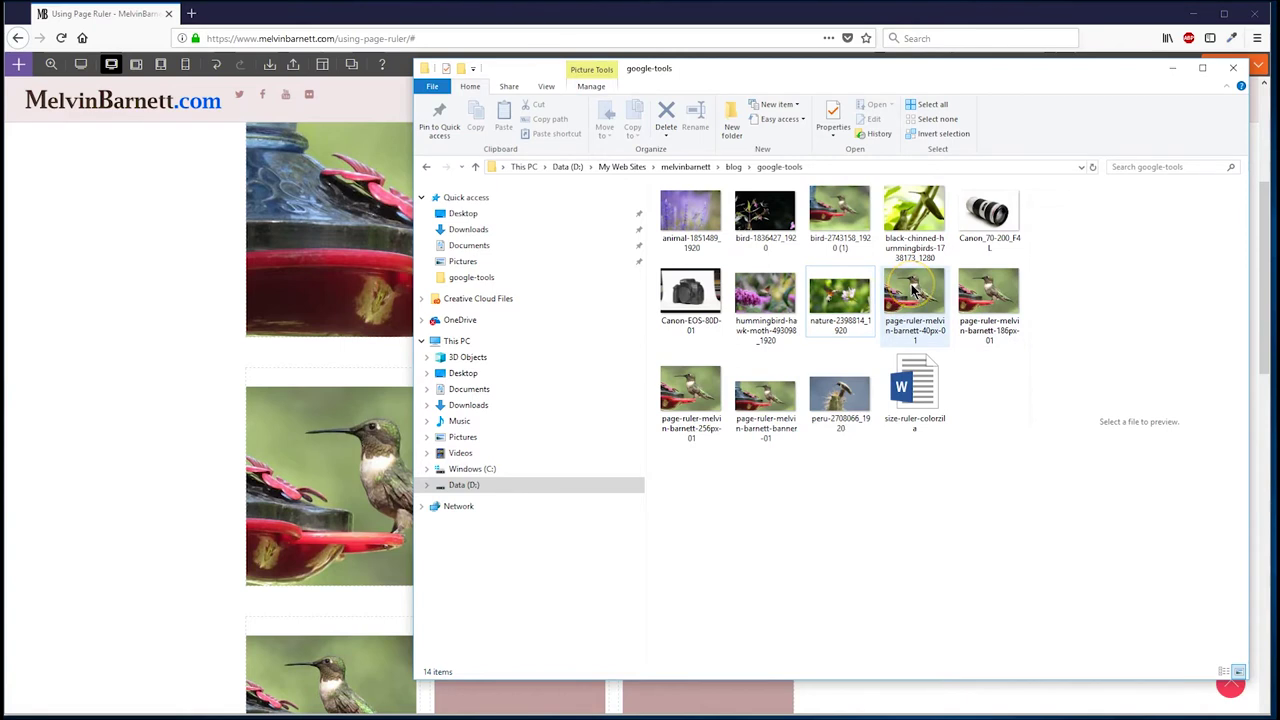
{"action": "mouse_move", "coordinate": [912, 289]}
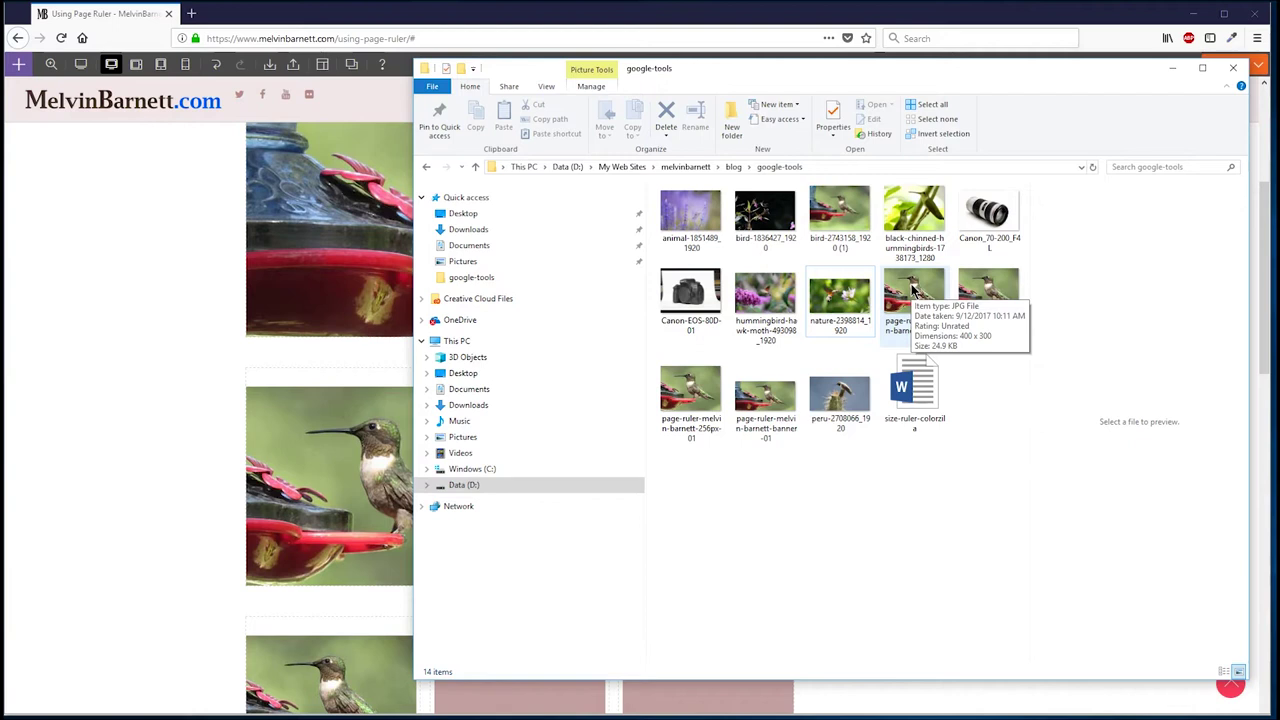
{"action": "mouse_move", "coordinate": [835, 221]}
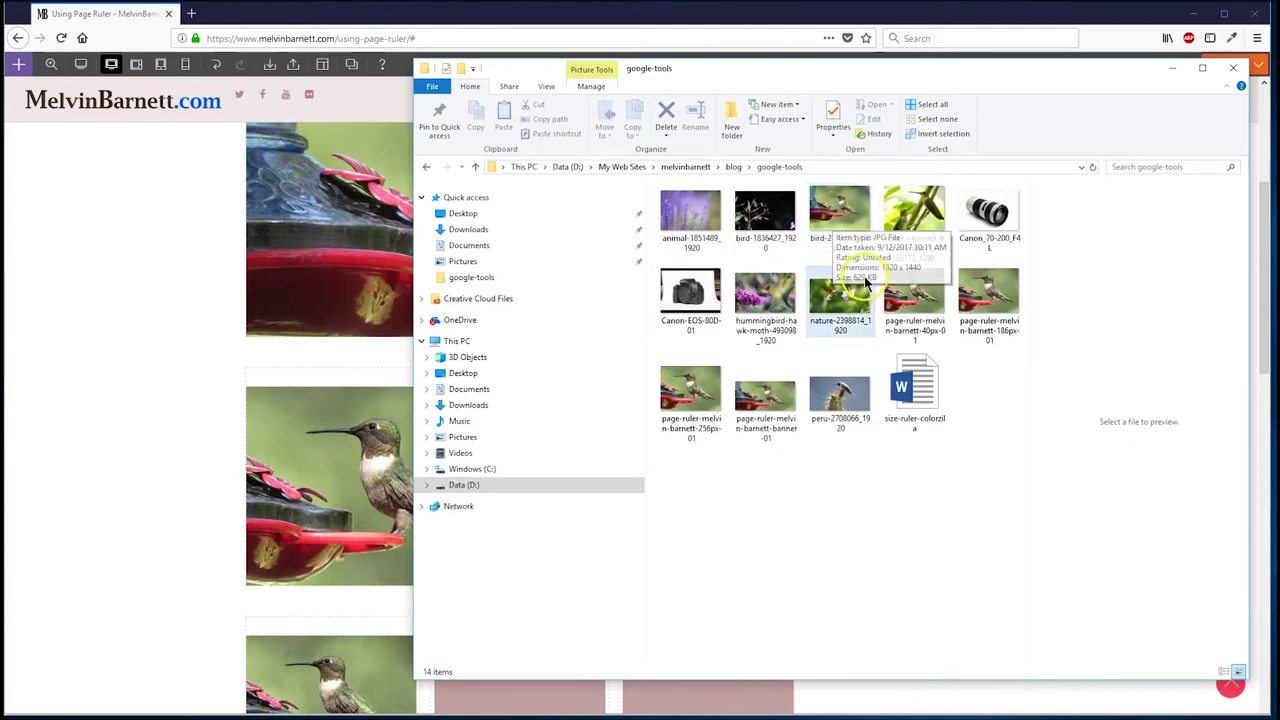
{"action": "left_click", "coordinate": [842, 232]}
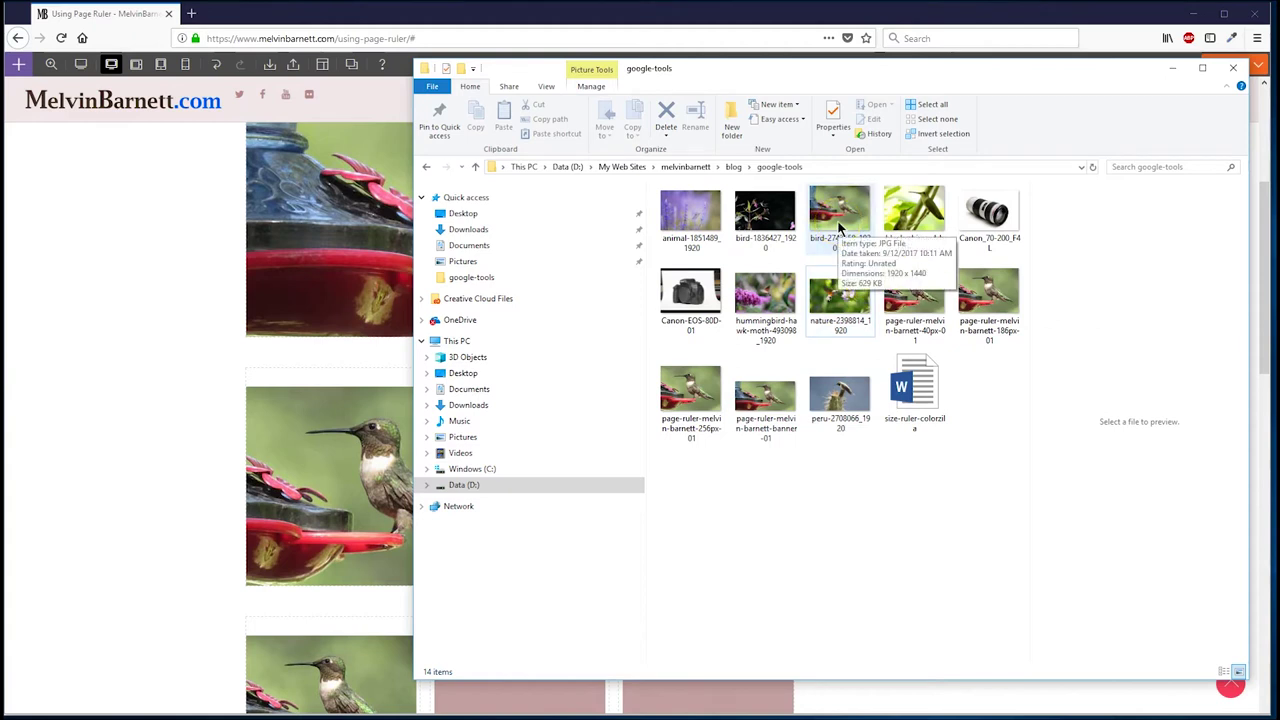
{"action": "left_click_drag", "start_coordinate": [840, 228], "coordinate": [346, 466]}
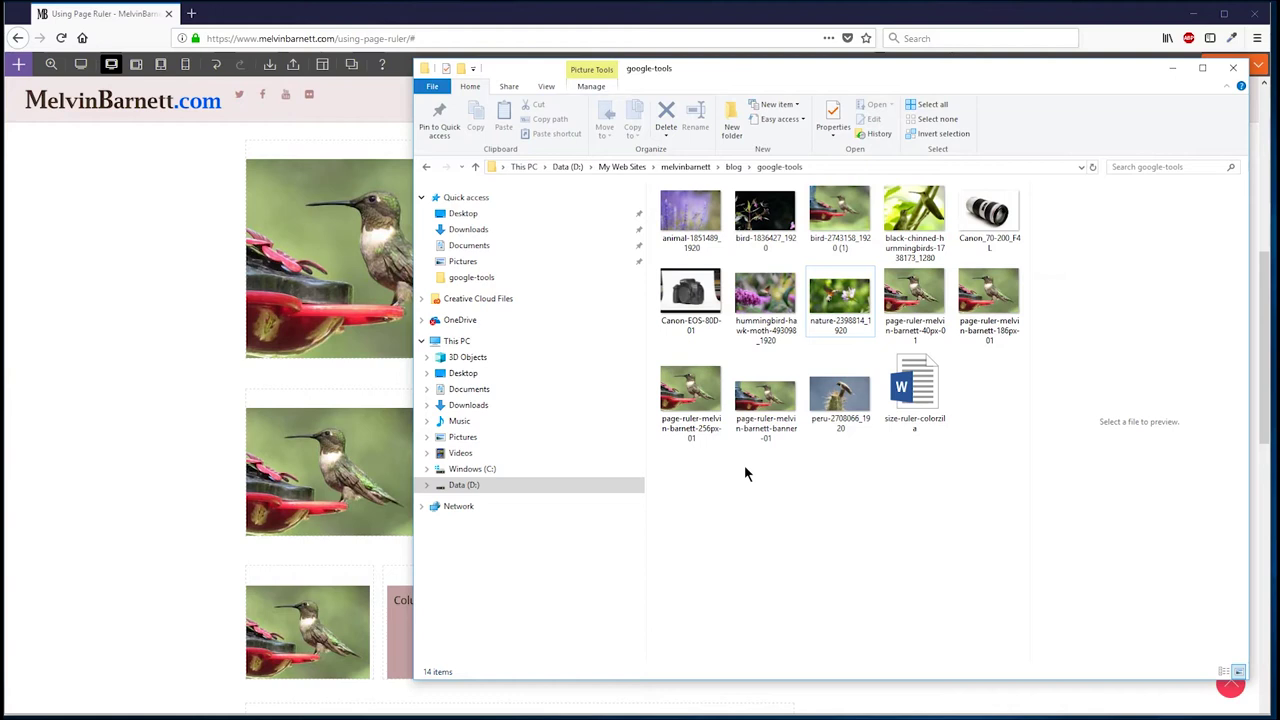
{"action": "left_click", "coordinate": [692, 408]}
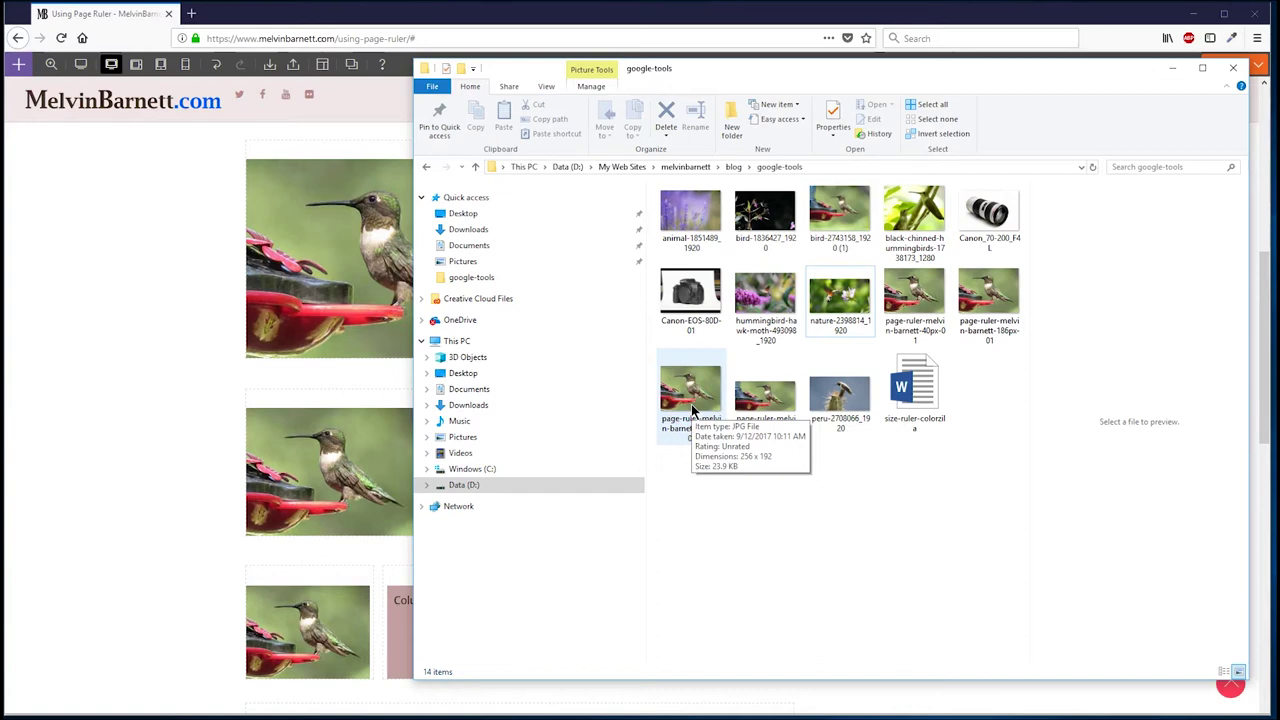
{"action": "left_click_drag", "start_coordinate": [692, 410], "coordinate": [330, 632]}
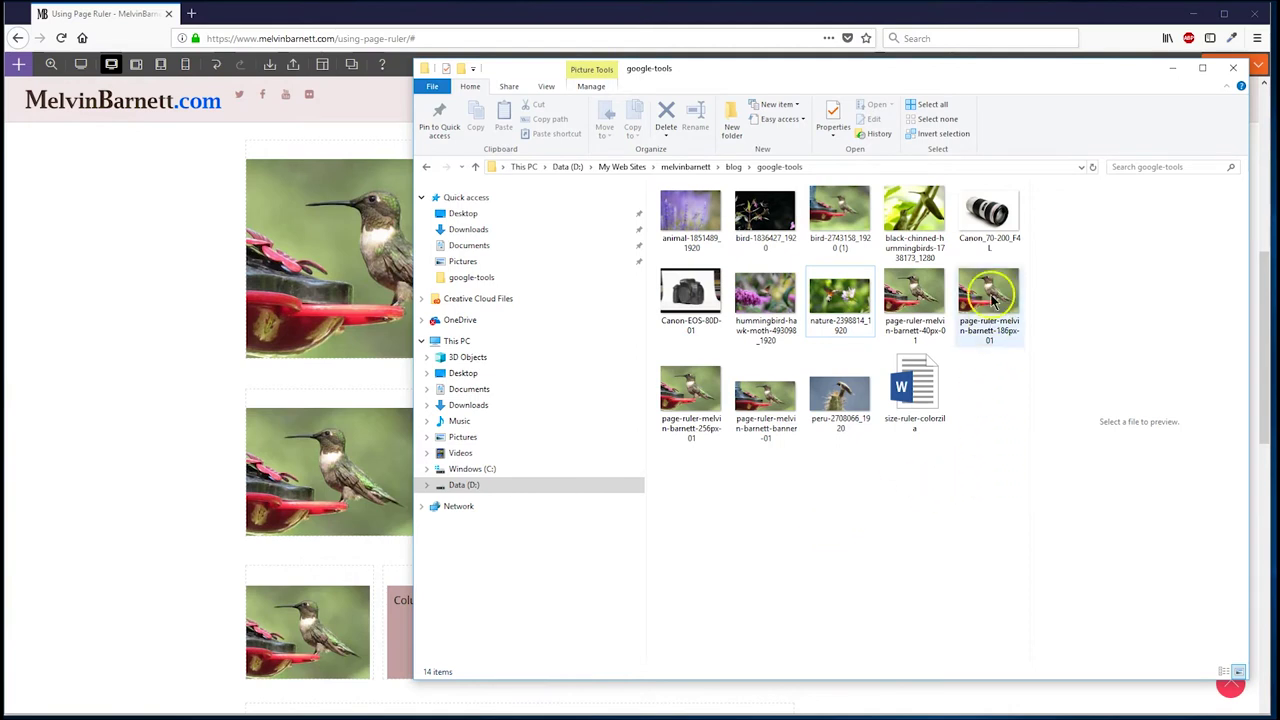
- Compare the 186px and original bird-2743158 files, then return to the post editor
{"action": "mouse_move", "coordinate": [992, 292]}
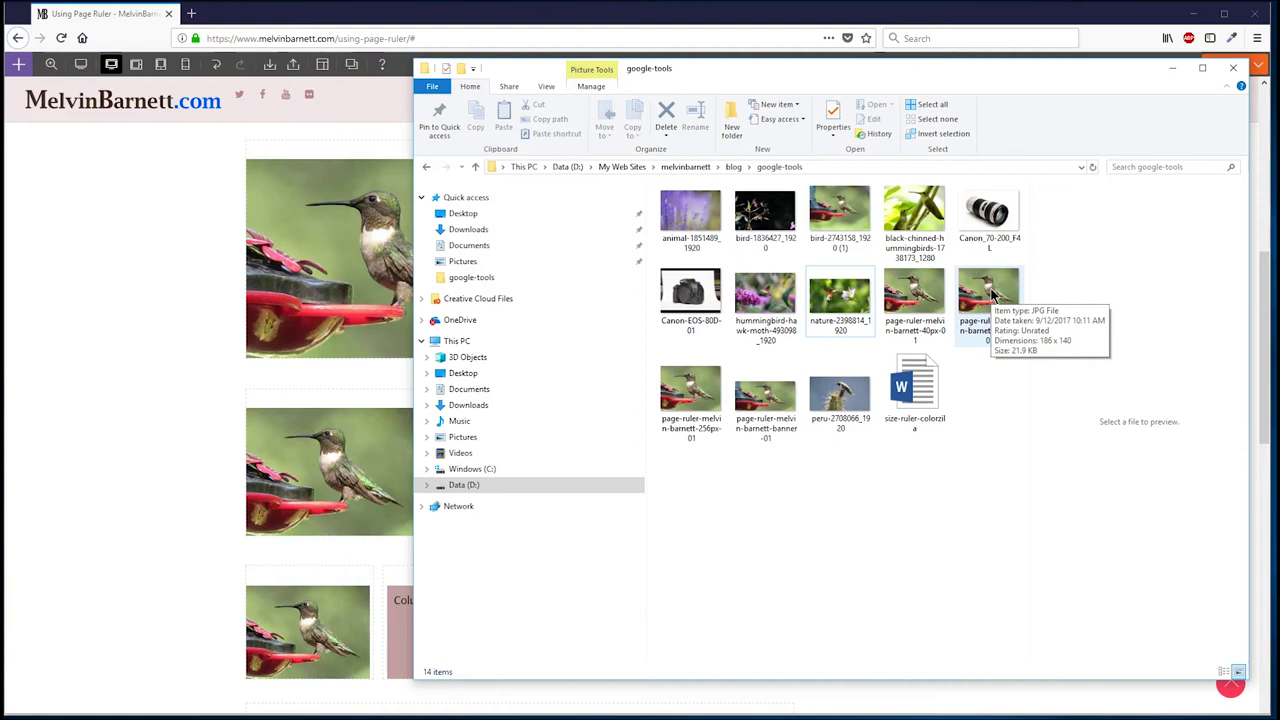
{"action": "left_click", "coordinate": [990, 290]}
{"action": "left_click", "coordinate": [855, 212]}
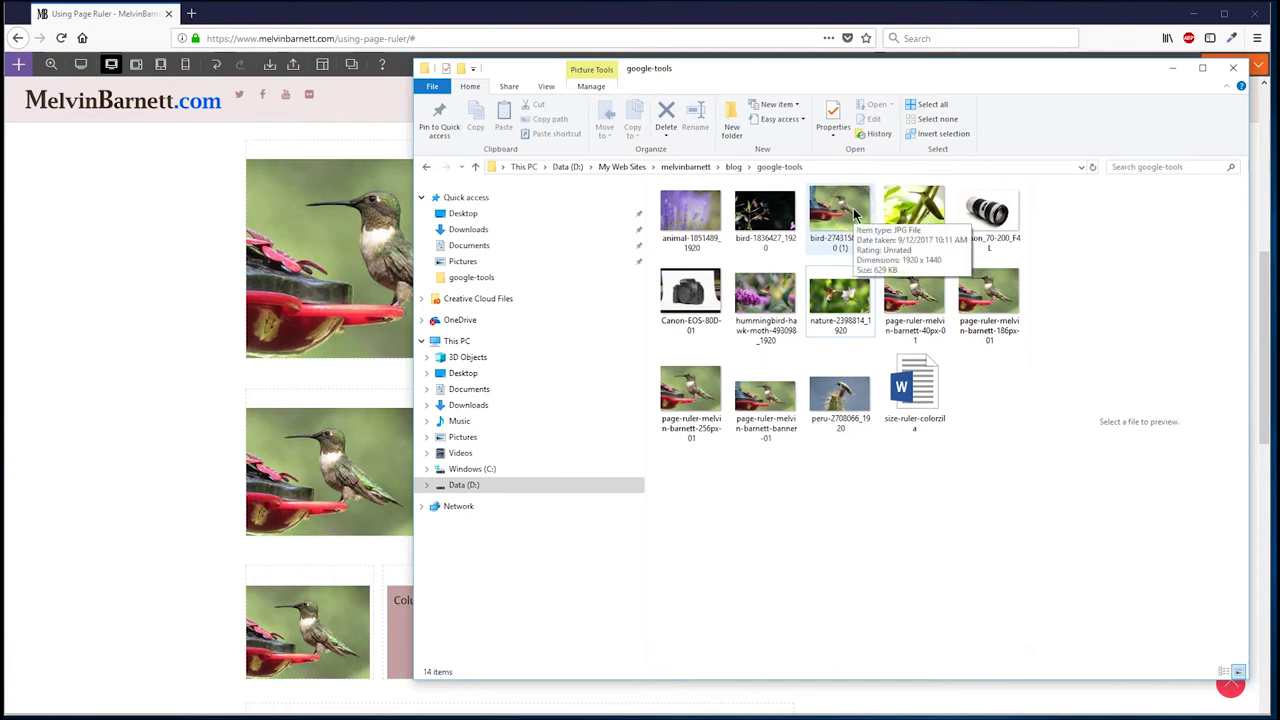
{"action": "left_click", "coordinate": [1000, 434]}
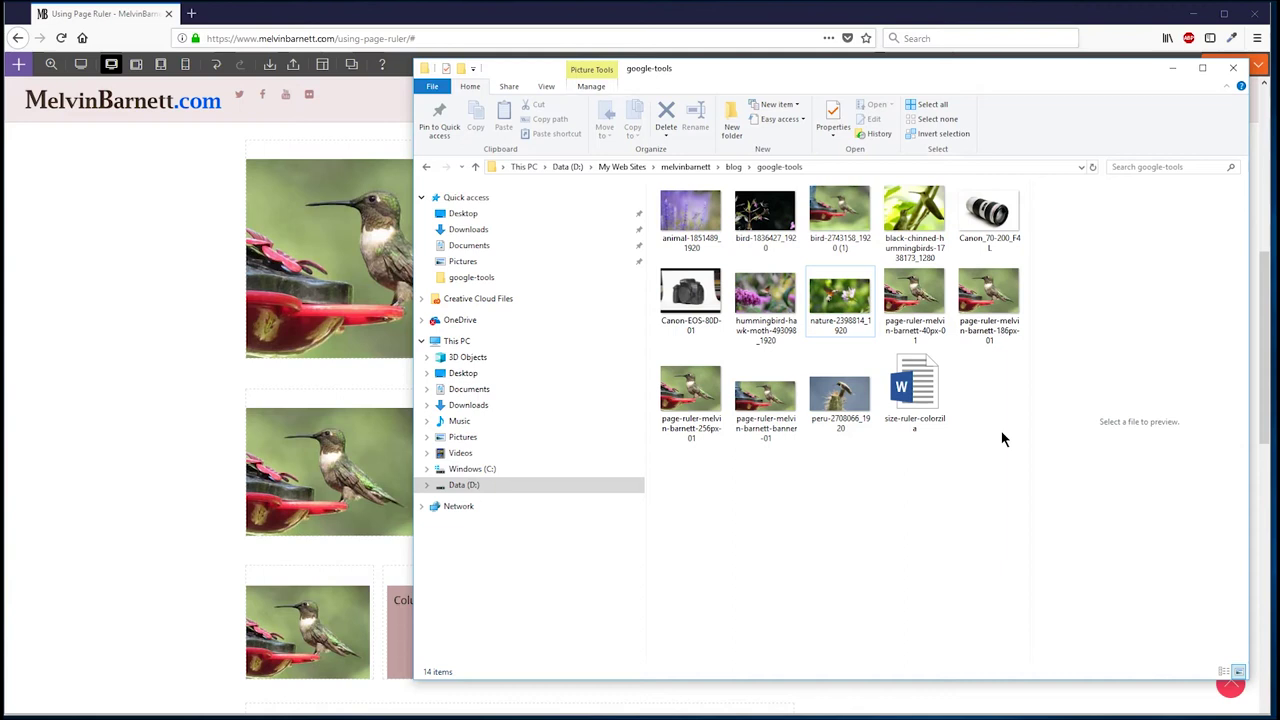
{"action": "left_click", "coordinate": [192, 318]}
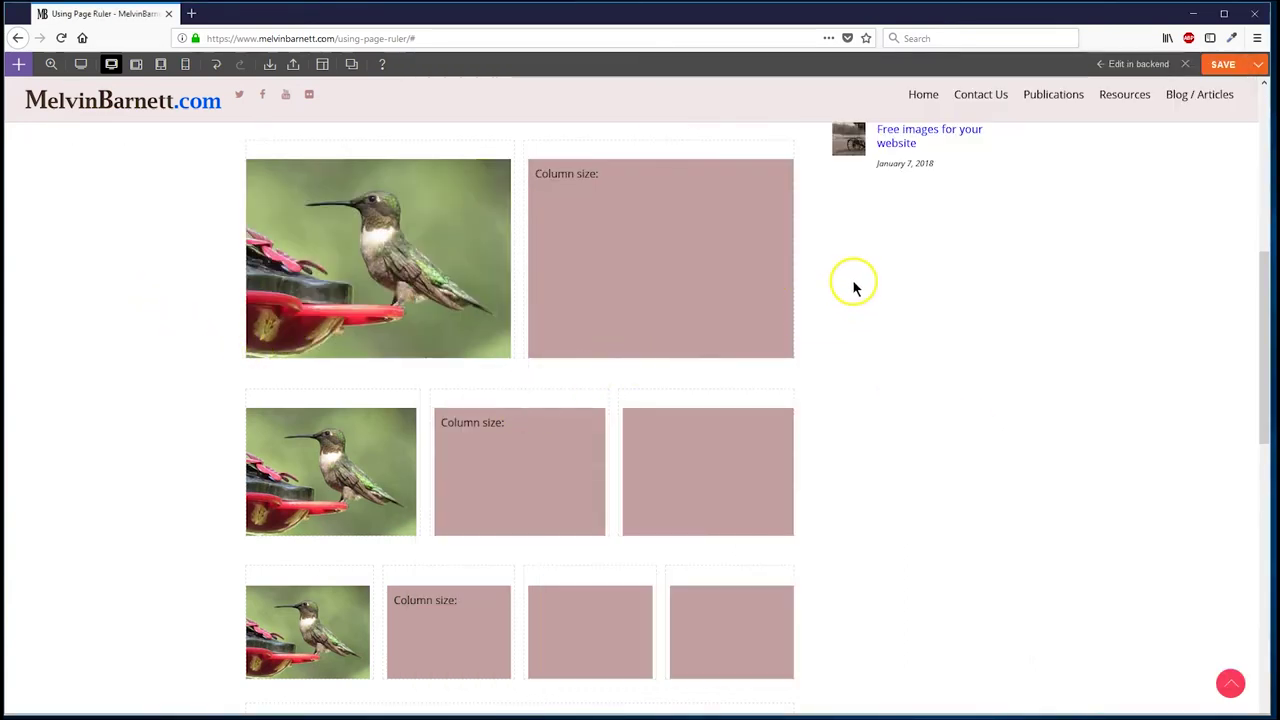
- Add a Text module above the second hummingbird image row and save the Using Page Ruler post
{"action": "left_click", "coordinate": [19, 64]}
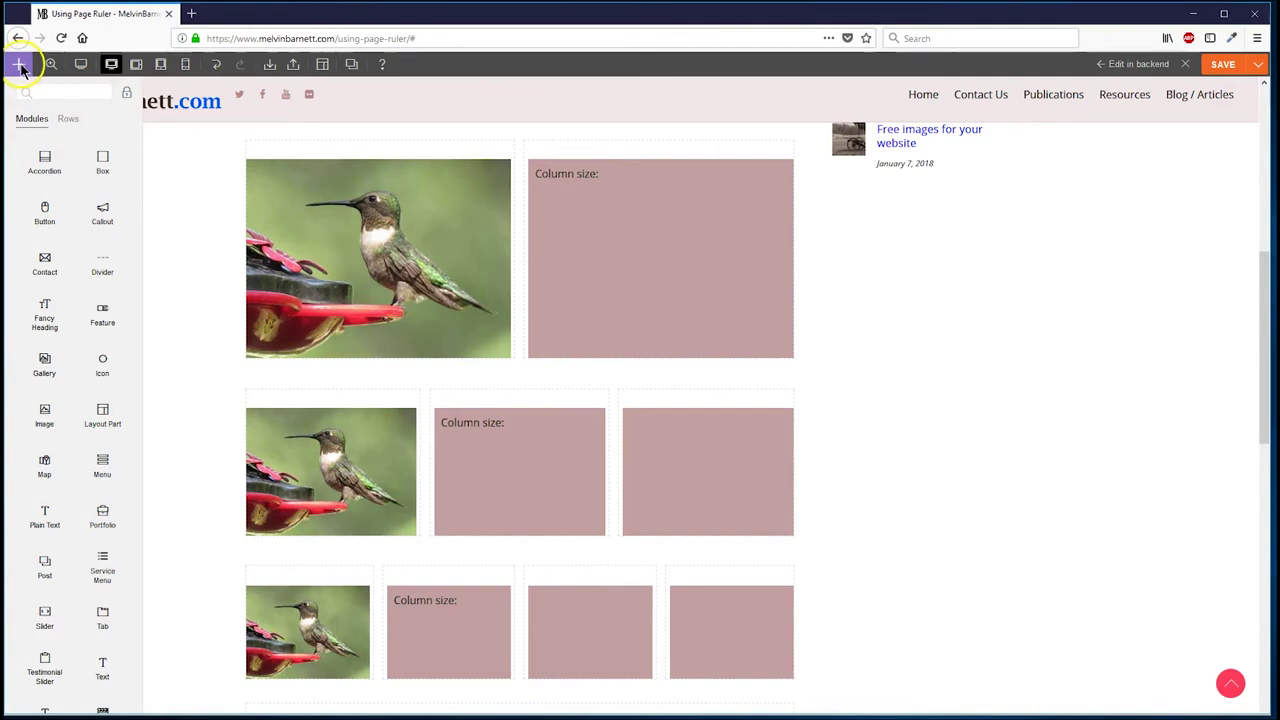
{"action": "mouse_move", "coordinate": [100, 672]}
{"action": "left_click_drag", "start_coordinate": [100, 672], "coordinate": [340, 399]}
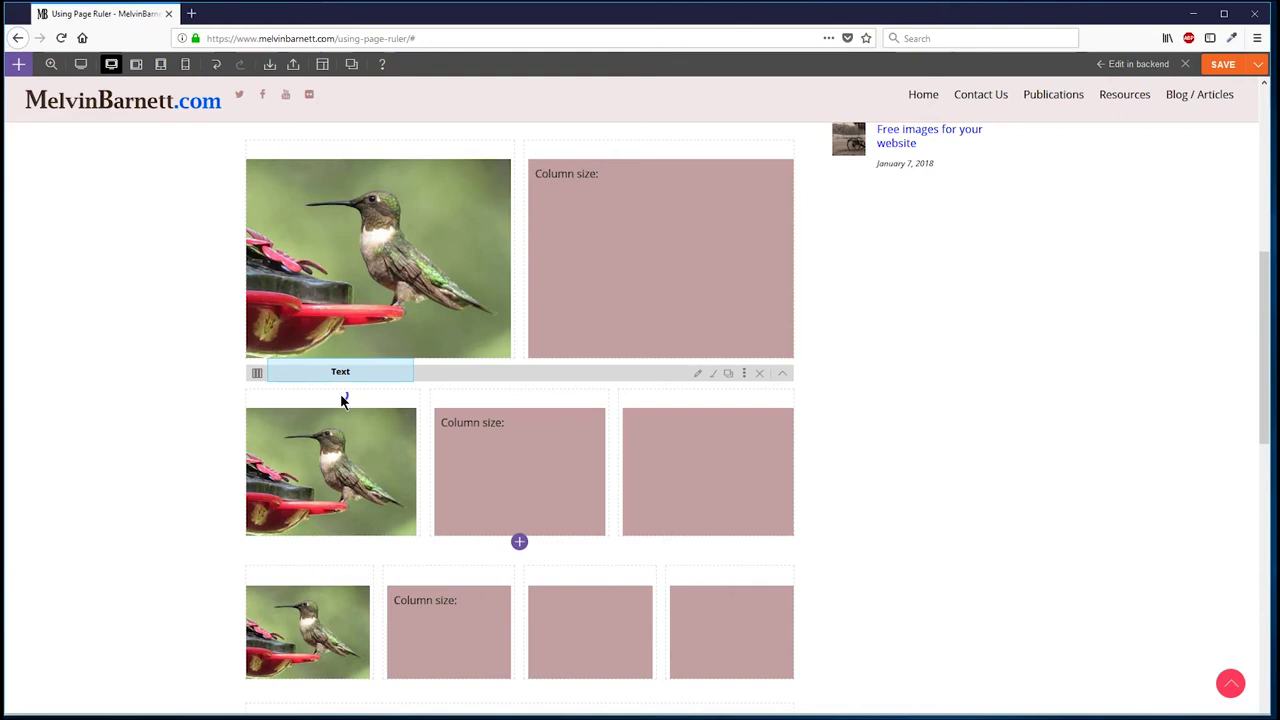
{"action": "left_click_drag", "start_coordinate": [340, 399], "coordinate": [340, 399]}
{"action": "left_click", "coordinate": [109, 394]}
{"action": "scroll", "coordinate": [112, 350], "scroll_direction": "up", "scroll_amount": 5}
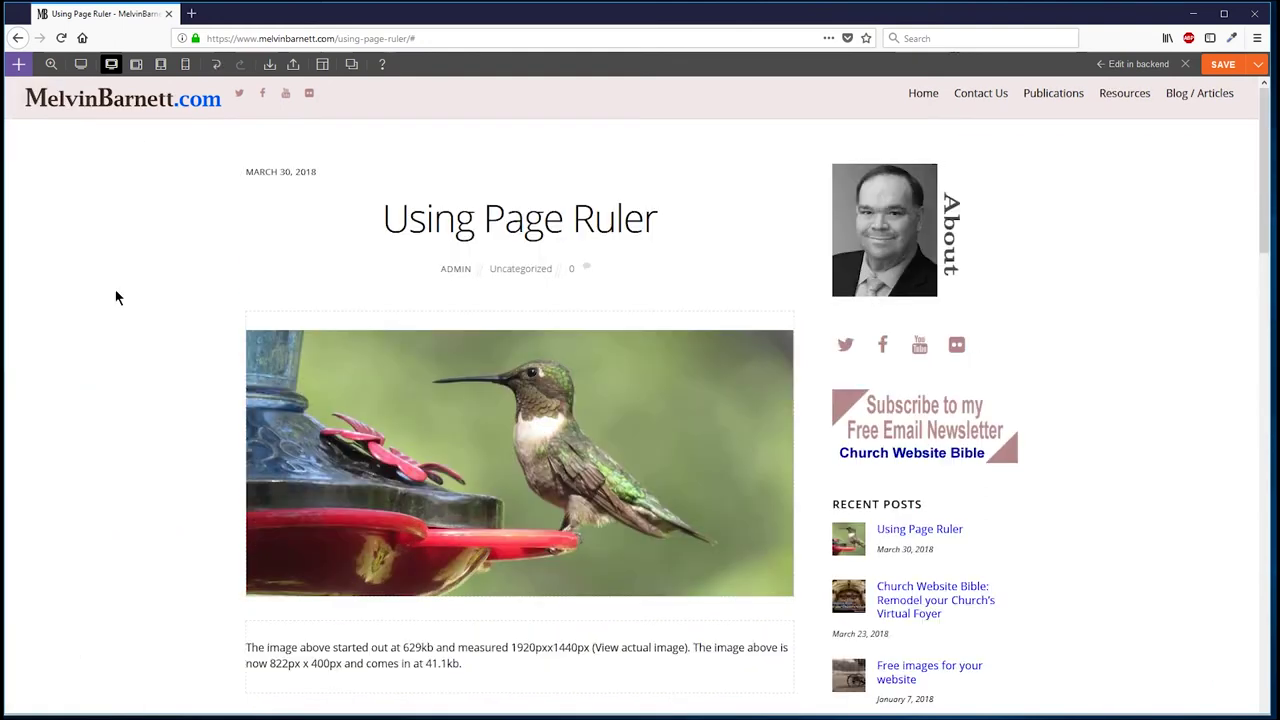
{"action": "left_click", "coordinate": [1223, 64]}
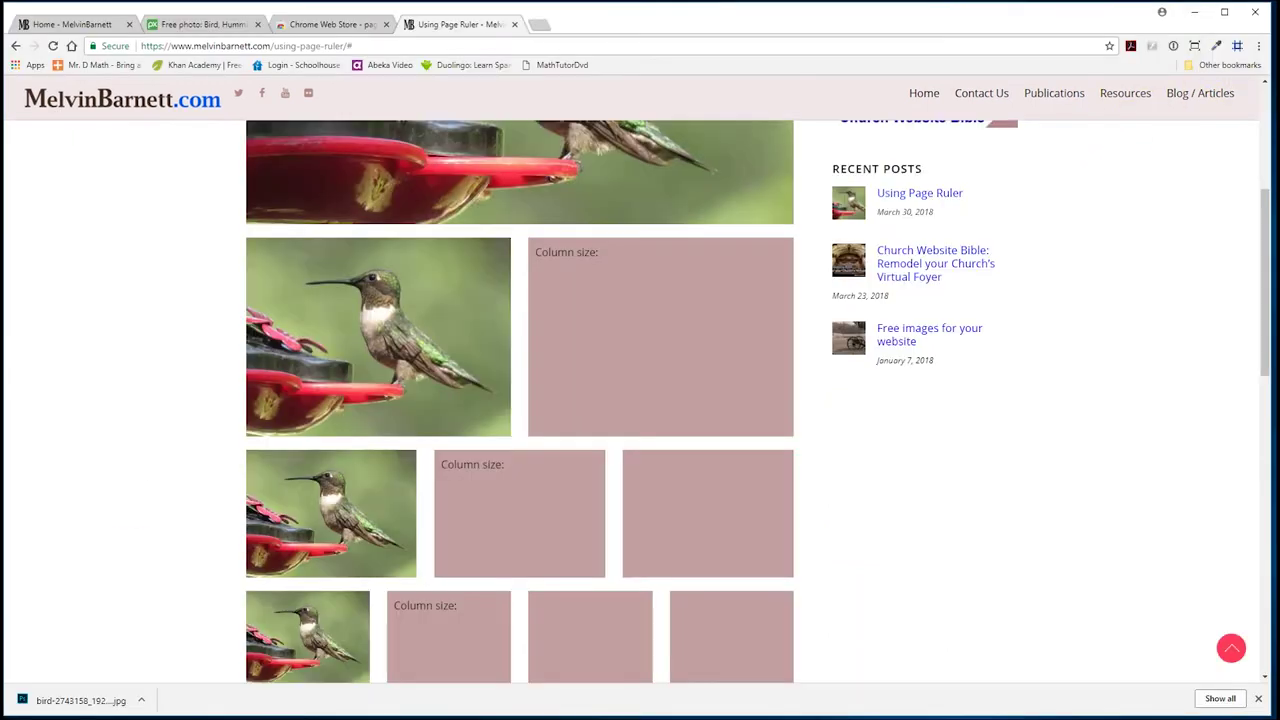
- Reload the live post and review the 400×300, 256×192 and 186×140 image captions
{"action": "left_click", "coordinate": [53, 46]}
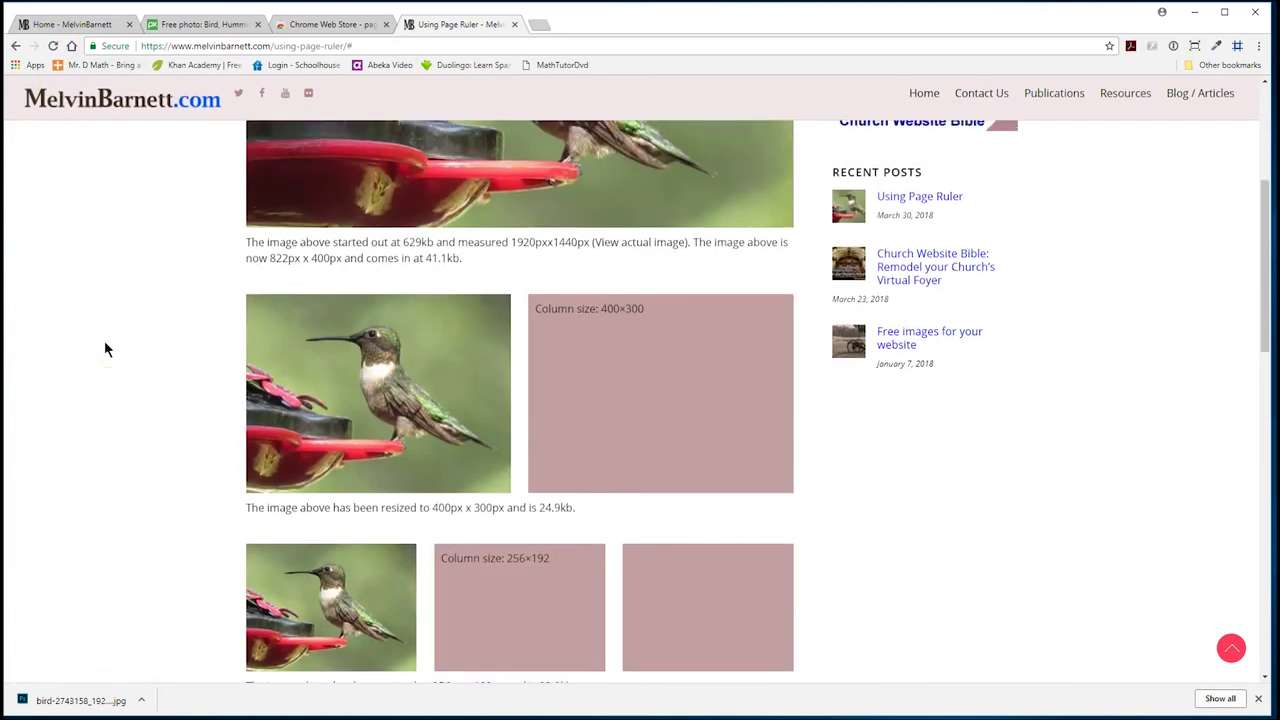
{"action": "scroll", "coordinate": [105, 343], "scroll_direction": "down", "scroll_amount": 2}
{"action": "scroll", "coordinate": [105, 343], "scroll_direction": "down", "scroll_amount": 1}
{"action": "scroll", "coordinate": [104, 340], "scroll_direction": "up", "scroll_amount": 4}
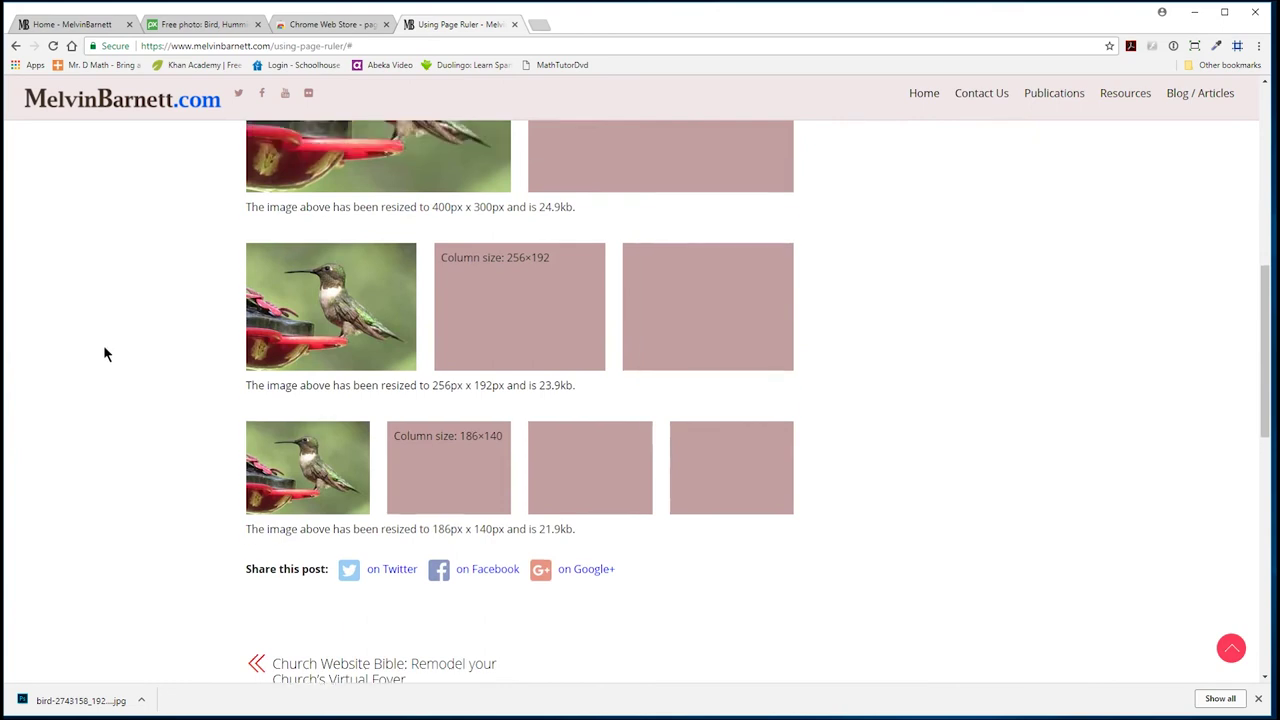
{"action": "scroll", "coordinate": [106, 354], "scroll_direction": "up", "scroll_amount": 2}
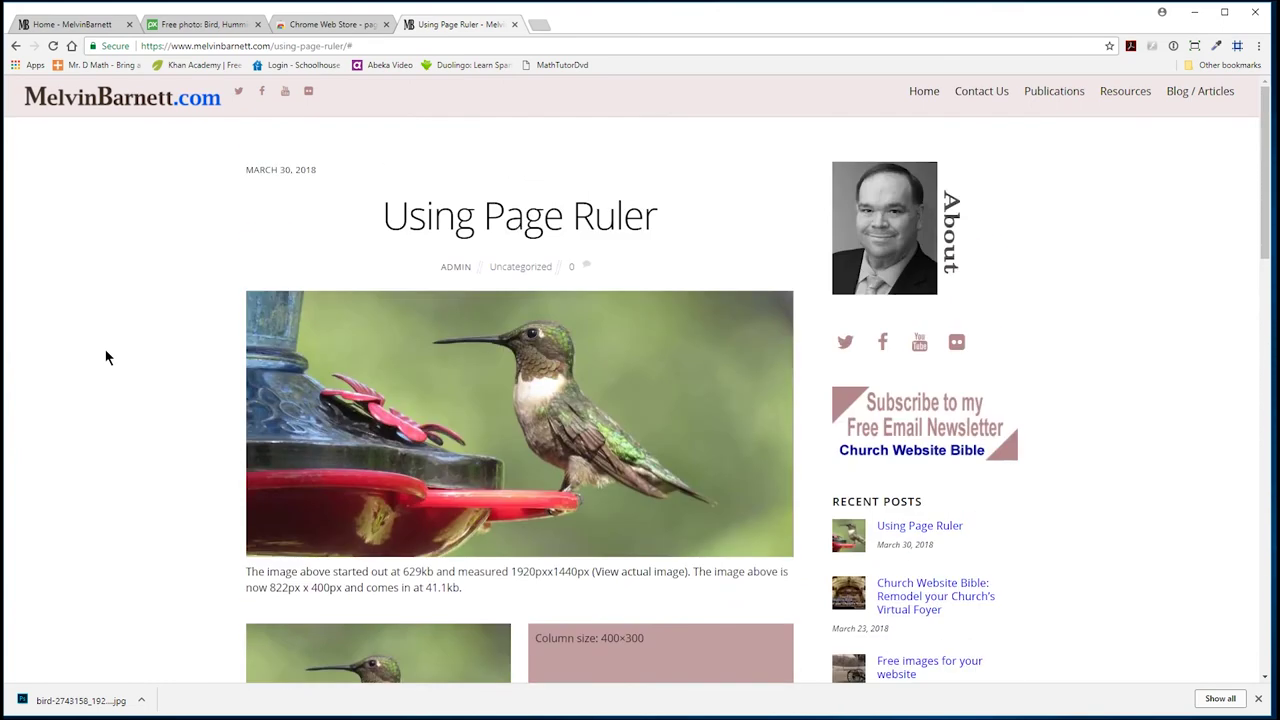
{"action": "scroll", "coordinate": [107, 345], "scroll_direction": "down", "scroll_amount": 1}
{"action": "left_click", "coordinate": [100, 343]}
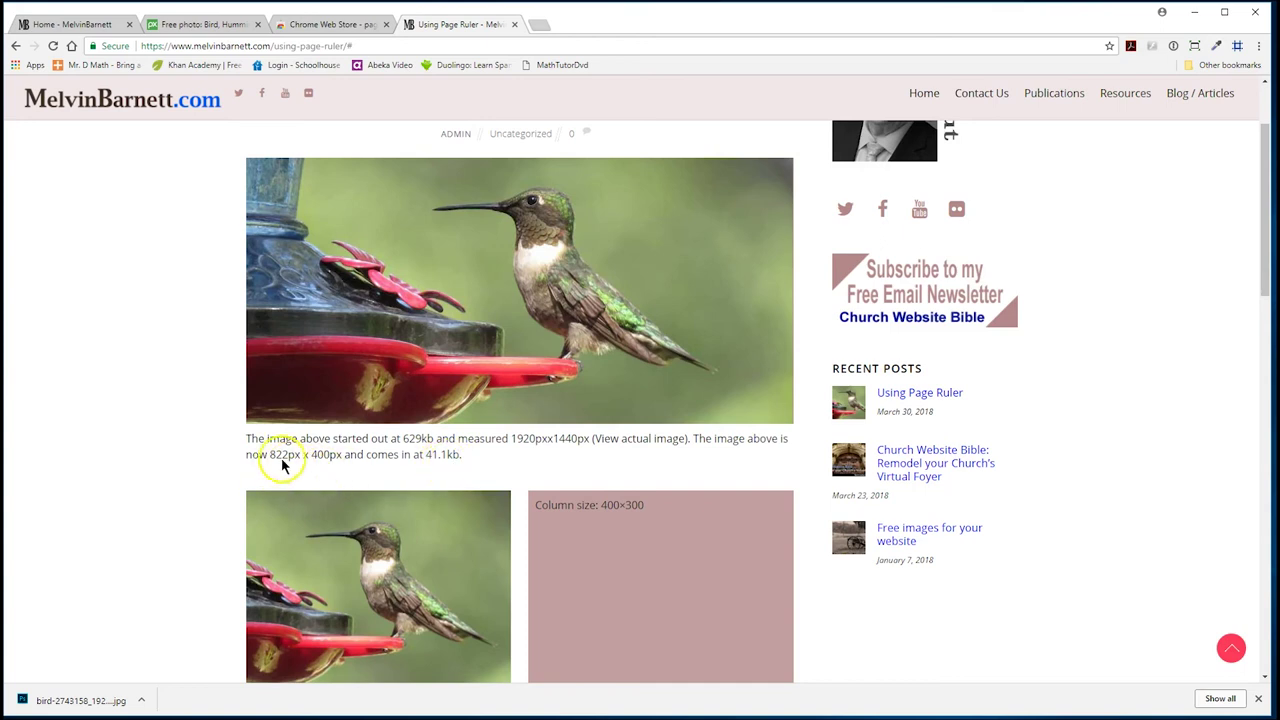
{"action": "scroll", "coordinate": [120, 449], "scroll_direction": "down", "scroll_amount": 3}
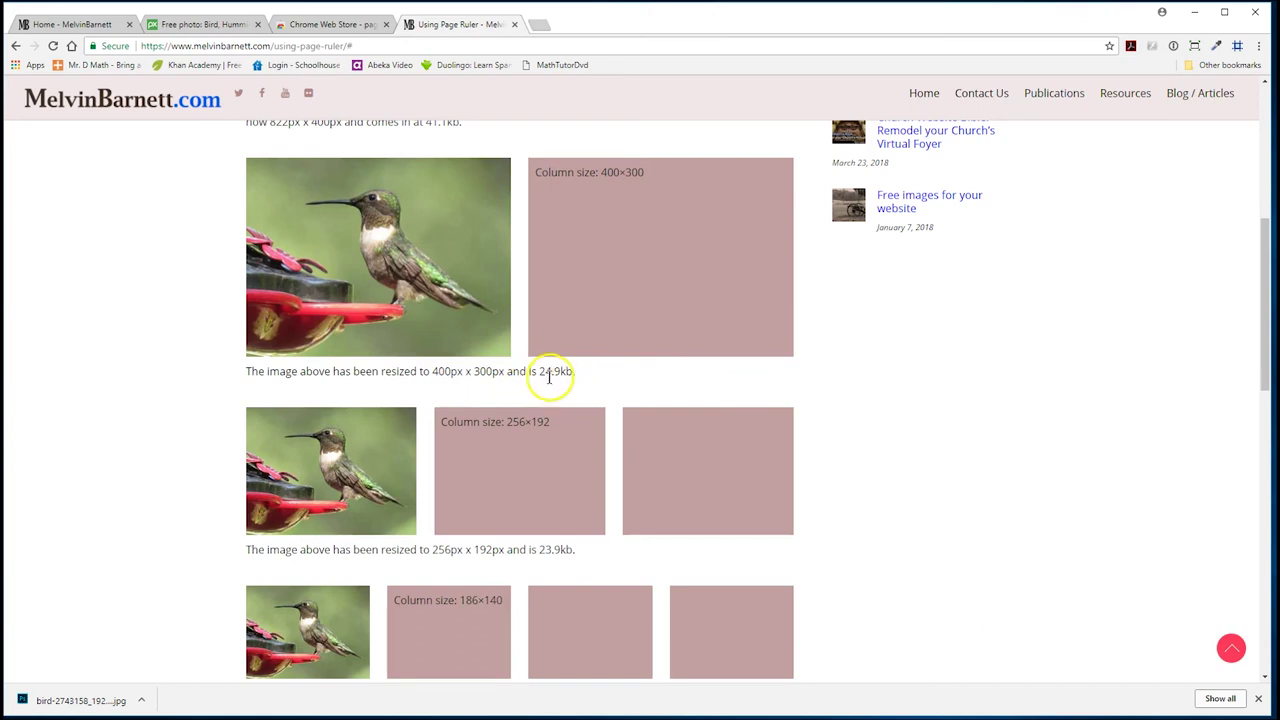
{"action": "scroll", "coordinate": [669, 288], "scroll_direction": "down", "scroll_amount": 2}
{"action": "scroll", "coordinate": [669, 288], "scroll_direction": "down", "scroll_amount": 1}
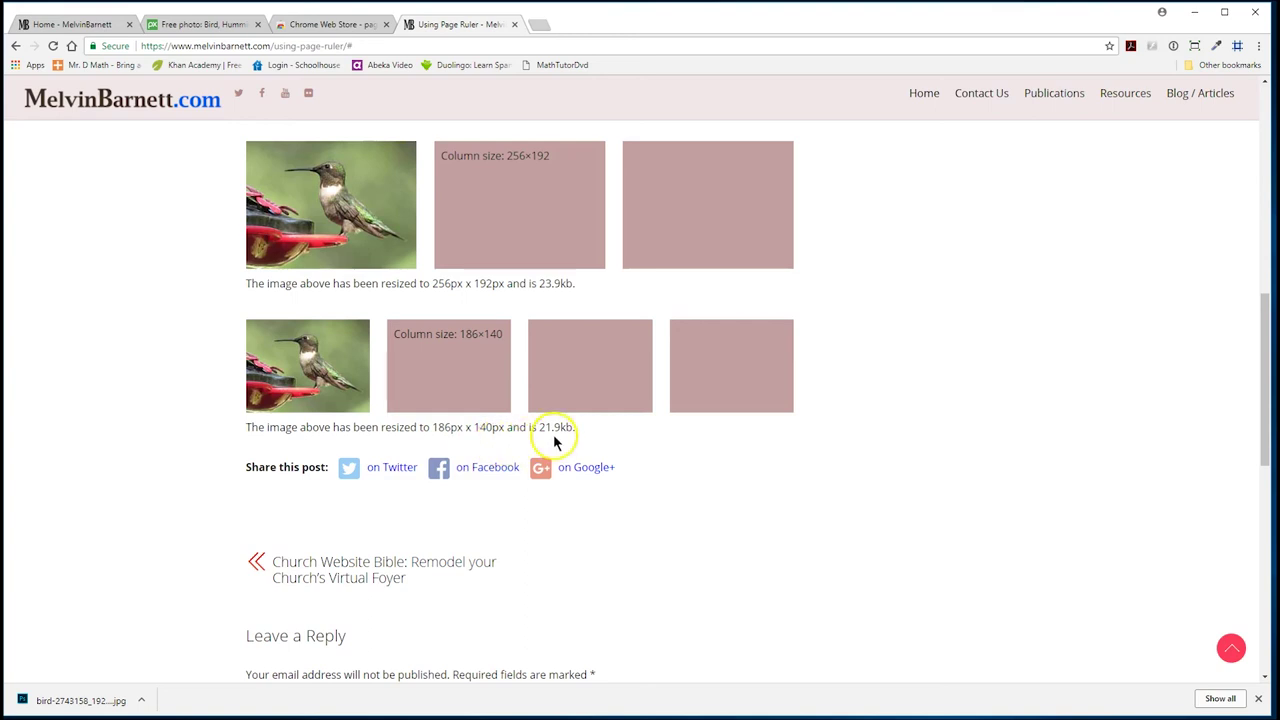
{"action": "scroll", "coordinate": [135, 385], "scroll_direction": "up", "scroll_amount": 10}
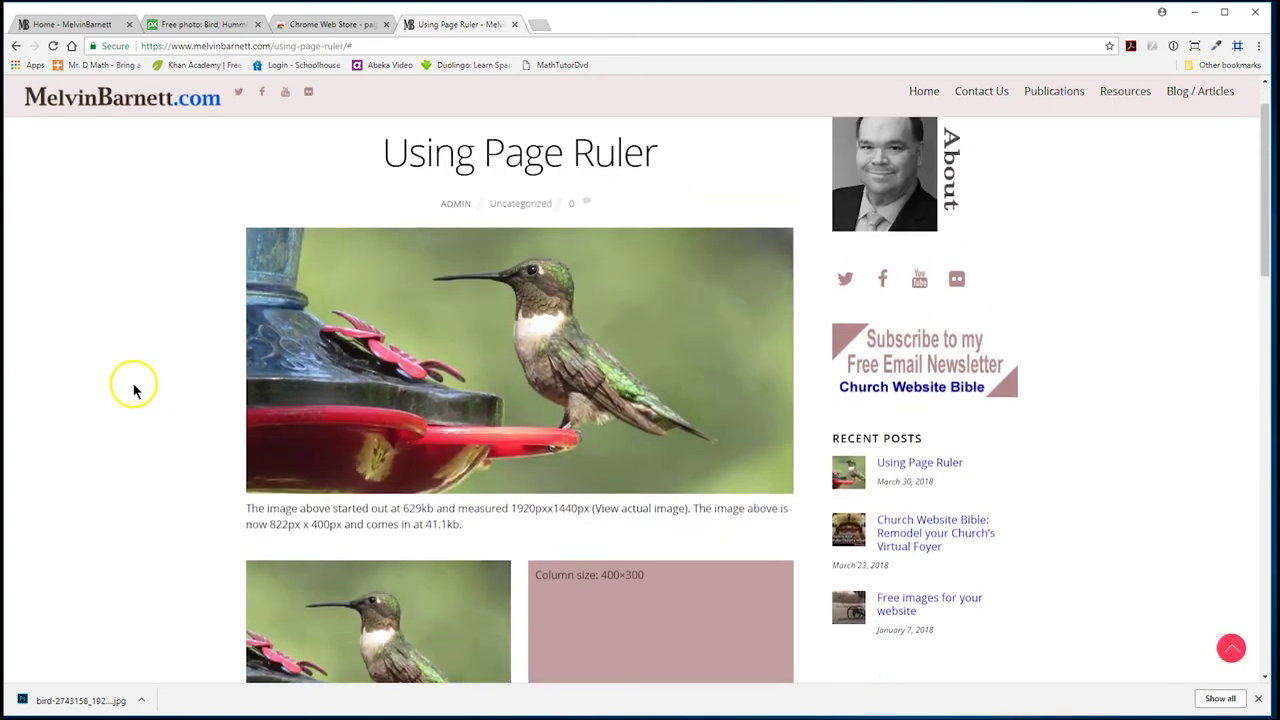
- Reload the post once more and skim it to confirm the captions appear
{"action": "left_click", "coordinate": [53, 47]}
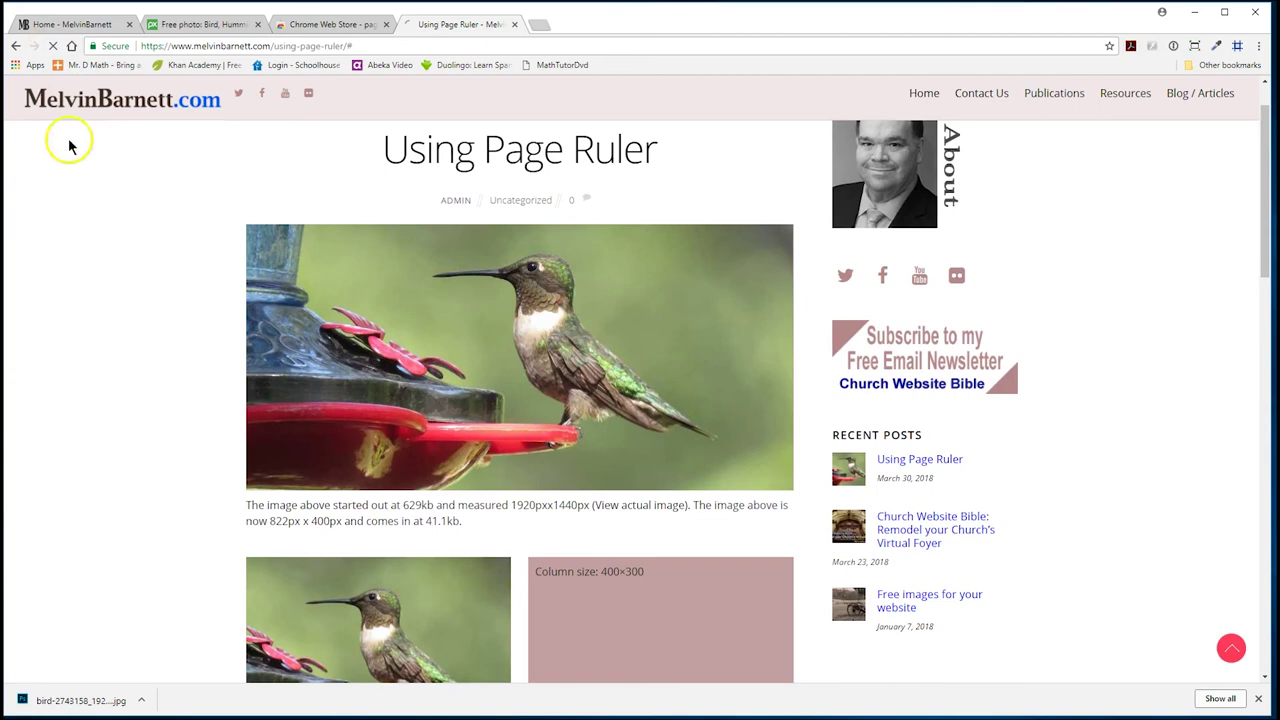
{"action": "scroll", "coordinate": [135, 388], "scroll_direction": "down", "scroll_amount": 7}
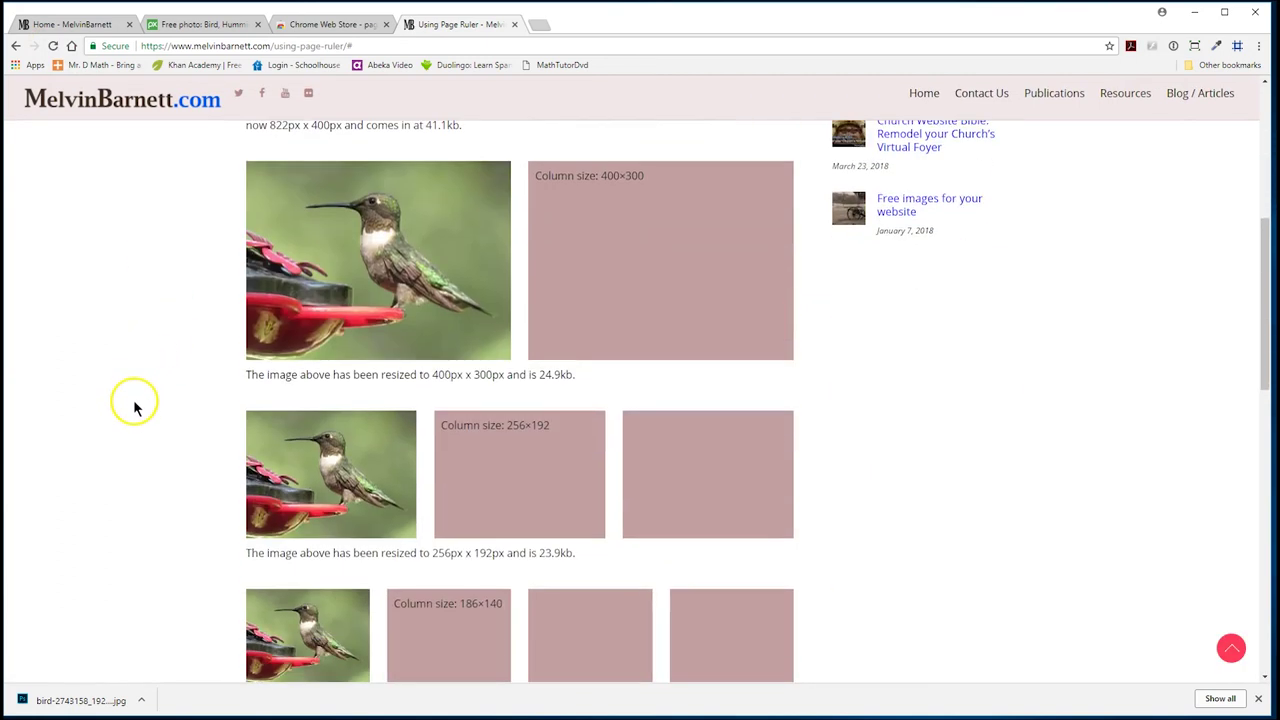
{"action": "scroll", "coordinate": [135, 410], "scroll_direction": "up", "scroll_amount": 4}
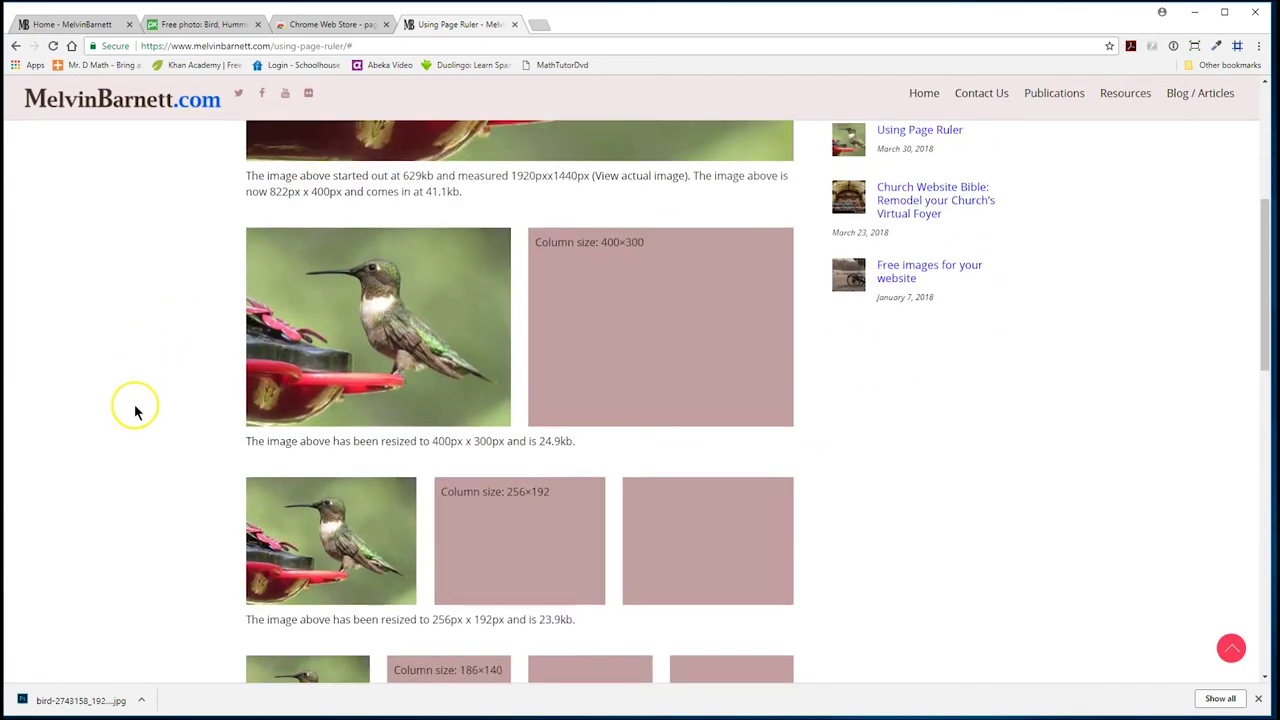
{"action": "scroll", "coordinate": [135, 410], "scroll_direction": "up", "scroll_amount": 2}
{"action": "scroll", "coordinate": [135, 410], "scroll_direction": "down", "scroll_amount": 3}
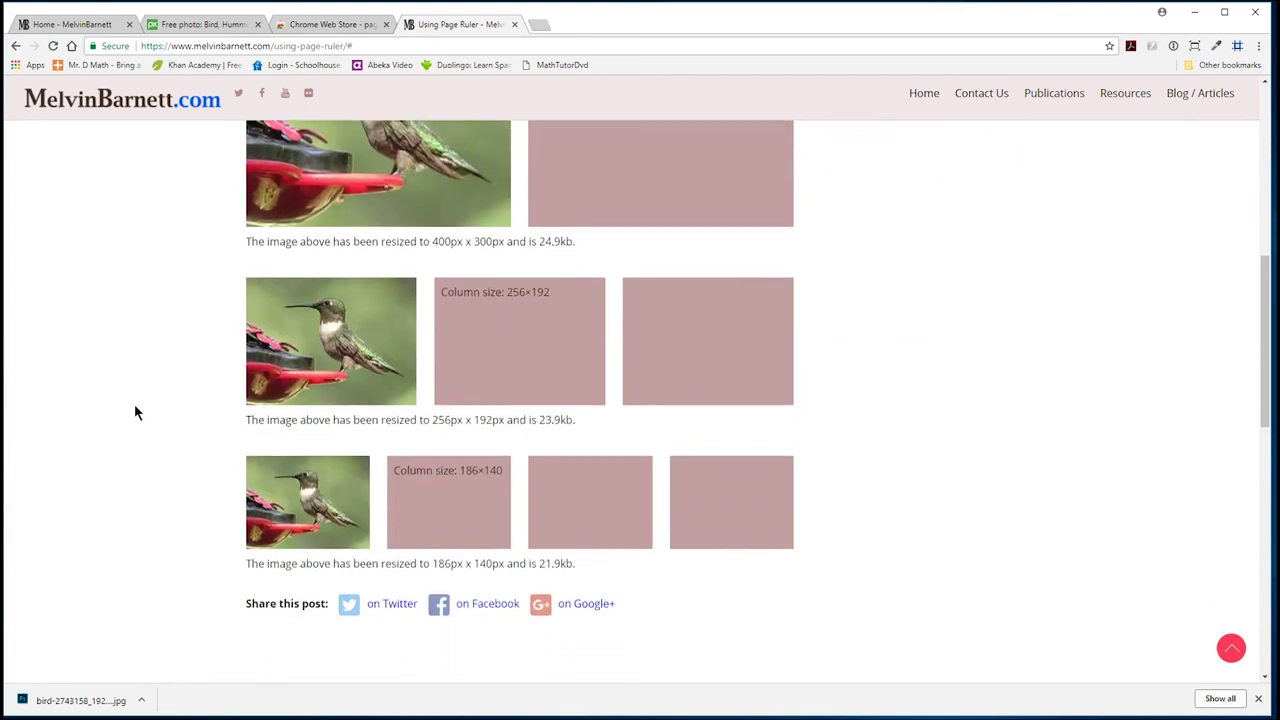
{"action": "scroll", "coordinate": [137, 412], "scroll_direction": "up", "scroll_amount": 5}
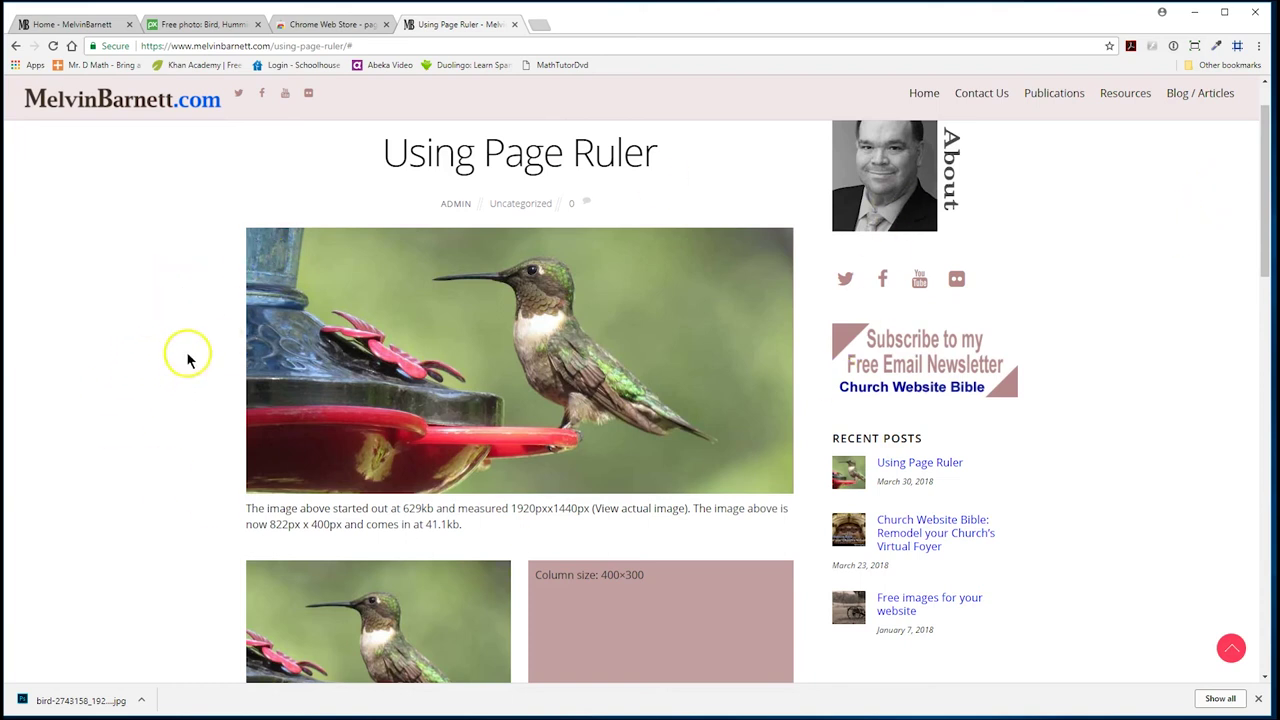
- Turn on Page Ruler and scroll down past the banner, intro text and hummingbird grid
{"action": "left_click", "coordinate": [1238, 47]}
{"action": "scroll", "coordinate": [1114, 265], "scroll_direction": "down", "scroll_amount": 5}
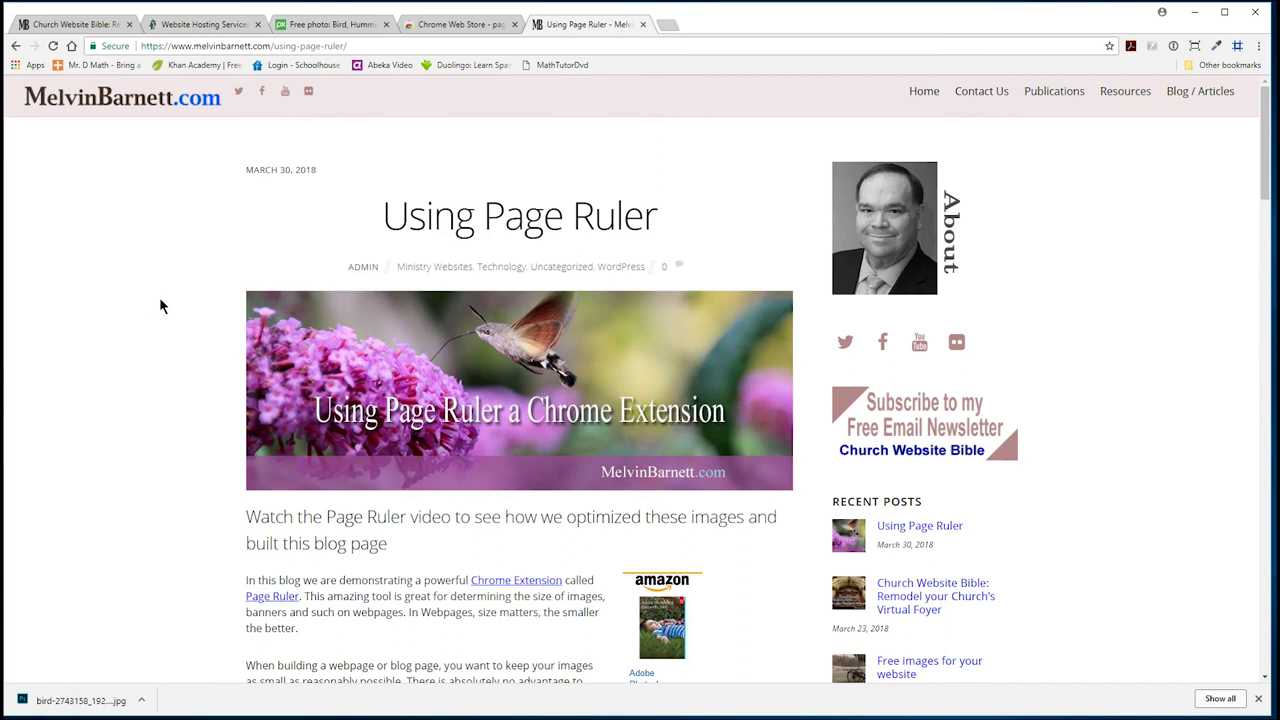
{"action": "scroll", "coordinate": [159, 297], "scroll_direction": "down", "scroll_amount": 3}
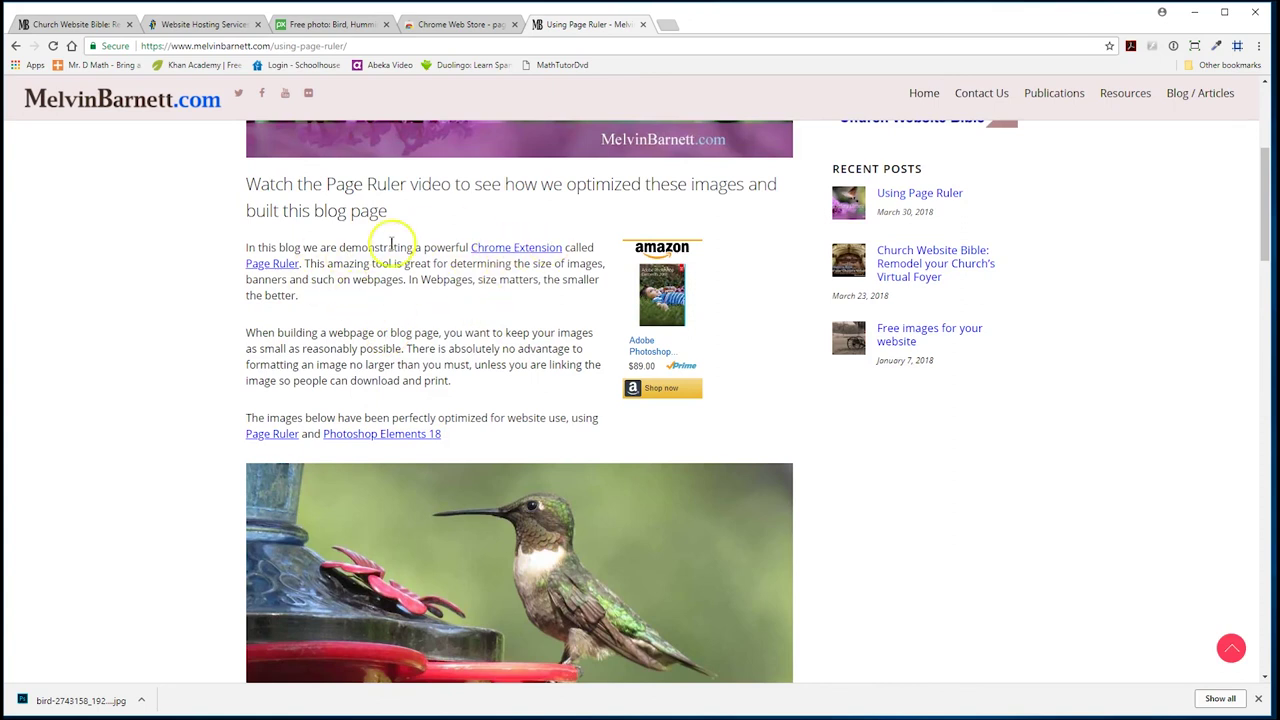
{"action": "scroll", "coordinate": [100, 295], "scroll_direction": "up", "scroll_amount": 3}
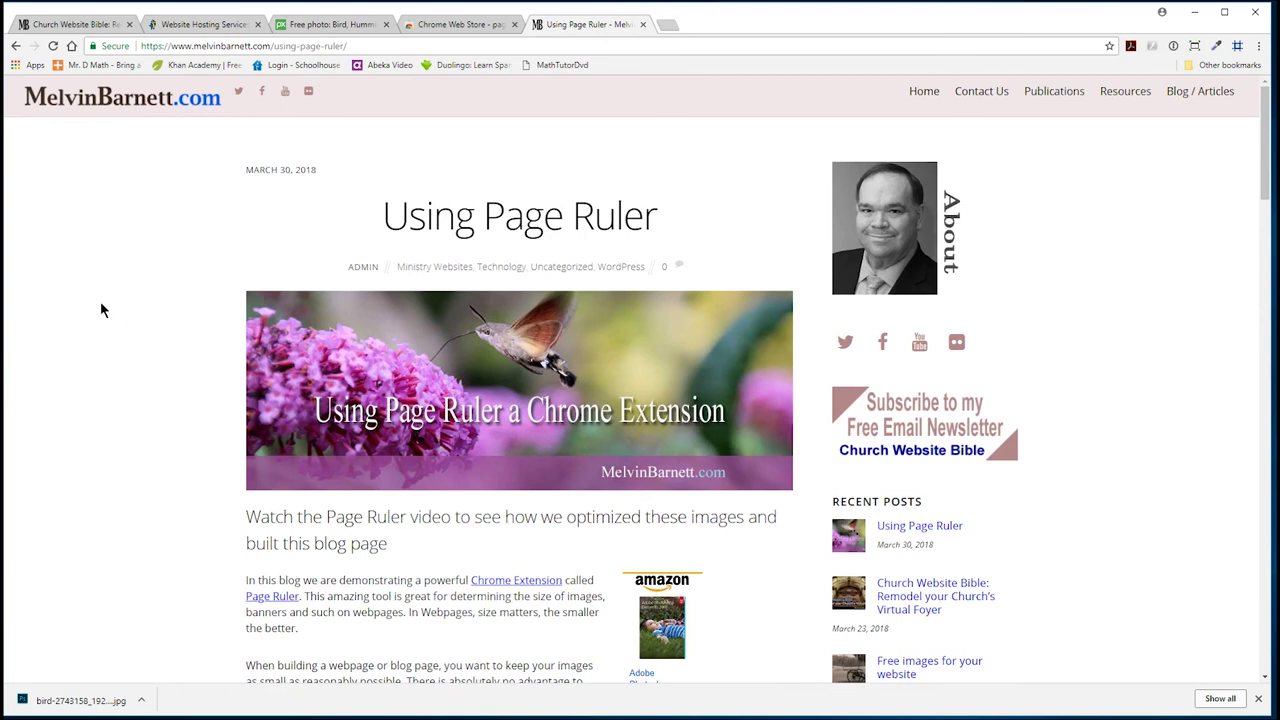
{"action": "scroll", "coordinate": [101, 310], "scroll_direction": "down", "scroll_amount": 10}
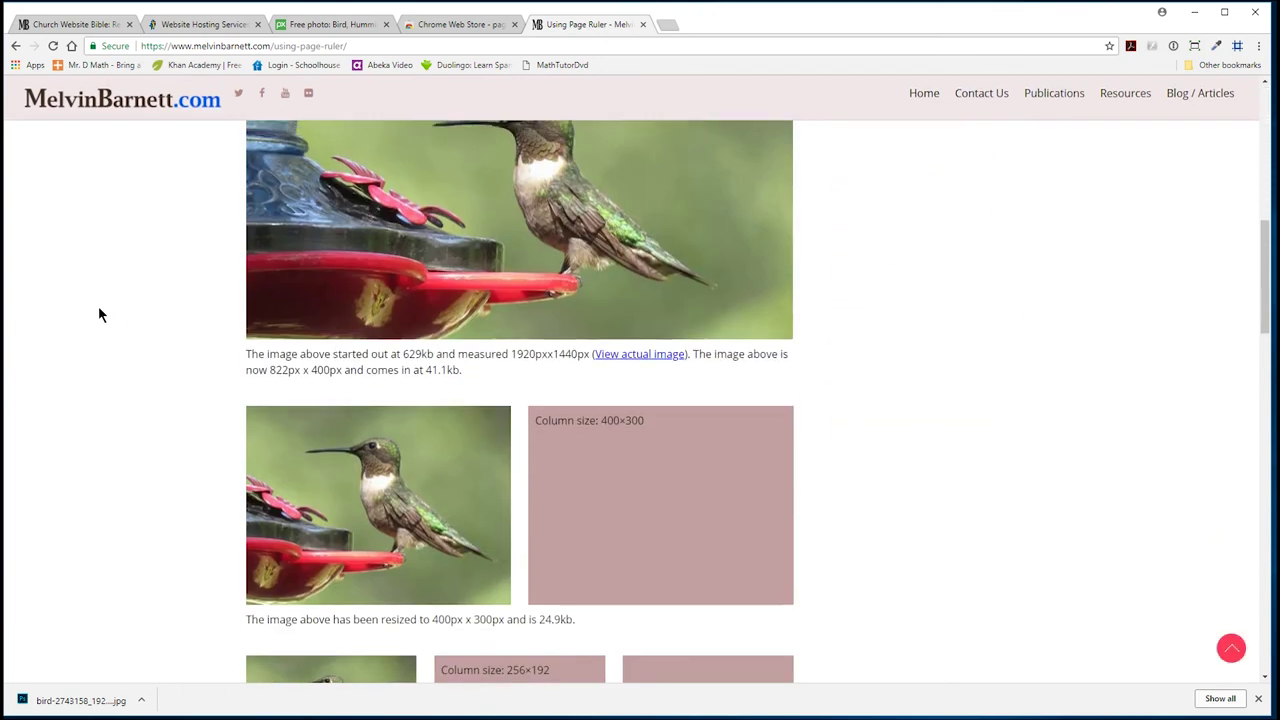
{"action": "scroll", "coordinate": [98, 310], "scroll_direction": "down", "scroll_amount": 3}
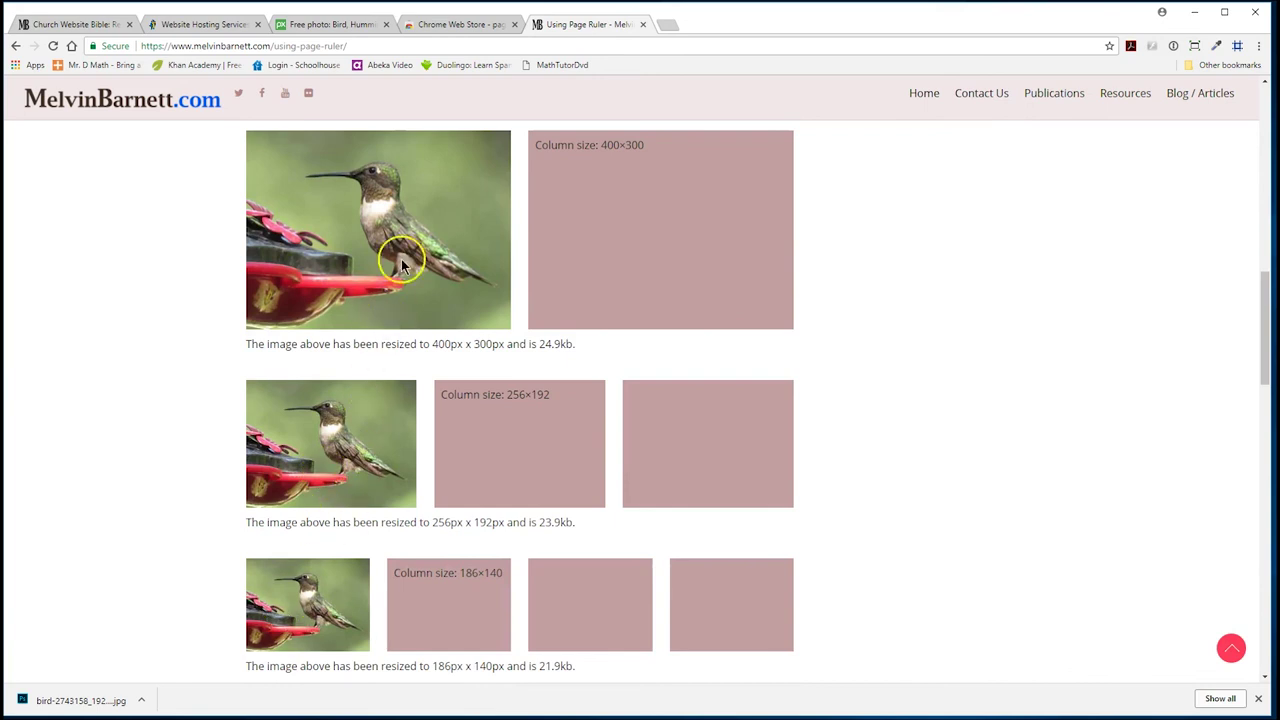
{"action": "scroll", "coordinate": [401, 258], "scroll_direction": "down", "scroll_amount": 5}
- Scroll through the Page Ruler wrap-up paragraph and the HostGator and ChurchWeb ads
{"action": "scroll", "coordinate": [398, 260], "scroll_direction": "up", "scroll_amount": 6}
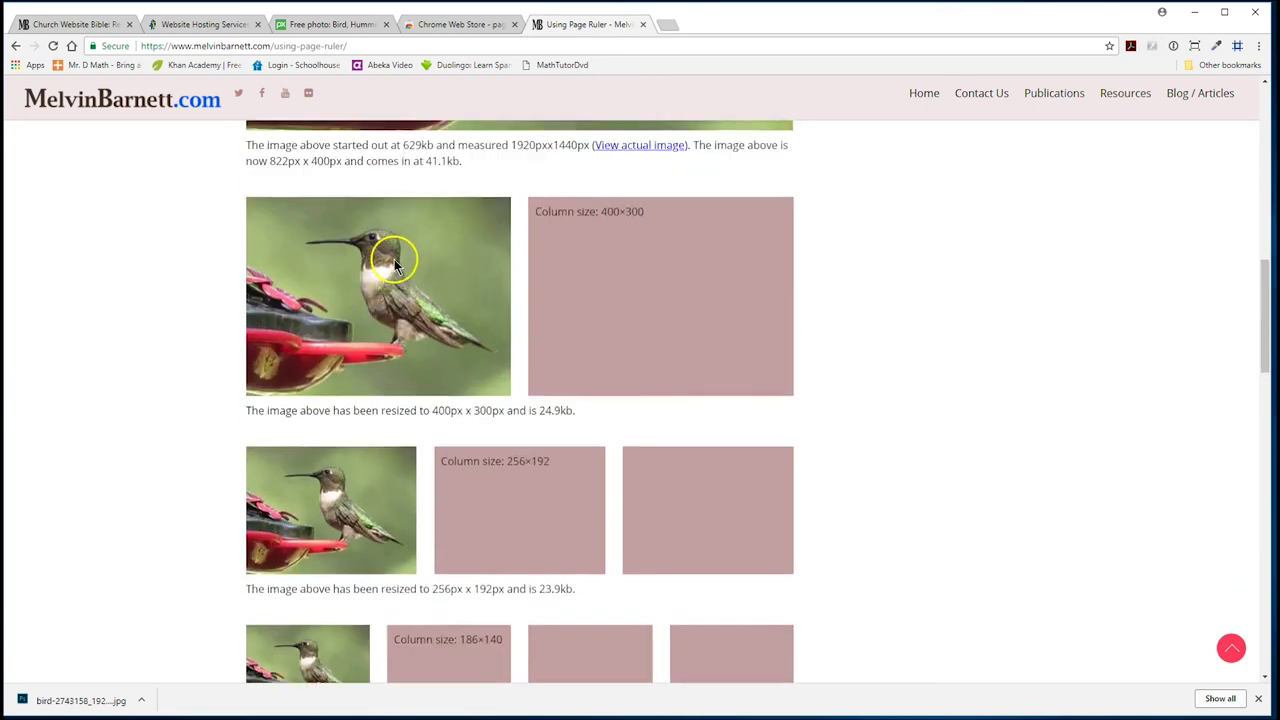
{"action": "scroll", "coordinate": [395, 262], "scroll_direction": "up", "scroll_amount": 8}
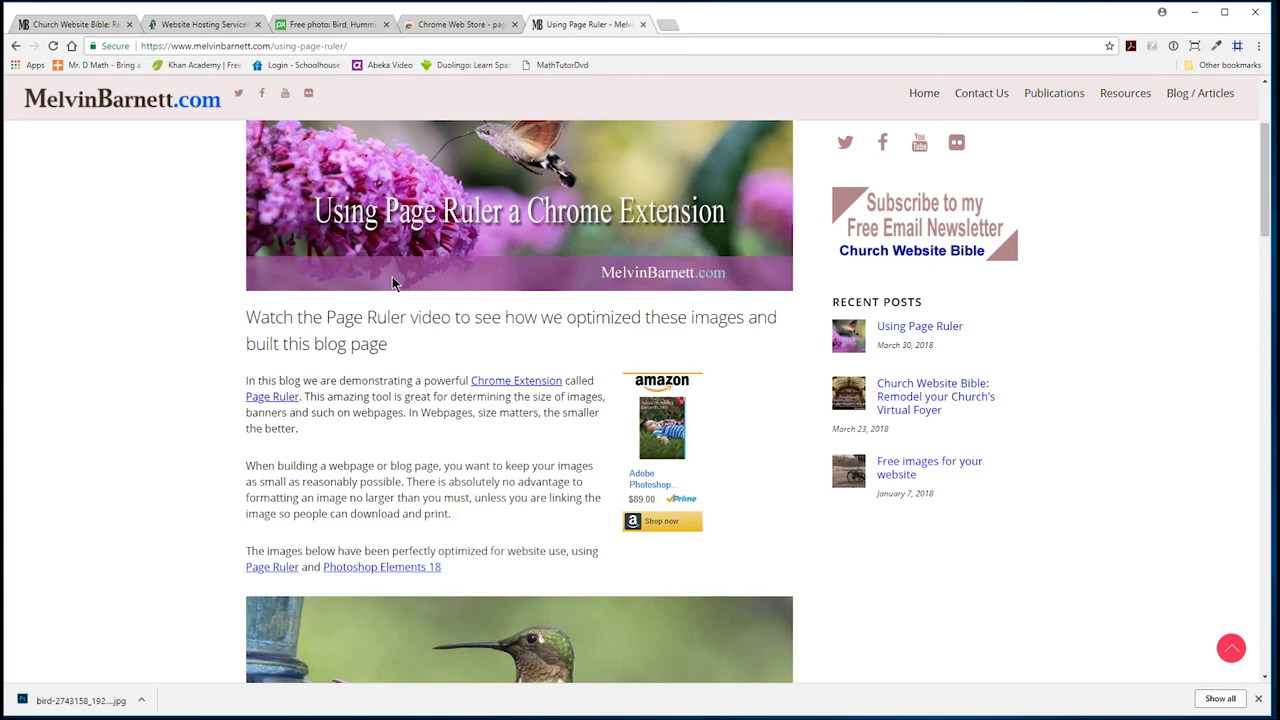
{"action": "scroll", "coordinate": [392, 276], "scroll_direction": "up", "scroll_amount": 2}
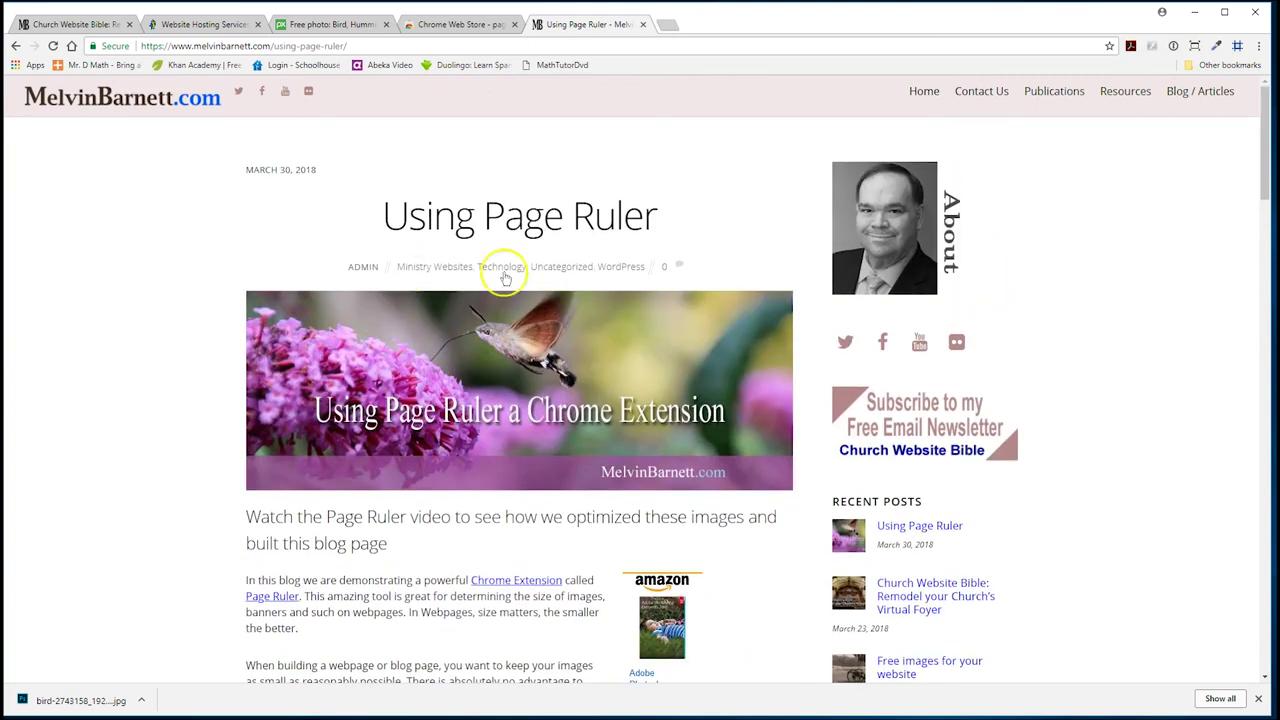
{"action": "scroll", "coordinate": [540, 405], "scroll_direction": "down", "scroll_amount": 4}
{"action": "scroll", "coordinate": [525, 402], "scroll_direction": "down", "scroll_amount": 7}
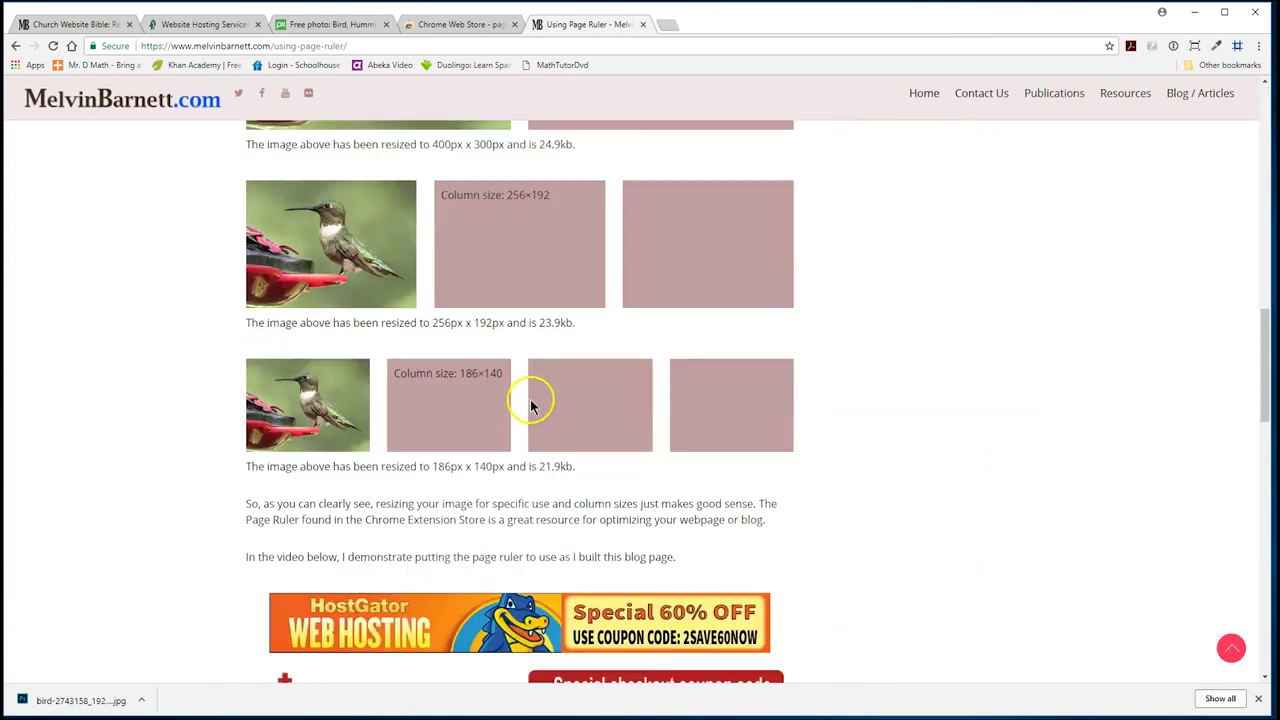
{"action": "scroll", "coordinate": [600, 406], "scroll_direction": "down", "scroll_amount": 3}
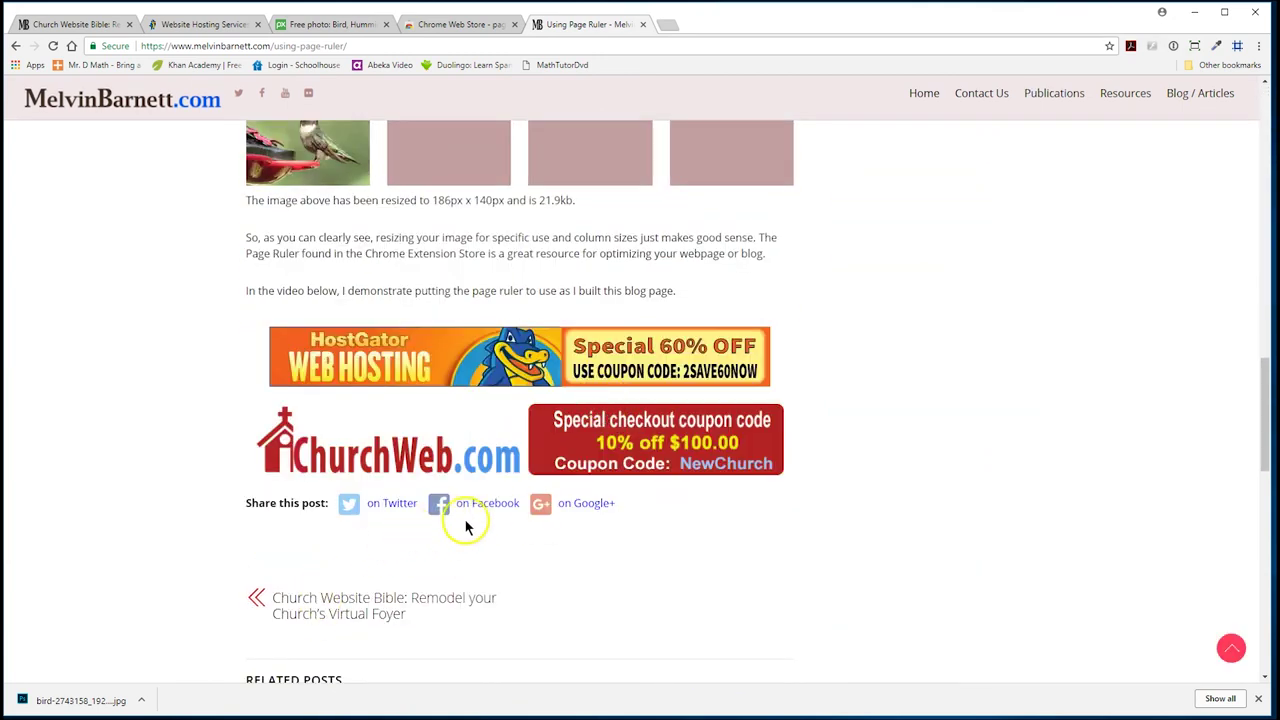
{"action": "scroll", "coordinate": [550, 460], "scroll_direction": "up", "scroll_amount": 5}
{"action": "scroll", "coordinate": [578, 313], "scroll_direction": "up", "scroll_amount": 4}
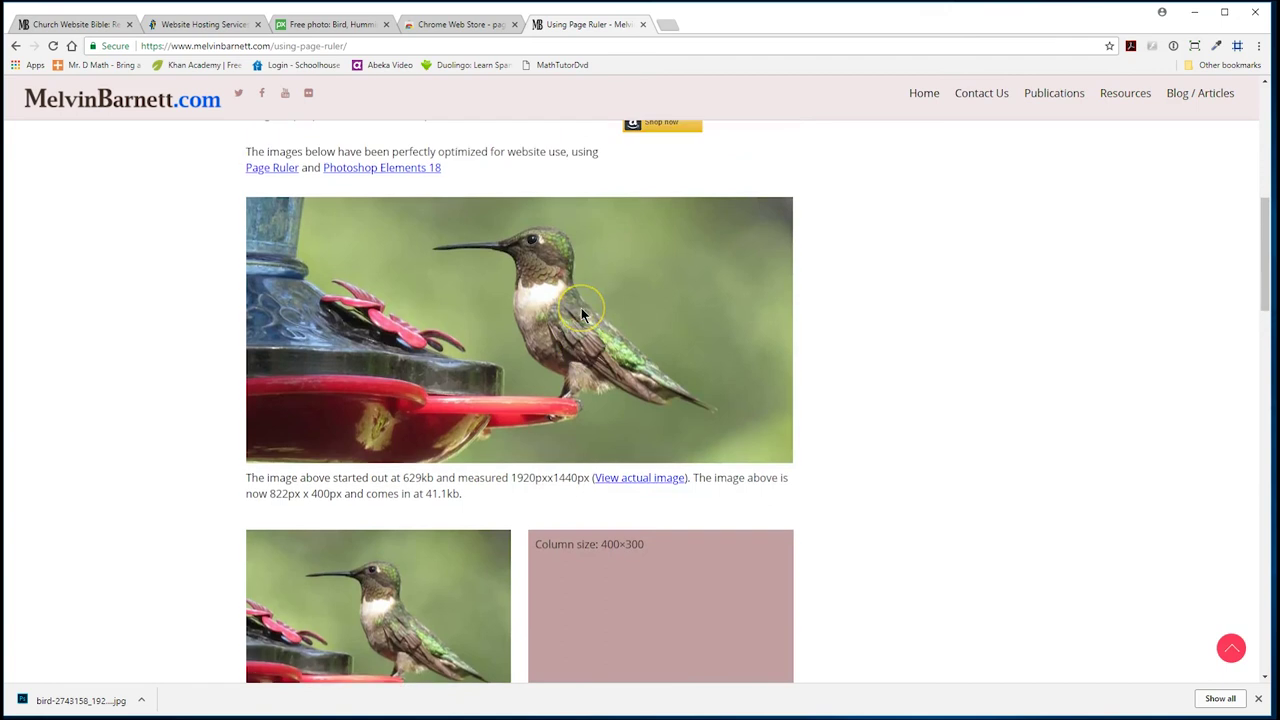